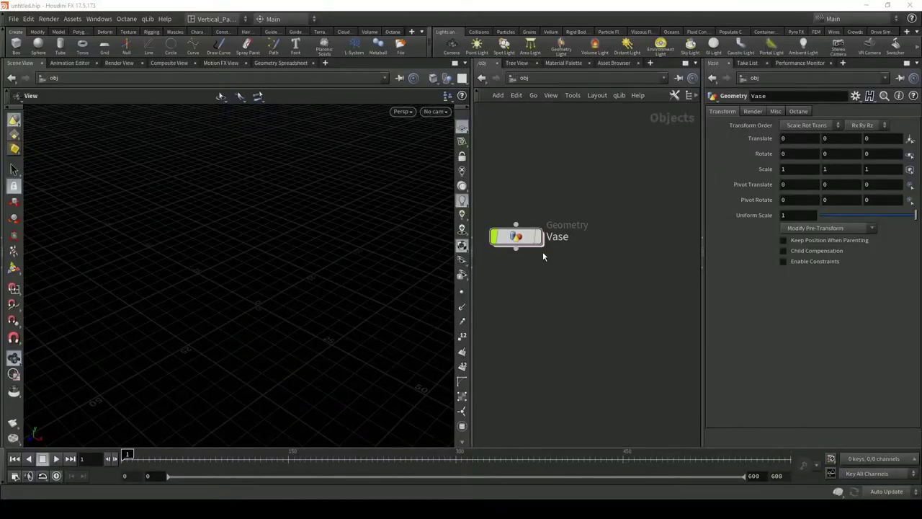
Step: Turn on display of the Vase geometry object and reposition its node in the network
{"action": "left_click", "coordinate": [539, 237]}
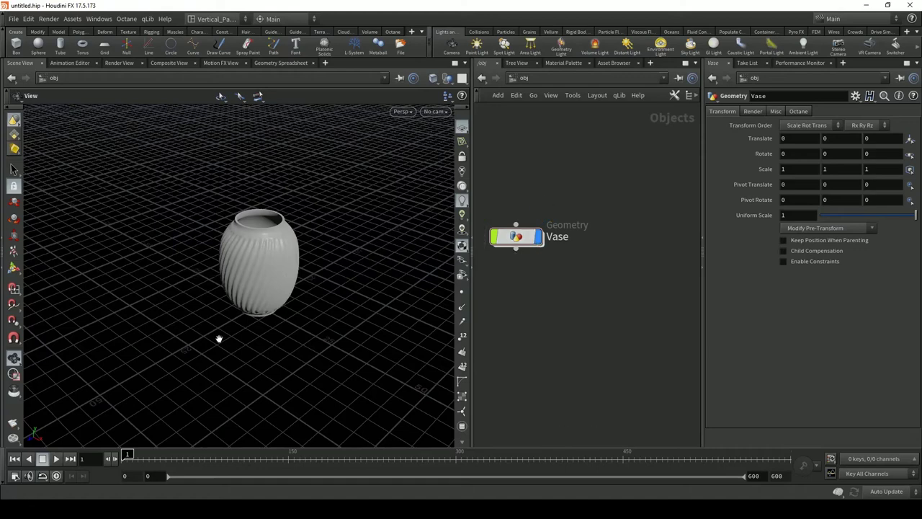
{"action": "left_click_drag", "start_coordinate": [224, 330], "coordinate": [257, 292]}
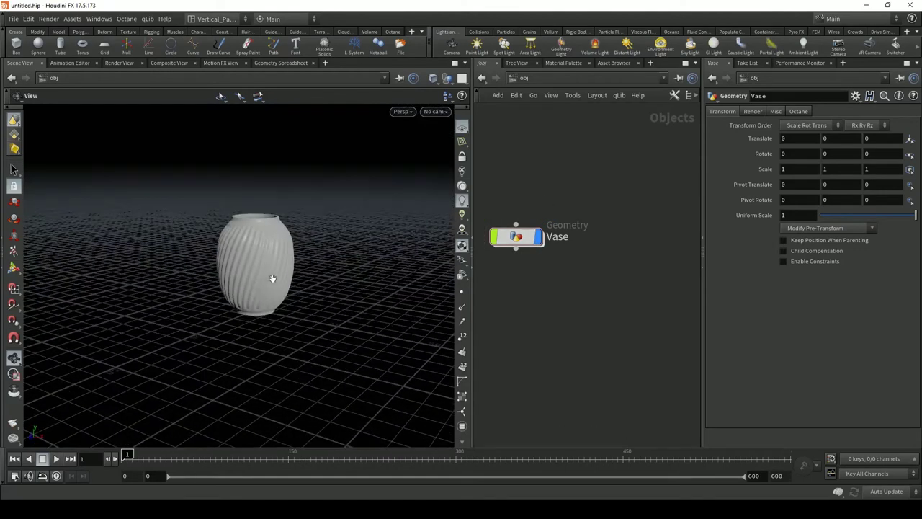
{"action": "left_click_drag", "start_coordinate": [515, 236], "coordinate": [579, 227]}
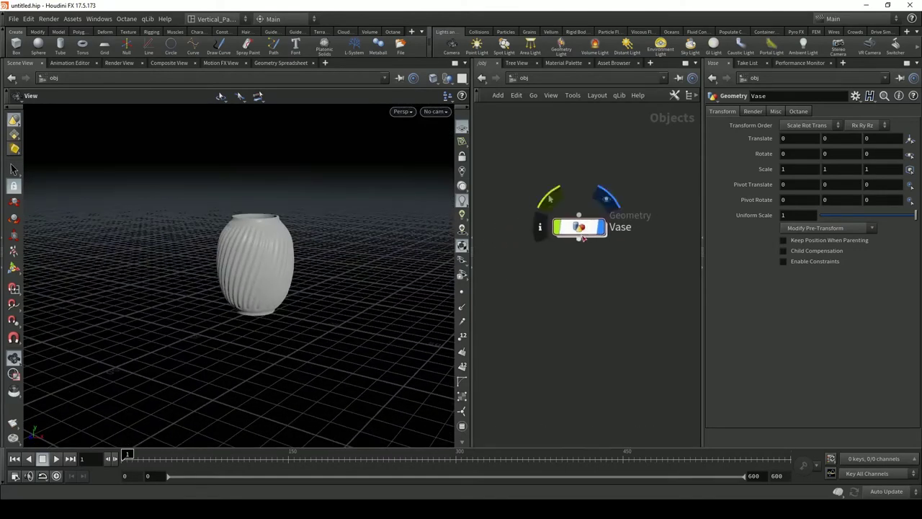
Step: Examine the vase's rim and twisted ridges close up and from several angles
{"action": "left_click_drag", "start_coordinate": [315, 298], "coordinate": [255, 238]}
{"action": "scroll", "coordinate": [282, 276], "scroll_direction": "up", "scroll_amount": 5}
{"action": "scroll", "coordinate": [264, 247], "scroll_direction": "down", "scroll_amount": 8}
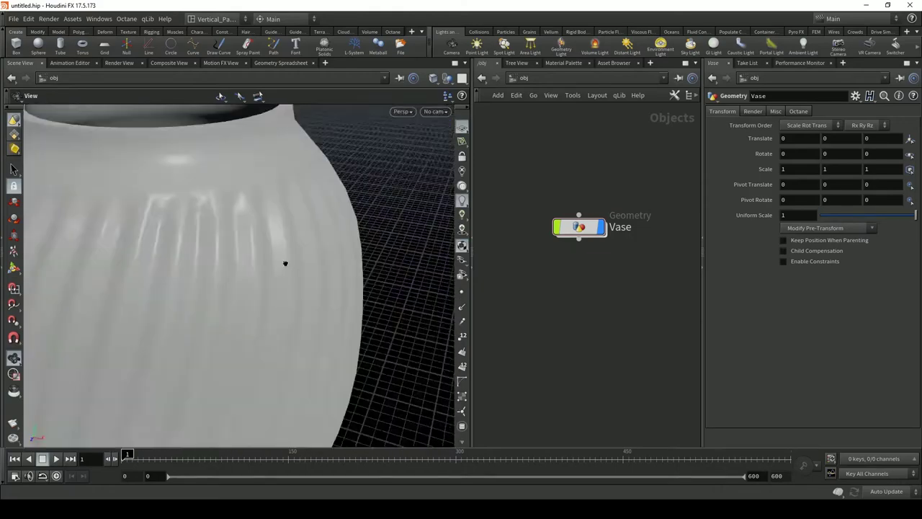
{"action": "left_click_drag", "start_coordinate": [280, 284], "coordinate": [237, 195]}
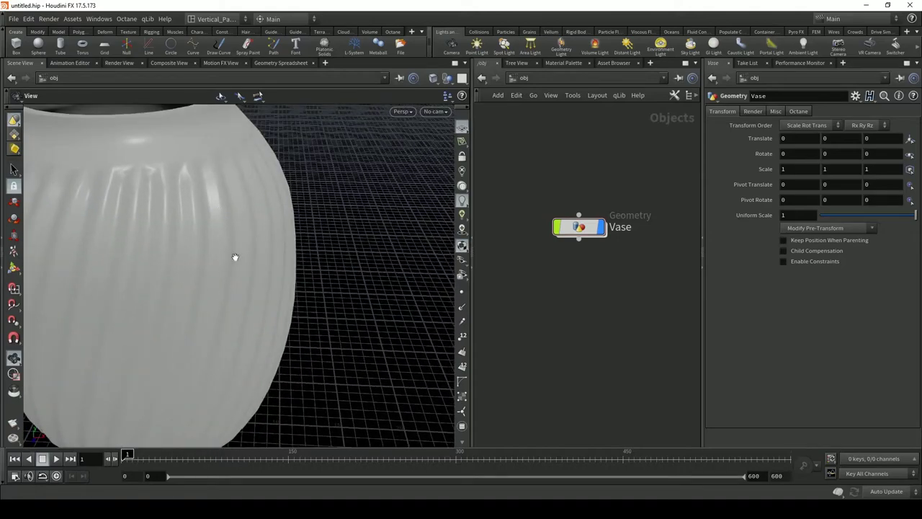
{"action": "scroll", "coordinate": [234, 259], "scroll_direction": "down", "scroll_amount": 4}
{"action": "left_click_drag", "start_coordinate": [235, 263], "coordinate": [200, 265]}
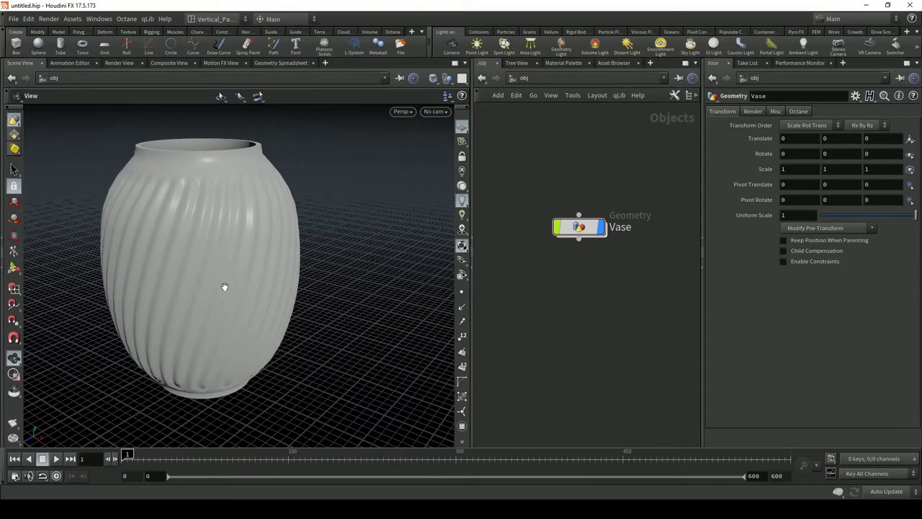
{"action": "left_click_drag", "start_coordinate": [231, 243], "coordinate": [237, 261]}
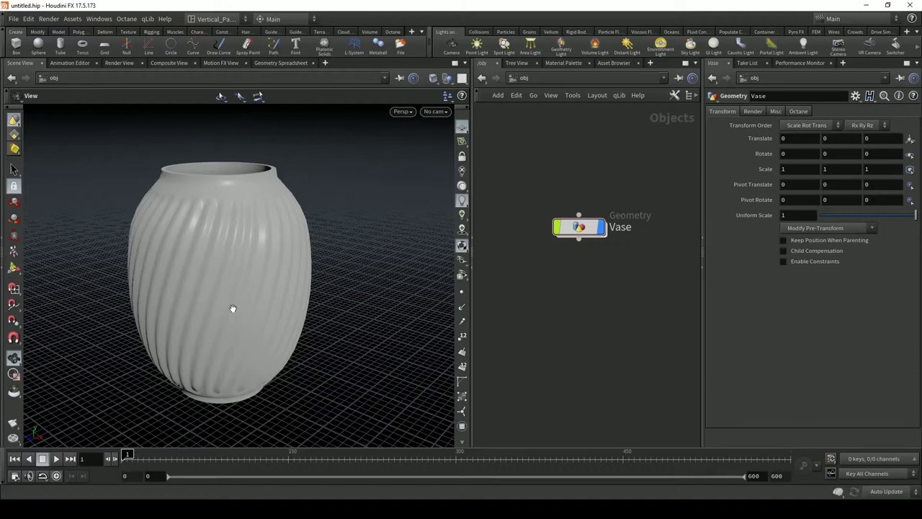
{"action": "left_click_drag", "start_coordinate": [294, 286], "coordinate": [245, 286]}
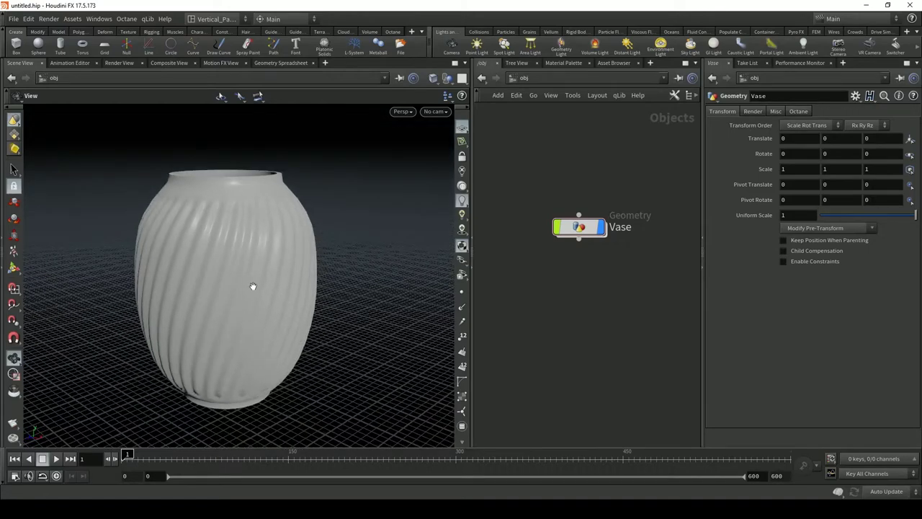
{"action": "middle_click_drag", "start_coordinate": [253, 286], "coordinate": [270, 269]}
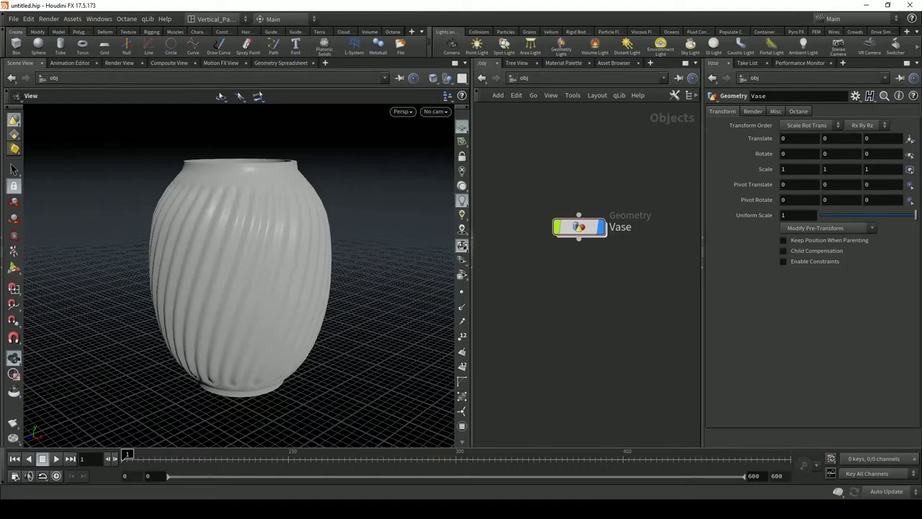
Step: Narrow the 3D viewport to give the network and parameter panes more width
{"action": "left_click_drag", "start_coordinate": [473, 246], "coordinate": [413, 310]}
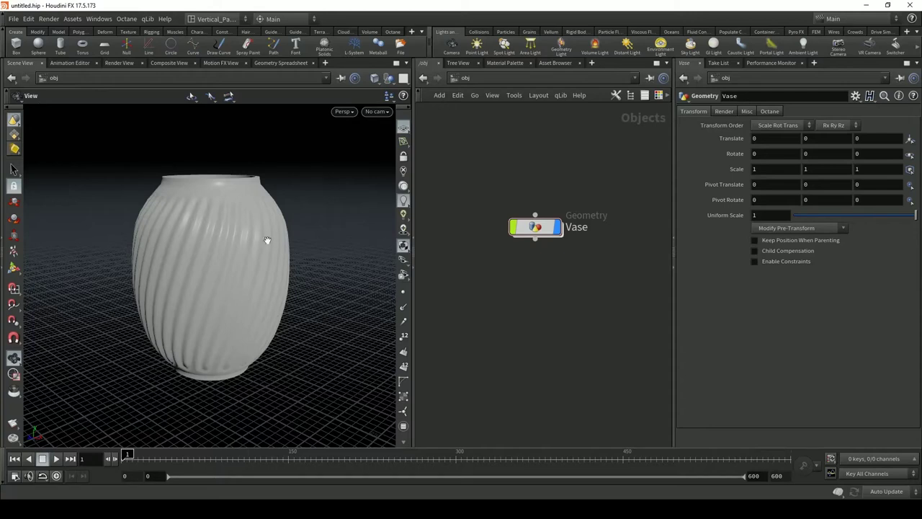
{"action": "left_click", "coordinate": [535, 238]}
{"action": "key", "text": "Escape"}
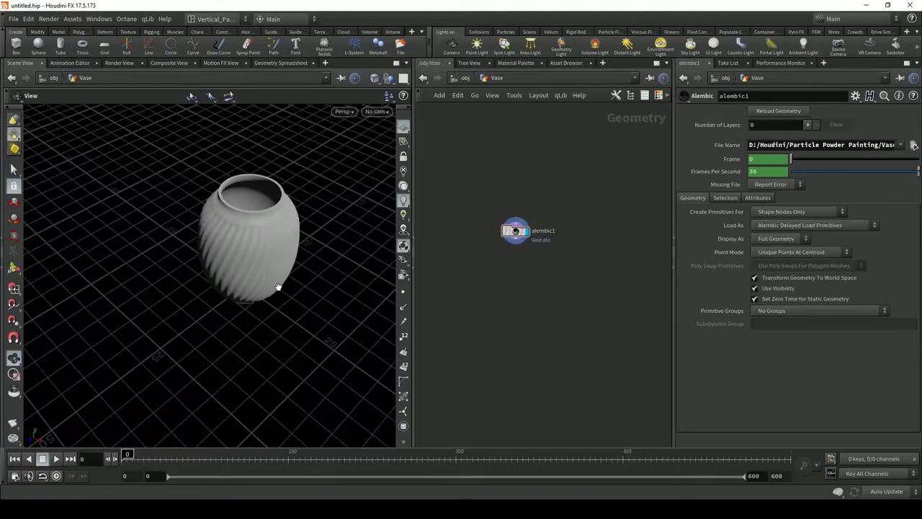
Step: Add an Unpack node, connect it after the vase's Alembic node and display its output
{"action": "left_click_drag", "start_coordinate": [276, 288], "coordinate": [241, 282], "text": "alt"}
{"action": "scroll", "coordinate": [260, 258], "scroll_direction": "up", "scroll_amount": 3}
{"action": "scroll", "coordinate": [245, 268], "scroll_direction": "down", "scroll_amount": 3}
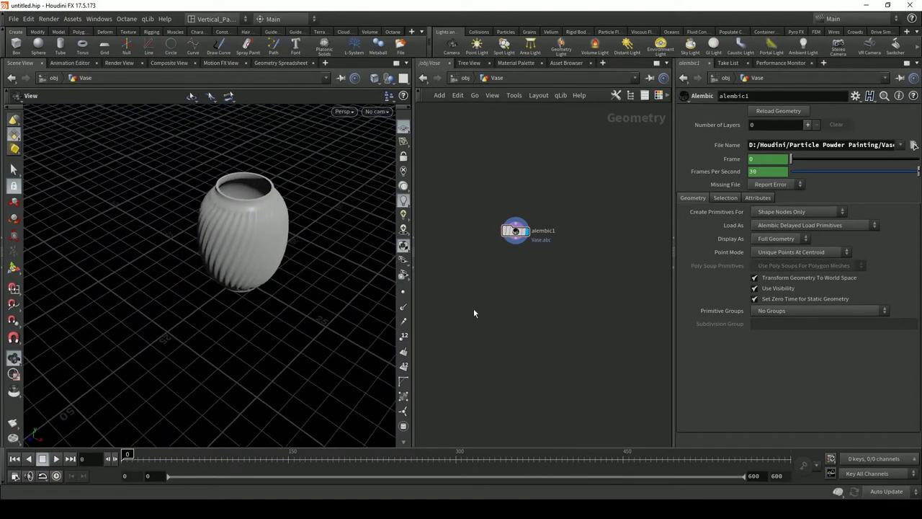
{"action": "key", "text": "Tab"}
{"action": "type", "text": "unp"}
{"action": "key", "text": "Return"}
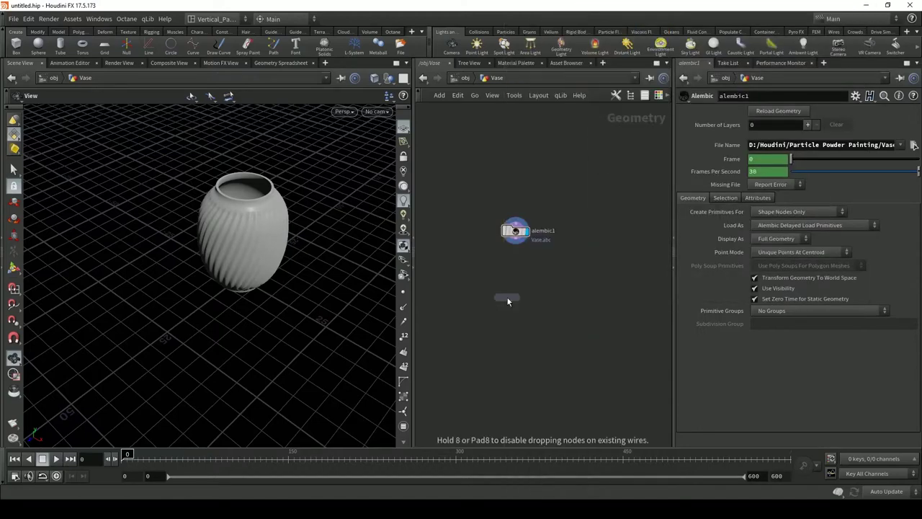
{"action": "left_click", "coordinate": [517, 281]}
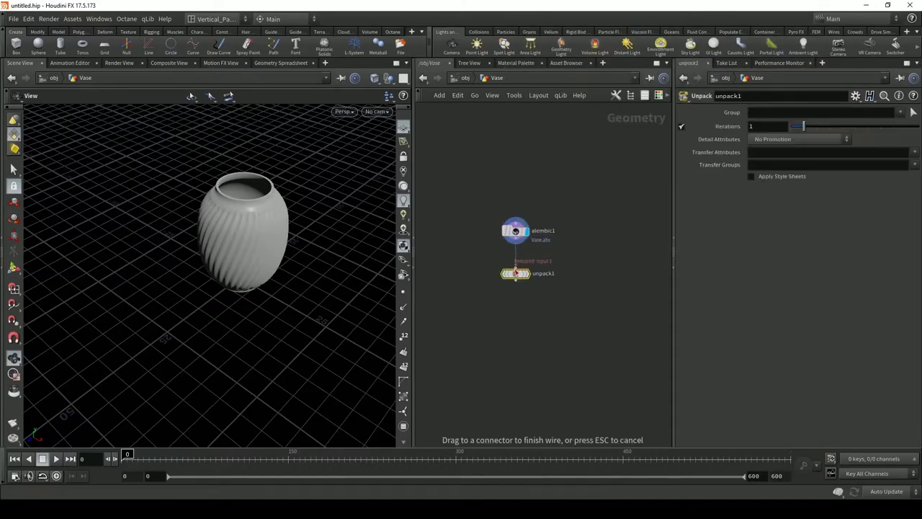
{"action": "left_click", "coordinate": [528, 274]}
Step: Add a displayed Transform node after the Unpack node and set its Uniform Scale to 0.3
{"action": "middle_click_drag", "start_coordinate": [516, 335], "coordinate": [516, 295]}
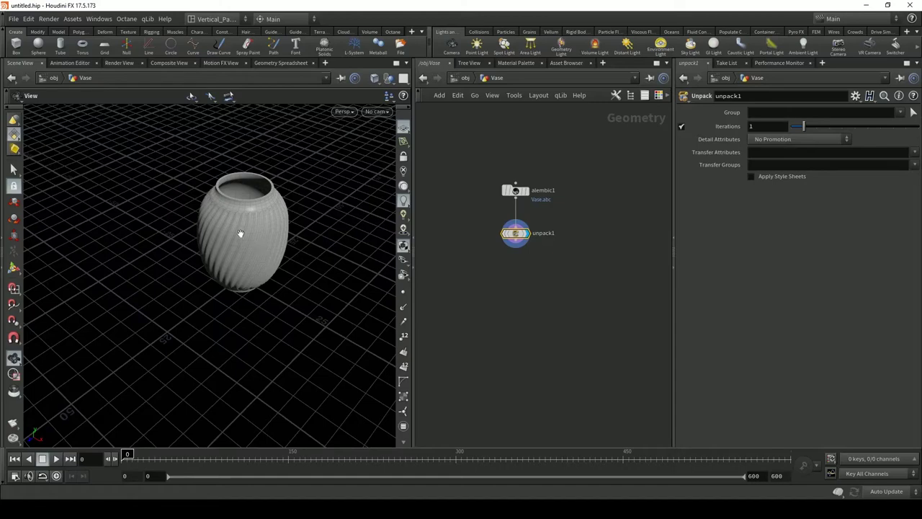
{"action": "scroll", "coordinate": [240, 234], "scroll_direction": "up", "scroll_amount": 5}
{"action": "key", "text": "Tab"}
{"action": "type", "text": "trans"}
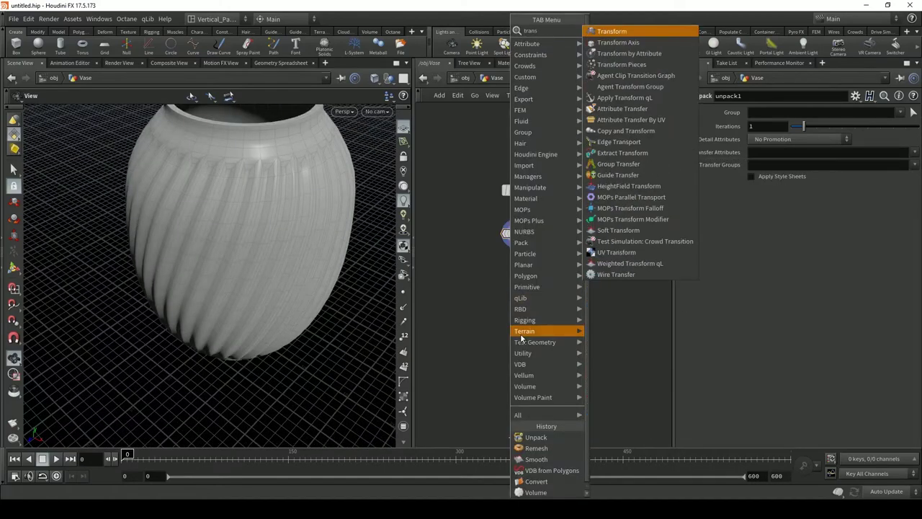
{"action": "key", "text": "Return"}
{"action": "left_click", "coordinate": [515, 277]}
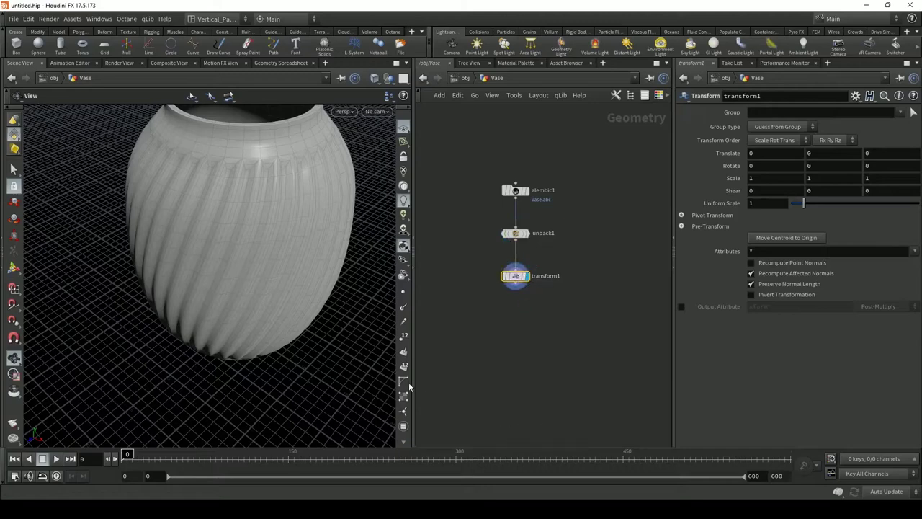
{"action": "double_click", "coordinate": [762, 205]}
{"action": "type", "text": ".3"}
{"action": "key", "text": "Return"}
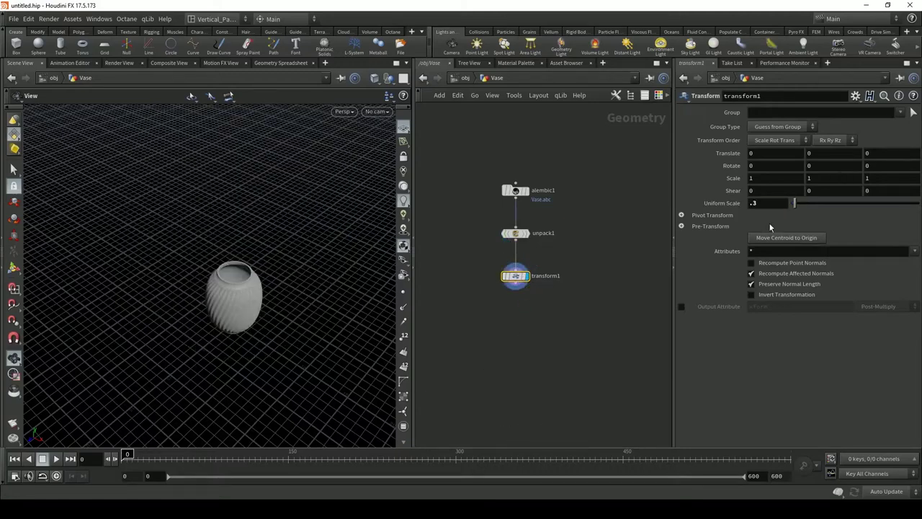
Step: Examine the scaled-down vase in the viewport from near and far
{"action": "scroll", "coordinate": [245, 333], "scroll_direction": "up", "scroll_amount": 5}
{"action": "scroll", "coordinate": [234, 334], "scroll_direction": "up", "scroll_amount": 5}
{"action": "scroll", "coordinate": [225, 331], "scroll_direction": "down", "scroll_amount": 4}
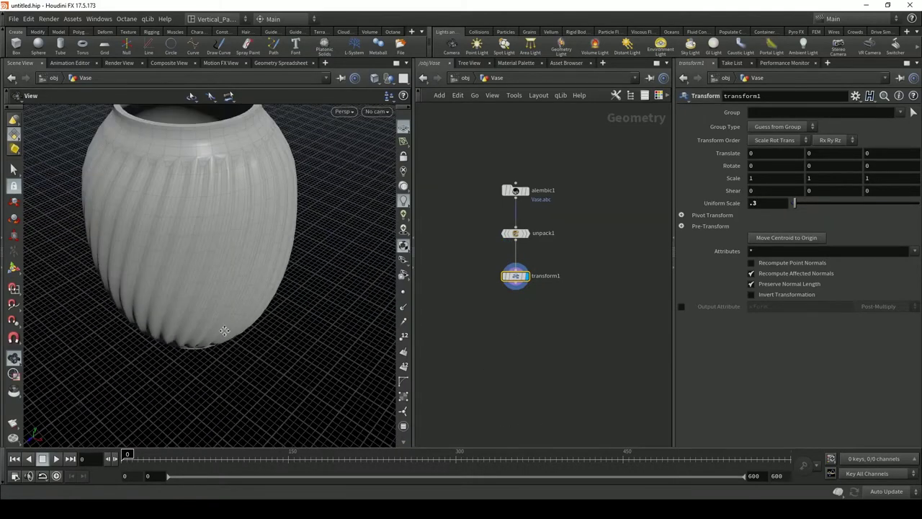
{"action": "middle_click_drag", "start_coordinate": [224, 329], "coordinate": [270, 257]}
{"action": "scroll", "coordinate": [262, 249], "scroll_direction": "up", "scroll_amount": 1}
{"action": "scroll", "coordinate": [262, 249], "scroll_direction": "up", "scroll_amount": 6}
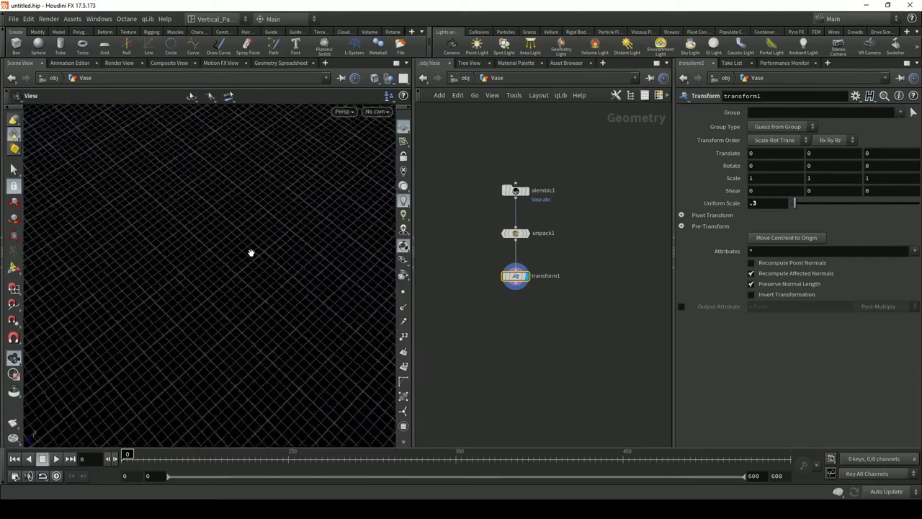
{"action": "scroll", "coordinate": [259, 273], "scroll_direction": "down", "scroll_amount": 8}
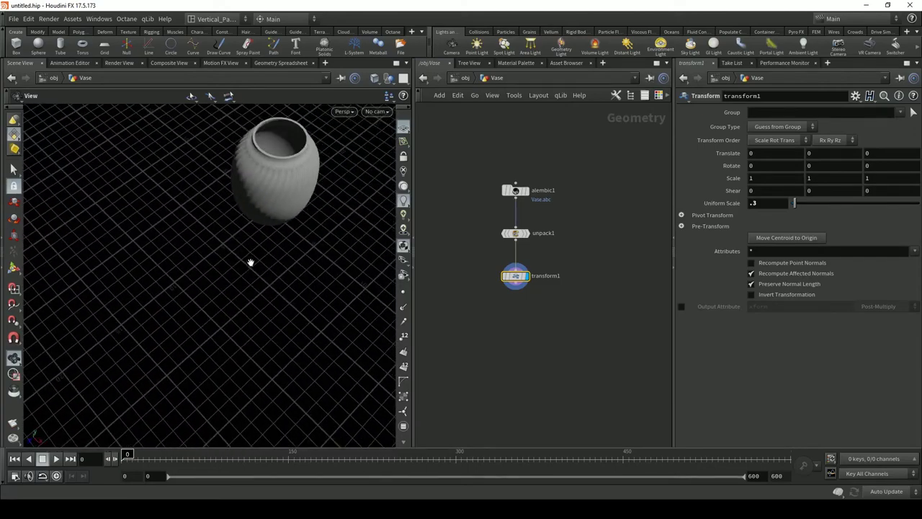
{"action": "scroll", "coordinate": [251, 261], "scroll_direction": "up", "scroll_amount": 5}
{"action": "scroll", "coordinate": [251, 247], "scroll_direction": "down", "scroll_amount": 5}
{"action": "left_click_drag", "start_coordinate": [269, 250], "coordinate": [275, 220]}
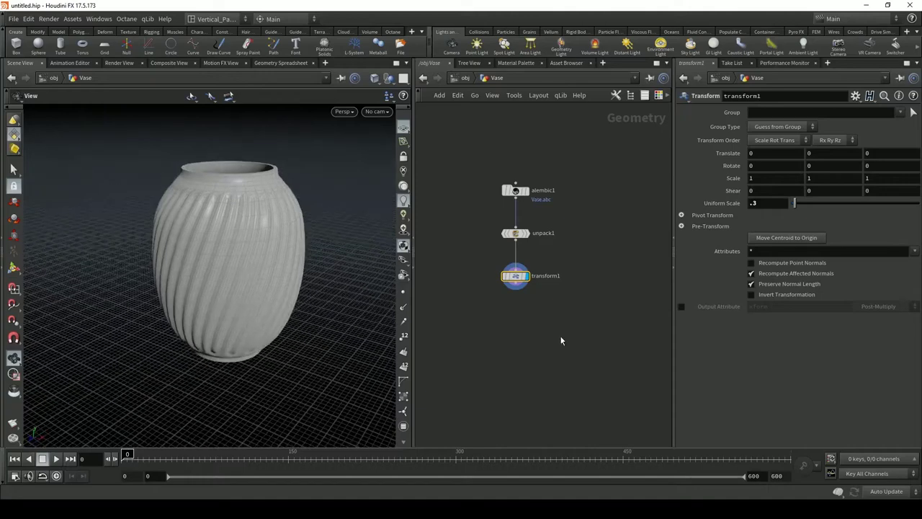
Step: Add a VDB from Polygons node and connect the Transform node's output to its first input
{"action": "key", "text": "Tab"}
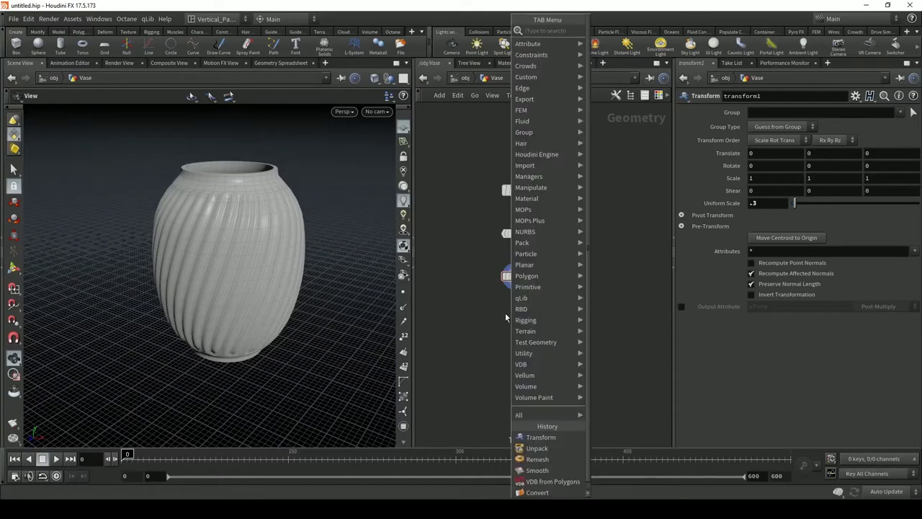
{"action": "type", "text": "vdb from"}
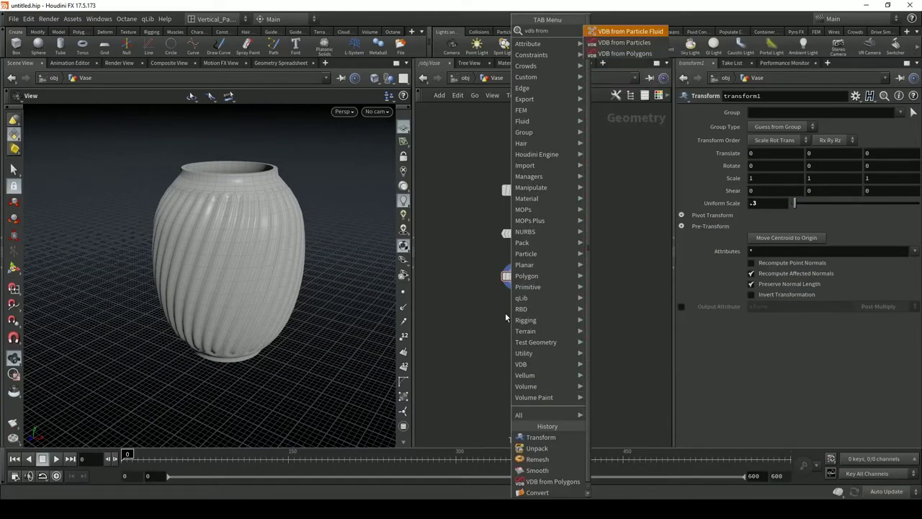
{"action": "key", "text": "Down"}
{"action": "key", "text": "Down"}
{"action": "key", "text": "Return"}
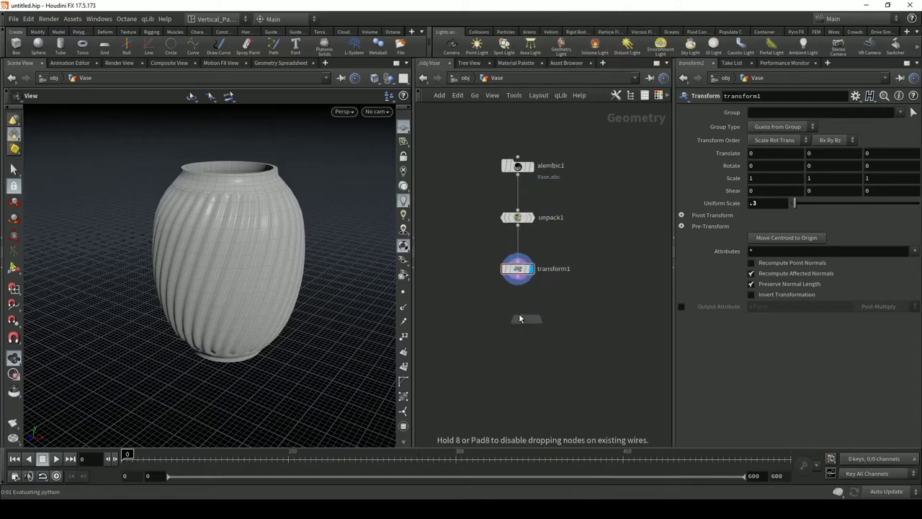
{"action": "left_click", "coordinate": [519, 315]}
{"action": "left_click_drag", "start_coordinate": [520, 281], "coordinate": [517, 315]}
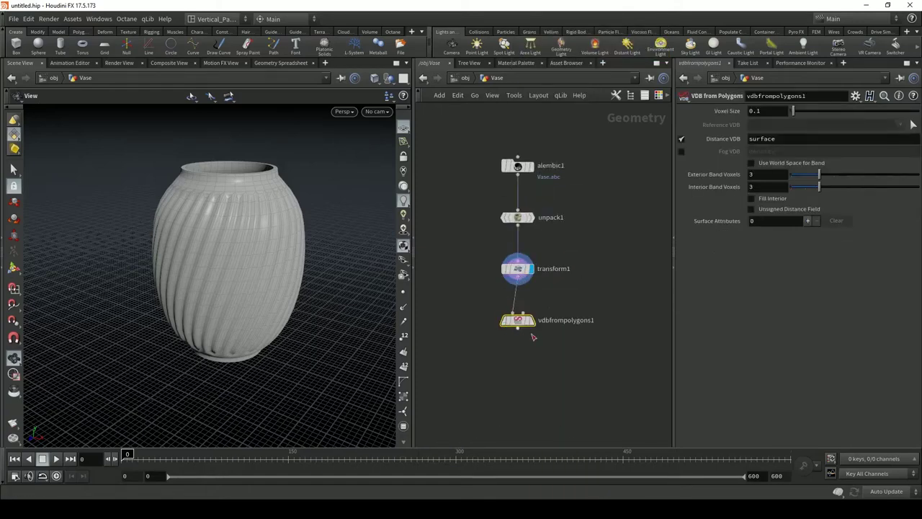
Step: Display the VDB from Polygons node, set its Voxel Size to 0.02 and check the vase's surface detail
{"action": "left_click", "coordinate": [535, 324]}
{"action": "left_click", "coordinate": [771, 111]}
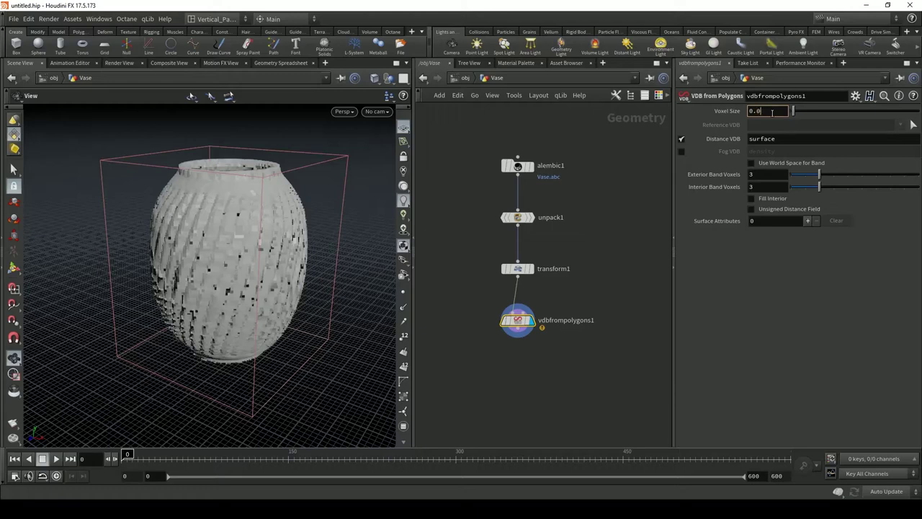
{"action": "type", "text": "0.02"}
{"action": "key", "text": "Return"}
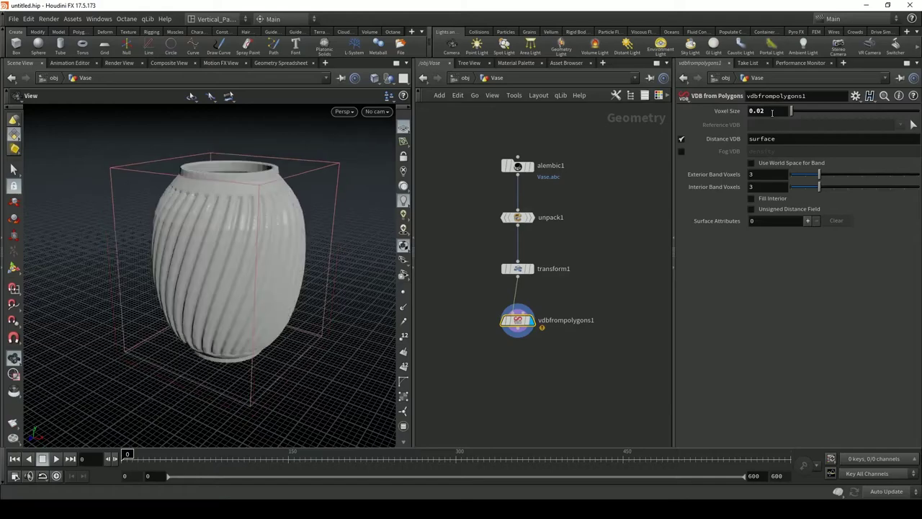
{"action": "left_click_drag", "start_coordinate": [288, 261], "coordinate": [242, 240]}
{"action": "scroll", "coordinate": [235, 223], "scroll_direction": "up", "scroll_amount": 4}
{"action": "middle_click_drag", "start_coordinate": [242, 240], "coordinate": [200, 346]}
{"action": "left_click_drag", "start_coordinate": [200, 345], "coordinate": [220, 310]}
{"action": "scroll", "coordinate": [190, 241], "scroll_direction": "up", "scroll_amount": 4}
{"action": "scroll", "coordinate": [209, 243], "scroll_direction": "down", "scroll_amount": 5}
Step: Move the Unpack, Transform and VDB from Polygons nodes closer together beneath the Alembic node
{"action": "left_click_drag", "start_coordinate": [519, 319], "coordinate": [519, 312]}
{"action": "left_click_drag", "start_coordinate": [518, 269], "coordinate": [517, 246]}
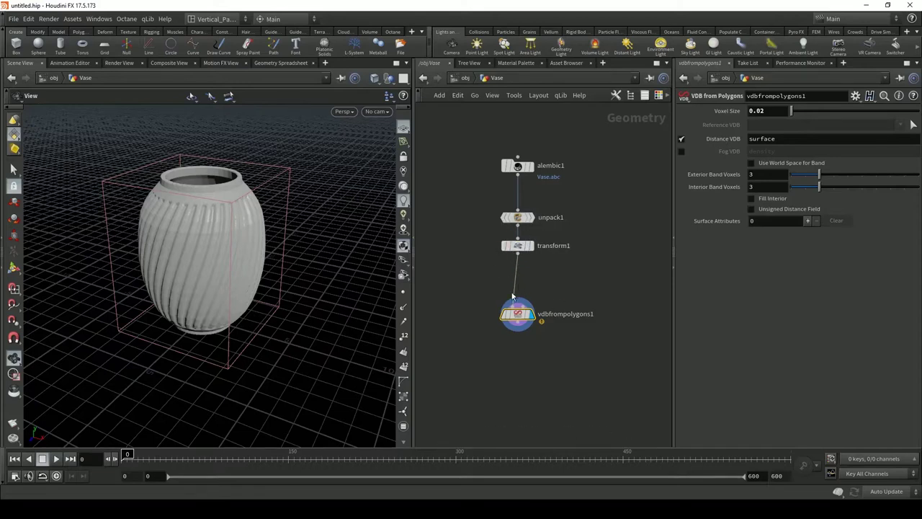
{"action": "left_click_drag", "start_coordinate": [513, 295], "coordinate": [508, 262]}
{"action": "left_click", "coordinate": [507, 252], "text": "shift"}
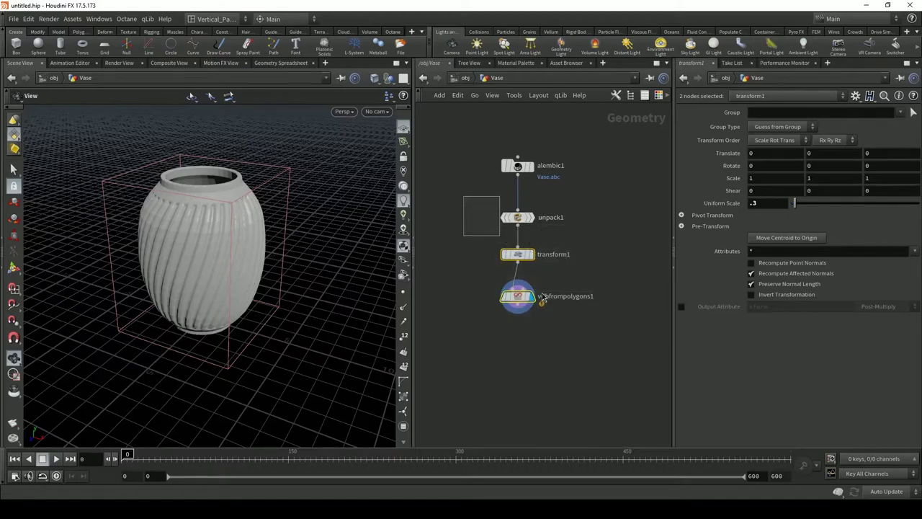
{"action": "left_click", "coordinate": [517, 217], "text": "shift"}
{"action": "mouse_move", "coordinate": [517, 217]}
{"action": "left_mouse_down"}
{"action": "mouse_move", "coordinate": [517, 192]}
{"action": "mouse_move", "coordinate": [518, 199]}
{"action": "left_mouse_up"}
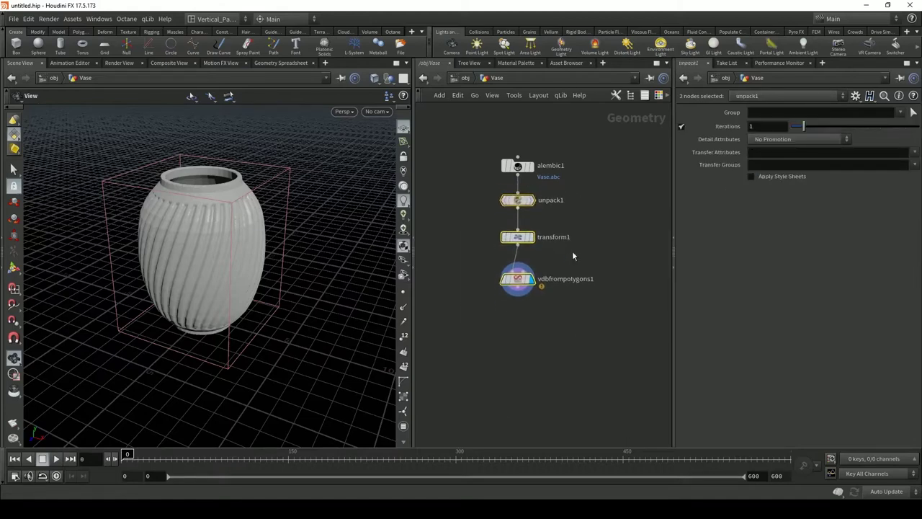
Step: Add a Null node connected after the VDB from Polygons node
{"action": "left_click", "coordinate": [573, 256]}
{"action": "key", "text": "Tab"}
{"action": "type", "text": "null"}
{"action": "key", "text": "Return"}
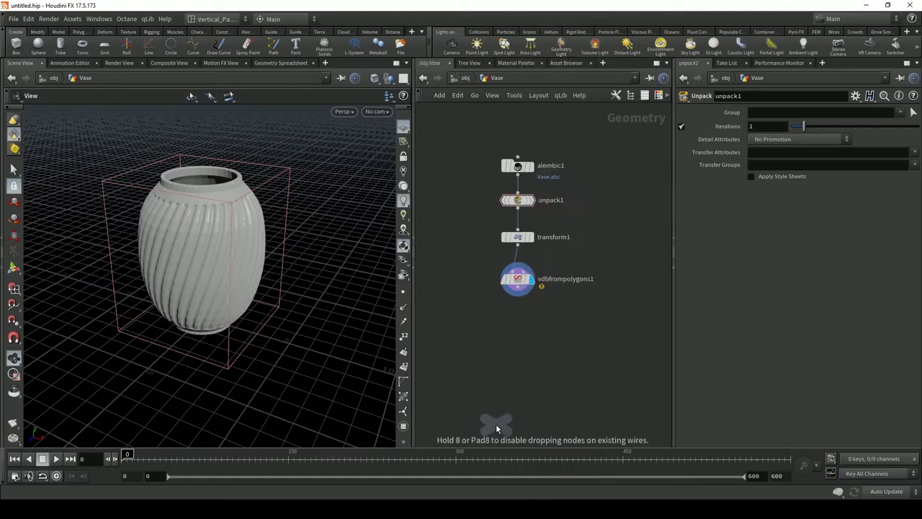
{"action": "left_click", "coordinate": [518, 313]}
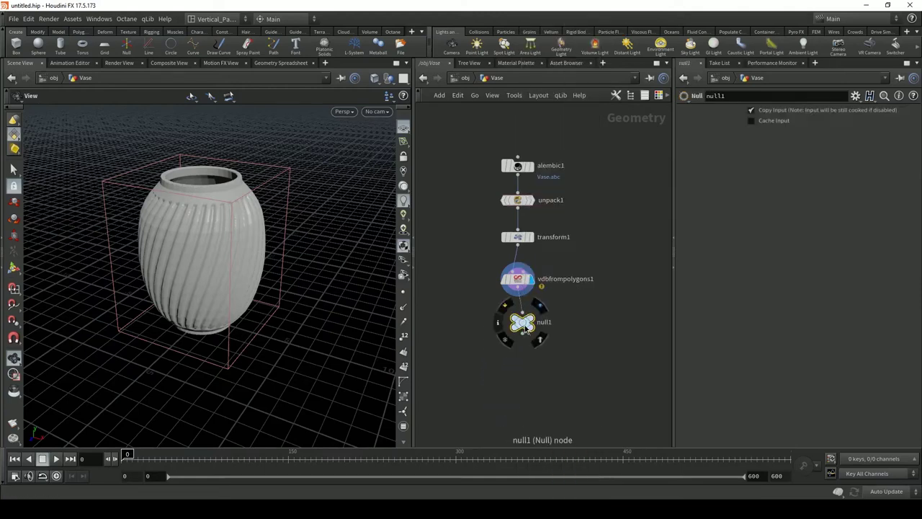
Step: Align the Null node under the chain and rename it Vase_VDB
{"action": "double_click", "coordinate": [541, 322]}
{"action": "double_click", "coordinate": [541, 321]}
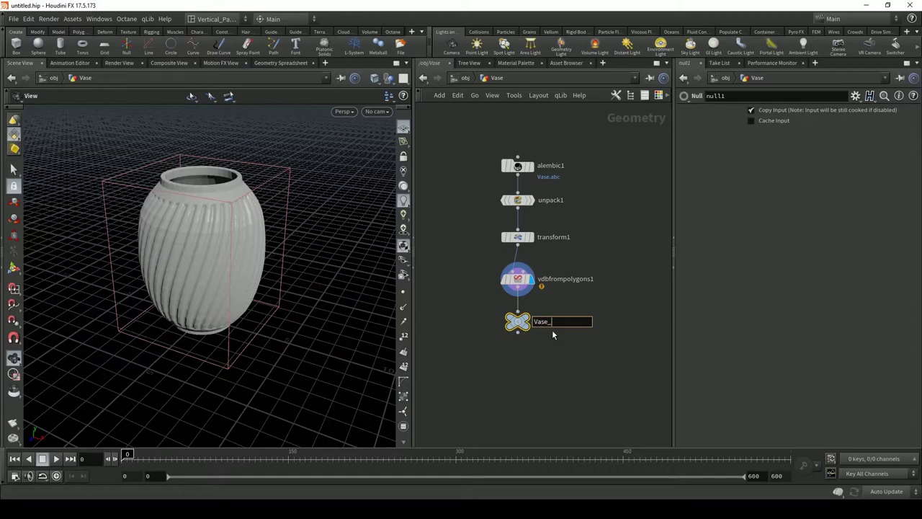
{"action": "type", "text": "B"}
{"action": "key", "text": "Return"}
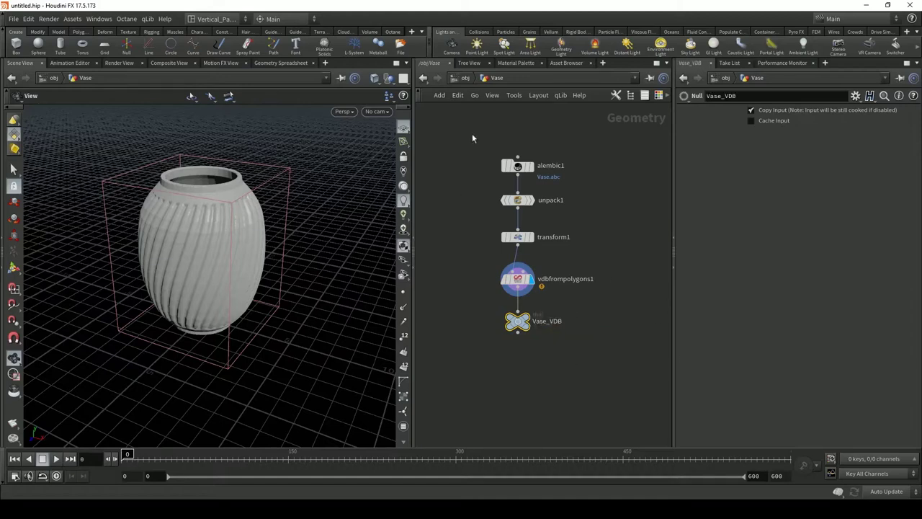
Step: Return from the Vase network to the object level
{"action": "left_click", "coordinate": [464, 79]}
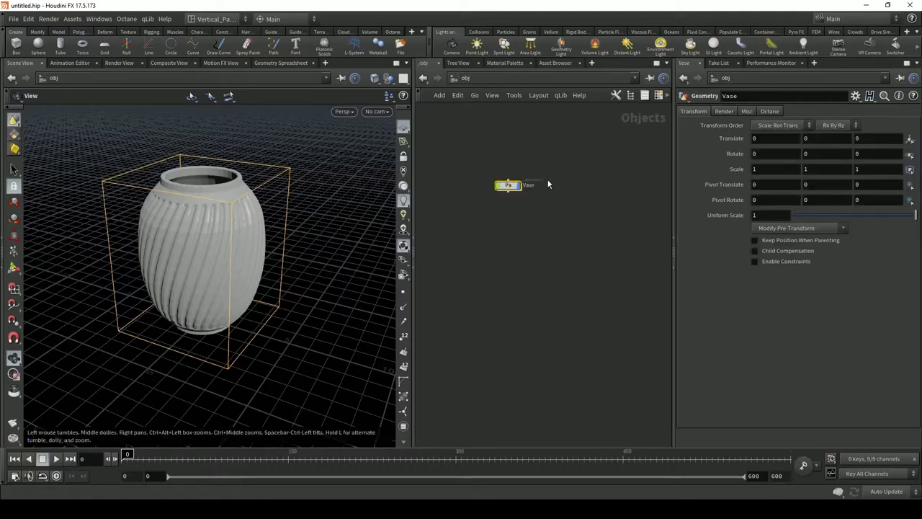
{"action": "left_click", "coordinate": [423, 78]}
{"action": "left_click", "coordinate": [423, 78]}
{"action": "left_click", "coordinate": [516, 235]}
{"action": "key", "text": "Tab"}
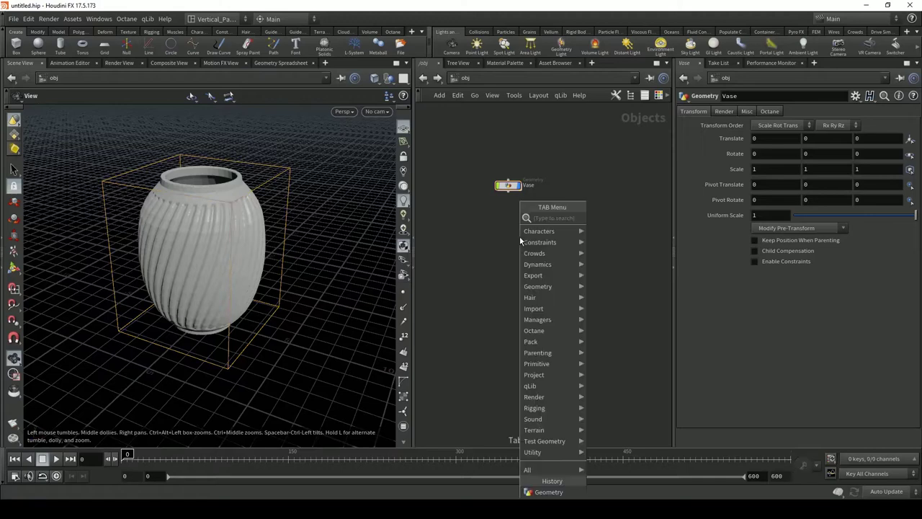
{"action": "left_click", "coordinate": [471, 220]}
{"action": "middle_click_drag", "start_coordinate": [516, 222], "coordinate": [498, 238]}
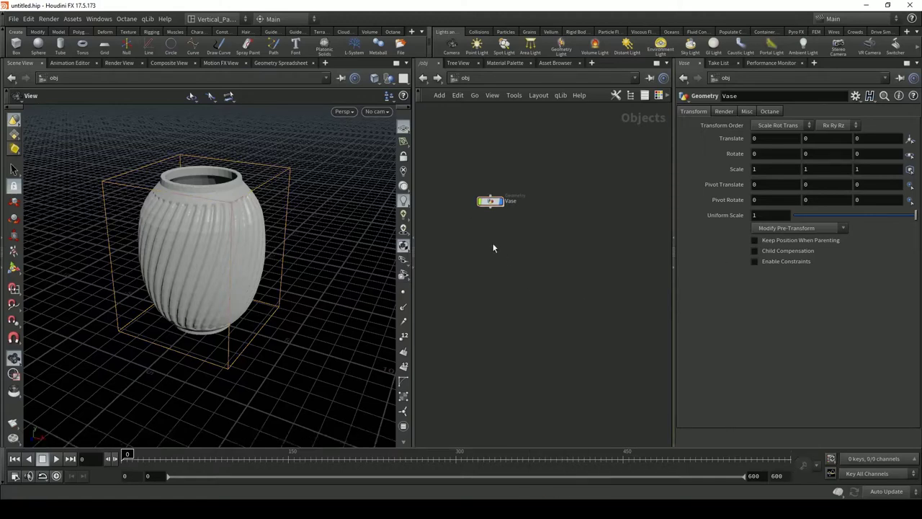
{"action": "key", "text": "Tab"}
{"action": "left_click", "coordinate": [477, 258]}
Step: Add a Geometry node and align it beneath the Vase node
{"action": "key", "text": "Tab"}
{"action": "mouse_move", "coordinate": [507, 317]}
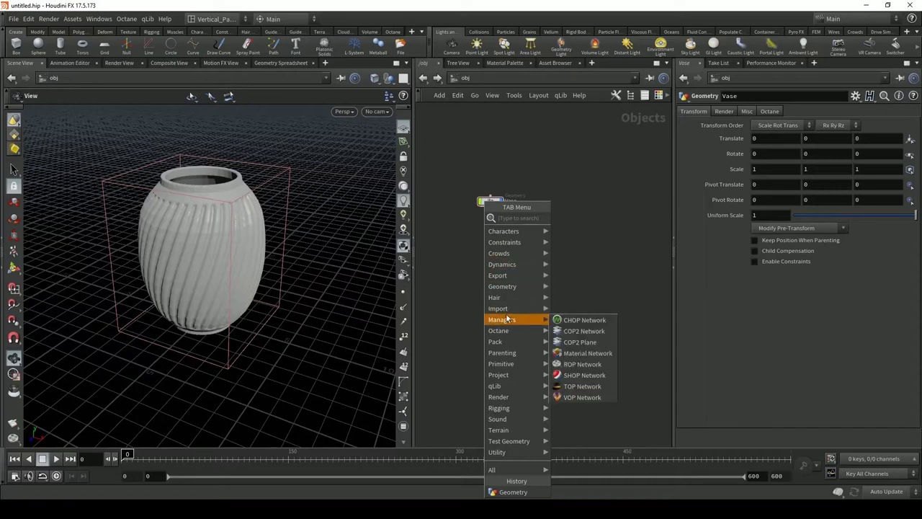
{"action": "type", "text": "geo"}
{"action": "key", "text": "Return"}
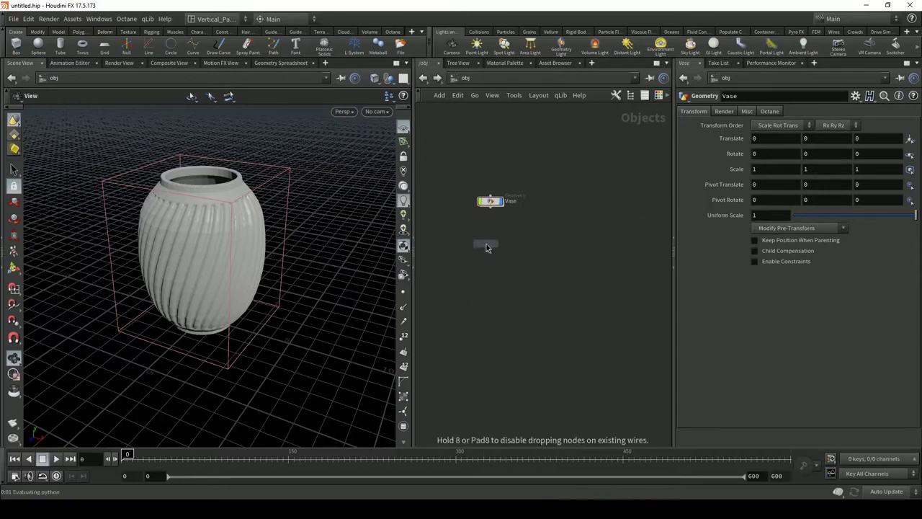
{"action": "left_click", "coordinate": [486, 246]}
{"action": "left_click", "coordinate": [506, 245]}
{"action": "left_click", "coordinate": [487, 247]}
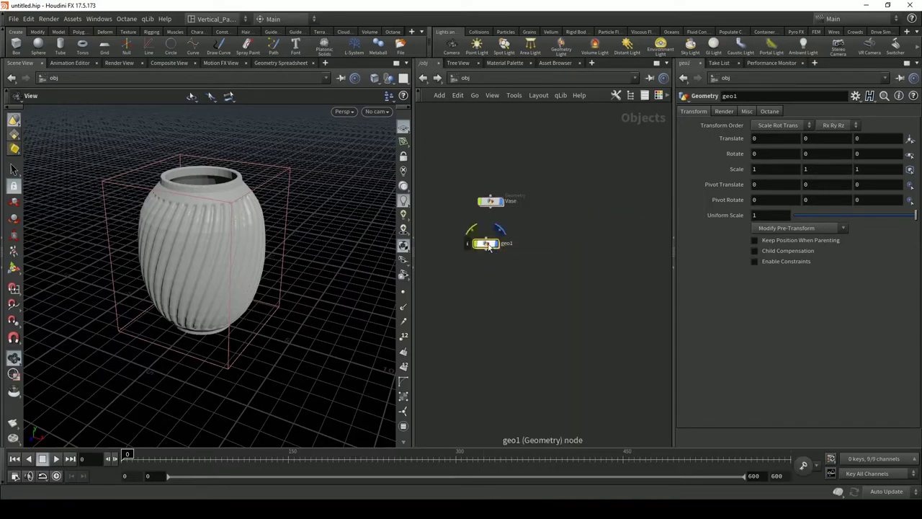
{"action": "left_click_drag", "start_coordinate": [486, 247], "coordinate": [493, 245]}
Step: Rename the new Geometry node as Smoke
{"action": "double_click", "coordinate": [513, 243]}
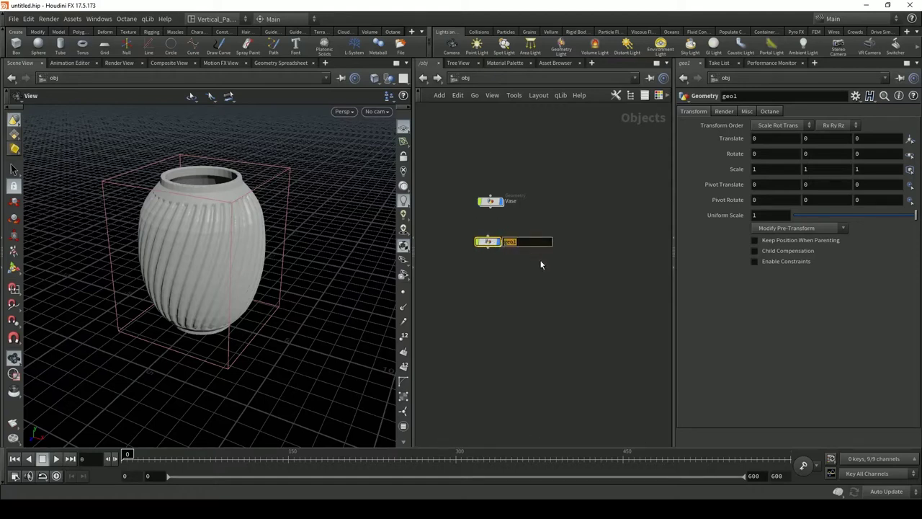
{"action": "type", "text": "Smoke"}
{"action": "key", "text": "Return"}
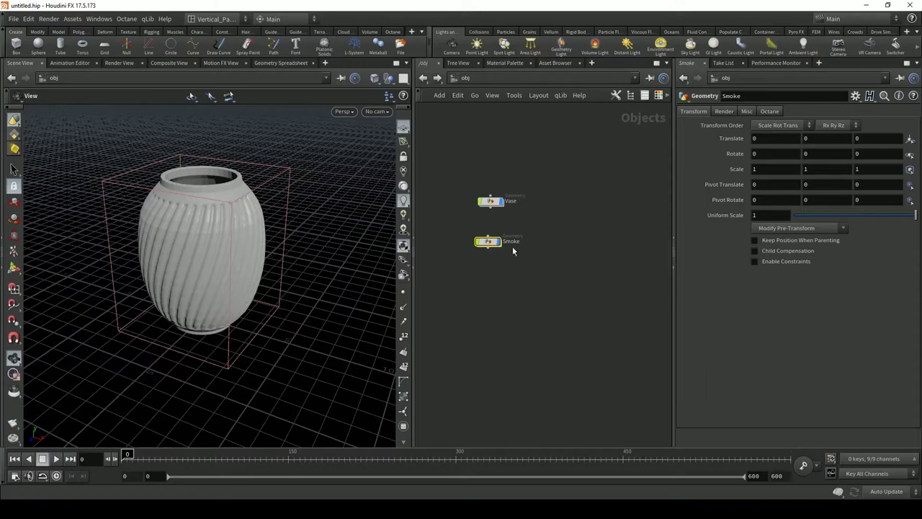
Step: Add a Circle node inside the Smoke geometry and place it near the upper part of the network
{"action": "double_click", "coordinate": [490, 240]}
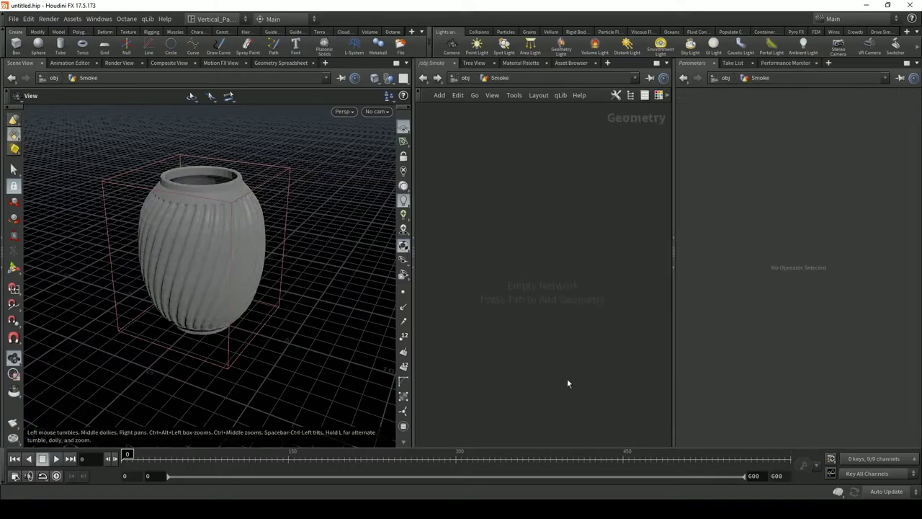
{"action": "key", "text": "Tab"}
{"action": "key", "text": "Escape"}
{"action": "key", "text": "Tab"}
{"action": "type", "text": "cir"}
{"action": "key", "text": "Return"}
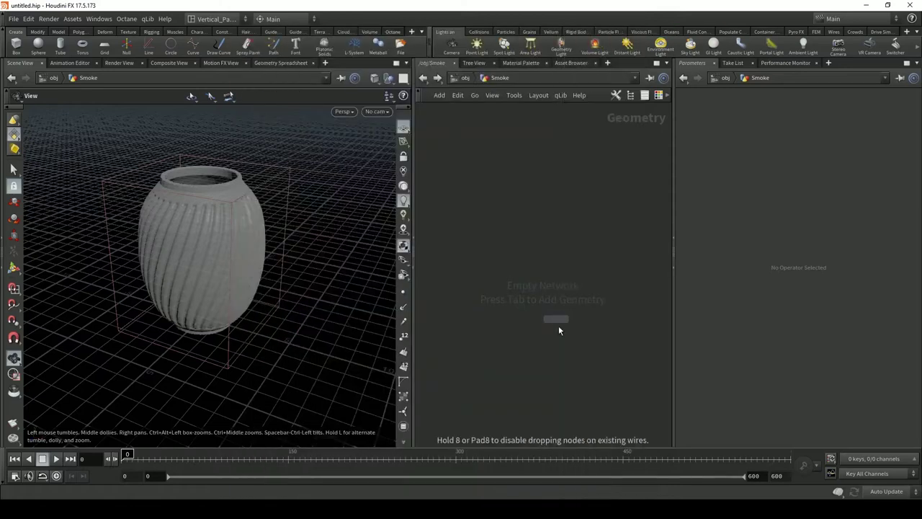
{"action": "left_click", "coordinate": [558, 328]}
{"action": "left_click_drag", "start_coordinate": [556, 330], "coordinate": [522, 214]}
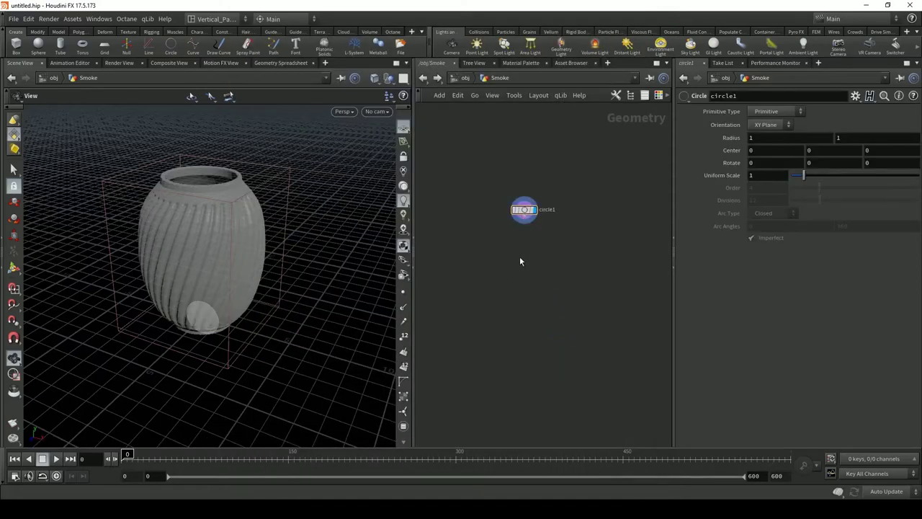
Step: Add a Transform node connected beneath the Circle node
{"action": "key", "text": "Tab"}
{"action": "type", "text": "tran"}
{"action": "key", "text": "Return"}
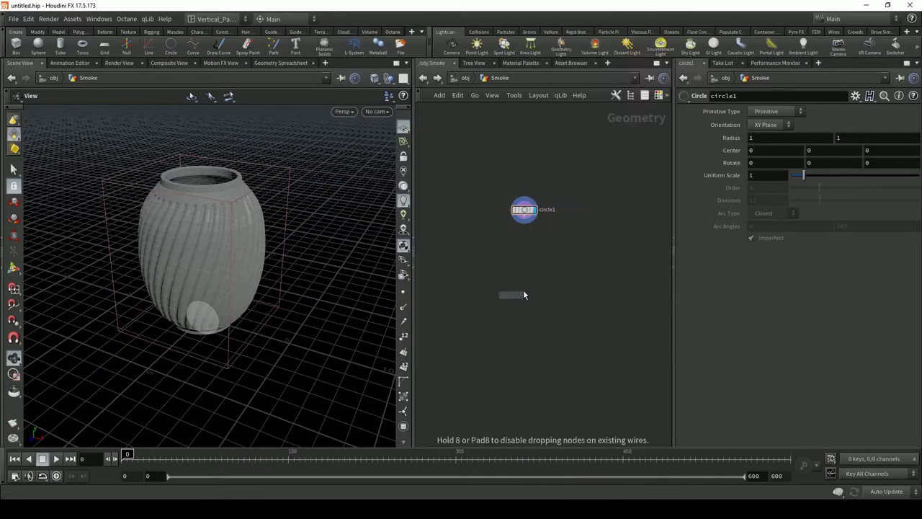
{"action": "left_click", "coordinate": [519, 249]}
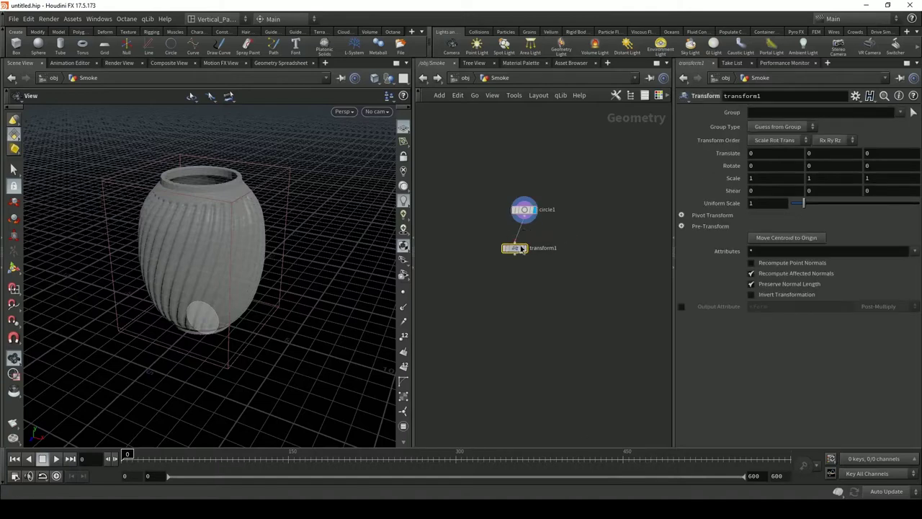
Step: Set the Circle node's Primitive Type to Polygon and its Divisions to 24
{"action": "left_click", "coordinate": [524, 209]}
{"action": "left_click", "coordinate": [776, 112]}
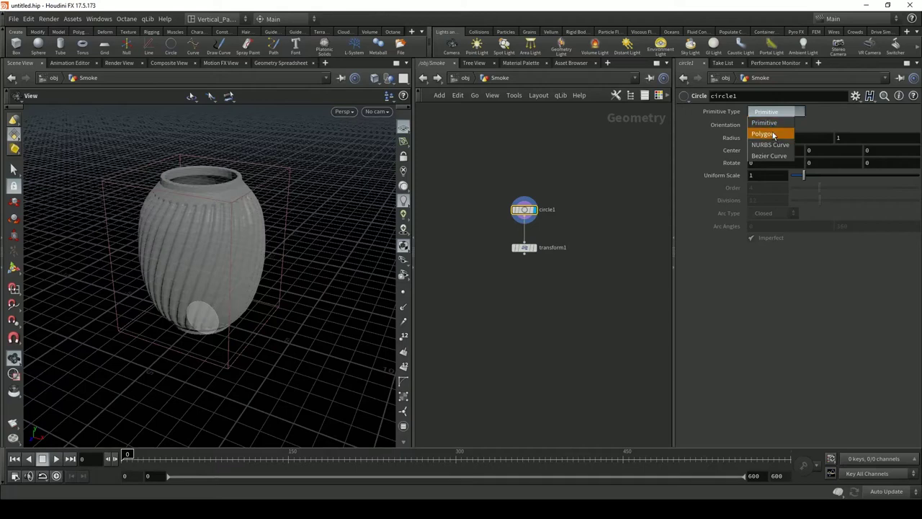
{"action": "left_click", "coordinate": [773, 135]}
{"action": "left_click", "coordinate": [771, 199]}
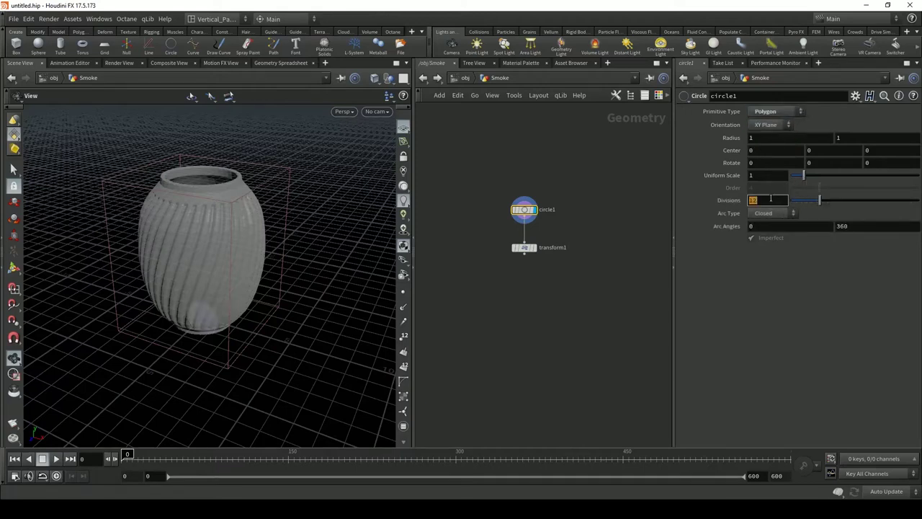
{"action": "type", "text": "24"}
{"action": "key", "text": "Return"}
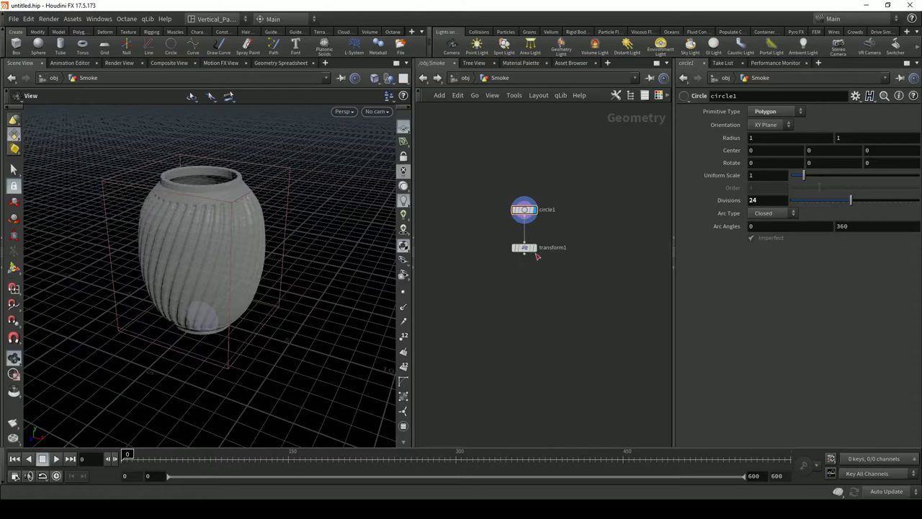
Step: Set the Transform node's Y rotation to -15 and make it the displayed node
{"action": "left_click", "coordinate": [524, 253]}
{"action": "left_click_drag", "start_coordinate": [263, 269], "coordinate": [254, 314]}
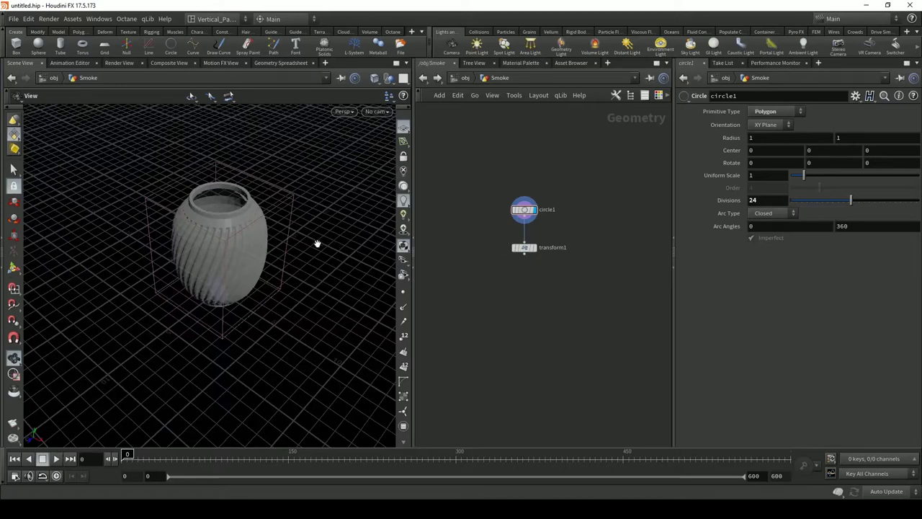
{"action": "left_click", "coordinate": [526, 247]}
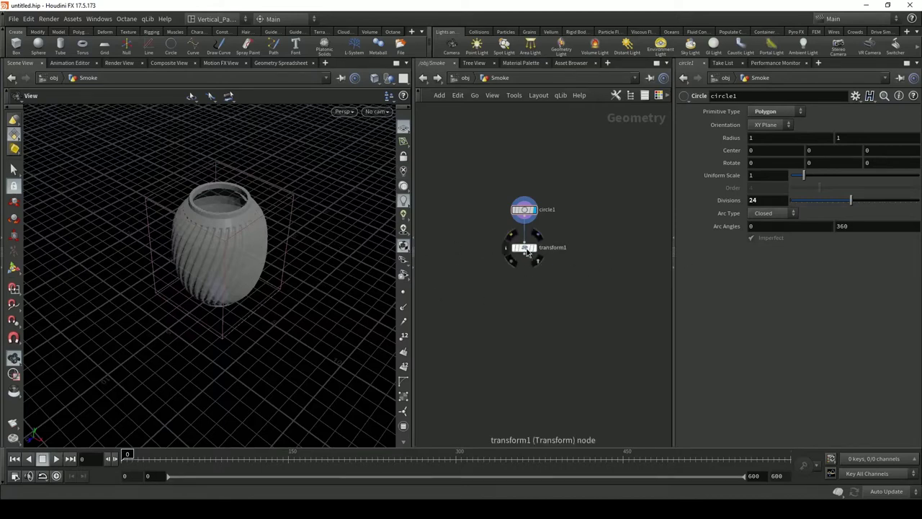
{"action": "left_click_drag", "start_coordinate": [240, 309], "coordinate": [257, 249]}
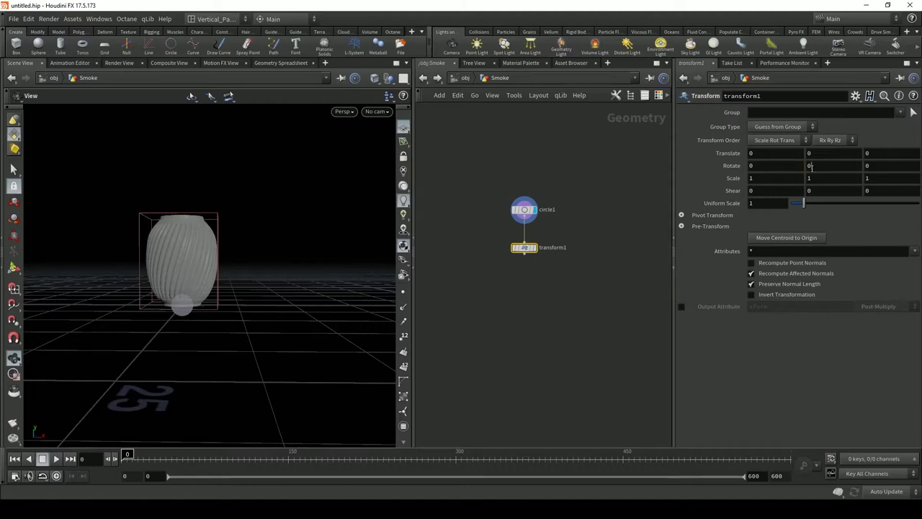
{"action": "middle_click_drag", "start_coordinate": [836, 168], "coordinate": [763, 147]}
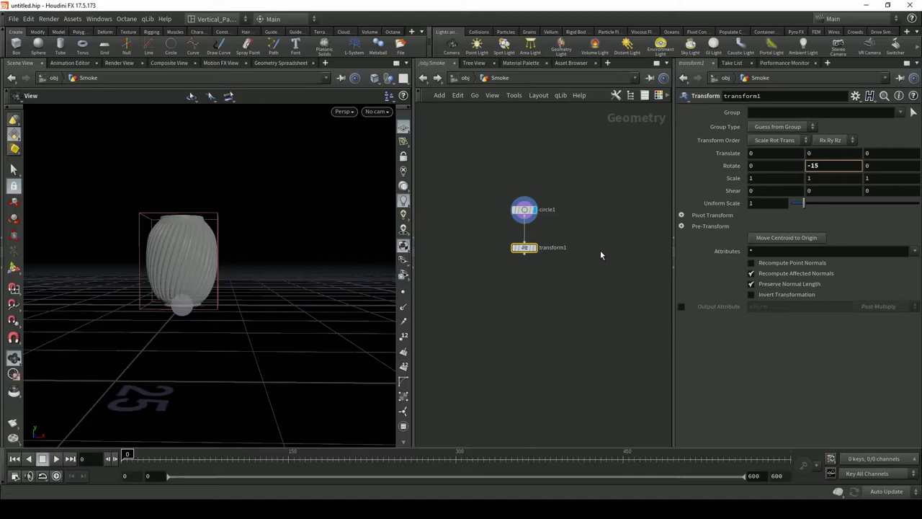
{"action": "left_click", "coordinate": [533, 248]}
Step: Set the Transform node's Y rotation to -5
{"action": "left_click", "coordinate": [837, 170]}
{"action": "middle_click_drag", "start_coordinate": [837, 170], "coordinate": [906, 173]}
{"action": "left_click_drag", "start_coordinate": [242, 325], "coordinate": [253, 372]}
{"action": "right_click_drag", "start_coordinate": [253, 372], "coordinate": [240, 248]}
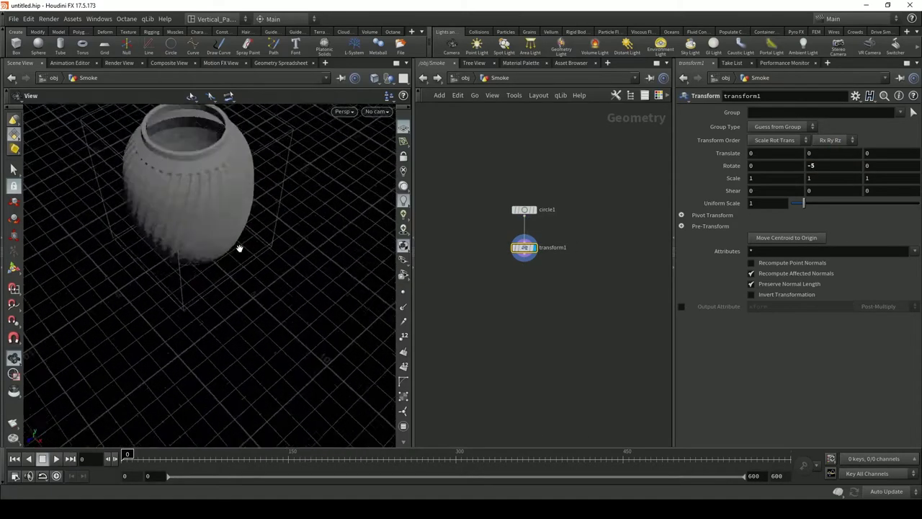
{"action": "mouse_move", "coordinate": [240, 248]}
{"action": "middle_mouse_down"}
{"action": "mouse_move", "coordinate": [222, 261]}
{"action": "mouse_move", "coordinate": [257, 250]}
{"action": "middle_mouse_up"}
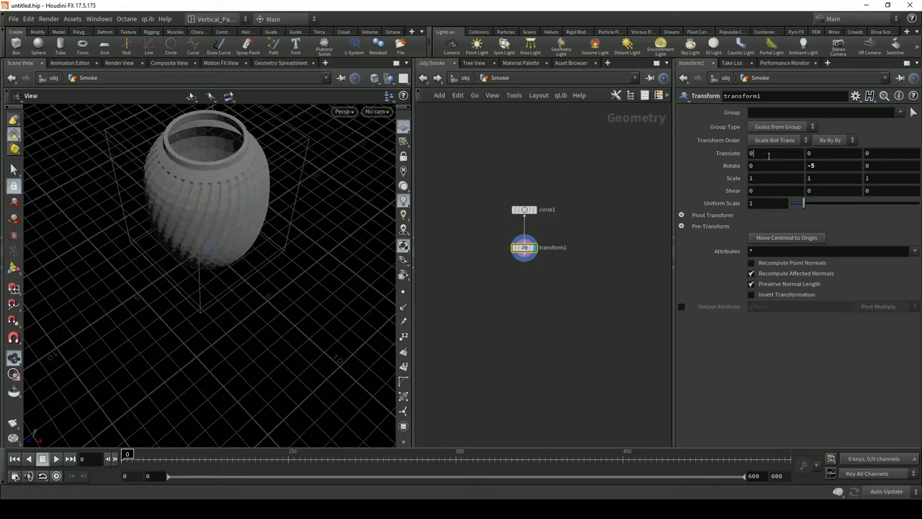
Step: Move the circle beside the vase by setting Translate X to 12 and Y to 2
{"action": "left_click", "coordinate": [818, 153]}
{"action": "middle_click_drag", "start_coordinate": [818, 153], "coordinate": [842, 133]}
{"action": "middle_click_drag", "start_coordinate": [781, 154], "coordinate": [873, 136]}
Step: Turn the circle to face the vase by setting the Transform node's Y rotation to 90
{"action": "left_click_drag", "start_coordinate": [316, 285], "coordinate": [237, 243]}
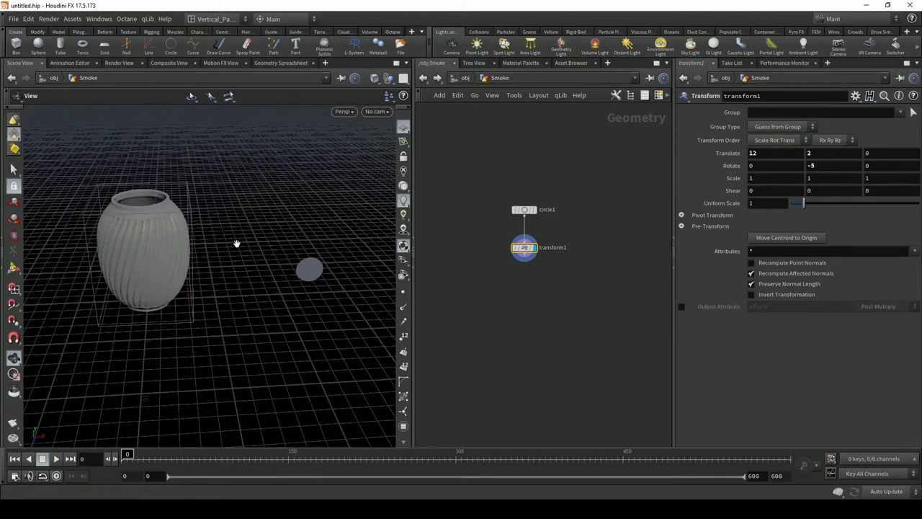
{"action": "key", "text": "space+2"}
{"action": "key", "text": "space+3"}
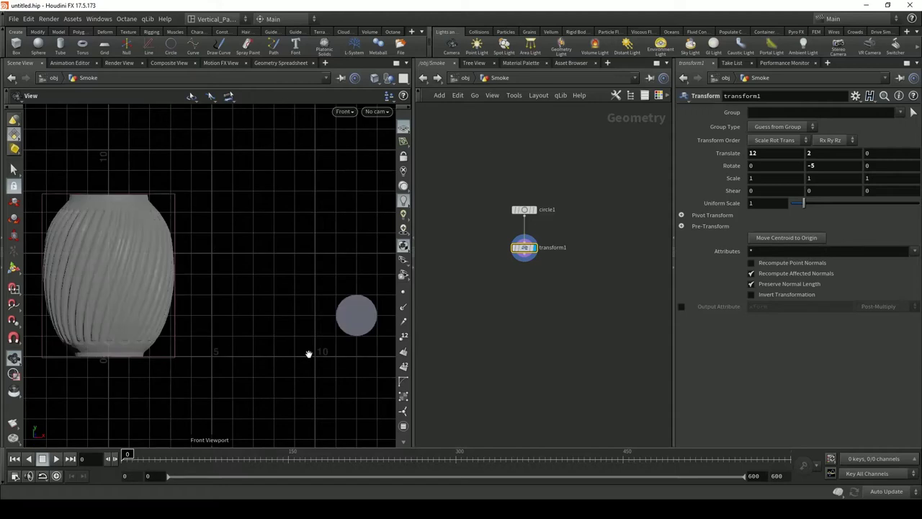
{"action": "left_click", "coordinate": [825, 166]}
{"action": "double_click", "coordinate": [824, 166]}
{"action": "key", "text": "Return"}
{"action": "left_click", "coordinate": [786, 158]}
{"action": "double_click", "coordinate": [785, 163]}
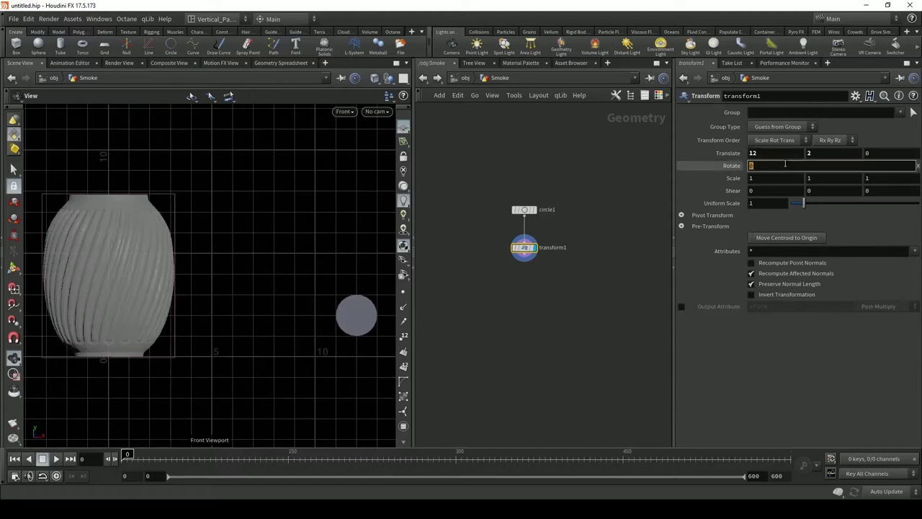
{"action": "type", "text": "-590"}
{"action": "key", "text": "Return"}
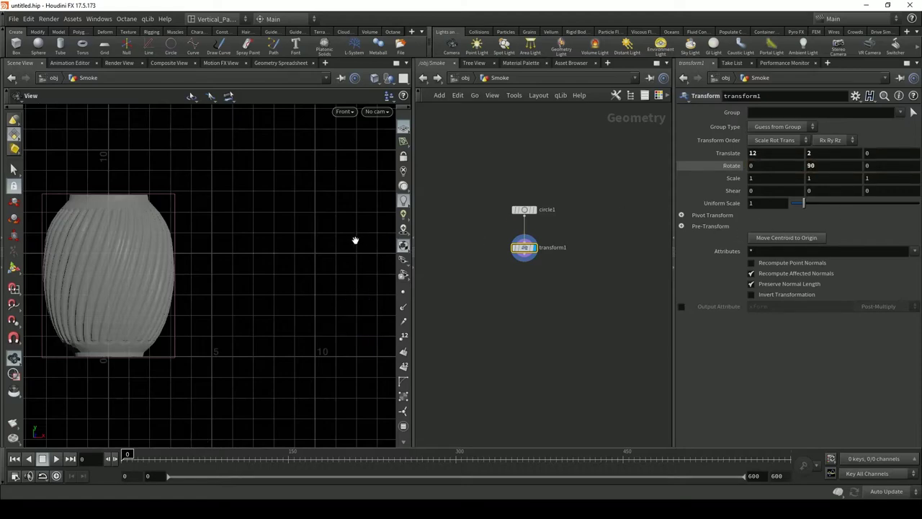
{"action": "left_click_drag", "start_coordinate": [355, 241], "coordinate": [321, 252]}
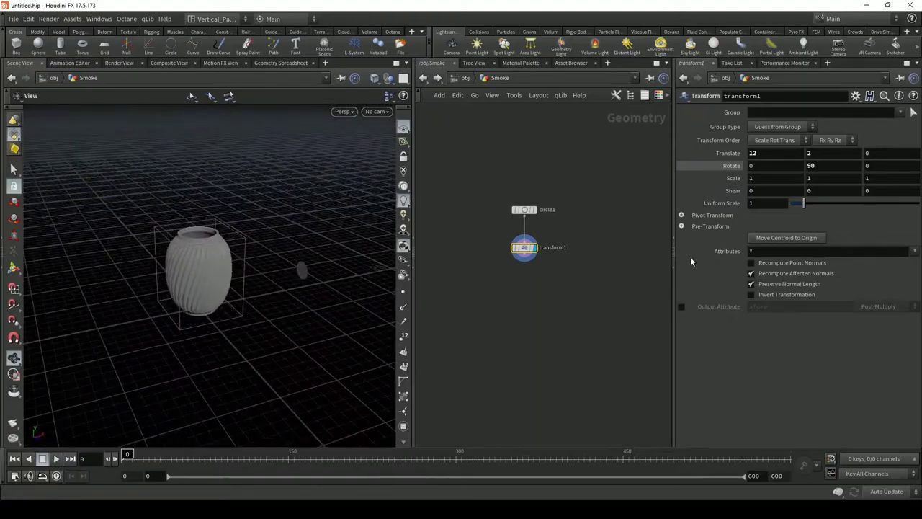
Step: Enlarge the circle to a Uniform Scale of 1.95 and raise it to Translate Y 8.4
{"action": "mouse_move", "coordinate": [803, 205]}
{"action": "left_mouse_down"}
{"action": "mouse_move", "coordinate": [829, 204]}
{"action": "mouse_move", "coordinate": [816, 205]}
{"action": "left_mouse_up"}
{"action": "left_click_drag", "start_coordinate": [287, 265], "coordinate": [310, 252]}
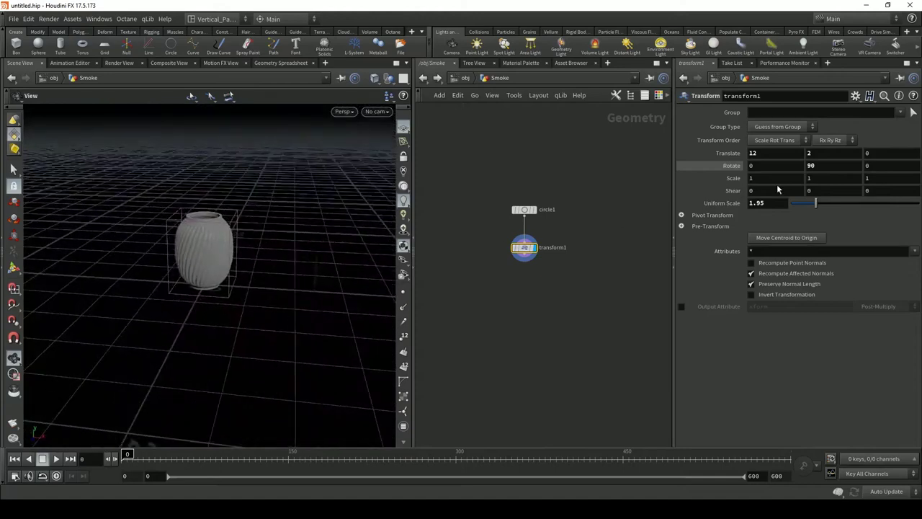
{"action": "left_click", "coordinate": [828, 153]}
{"action": "left_click_drag", "start_coordinate": [267, 243], "coordinate": [306, 246]}
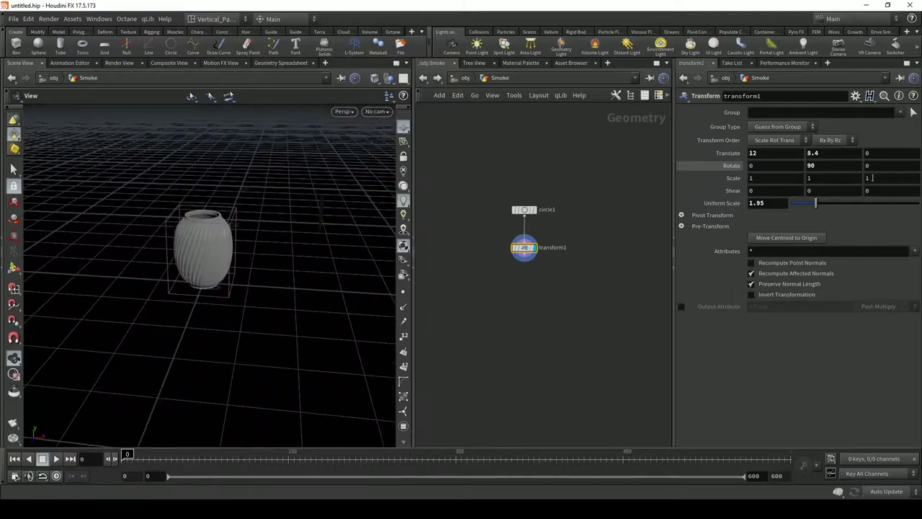
Step: Tilt the circle by setting the Transform node's Z rotation to 12
{"action": "left_click", "coordinate": [900, 154]}
{"action": "left_click", "coordinate": [876, 165]}
{"action": "mouse_move", "coordinate": [876, 164]}
{"action": "middle_mouse_down"}
{"action": "mouse_move", "coordinate": [876, 147]}
{"action": "mouse_move", "coordinate": [905, 147]}
{"action": "mouse_move", "coordinate": [876, 165]}
{"action": "middle_mouse_up"}
{"action": "left_click", "coordinate": [875, 167]}
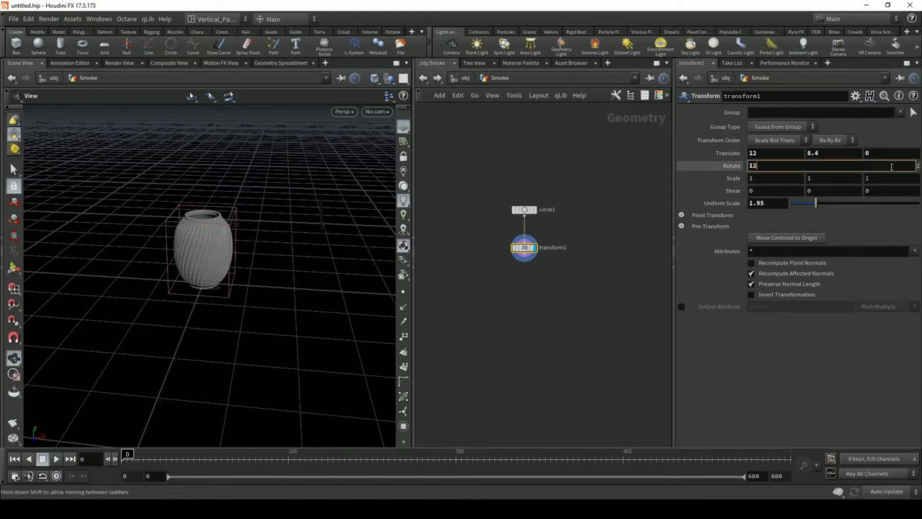
{"action": "type", "text": "12"}
{"action": "key", "text": "Return"}
{"action": "left_click_drag", "start_coordinate": [183, 232], "coordinate": [261, 266]}
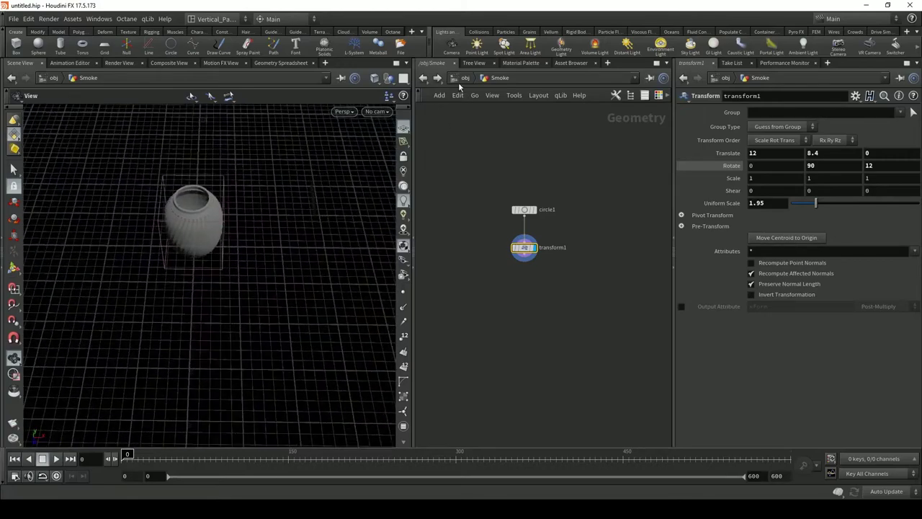
Step: Return to the object level and place the Smoke node beside the Vase node
{"action": "left_click", "coordinate": [464, 78]}
{"action": "left_click_drag", "start_coordinate": [223, 221], "coordinate": [201, 193]}
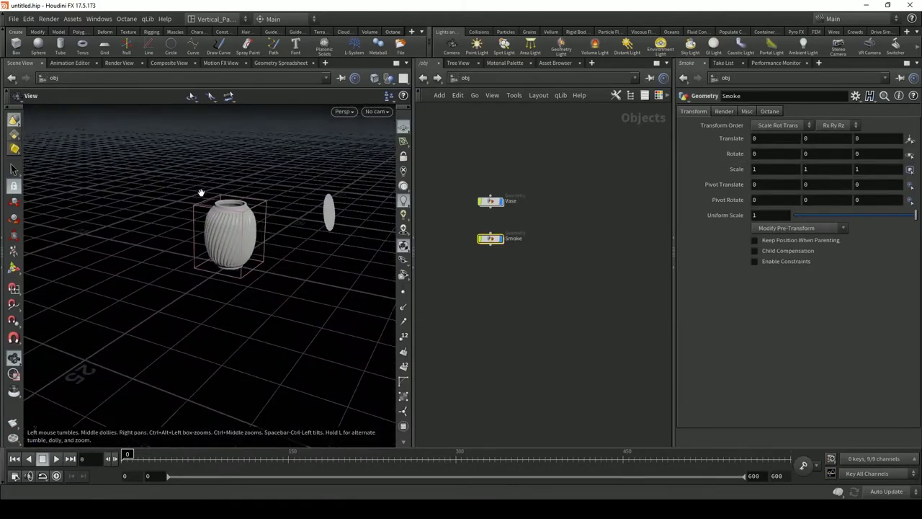
{"action": "left_click_drag", "start_coordinate": [495, 240], "coordinate": [573, 206]}
{"action": "left_click_drag", "start_coordinate": [245, 235], "coordinate": [265, 237]}
{"action": "scroll", "coordinate": [237, 235], "scroll_direction": "up", "scroll_amount": 4}
{"action": "scroll", "coordinate": [267, 237], "scroll_direction": "down", "scroll_amount": 3}
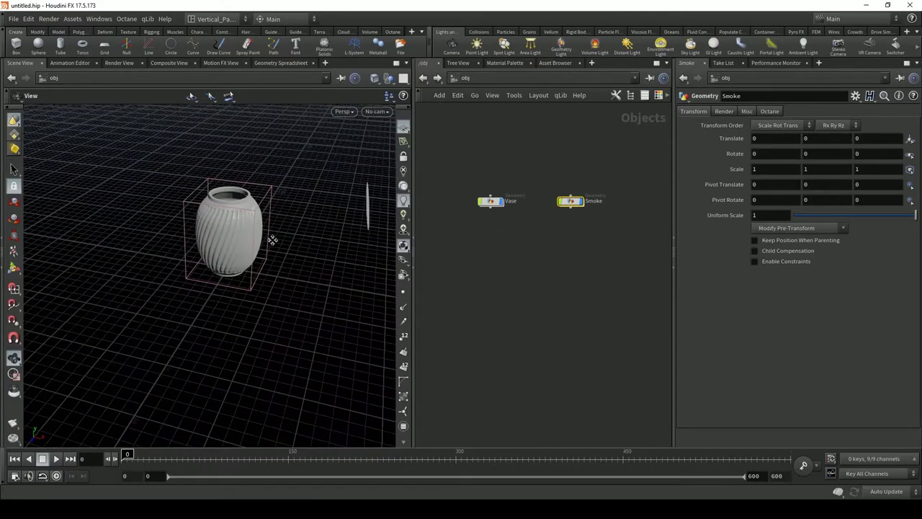
{"action": "middle_click_drag", "start_coordinate": [272, 239], "coordinate": [204, 222]}
{"action": "mouse_move", "coordinate": [204, 222]}
{"action": "left_mouse_down"}
{"action": "mouse_move", "coordinate": [235, 261]}
{"action": "mouse_move", "coordinate": [243, 230]}
{"action": "mouse_move", "coordinate": [235, 240]}
{"action": "mouse_move", "coordinate": [323, 208]}
{"action": "mouse_move", "coordinate": [233, 224]}
{"action": "mouse_move", "coordinate": [205, 206]}
{"action": "left_mouse_up"}
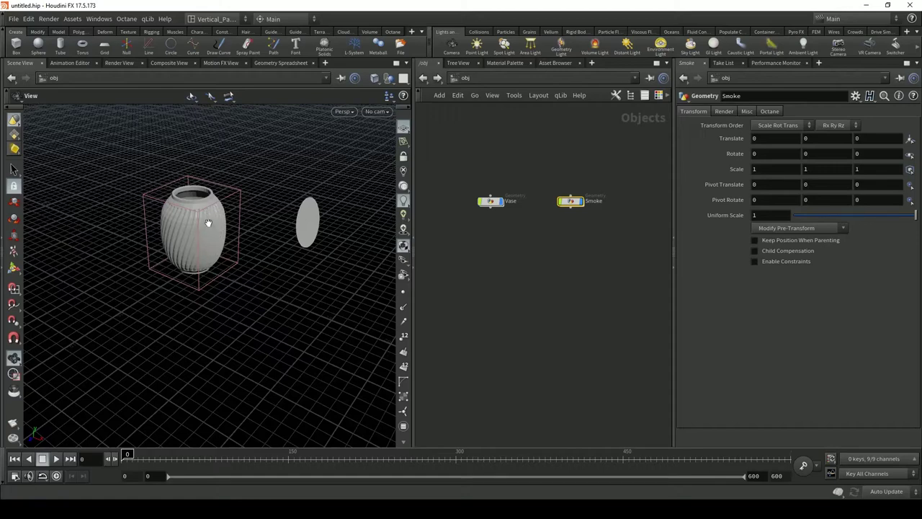
{"action": "left_click_drag", "start_coordinate": [208, 224], "coordinate": [220, 217]}
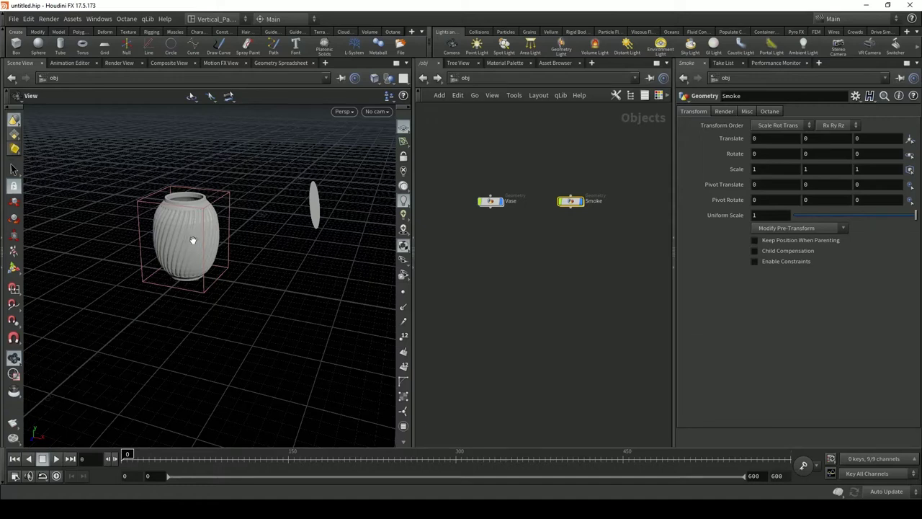
Step: Enter the Vase object's network and select its transform1 node
{"action": "left_click_drag", "start_coordinate": [245, 251], "coordinate": [216, 243]}
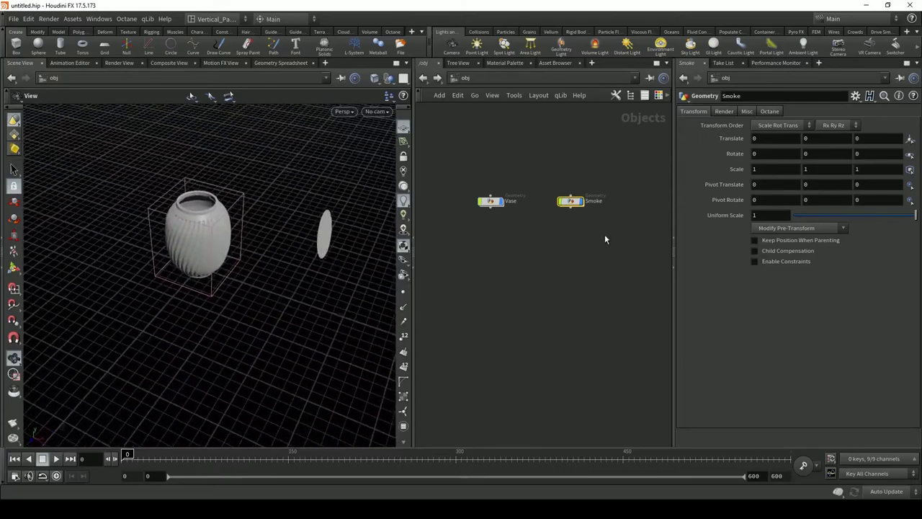
{"action": "double_click", "coordinate": [492, 201]}
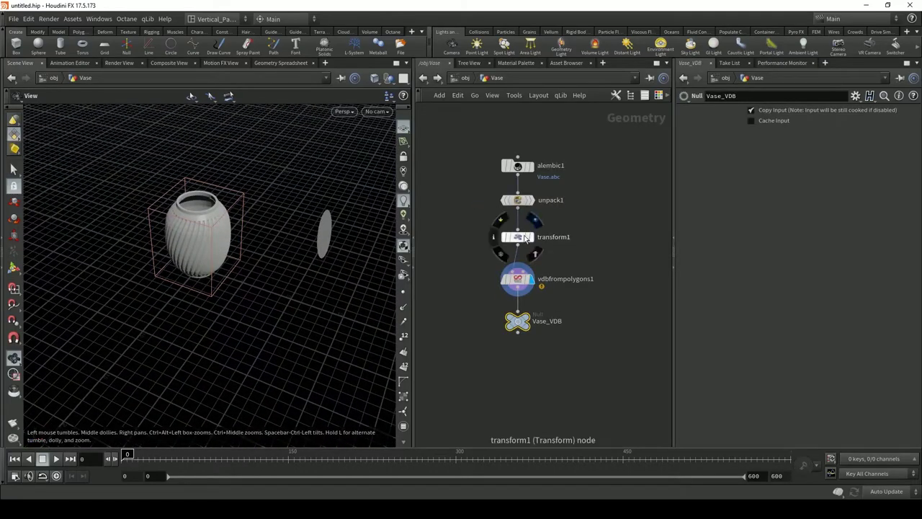
{"action": "left_click", "coordinate": [519, 237]}
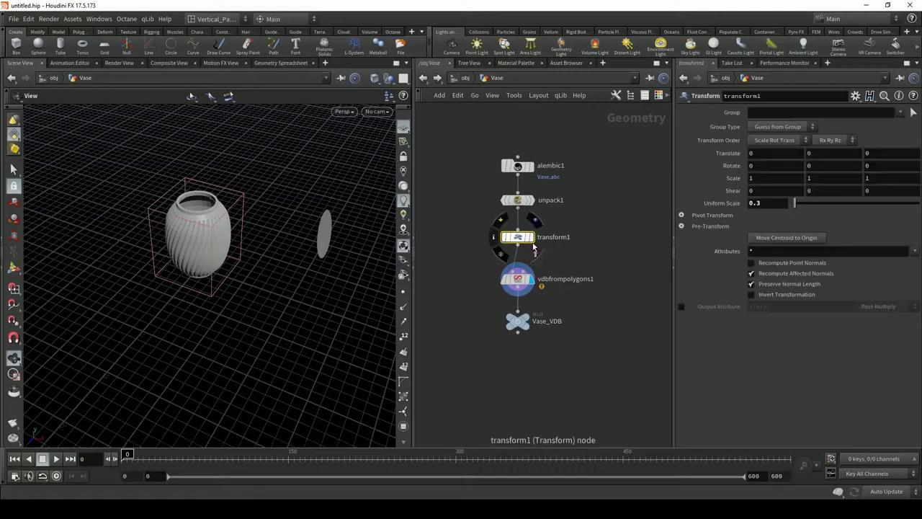
Step: Try a fixed Y rotation of 30 on the vase's Transform node
{"action": "middle_click_drag", "start_coordinate": [821, 162], "coordinate": [821, 145]}
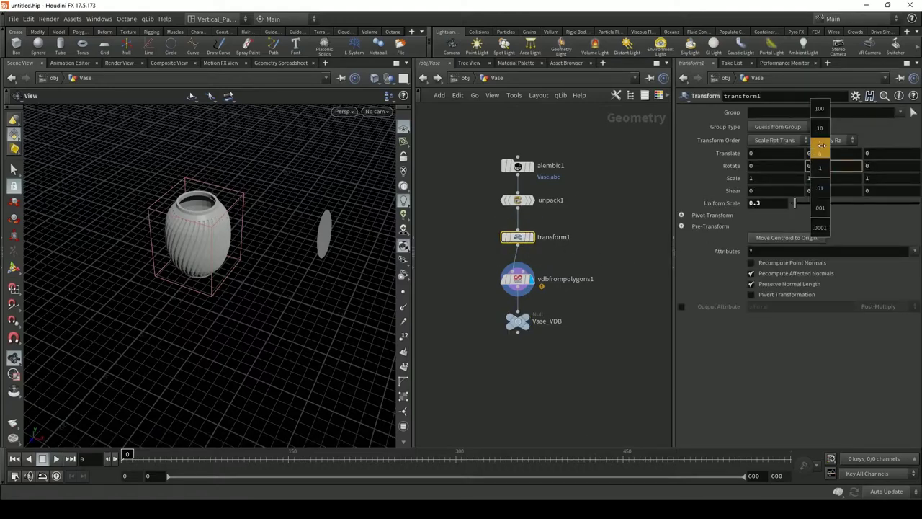
{"action": "middle_click_drag", "start_coordinate": [905, 153], "coordinate": [822, 168]}
{"action": "left_click", "coordinate": [819, 168]}
{"action": "type", "text": "3"}
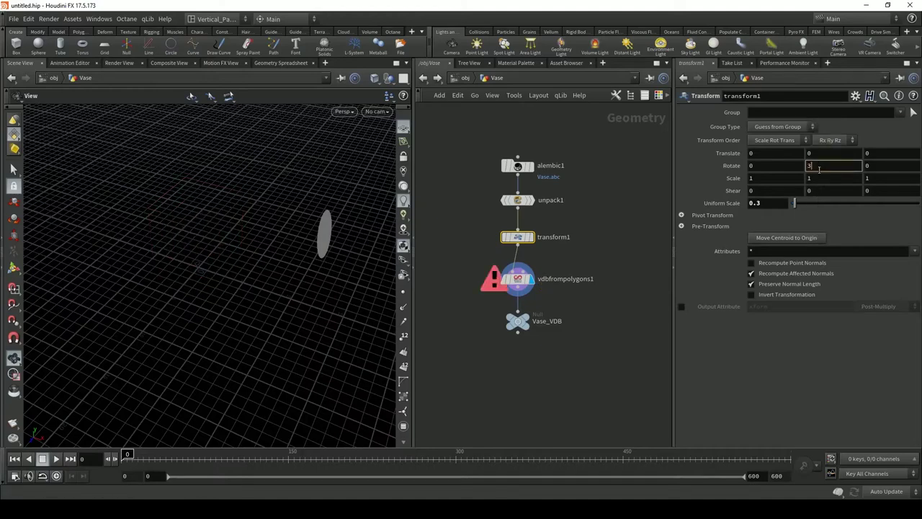
{"action": "type", "text": "0"}
{"action": "key", "text": "Return"}
Step: Display the vase's transform1 node, animate its Y rotation with the expression $F/5, and scrub the timeline to check the spin
{"action": "left_click", "coordinate": [532, 237]}
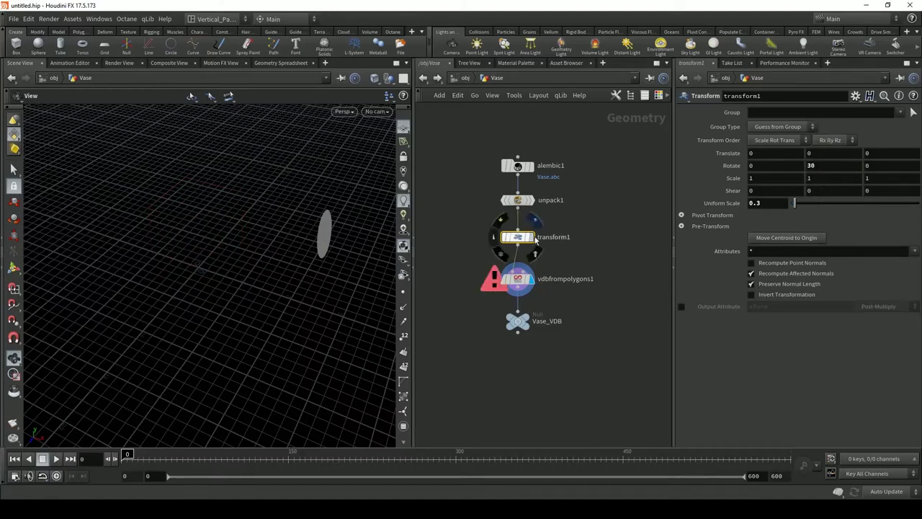
{"action": "middle_click_drag", "start_coordinate": [824, 166], "coordinate": [847, 175]}
{"action": "double_click", "coordinate": [837, 168]}
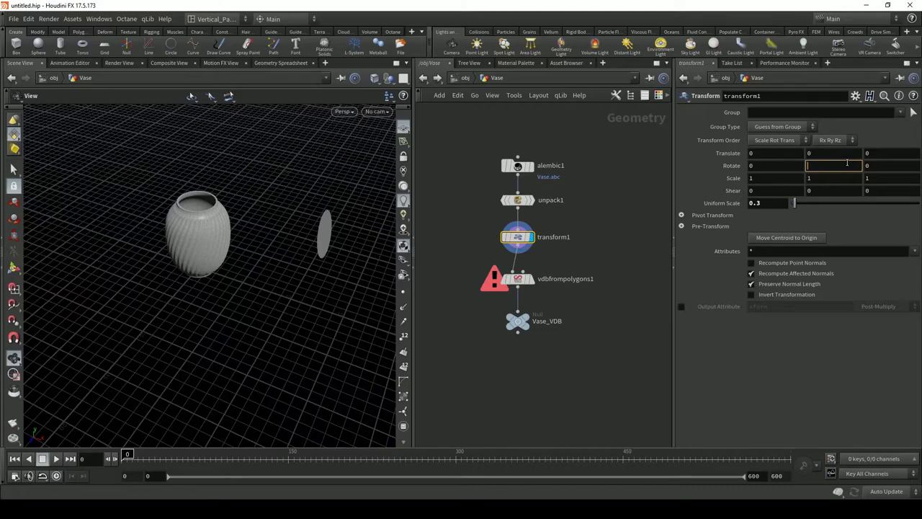
{"action": "type", "text": "$F"}
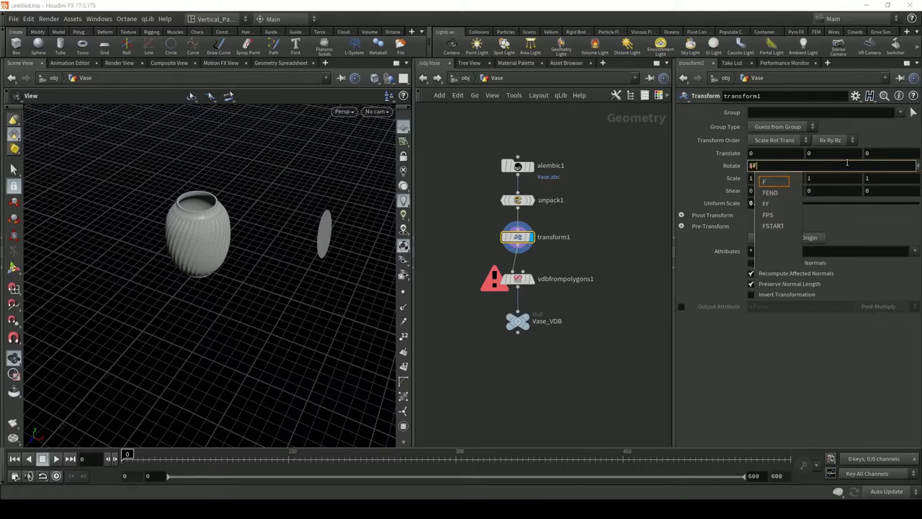
{"action": "type", "text": "/"}
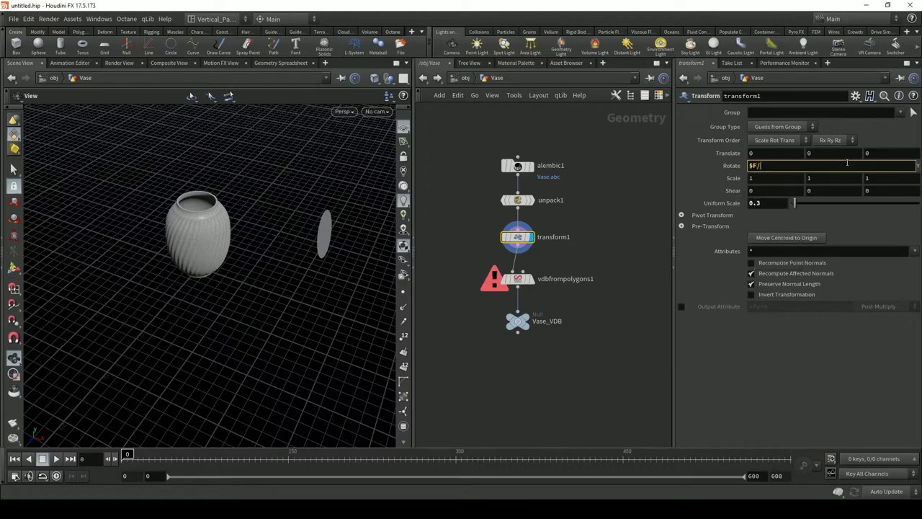
{"action": "type", "text": "5"}
{"action": "key", "text": "Return"}
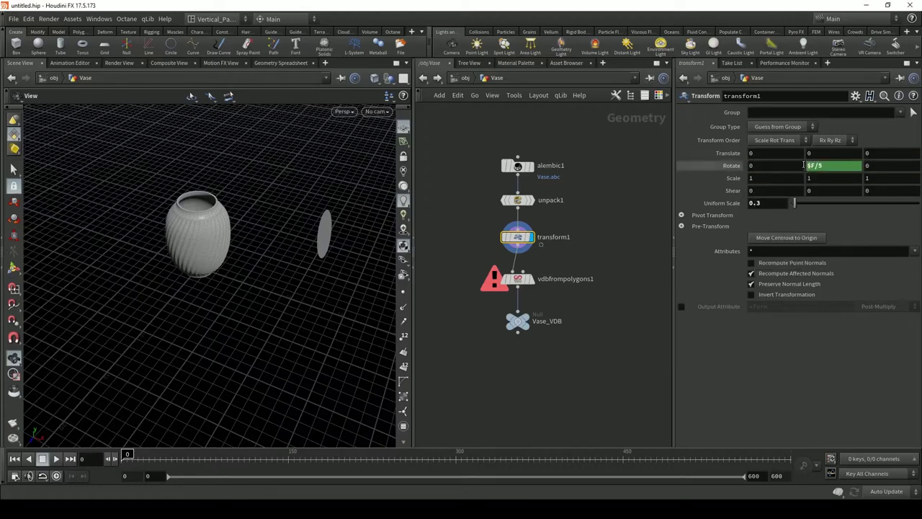
{"action": "left_click_drag", "start_coordinate": [125, 452], "coordinate": [46, 438]}
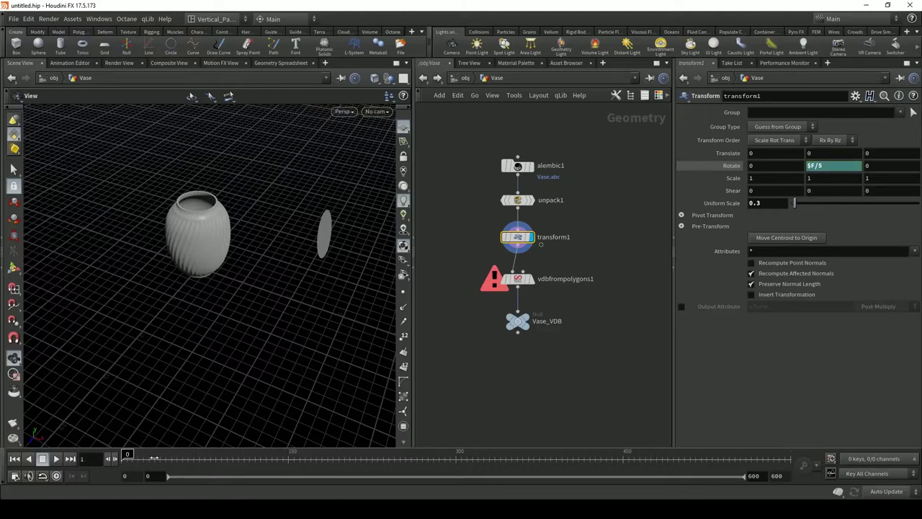
{"action": "left_click_drag", "start_coordinate": [154, 457], "coordinate": [3, 469]}
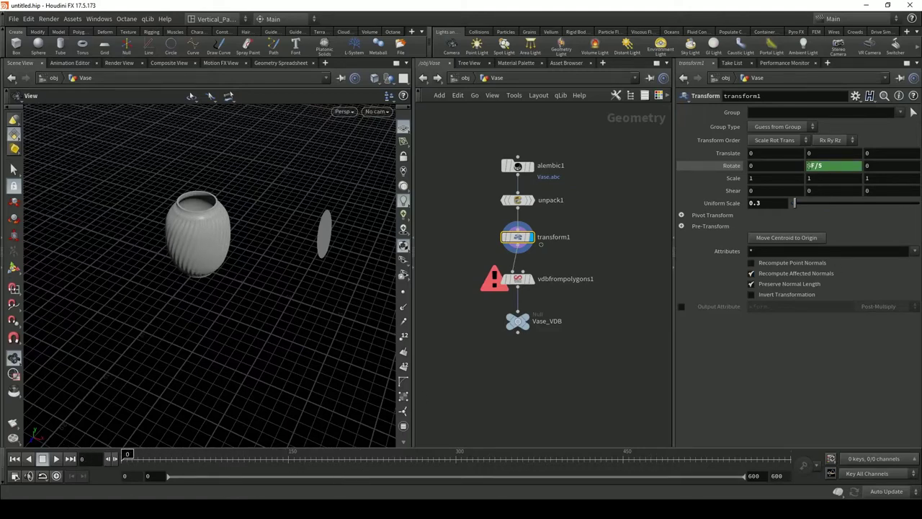
Step: Reverse the vase's spin by changing the Y rotation expression to -$F/5, and check it by scrubbing the timeline
{"action": "left_click", "coordinate": [808, 165]}
{"action": "type", "text": "-"}
{"action": "key", "text": "Return"}
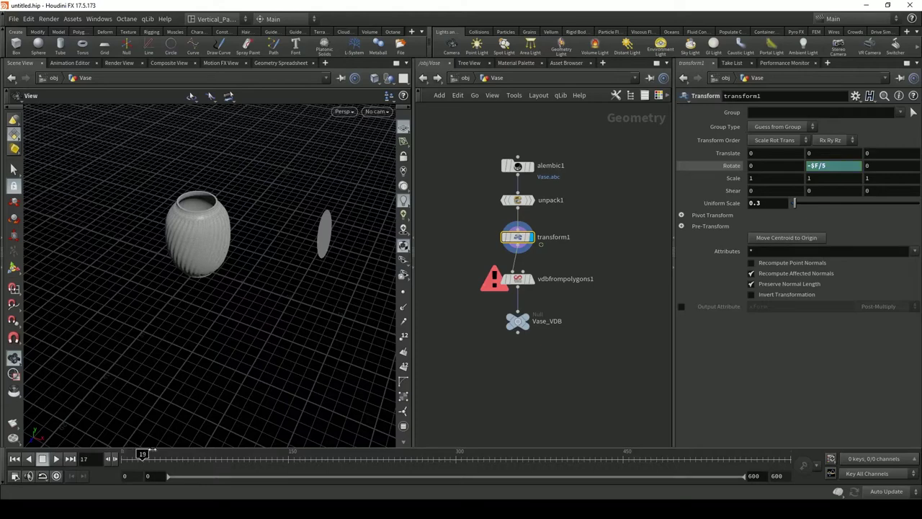
{"action": "left_click_drag", "start_coordinate": [189, 278], "coordinate": [199, 262]}
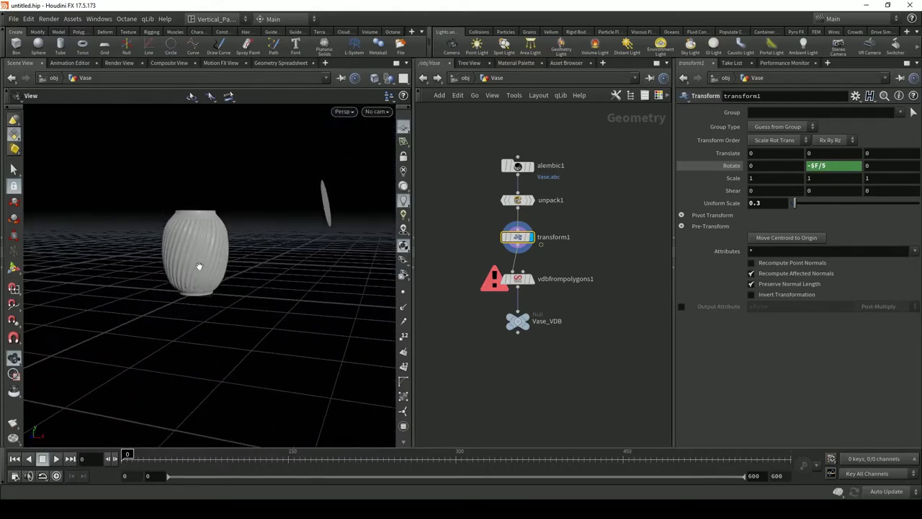
{"action": "left_click_drag", "start_coordinate": [227, 295], "coordinate": [209, 360]}
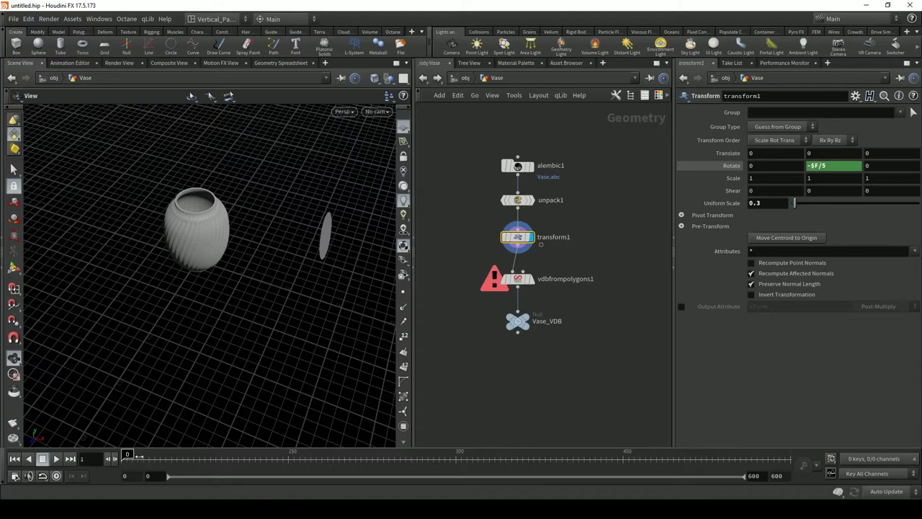
{"action": "left_click_drag", "start_coordinate": [129, 458], "coordinate": [105, 456]}
{"action": "left_click_drag", "start_coordinate": [192, 392], "coordinate": [235, 294]}
{"action": "scroll", "coordinate": [222, 273], "scroll_direction": "up", "scroll_amount": 3}
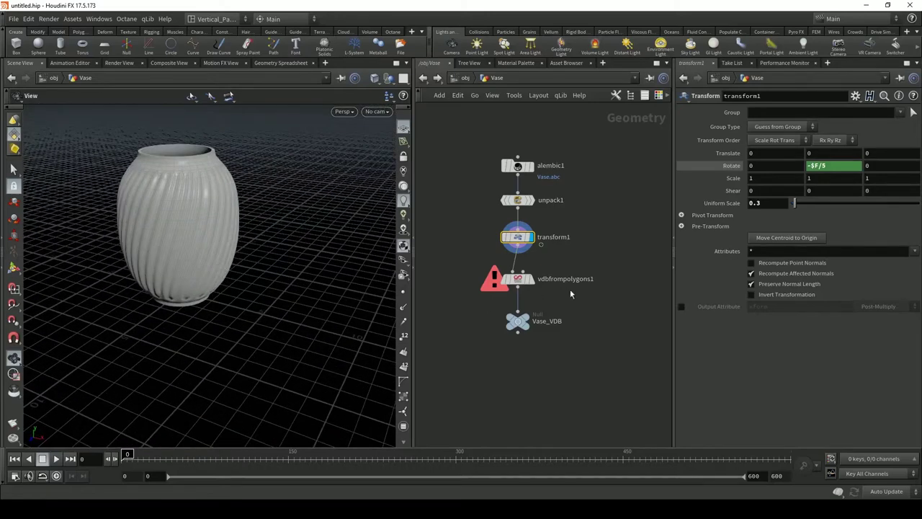
Step: Display the vdbfrompolygons1 node and scrub through the timeline to check the rotating VDB vase
{"action": "left_click", "coordinate": [531, 280]}
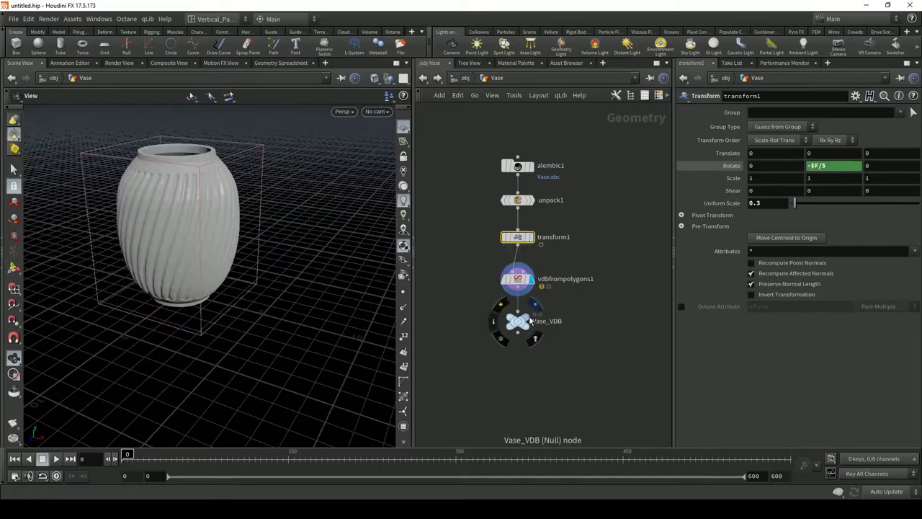
{"action": "left_click", "coordinate": [191, 464]}
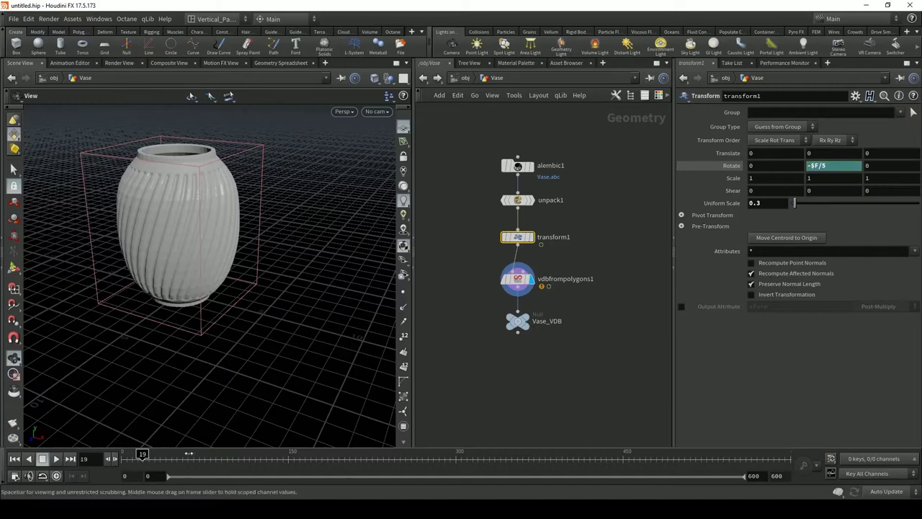
{"action": "left_click_drag", "start_coordinate": [328, 464], "coordinate": [392, 459]}
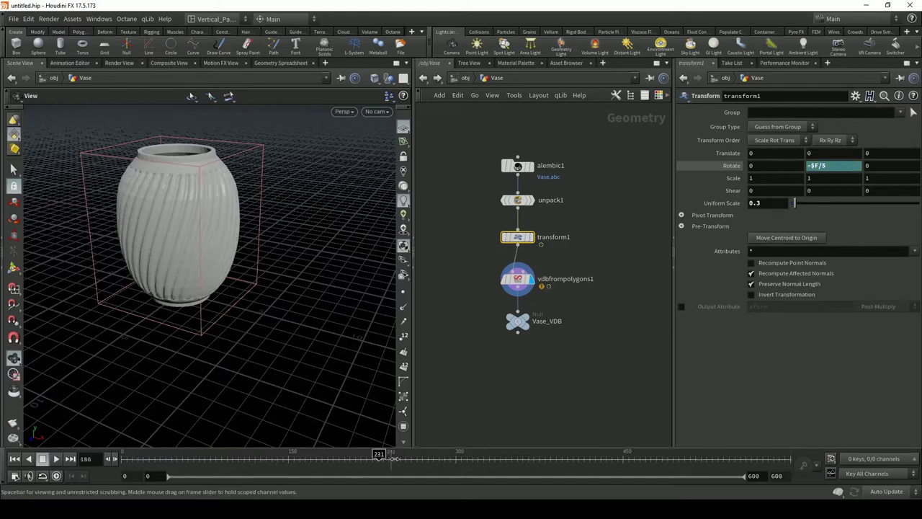
Step: Return to the object level and place the Smoke node below the Vase node
{"action": "left_click", "coordinate": [465, 78]}
{"action": "left_click_drag", "start_coordinate": [553, 214], "coordinate": [479, 265]}
{"action": "middle_click_drag", "start_coordinate": [527, 347], "coordinate": [559, 284]}
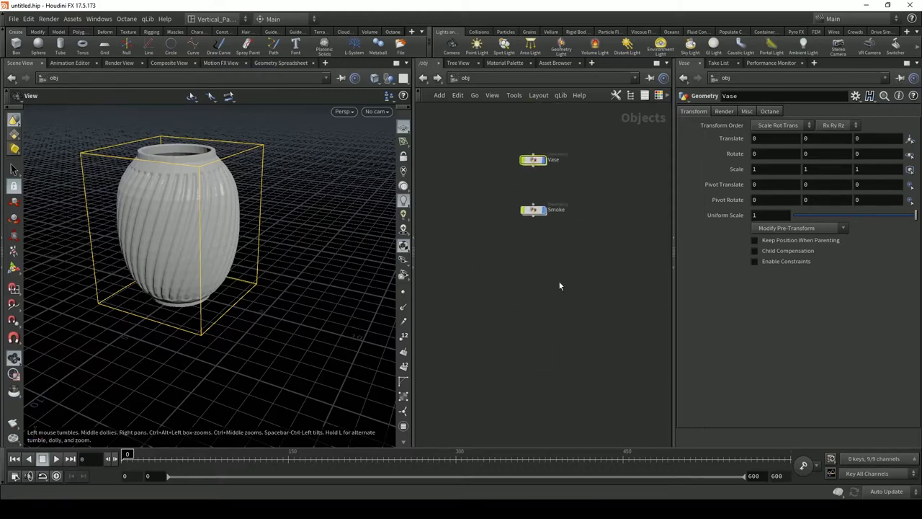
Step: Review the circle and Transform nodes inside the Smoke object, and return to the object level
{"action": "left_click", "coordinate": [539, 211]}
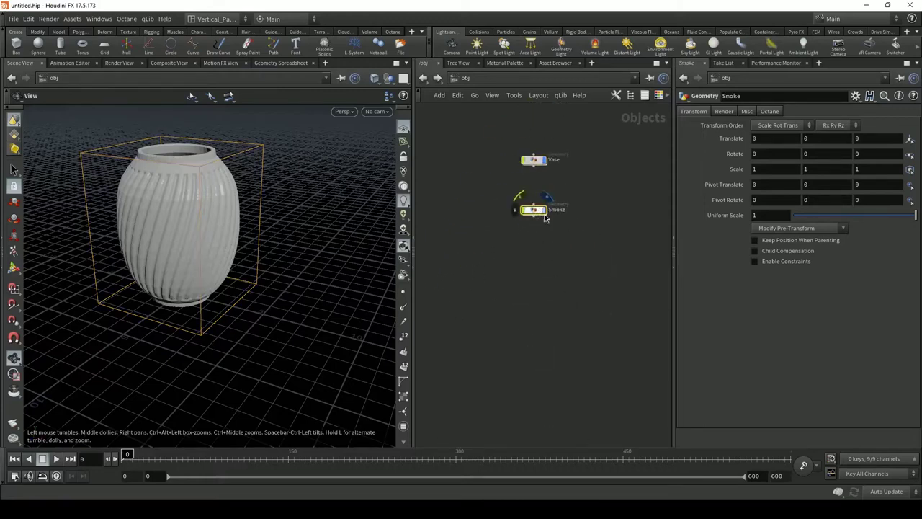
{"action": "double_click", "coordinate": [533, 210]}
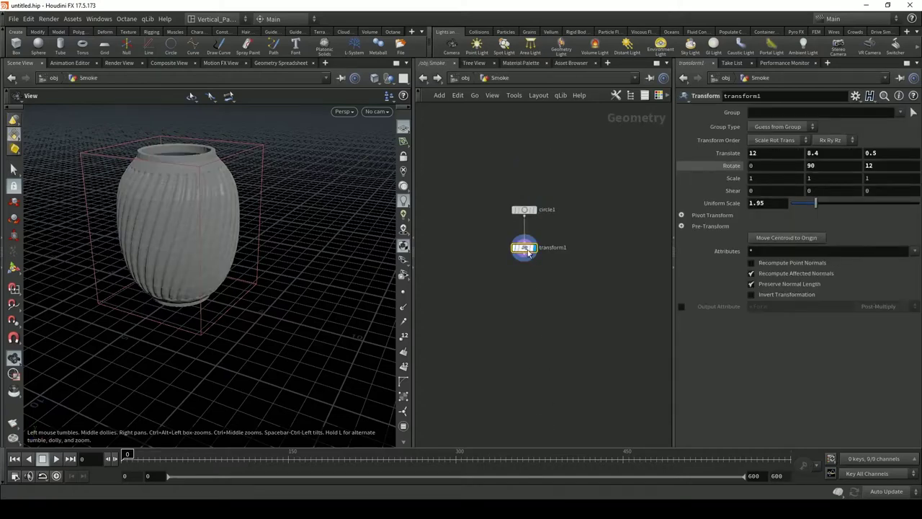
{"action": "left_click", "coordinate": [465, 78]}
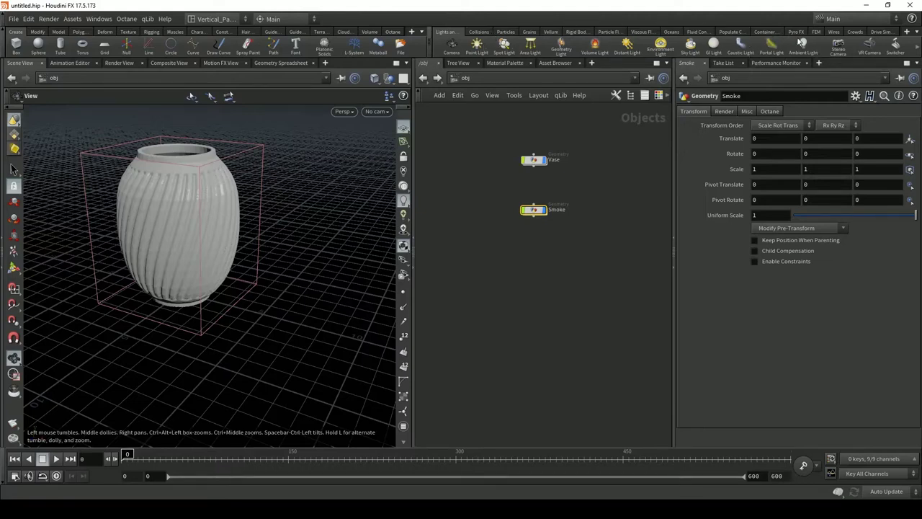
Step: Apply the Billowy Smoke pyro effect to the selected Smoke object
{"action": "left_click", "coordinate": [795, 31]}
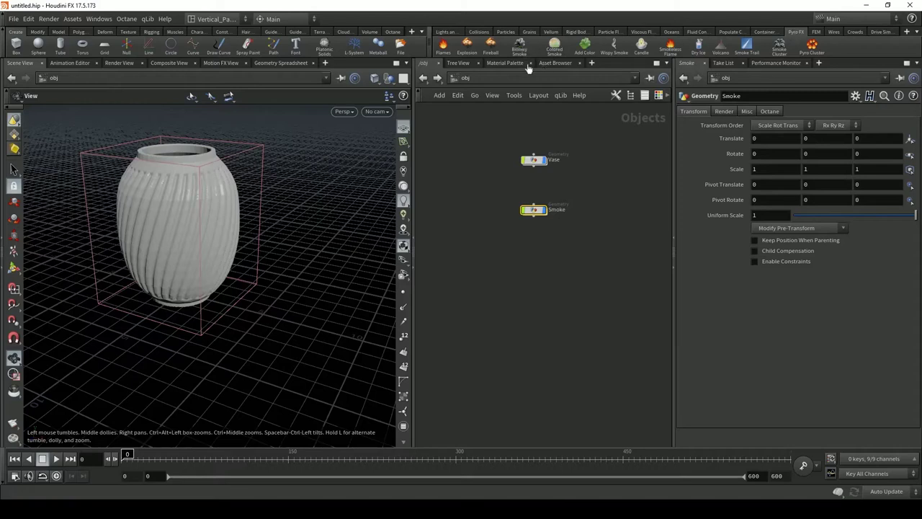
{"action": "left_click", "coordinate": [519, 46]}
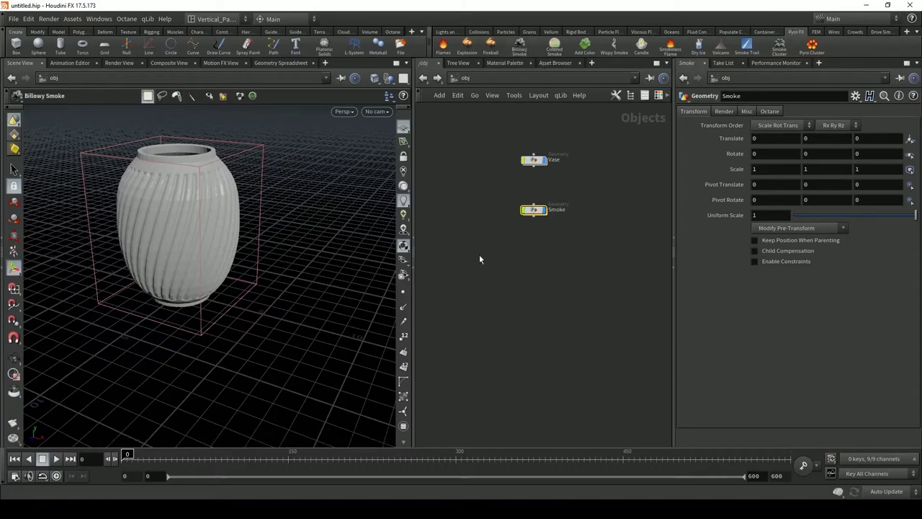
{"action": "key", "text": "Return"}
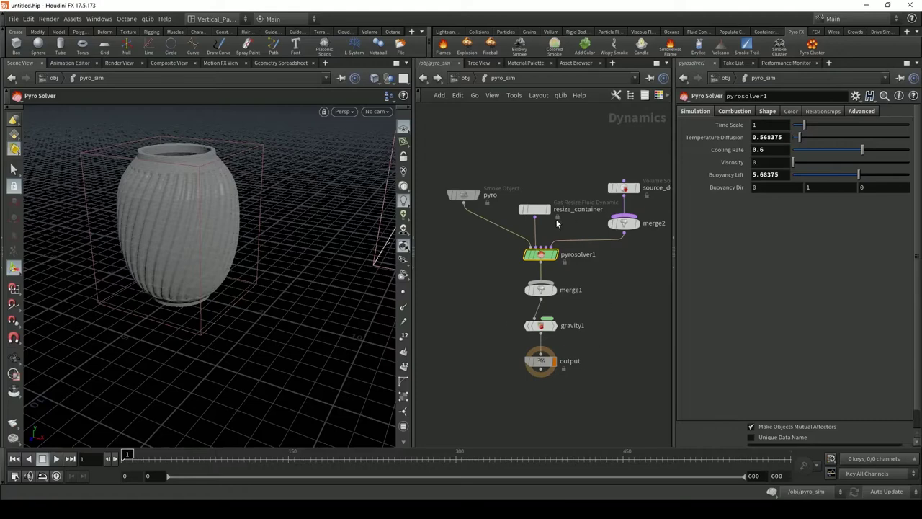
Step: Return to the object level and line up the pyro_import and pyro_sim nodes in a row beside the Smoke node
{"action": "scroll", "coordinate": [501, 314], "scroll_direction": "down", "scroll_amount": 5}
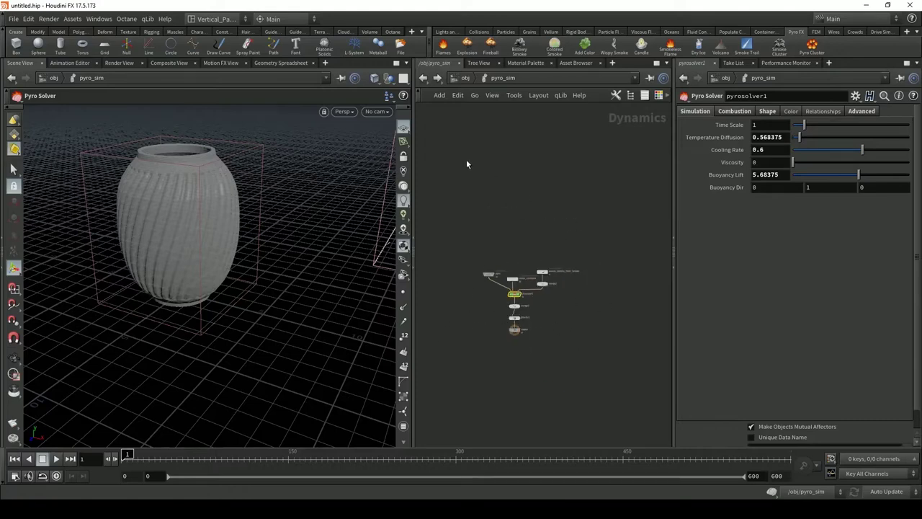
{"action": "left_click", "coordinate": [466, 79]}
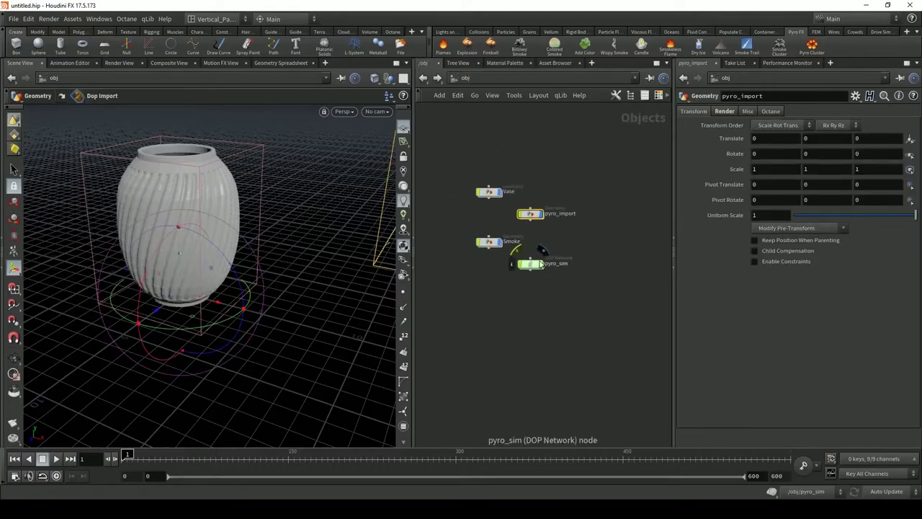
{"action": "left_click_drag", "start_coordinate": [520, 261], "coordinate": [616, 242]}
{"action": "left_click_drag", "start_coordinate": [536, 220], "coordinate": [559, 248]}
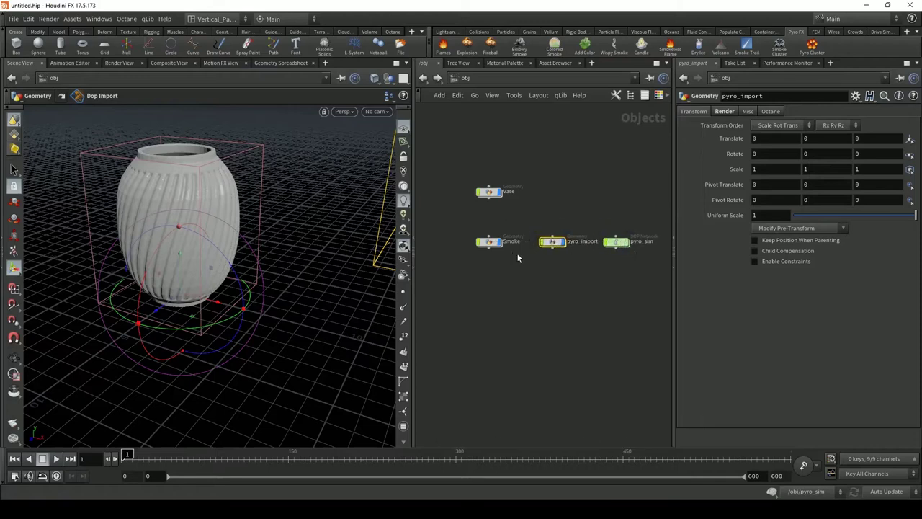
Step: Open the pyro_sim network, play the simulation to preview the smoke next to the vase, and return to the object level
{"action": "double_click", "coordinate": [618, 242]}
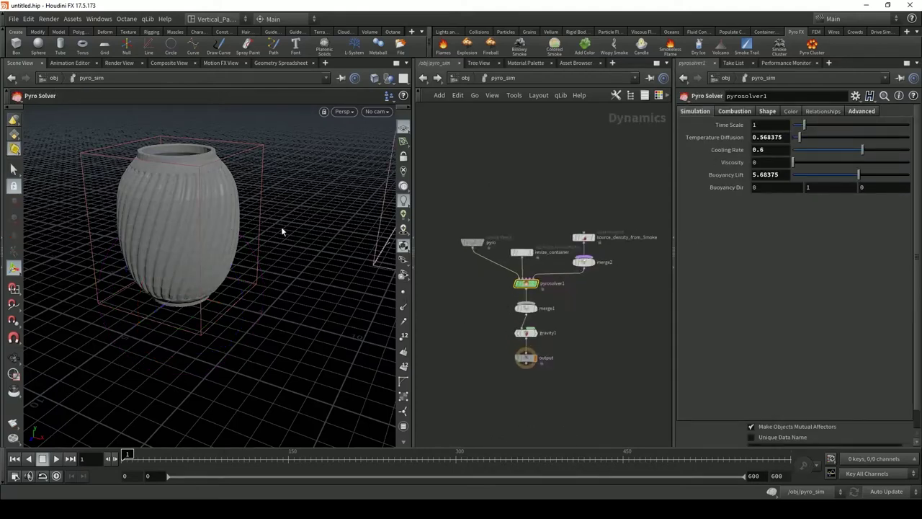
{"action": "key", "text": "s"}
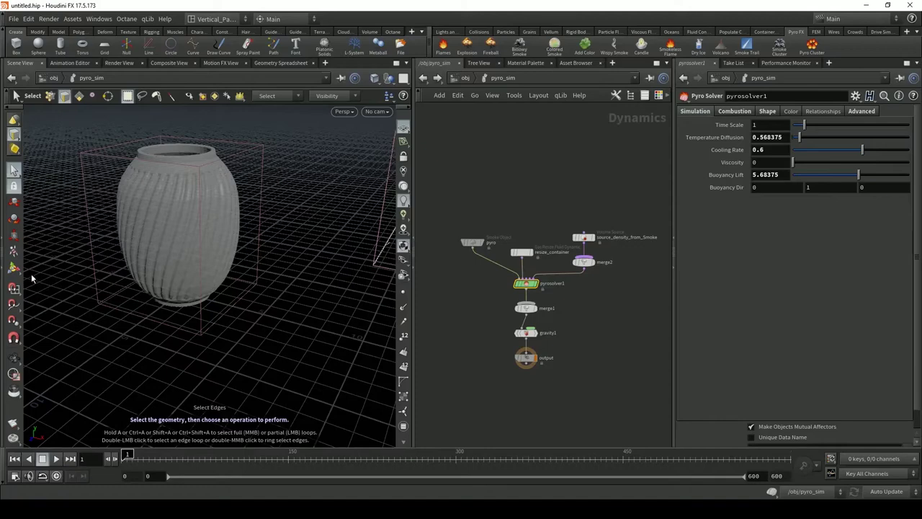
{"action": "left_click", "coordinate": [14, 267]}
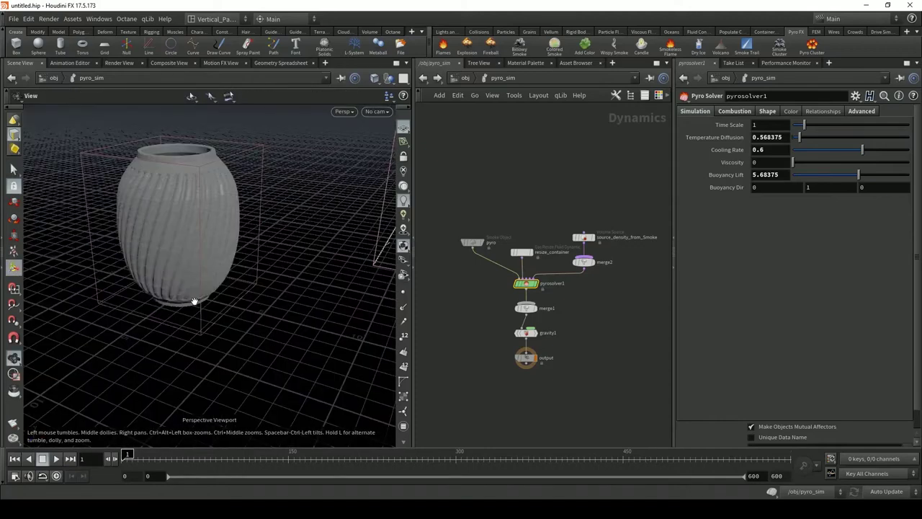
{"action": "left_click_drag", "start_coordinate": [221, 256], "coordinate": [243, 264]}
{"action": "scroll", "coordinate": [243, 264], "scroll_direction": "down", "scroll_amount": 4}
{"action": "right_click_drag", "start_coordinate": [243, 264], "coordinate": [170, 277]}
{"action": "left_click", "coordinate": [58, 460]}
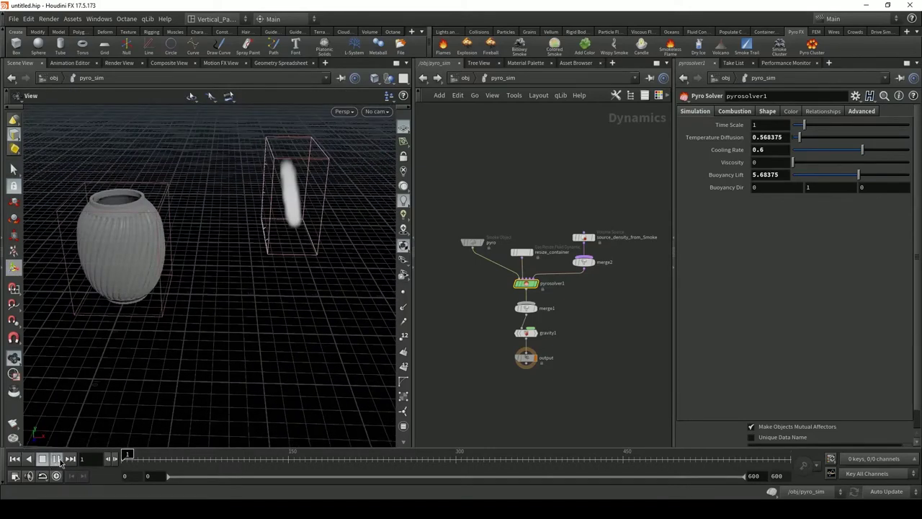
{"action": "left_click", "coordinate": [58, 459]}
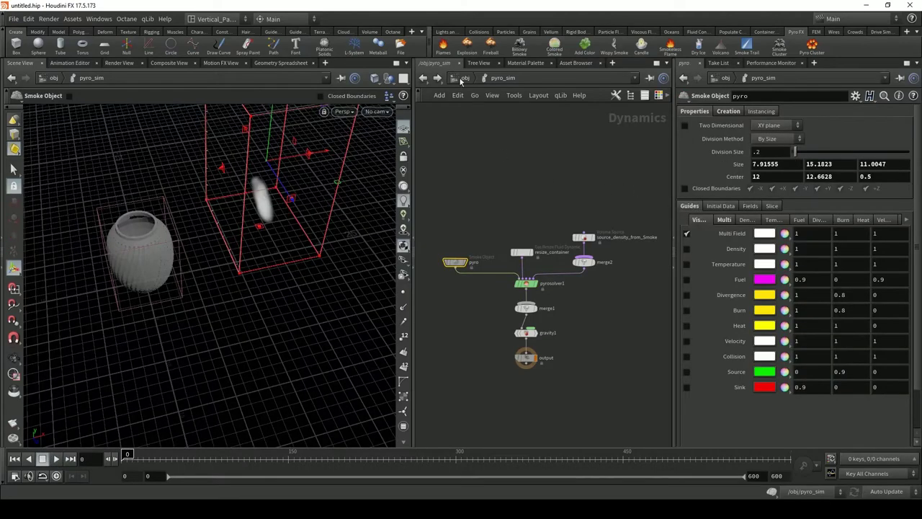
{"action": "left_click", "coordinate": [465, 79]}
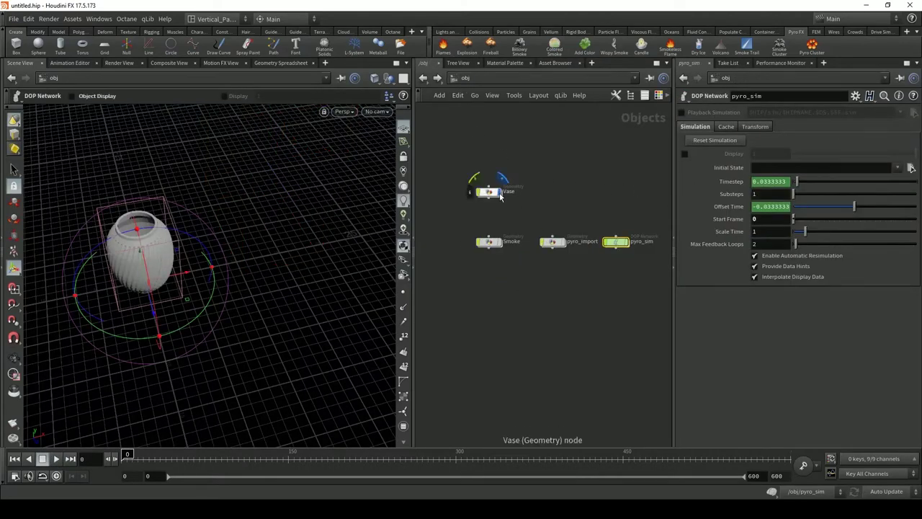
Step: Hide the Vase object, preview the smoke simulation inside the pyro_sim network, and rewind to frame 0
{"action": "left_click", "coordinate": [499, 192]}
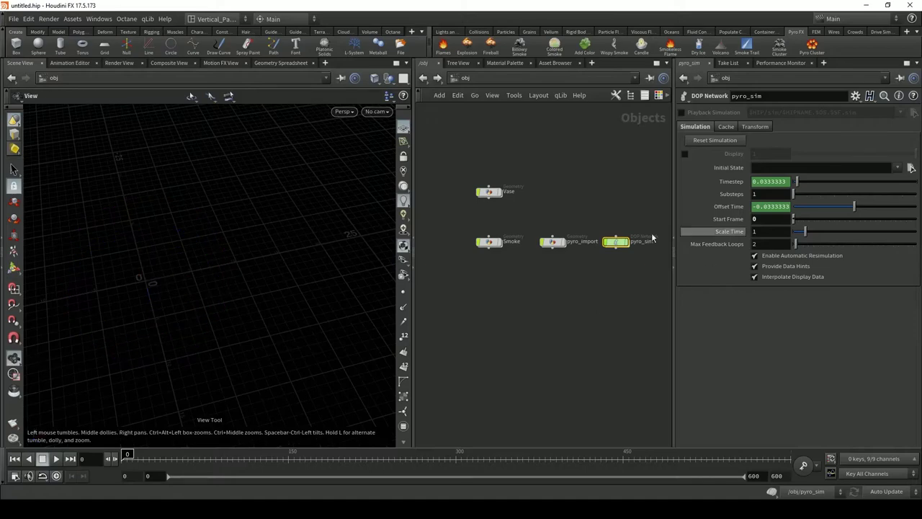
{"action": "double_click", "coordinate": [616, 242]}
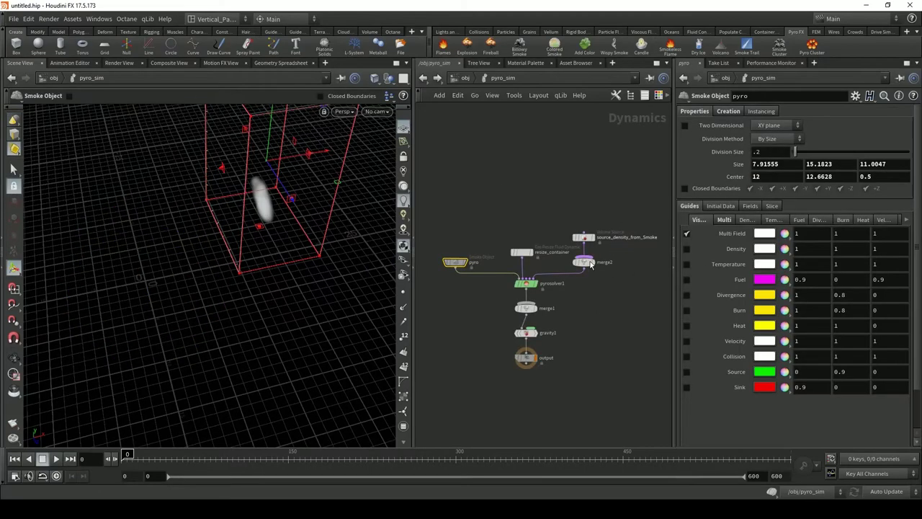
{"action": "left_click", "coordinate": [57, 458]}
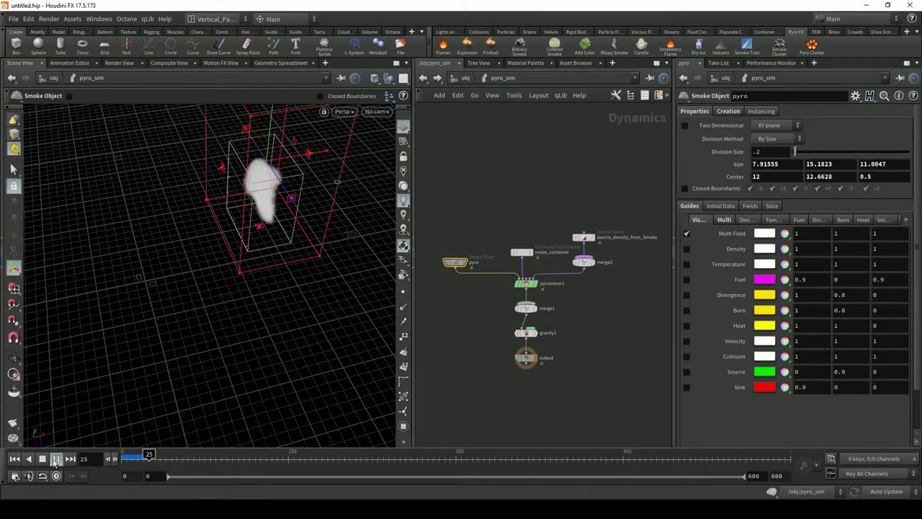
{"action": "left_click", "coordinate": [56, 459]}
{"action": "key", "text": "Escape"}
{"action": "left_click_drag", "start_coordinate": [326, 295], "coordinate": [267, 267]}
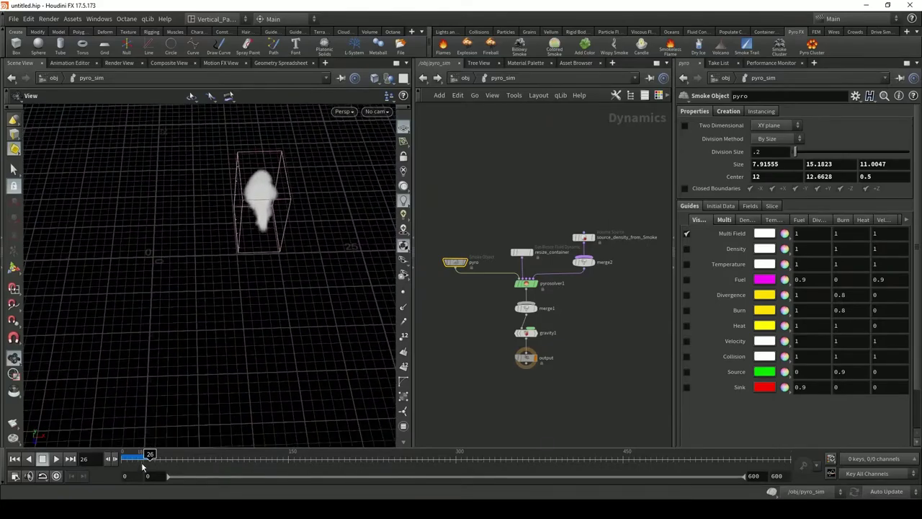
{"action": "left_click_drag", "start_coordinate": [141, 461], "coordinate": [170, 463]}
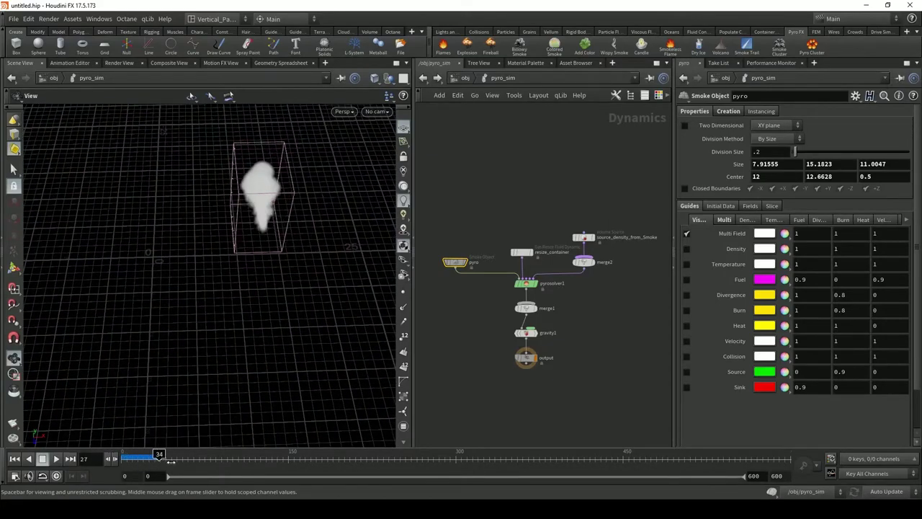
{"action": "left_click", "coordinate": [15, 459]}
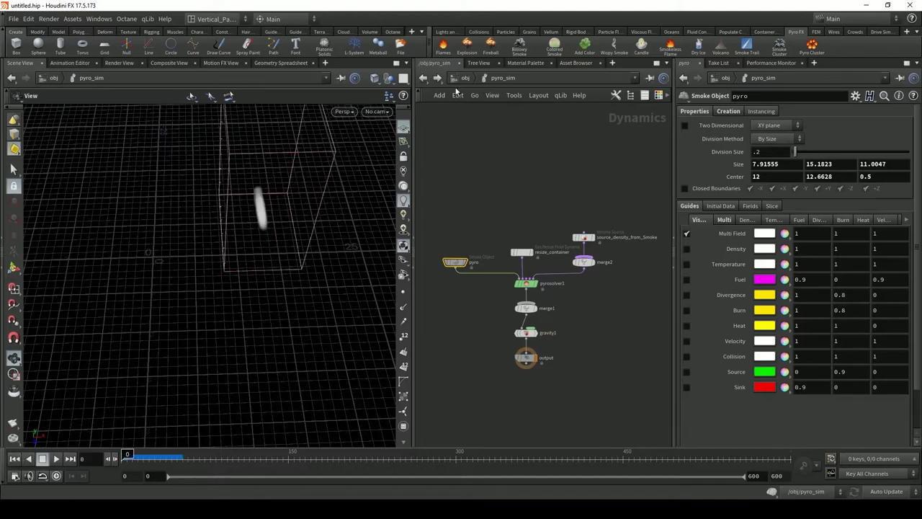
Step: Enable Closed Boundaries on the pyro smoke object and widen the parameter pane to view its settings
{"action": "middle_click_drag", "start_coordinate": [459, 359], "coordinate": [579, 358]}
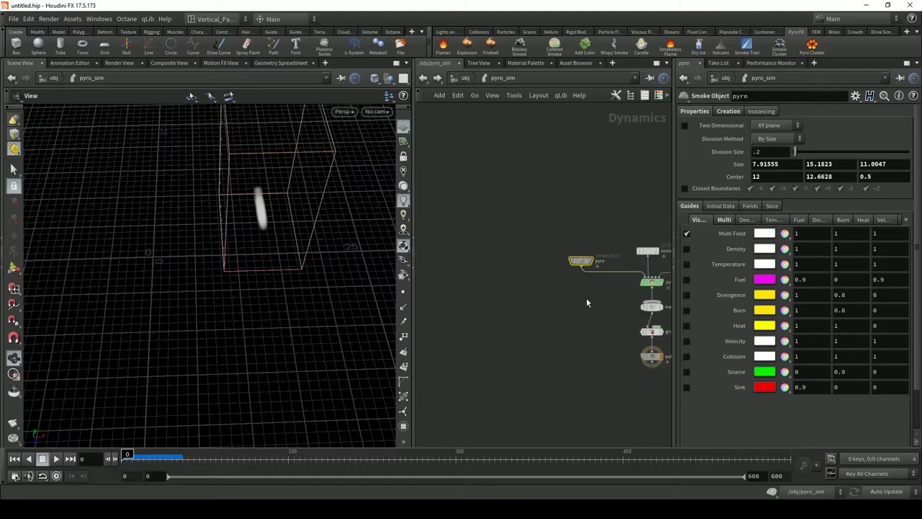
{"action": "middle_click_drag", "start_coordinate": [571, 317], "coordinate": [478, 298]}
{"action": "left_click", "coordinate": [685, 189]}
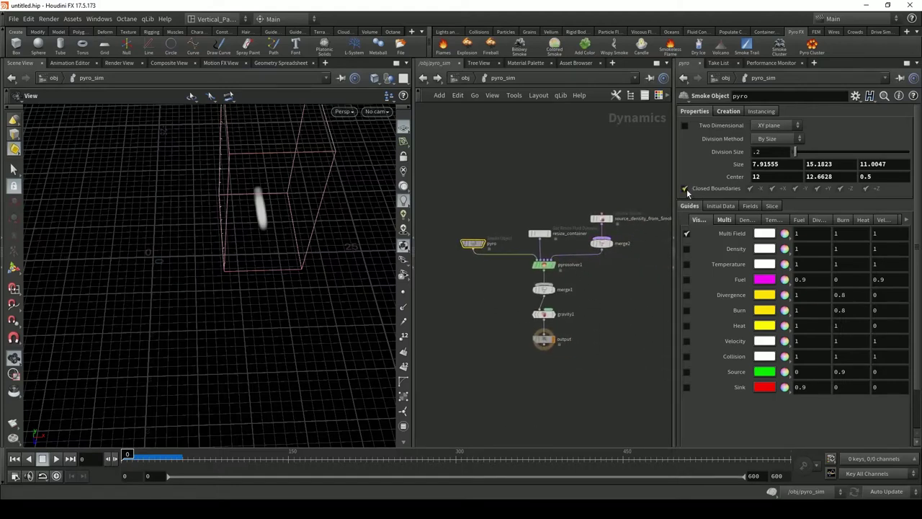
{"action": "left_click_drag", "start_coordinate": [675, 214], "coordinate": [618, 220]}
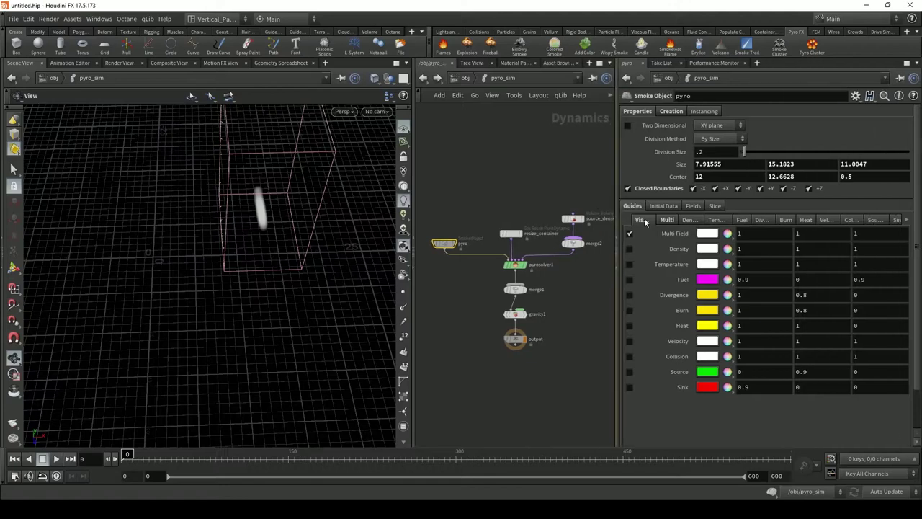
{"action": "left_click", "coordinate": [668, 222]}
{"action": "left_click", "coordinate": [647, 221]}
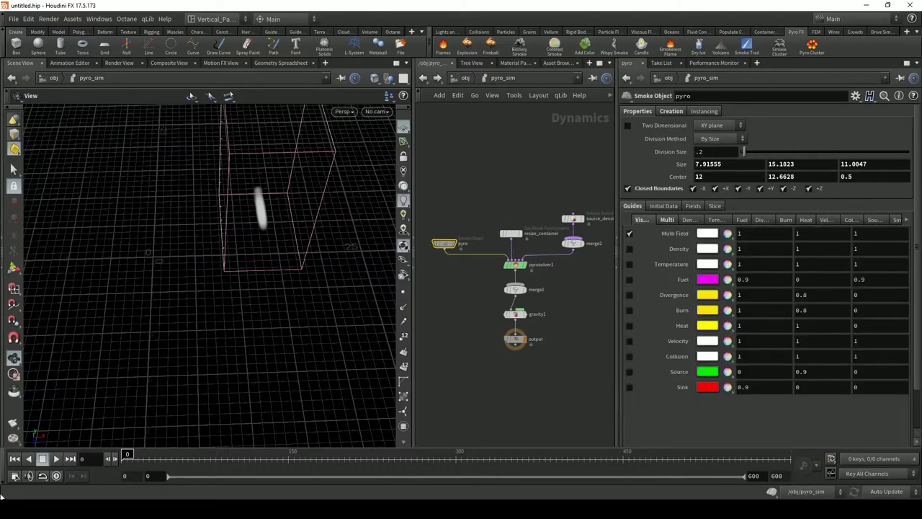
Step: Open the Vase object's network and move transform1 between vdbfrompolygons1 and Vase_VDB
{"action": "left_click", "coordinate": [456, 77]}
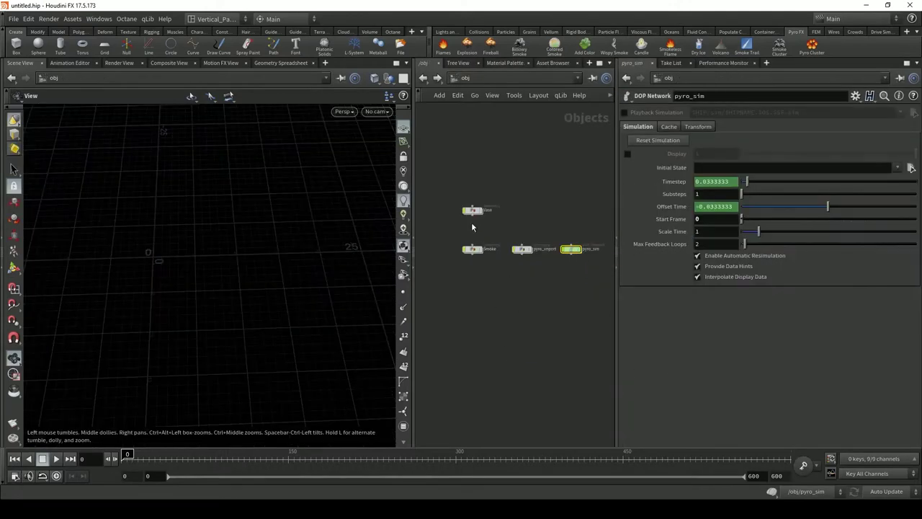
{"action": "double_click", "coordinate": [480, 215]}
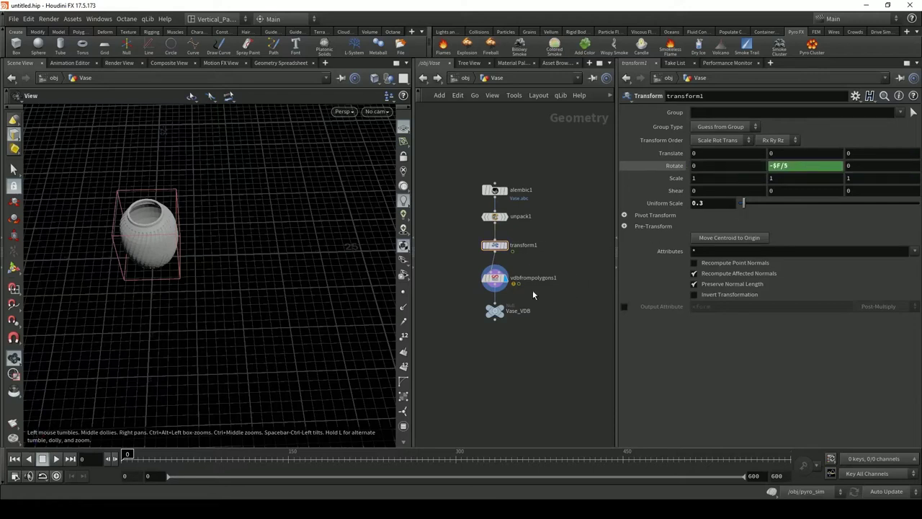
{"action": "left_click_drag", "start_coordinate": [496, 246], "coordinate": [496, 312]}
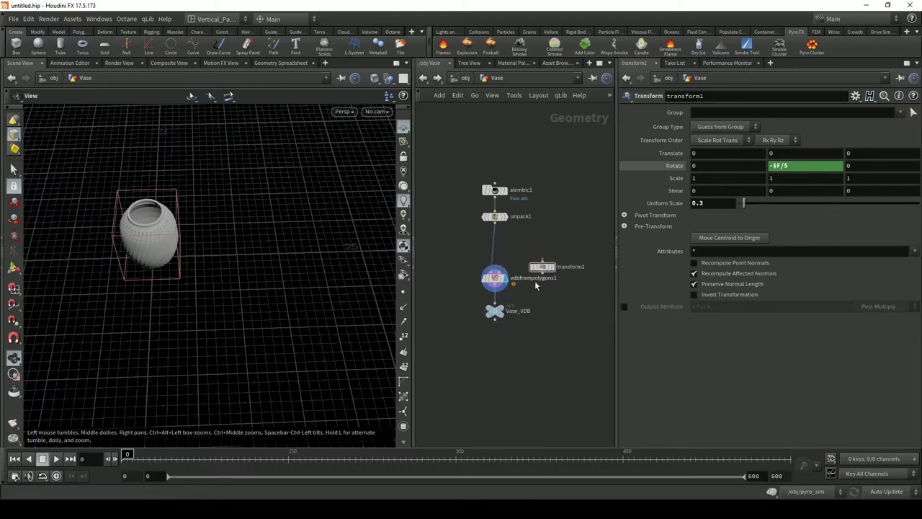
{"action": "left_click_drag", "start_coordinate": [497, 313], "coordinate": [497, 362]}
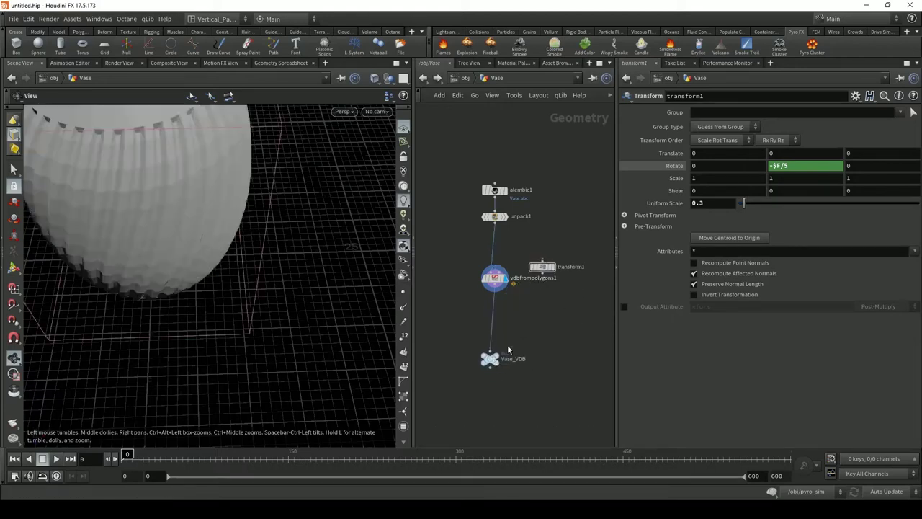
{"action": "left_click_drag", "start_coordinate": [547, 278], "coordinate": [496, 329]}
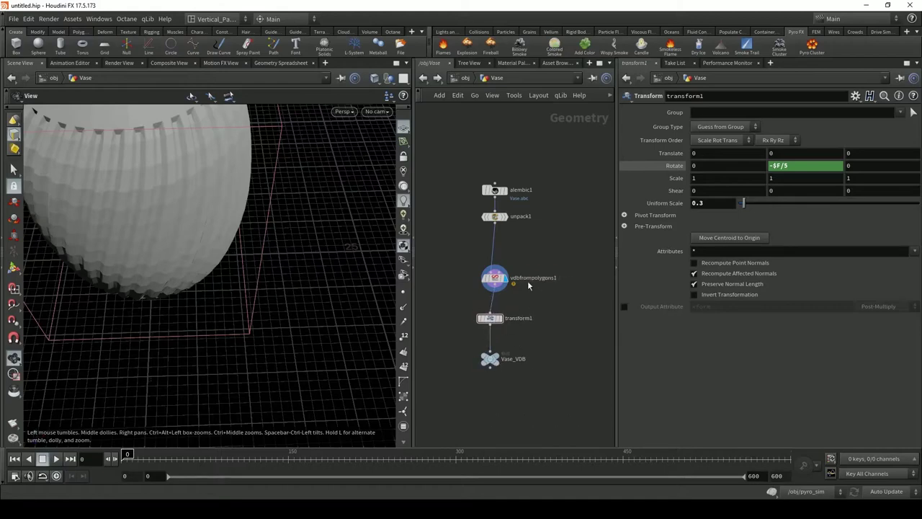
Step: Insert a new Transform node between unpack1 and vdbfrompolygons1 and set its uniform scale to 0.3
{"action": "key", "text": "Tab"}
{"action": "type", "text": "trans"}
{"action": "key", "text": "Return"}
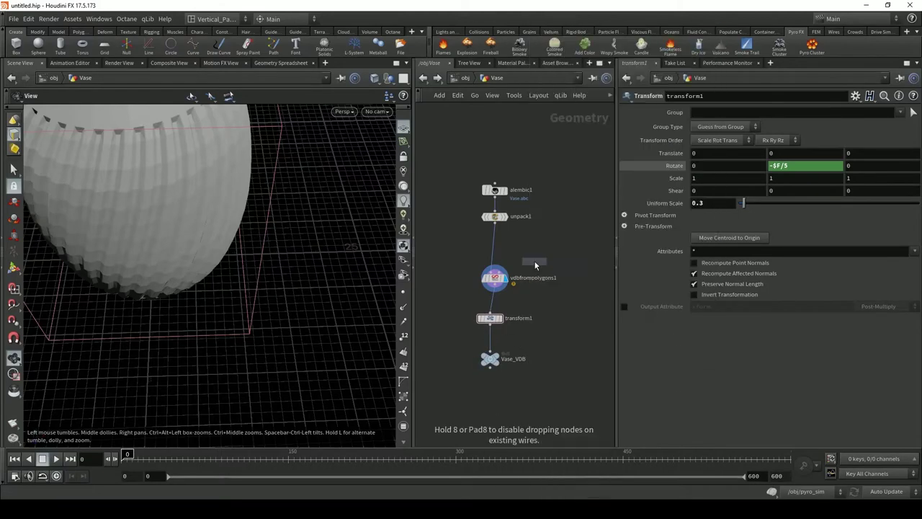
{"action": "left_click", "coordinate": [493, 249]}
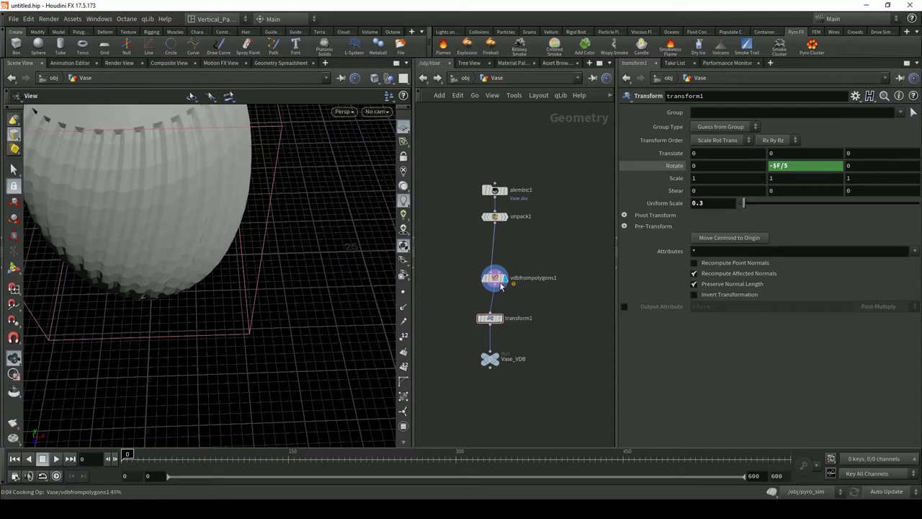
{"action": "left_click", "coordinate": [506, 253]}
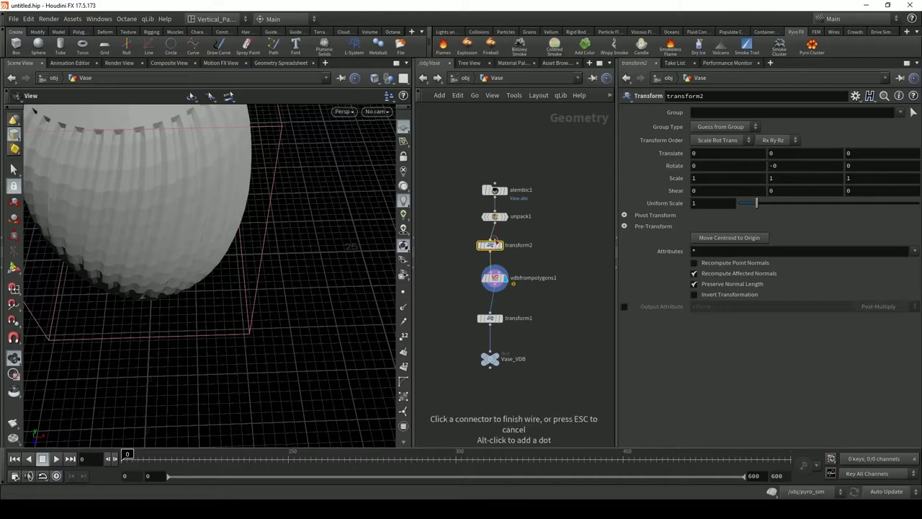
{"action": "left_click", "coordinate": [711, 204]}
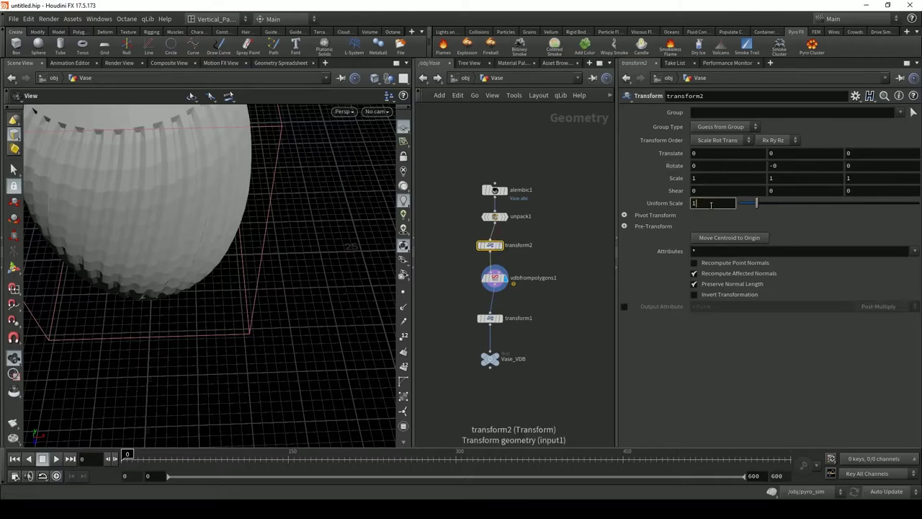
{"action": "key", "text": "BackSpace"}
{"action": "type", "text": ".3"}
{"action": "key", "text": "Return"}
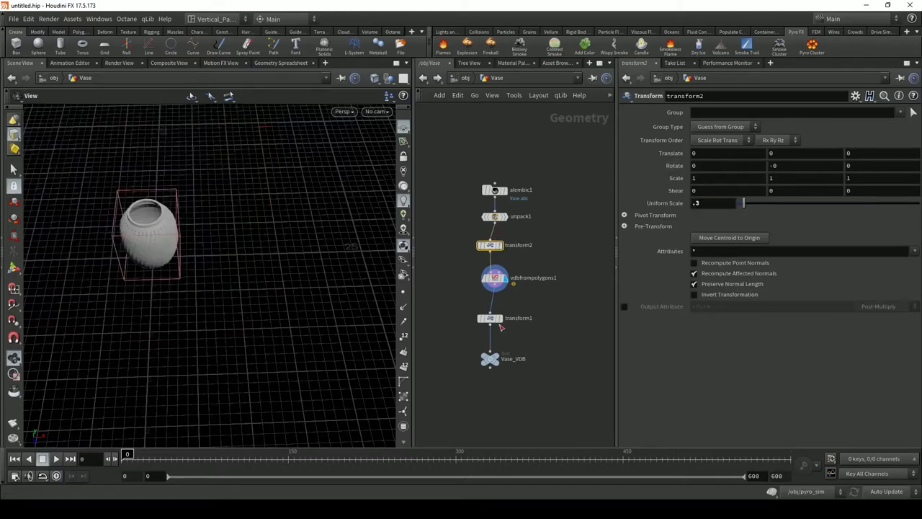
Step: Set transform1's uniform scale to 1, align it under vdbfrompolygons1, and bypass the node
{"action": "left_click", "coordinate": [490, 317]}
{"action": "type", "text": "1"}
{"action": "key", "text": "Return"}
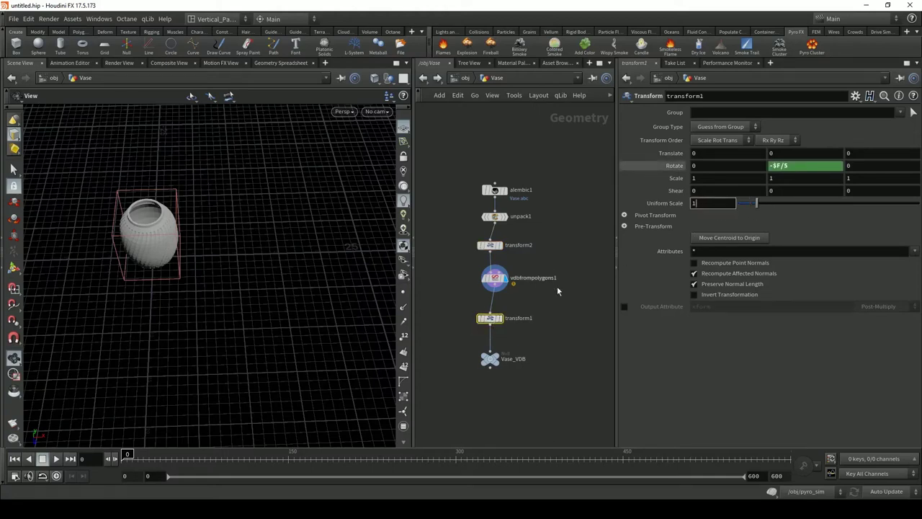
{"action": "mouse_move", "coordinate": [488, 321]}
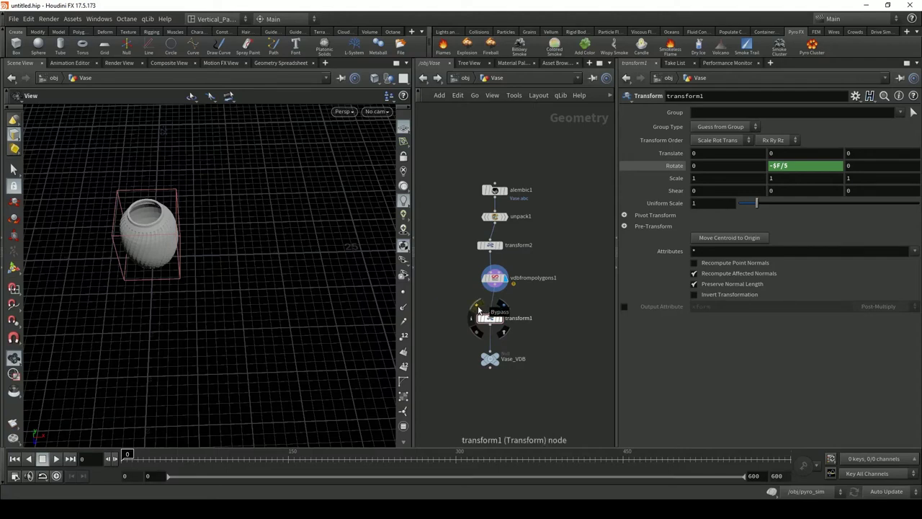
{"action": "left_click_drag", "start_coordinate": [489, 319], "coordinate": [494, 321]}
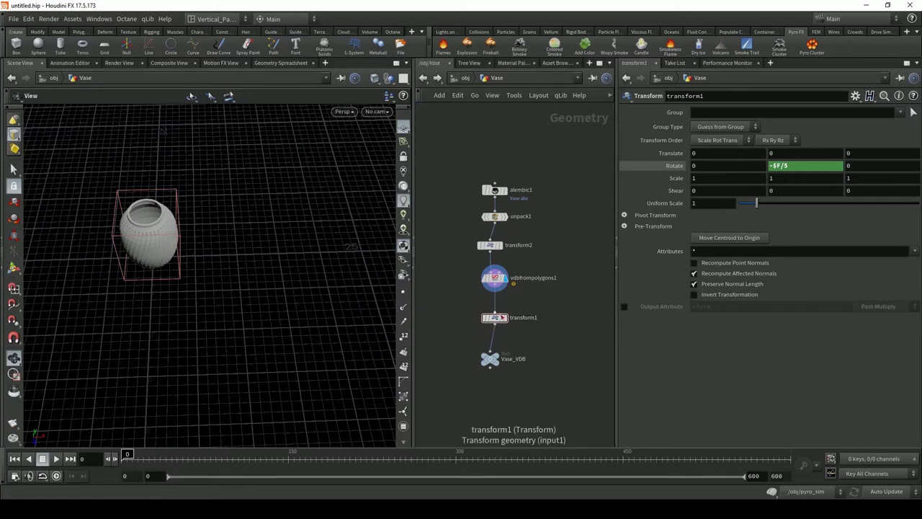
{"action": "left_click", "coordinate": [485, 317]}
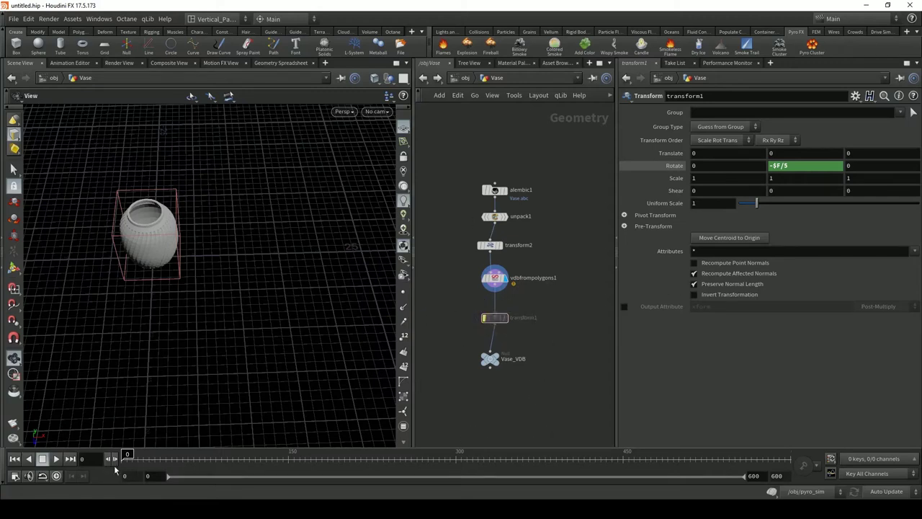
Step: Return to the object level, open pyro_sim, play the smoke simulation beside the vase, and rewind to frame 0
{"action": "left_click", "coordinate": [467, 79]}
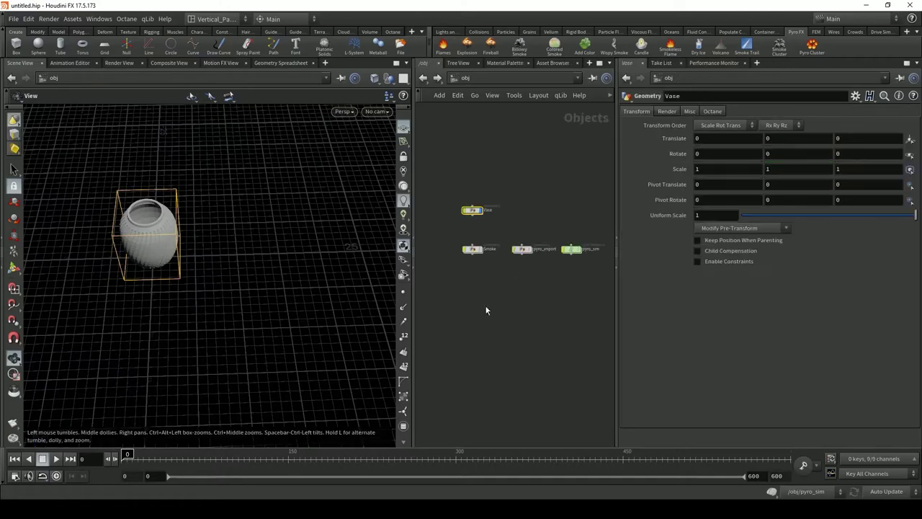
{"action": "left_click", "coordinate": [571, 249]}
{"action": "double_click", "coordinate": [571, 249]}
{"action": "left_click", "coordinate": [56, 459]}
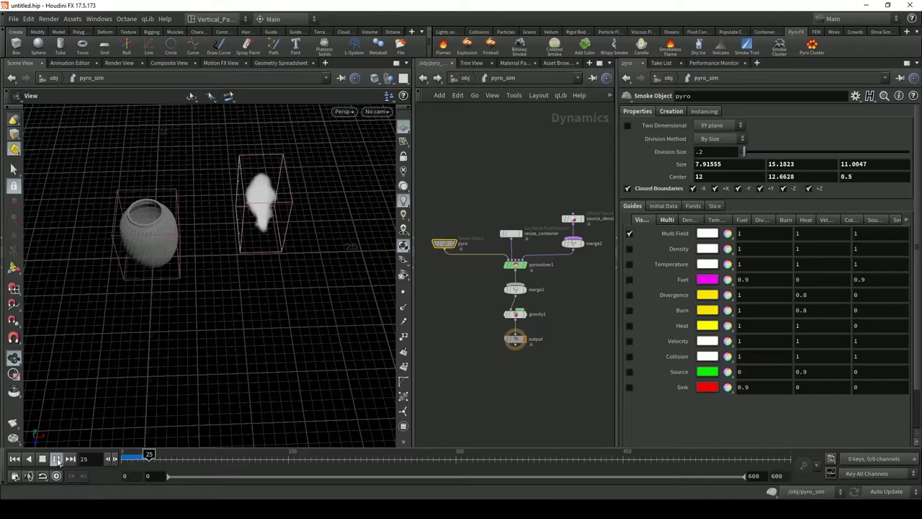
{"action": "left_click", "coordinate": [56, 459]}
{"action": "left_click", "coordinate": [14, 458]}
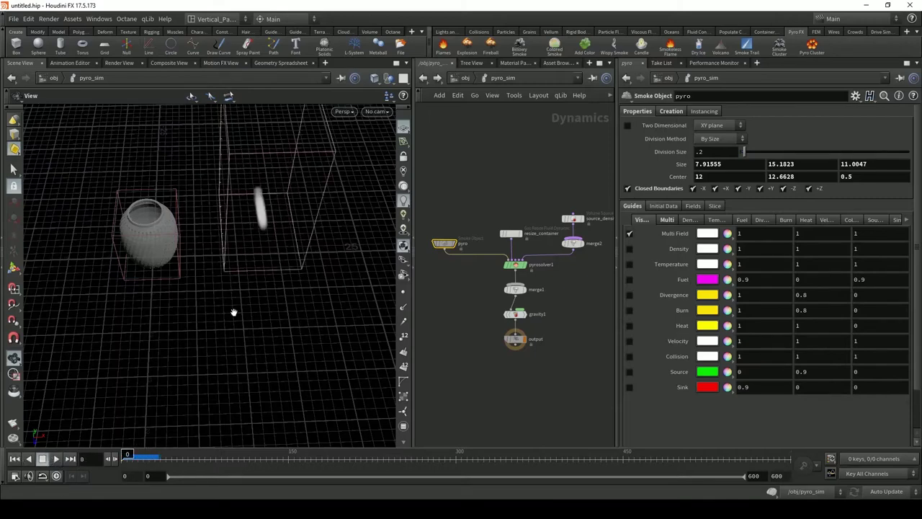
Step: In the front view, set the pyro container's X center to 5.6 and its X size to 30.9155
{"action": "key", "text": "space+3"}
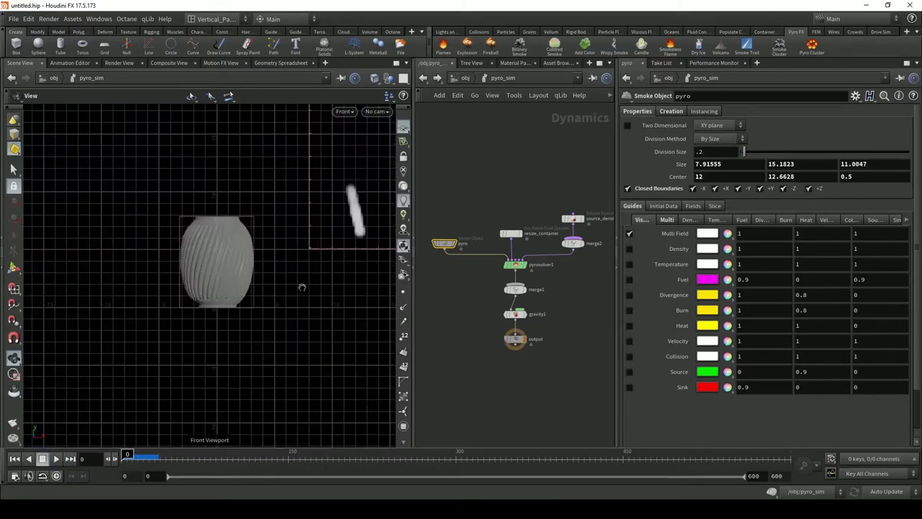
{"action": "middle_click_drag", "start_coordinate": [303, 287], "coordinate": [255, 329]}
{"action": "right_click_drag", "start_coordinate": [255, 329], "coordinate": [258, 284]}
{"action": "middle_click_drag", "start_coordinate": [285, 307], "coordinate": [294, 286]}
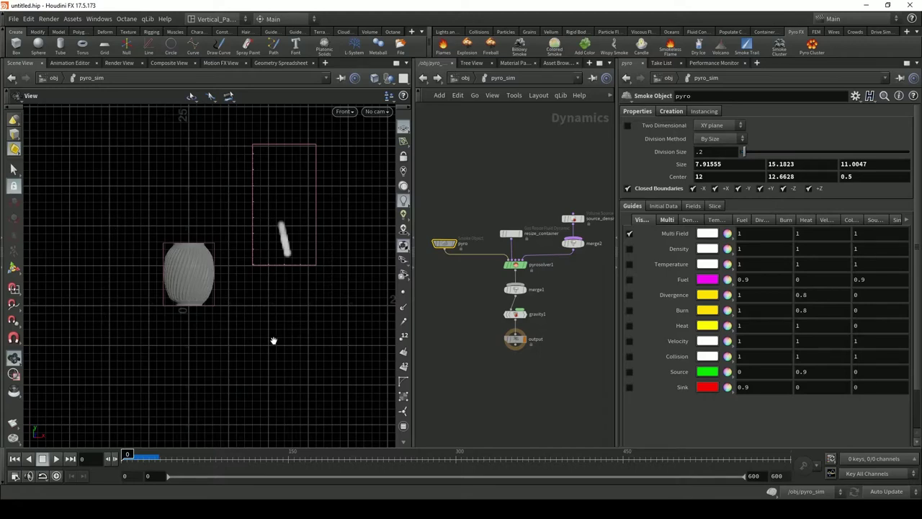
{"action": "left_click", "coordinate": [718, 176]}
{"action": "left_click", "coordinate": [719, 176]}
{"action": "scroll", "coordinate": [718, 175], "scroll_direction": "down", "scroll_amount": 20}
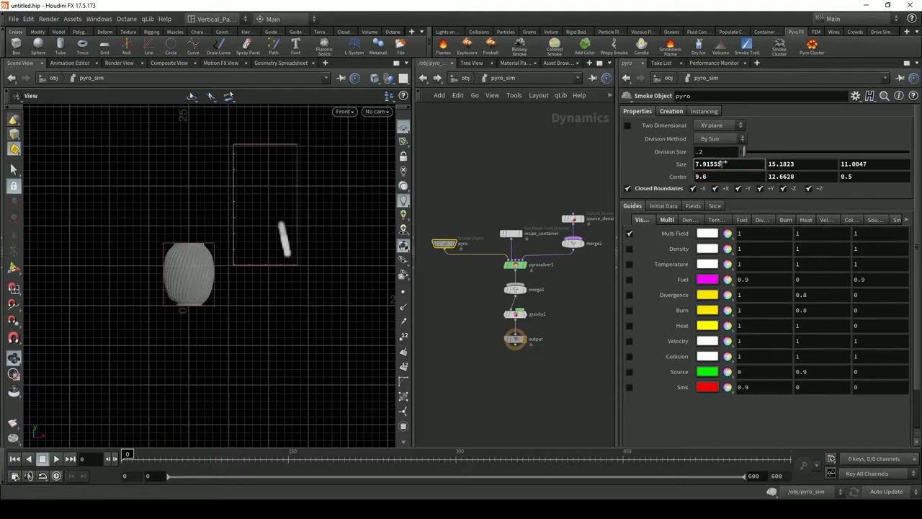
{"action": "middle_click_drag", "start_coordinate": [722, 164], "coordinate": [765, 176]}
Step: Check the container from the back and top, then set its X center to 5, Y size to 21.0823 and Z size to 17.0047
{"action": "key", "text": "space+3"}
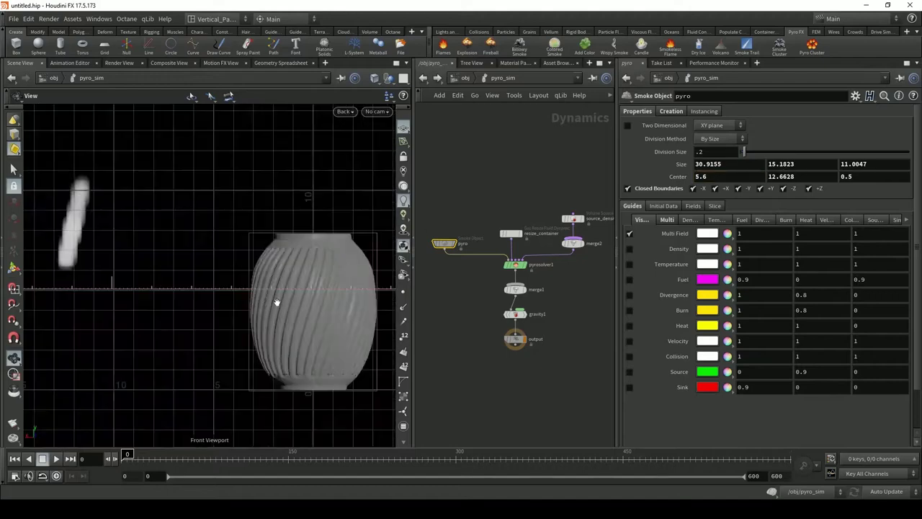
{"action": "scroll", "coordinate": [268, 218], "scroll_direction": "down", "scroll_amount": 4}
{"action": "scroll", "coordinate": [263, 220], "scroll_direction": "down", "scroll_amount": 3}
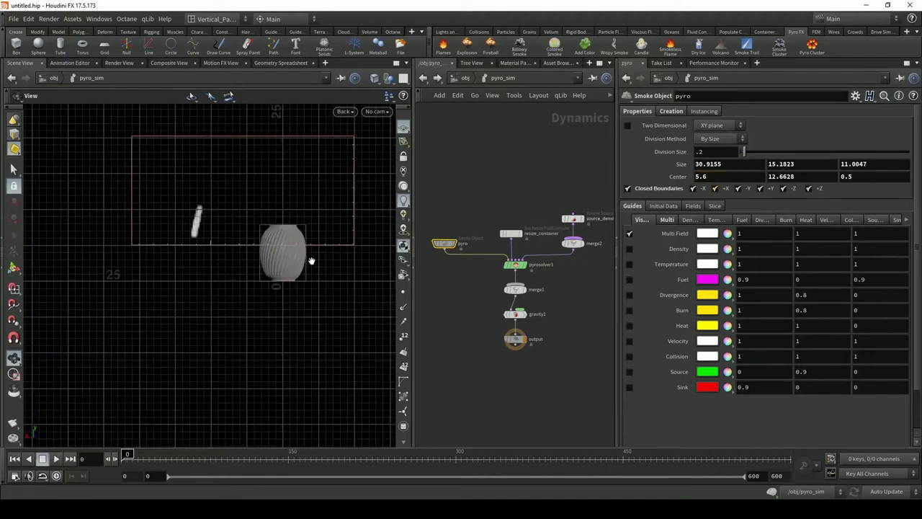
{"action": "key", "text": "space+2"}
{"action": "scroll", "coordinate": [292, 266], "scroll_direction": "down", "scroll_amount": 3}
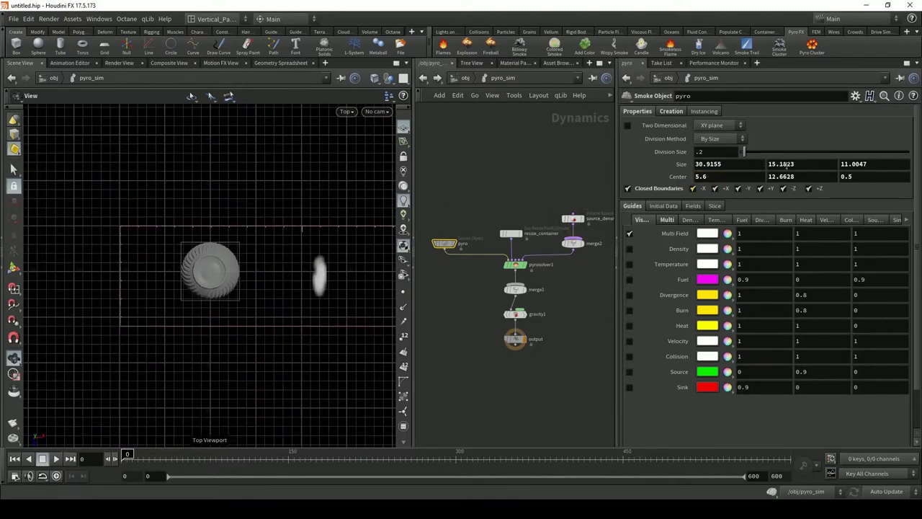
{"action": "left_click", "coordinate": [729, 180]}
{"action": "type", "text": "5"}
{"action": "key", "text": "Return"}
{"action": "middle_click_drag", "start_coordinate": [780, 164], "coordinate": [813, 141]}
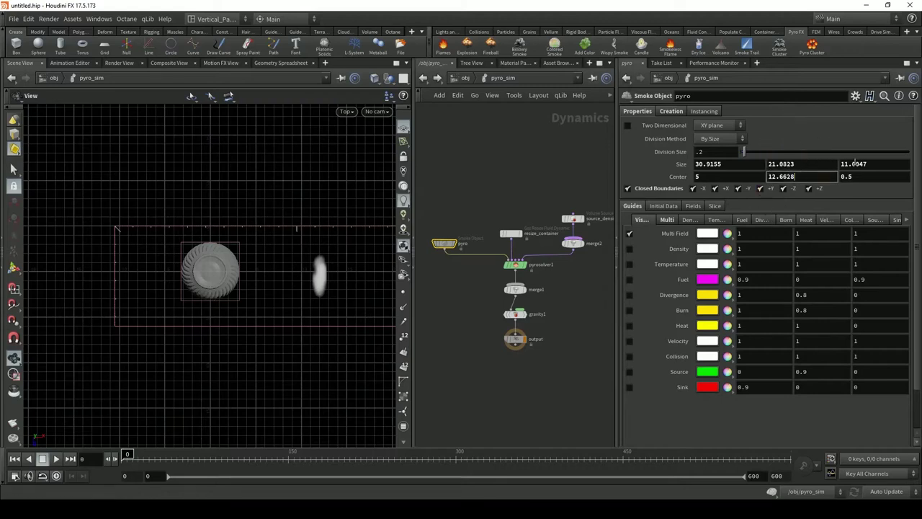
{"action": "middle_click_drag", "start_coordinate": [857, 163], "coordinate": [894, 138]}
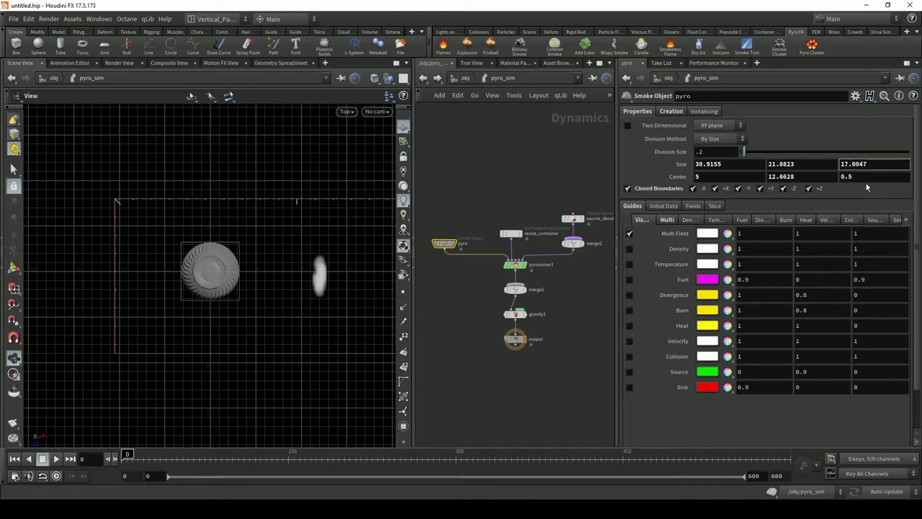
Step: Set the pyro container's Z center to 0.5, Z size to 18 and Y center to 5.6628
{"action": "left_click", "coordinate": [865, 179]}
{"action": "type", "text": ".5"}
{"action": "key", "text": "Return"}
{"action": "left_click_drag", "start_coordinate": [297, 361], "coordinate": [257, 280], "text": "alt"}
{"action": "left_click", "coordinate": [860, 177]}
{"action": "middle_click_drag", "start_coordinate": [861, 177], "coordinate": [855, 178]}
{"action": "left_click", "coordinate": [870, 165]}
{"action": "double_click", "coordinate": [857, 164]}
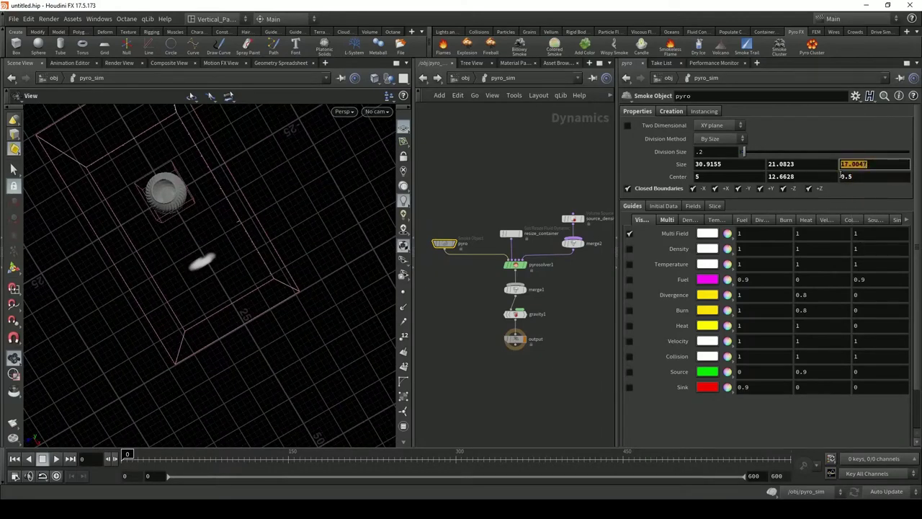
{"action": "type", "text": "18"}
{"action": "key", "text": "Return"}
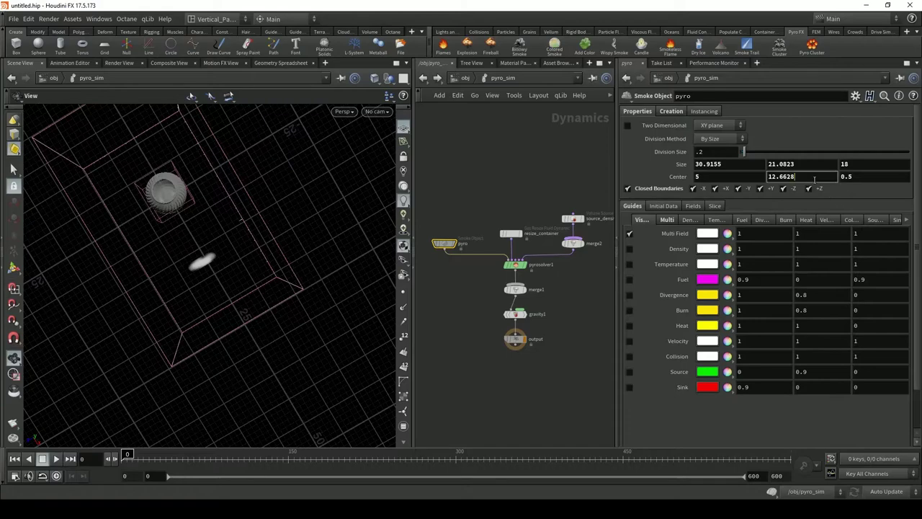
{"action": "mouse_move", "coordinate": [812, 176]}
{"action": "middle_mouse_down"}
{"action": "mouse_move", "coordinate": [812, 160]}
{"action": "mouse_move", "coordinate": [740, 161]}
{"action": "mouse_move", "coordinate": [810, 161]}
{"action": "middle_mouse_up"}
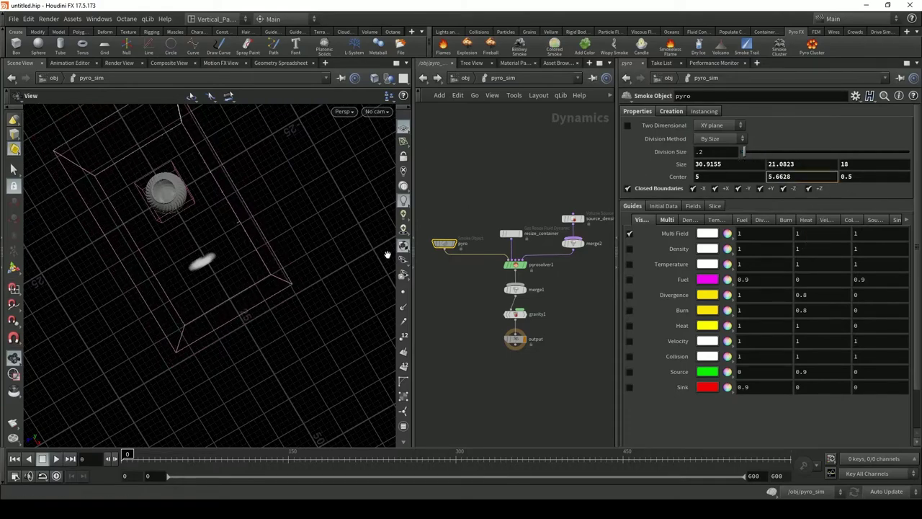
Step: Play the smoke simulation from an angled perspective view, rewind to frame 0 and check the container around vase and emitter
{"action": "left_click_drag", "start_coordinate": [388, 255], "coordinate": [250, 318]}
{"action": "left_click", "coordinate": [56, 459]}
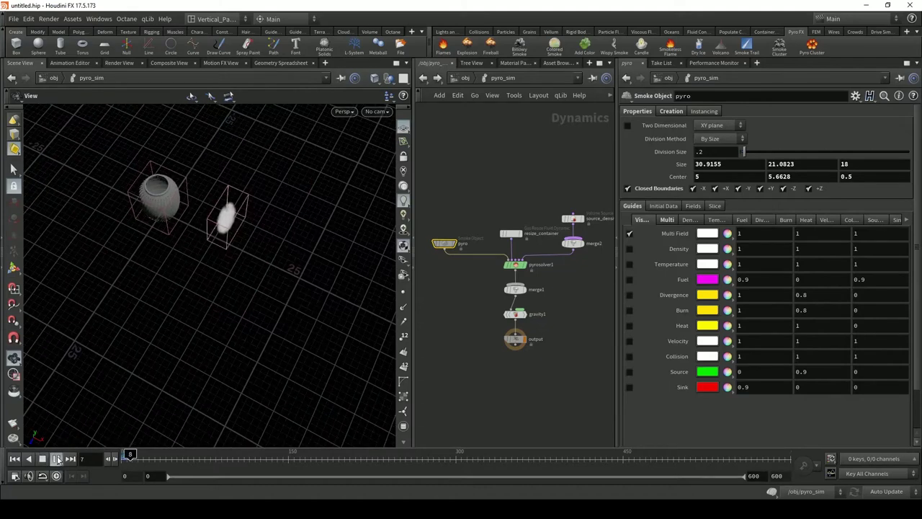
{"action": "left_click", "coordinate": [15, 460]}
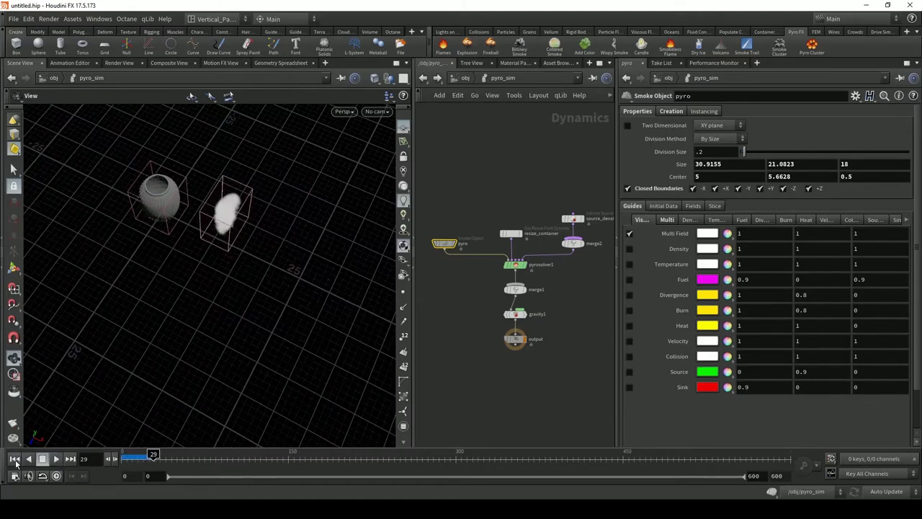
{"action": "left_click_drag", "start_coordinate": [214, 226], "coordinate": [278, 137]}
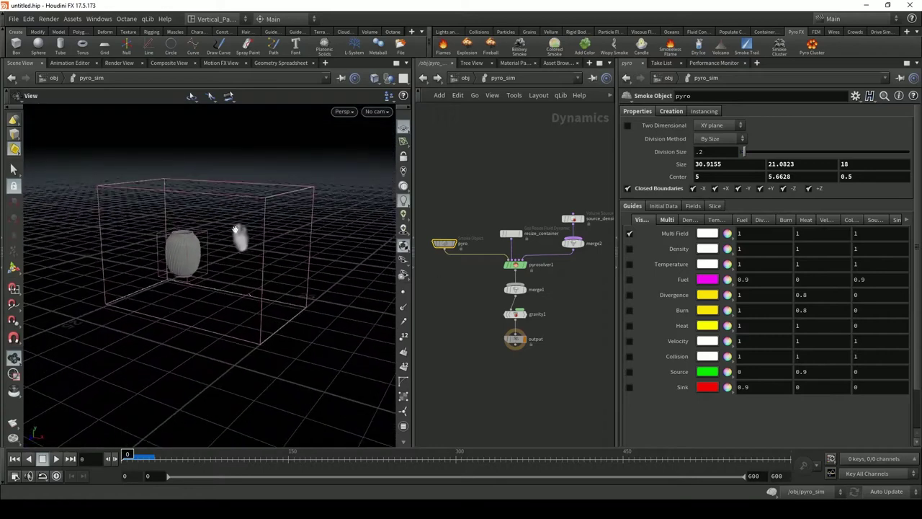
Step: Move the resize_container node up and away from pyrosolver1, widen the network area and frame all its nodes
{"action": "left_click_drag", "start_coordinate": [502, 236], "coordinate": [481, 221]}
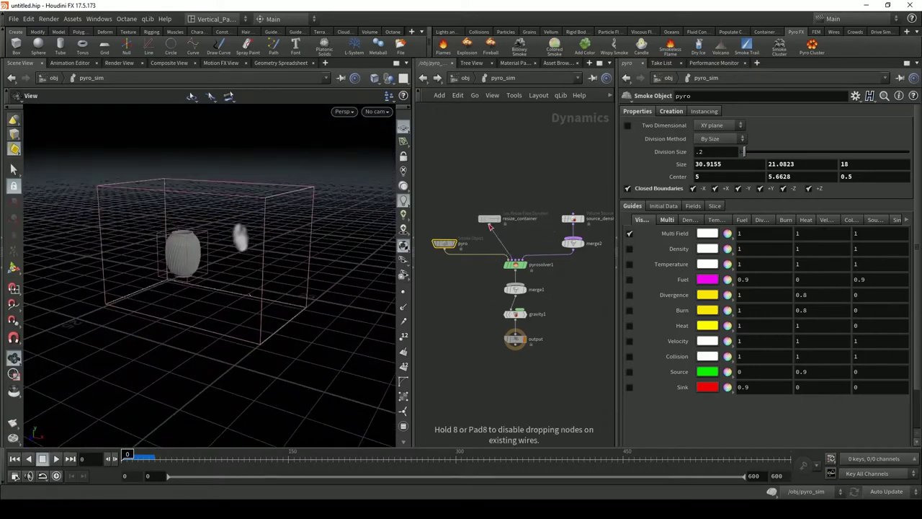
{"action": "middle_click_drag", "start_coordinate": [581, 381], "coordinate": [488, 275]}
{"action": "key", "text": "h"}
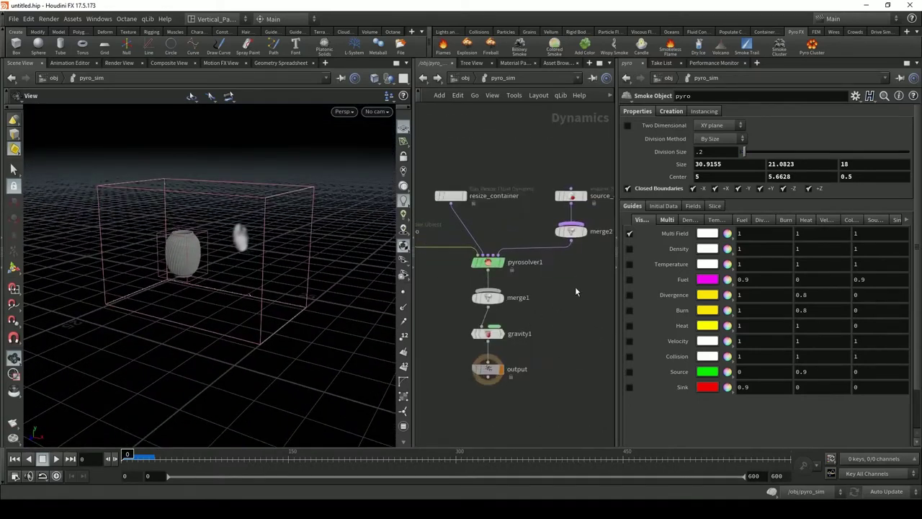
{"action": "left_click_drag", "start_coordinate": [414, 253], "coordinate": [371, 256]}
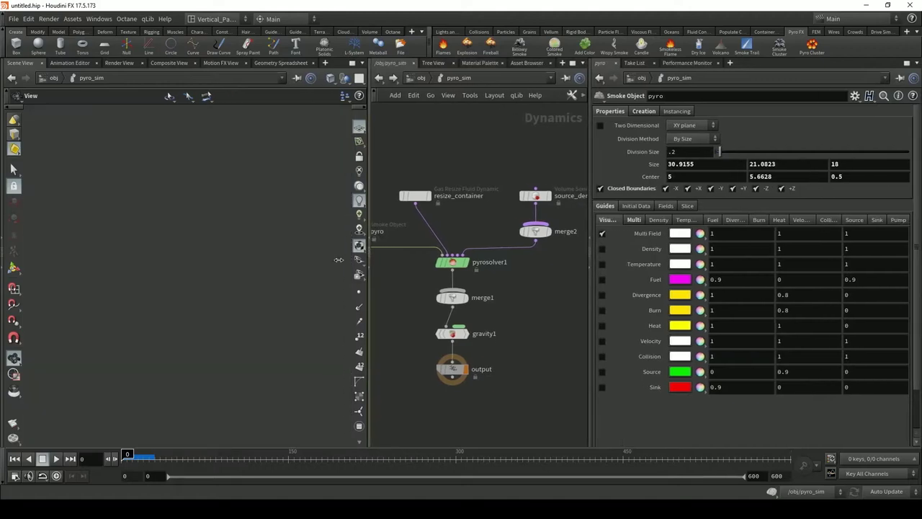
{"action": "left_click_drag", "start_coordinate": [589, 261], "coordinate": [649, 261]}
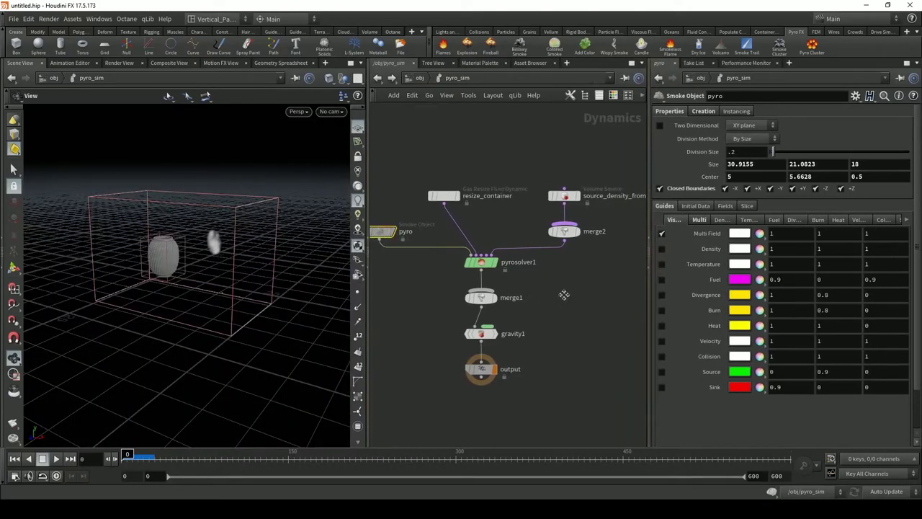
{"action": "key", "text": "h"}
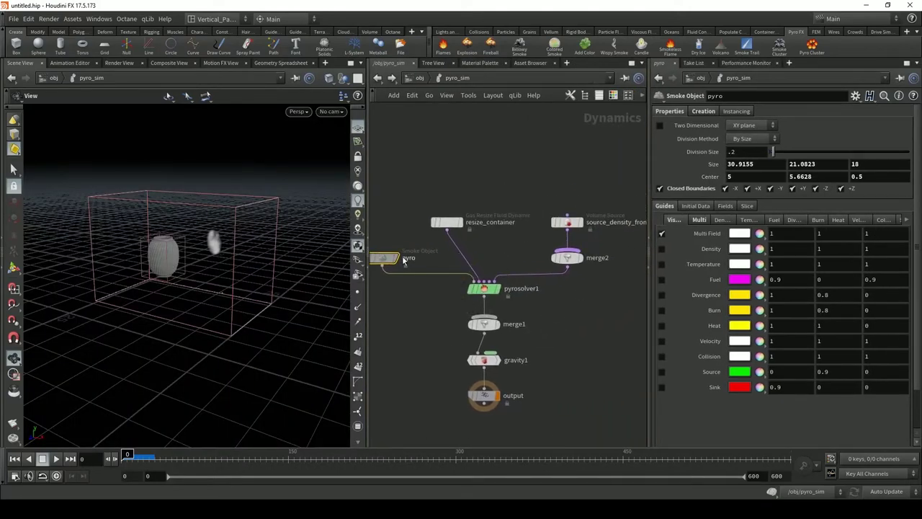
Step: Check the pyro object's creation settings and set pyrosolver1's Buoyancy Lift to 0
{"action": "left_click", "coordinate": [703, 111]}
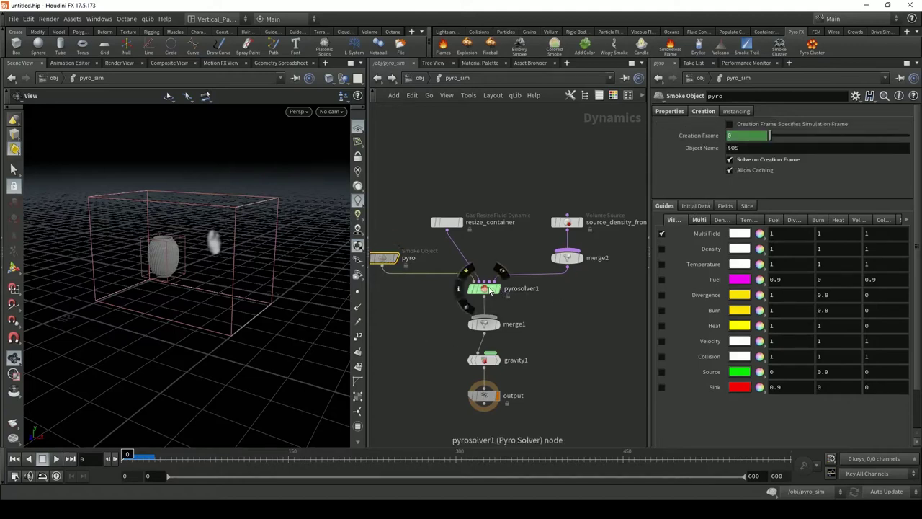
{"action": "left_click", "coordinate": [490, 290]}
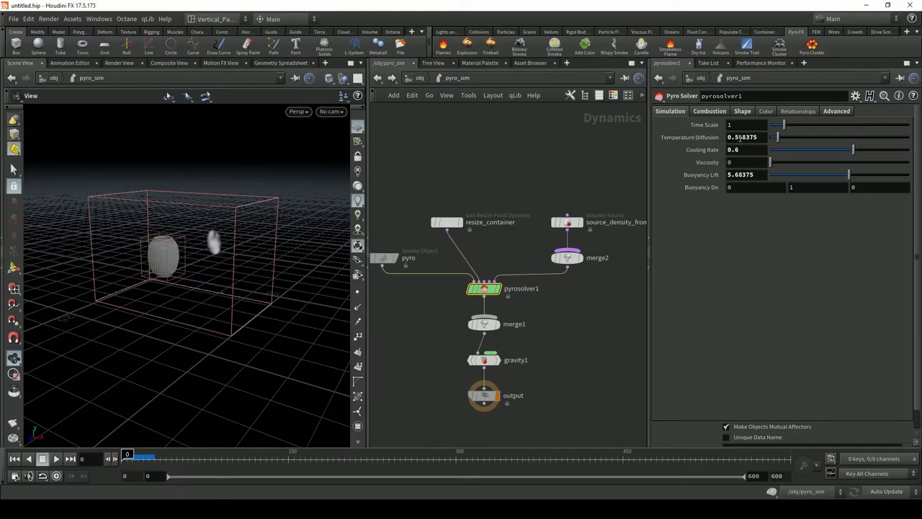
{"action": "left_click_drag", "start_coordinate": [754, 175], "coordinate": [725, 194]}
{"action": "type", "text": "0"}
{"action": "key", "text": "Return"}
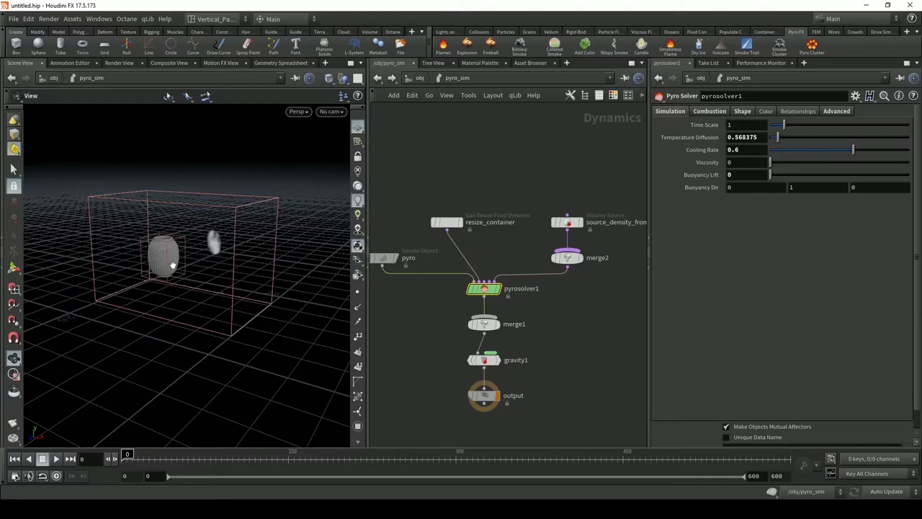
Step: In pyrosolver1's shape settings, toggle Disturbance off and back on, and disable Turbulence
{"action": "left_click", "coordinate": [708, 111]}
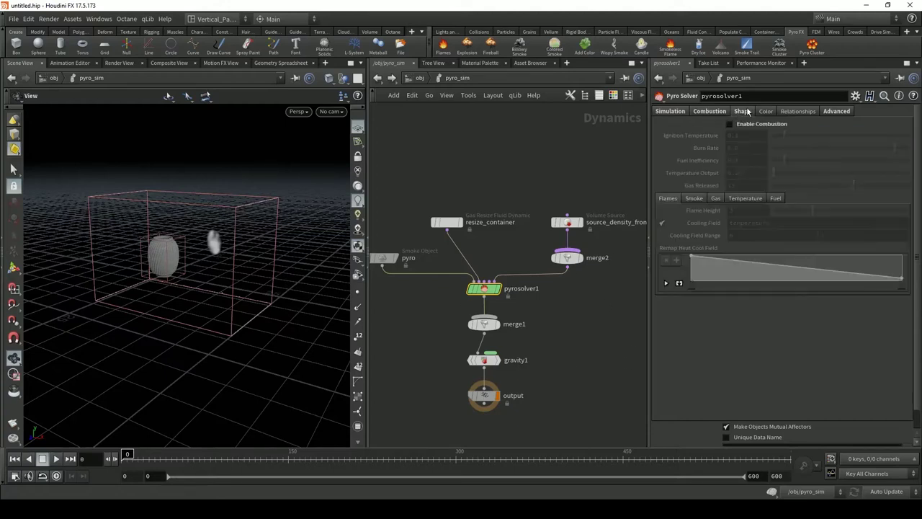
{"action": "left_click", "coordinate": [742, 111]}
{"action": "left_click", "coordinate": [658, 138]}
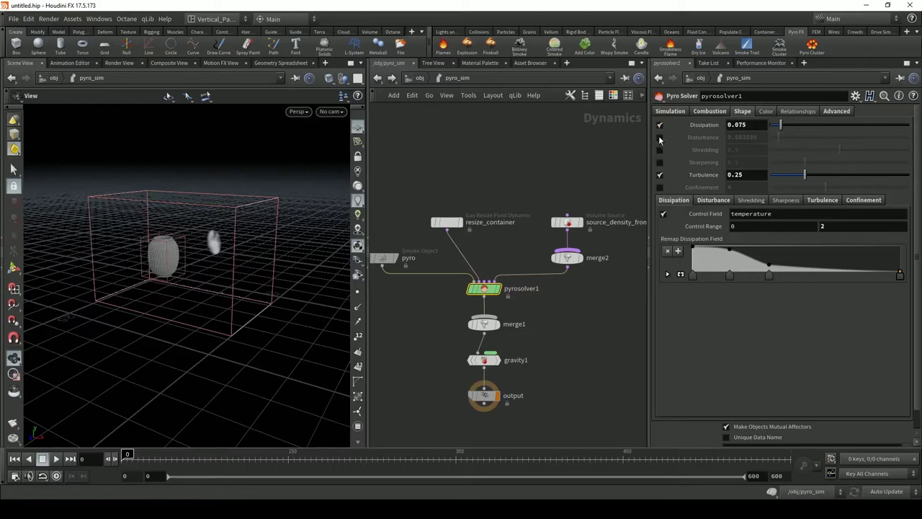
{"action": "left_click", "coordinate": [659, 138]}
{"action": "left_click", "coordinate": [747, 174]}
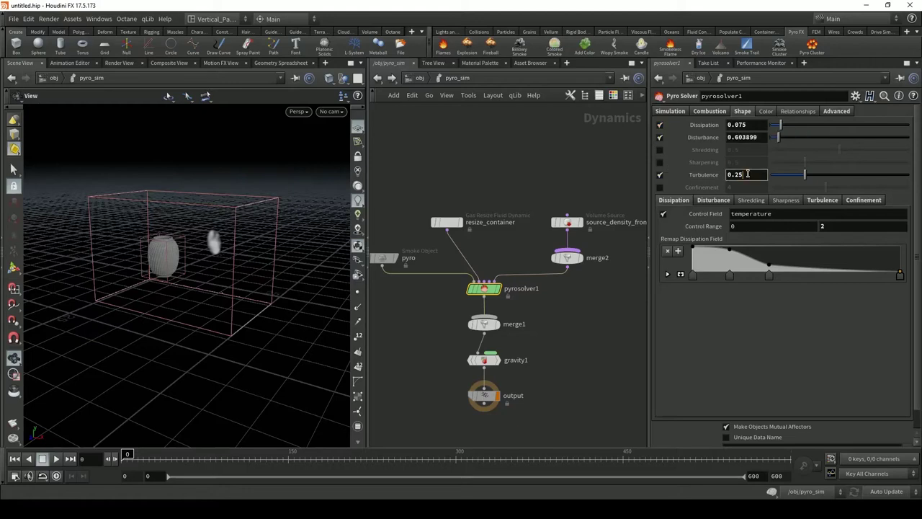
{"action": "left_click", "coordinate": [659, 175]}
Step: Add a Gas Turbulence node, connect it to pyrosolver1 and place it just above the solver
{"action": "key", "text": "Tab"}
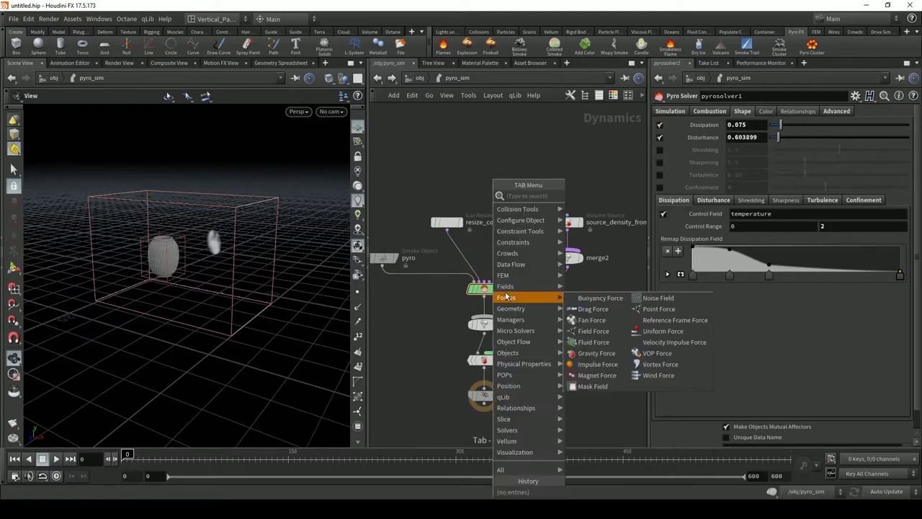
{"action": "type", "text": "turb"}
{"action": "key", "text": "Return"}
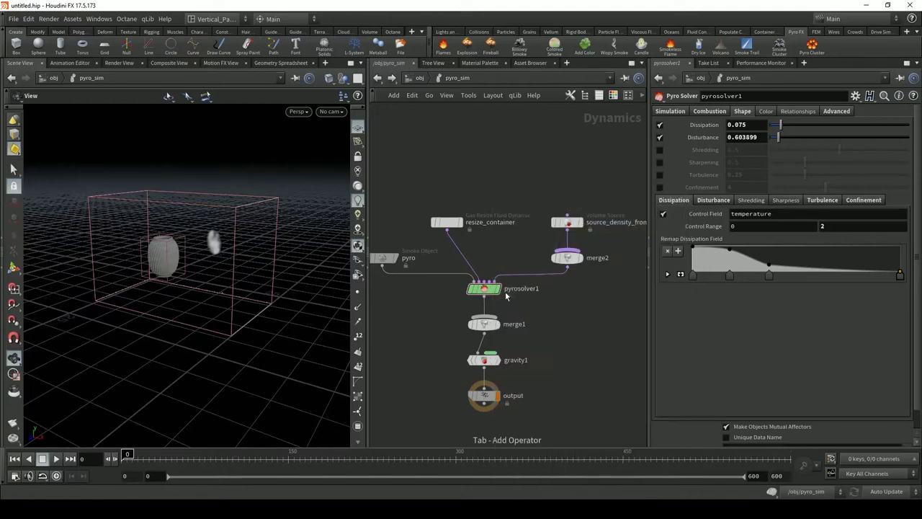
{"action": "left_click", "coordinate": [507, 252]}
{"action": "mouse_move", "coordinate": [507, 254]}
{"action": "left_mouse_down"}
{"action": "mouse_move", "coordinate": [484, 288]}
{"action": "mouse_move", "coordinate": [494, 245]}
{"action": "left_mouse_up"}
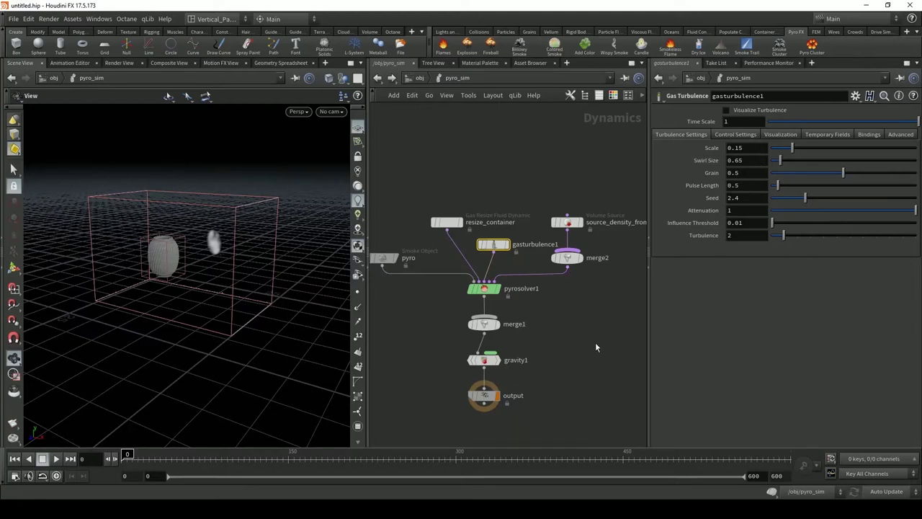
Step: Move the output node down and insert a Fan Force node on the wire between gravity1 and output
{"action": "middle_click_drag", "start_coordinate": [552, 363], "coordinate": [570, 314]}
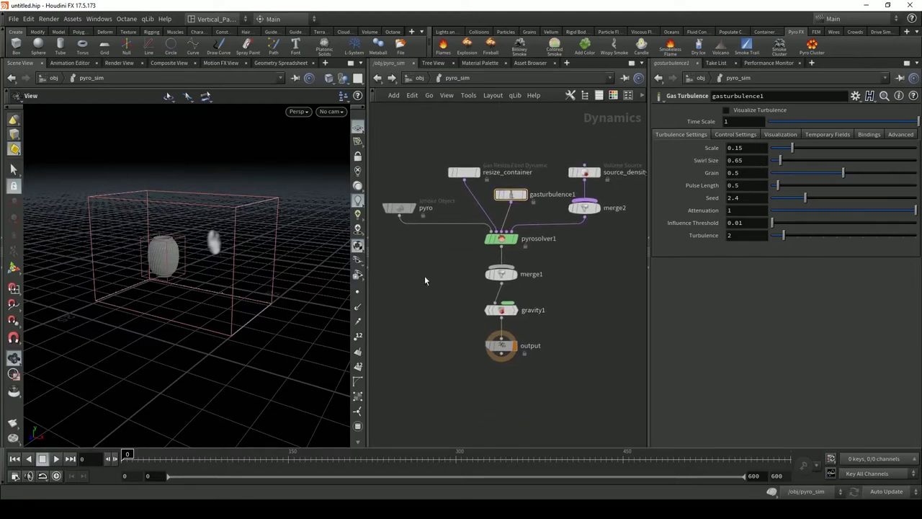
{"action": "left_click_drag", "start_coordinate": [519, 357], "coordinate": [519, 413]}
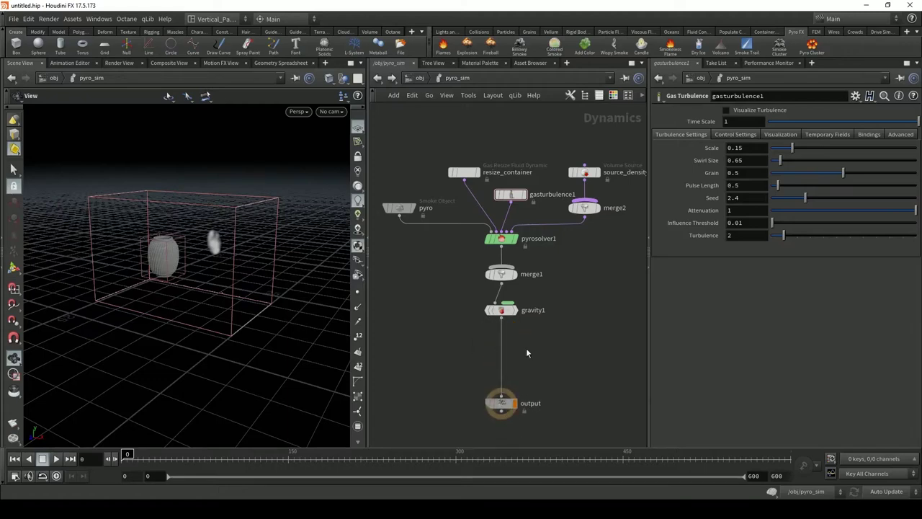
{"action": "key", "text": "Tab"}
{"action": "type", "text": "fa"}
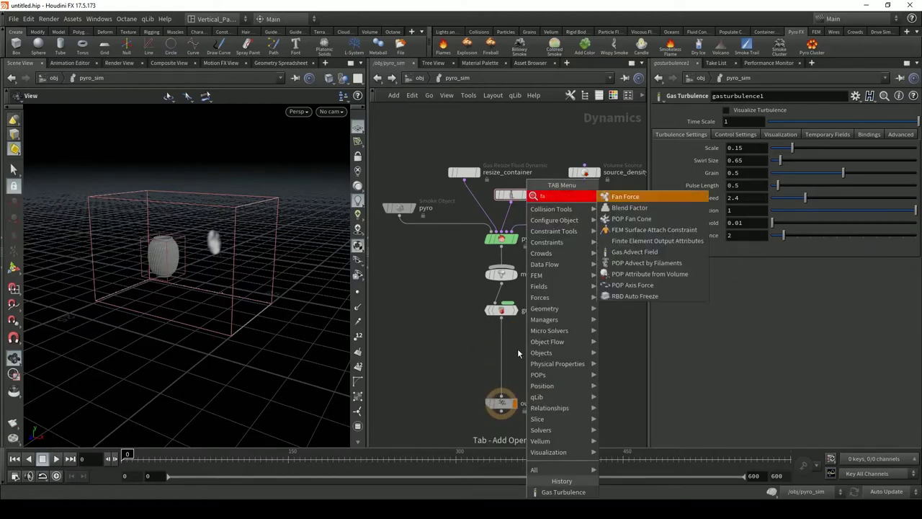
{"action": "type", "text": "n"}
{"action": "key", "text": "Return"}
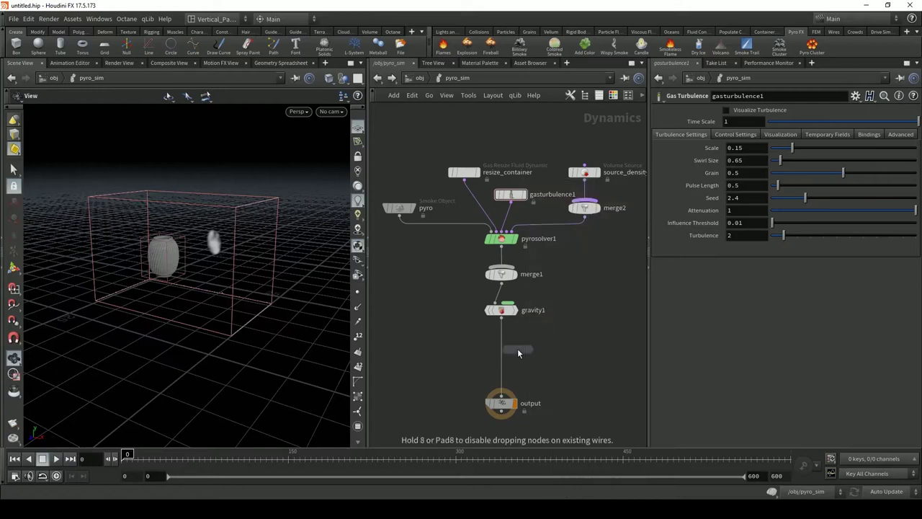
{"action": "left_click", "coordinate": [502, 351]}
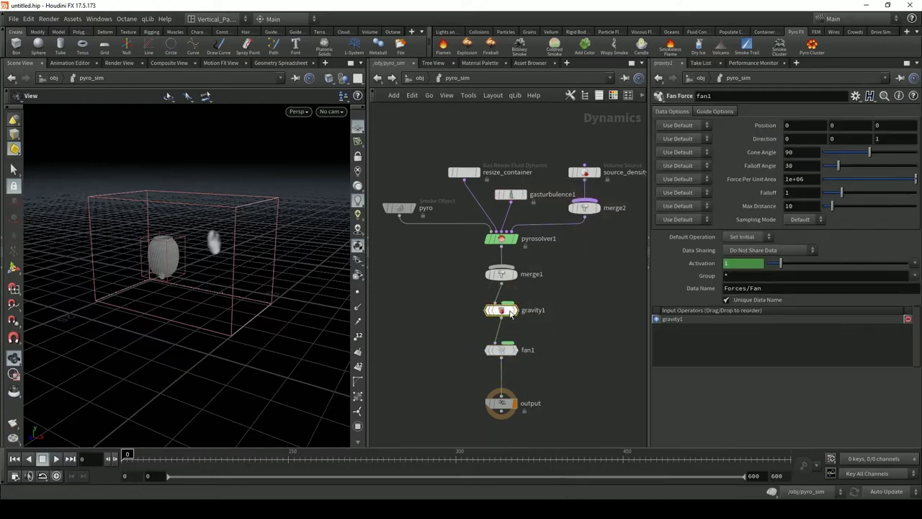
Step: Delete the gravity1 node and select fan1
{"action": "left_click", "coordinate": [509, 311]}
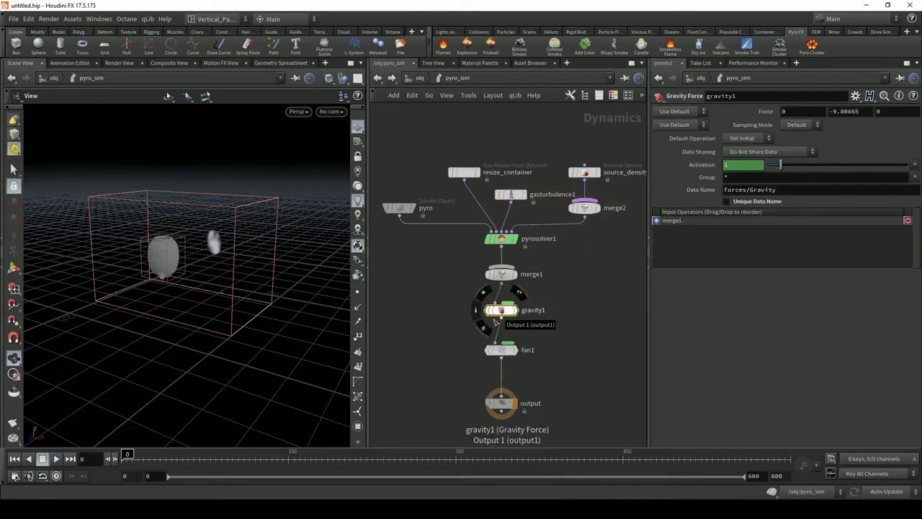
{"action": "key", "text": "Delete"}
{"action": "left_click", "coordinate": [503, 349]}
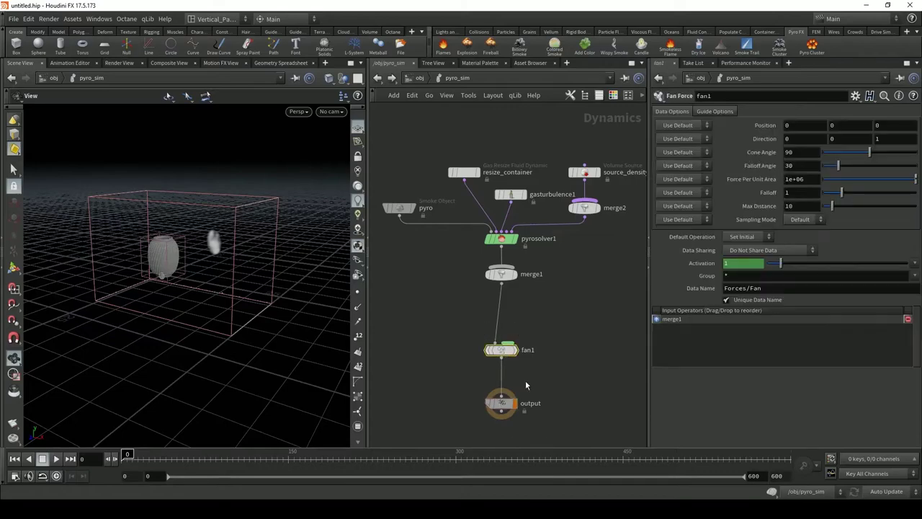
Step: Examine the fan guide at the vase's base and set fan1's Direction Z to 0 and X to -1
{"action": "mouse_move", "coordinate": [156, 200]}
{"action": "left_mouse_down"}
{"action": "mouse_move", "coordinate": [169, 205]}
{"action": "mouse_move", "coordinate": [149, 187]}
{"action": "mouse_move", "coordinate": [224, 230]}
{"action": "left_mouse_up"}
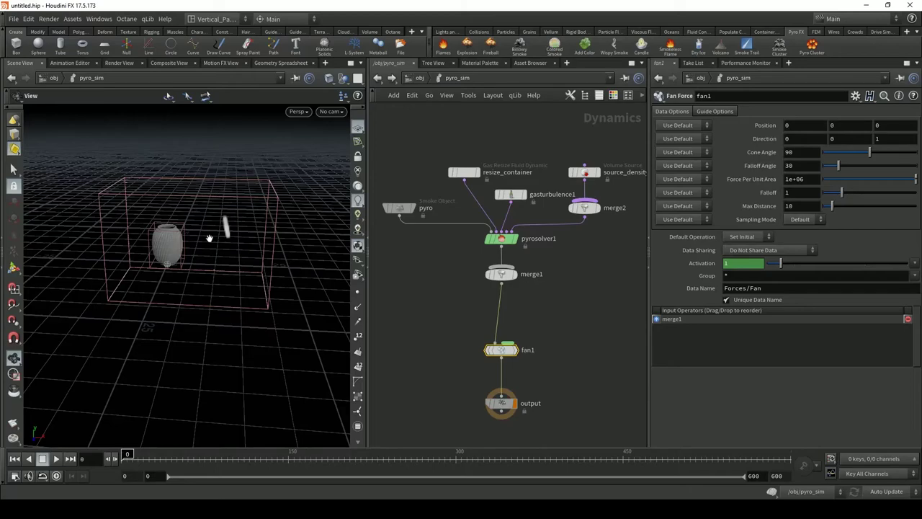
{"action": "left_click_drag", "start_coordinate": [250, 220], "coordinate": [199, 253]}
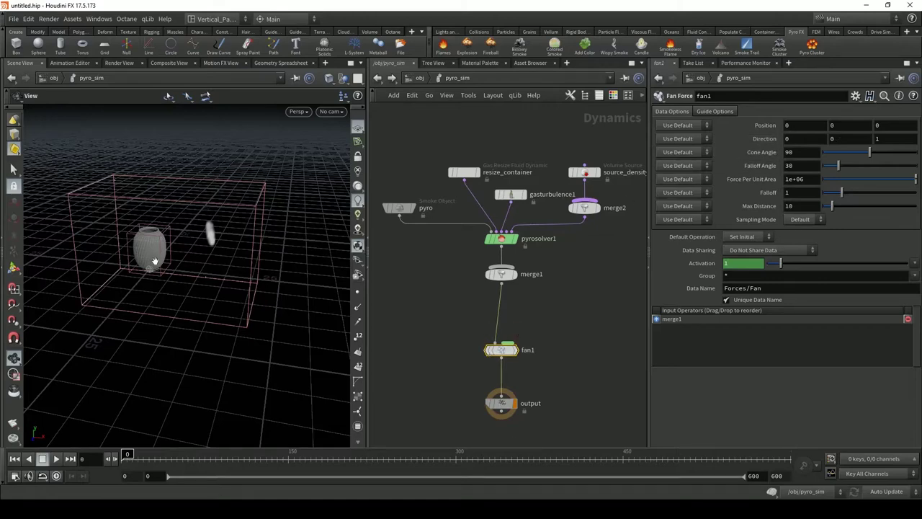
{"action": "scroll", "coordinate": [156, 260], "scroll_direction": "up", "scroll_amount": 6}
{"action": "mouse_move", "coordinate": [150, 288]}
{"action": "left_mouse_down"}
{"action": "mouse_move", "coordinate": [188, 345]}
{"action": "mouse_move", "coordinate": [148, 277]}
{"action": "left_mouse_up"}
{"action": "middle_click_drag", "start_coordinate": [148, 277], "coordinate": [172, 247]}
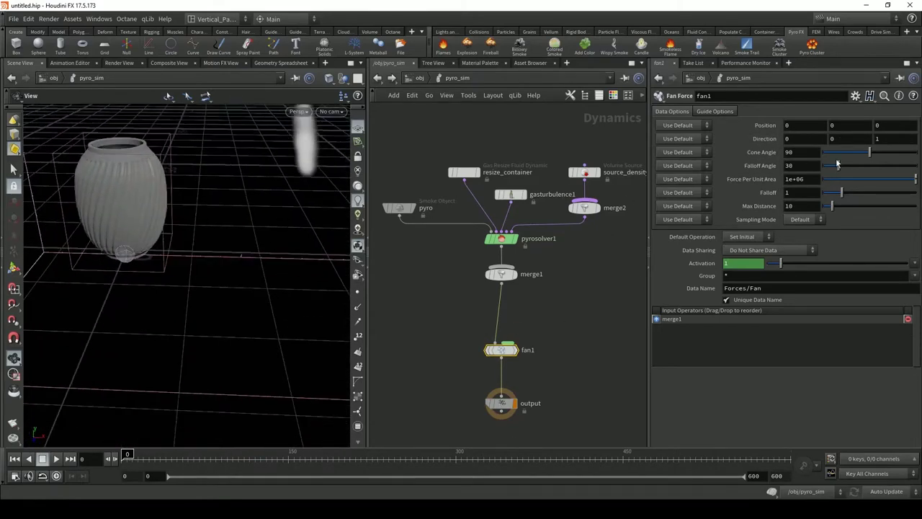
{"action": "double_click", "coordinate": [907, 136]}
{"action": "type", "text": "0"}
{"action": "key", "text": "Return"}
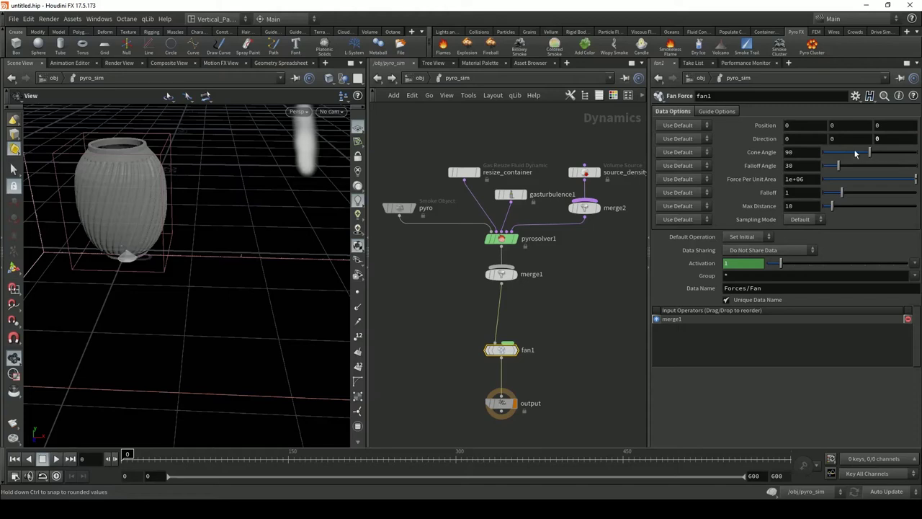
{"action": "double_click", "coordinate": [809, 140]}
{"action": "type", "text": "1"}
{"action": "key", "text": "Return"}
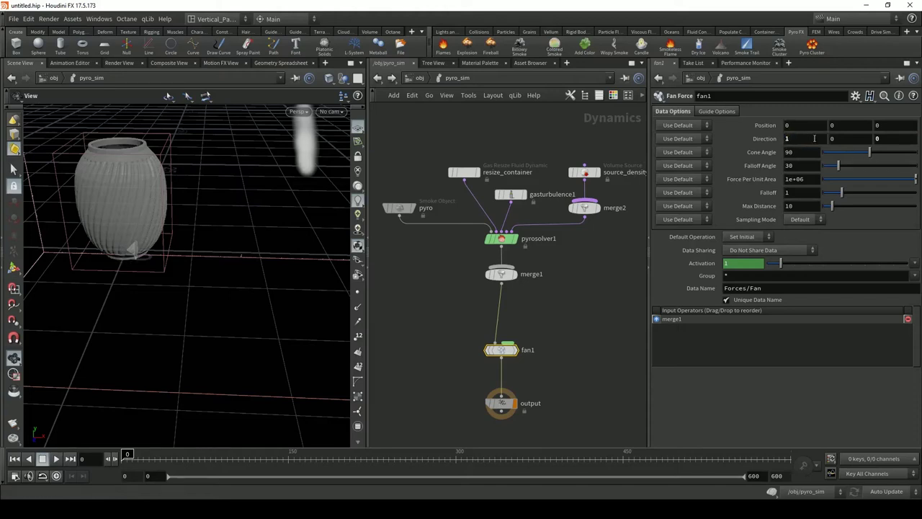
{"action": "left_click", "coordinate": [813, 138]}
{"action": "key", "text": "Return"}
Step: Try a Direction Y of 0.2 on fan1 and settle on -0.4
{"action": "left_click", "coordinate": [839, 136]}
{"action": "type", "text": ".2"}
{"action": "key", "text": "Return"}
{"action": "left_click", "coordinate": [834, 139]}
{"action": "type", "text": "-.4"}
{"action": "key", "text": "Return"}
Step: Move fan1 away from the vase to behind the smoke source, setting Position X to 17 and Y to 9
{"action": "key", "text": "space+2"}
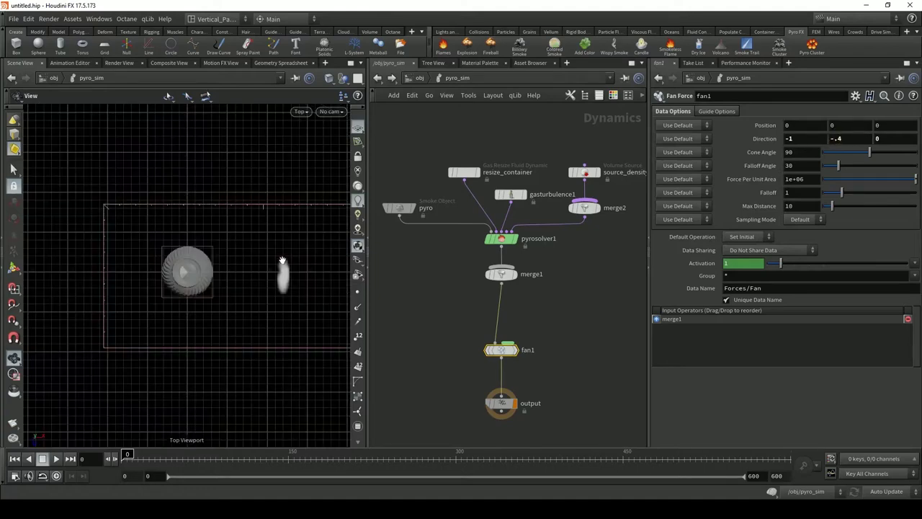
{"action": "key", "text": "space+3"}
{"action": "right_click_drag", "start_coordinate": [221, 294], "coordinate": [242, 275]}
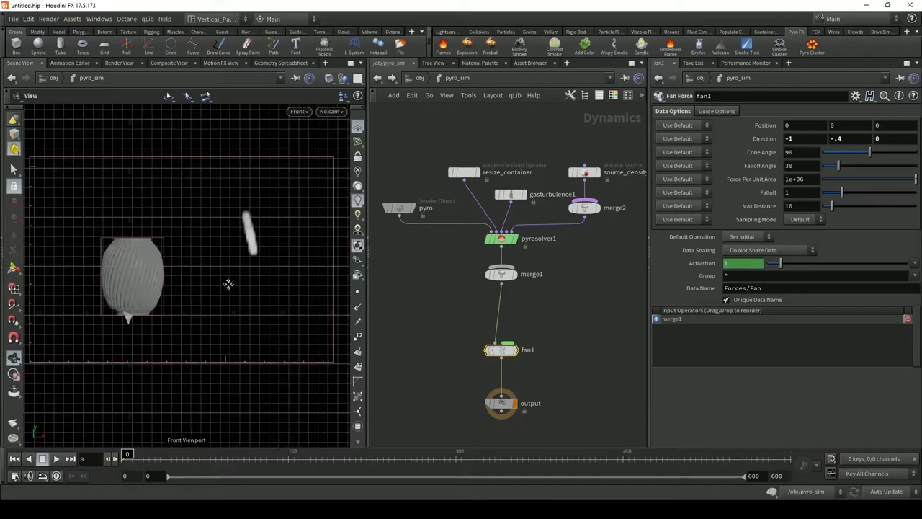
{"action": "middle_click_drag", "start_coordinate": [807, 124], "coordinate": [301, 310]}
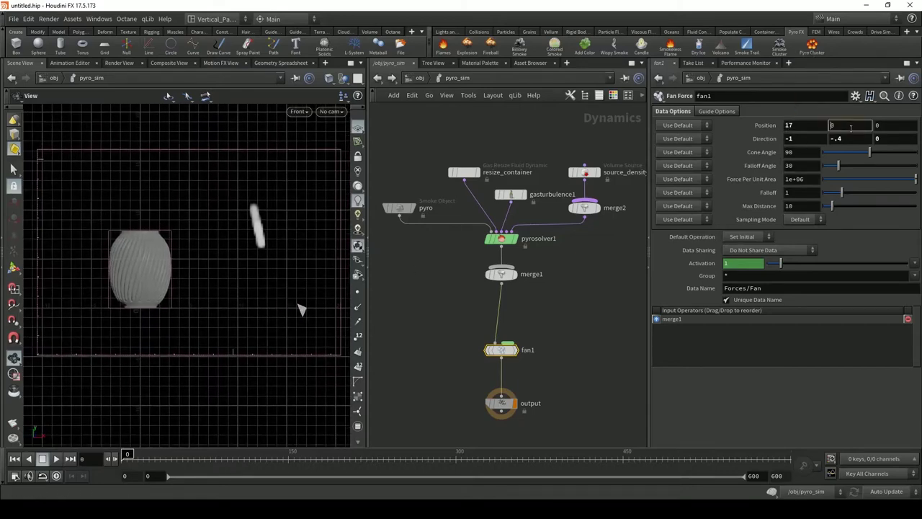
{"action": "mouse_move", "coordinate": [841, 125]}
{"action": "middle_mouse_down"}
{"action": "mouse_move", "coordinate": [842, 114]}
{"action": "mouse_move", "coordinate": [871, 116]}
{"action": "mouse_move", "coordinate": [908, 135]}
{"action": "mouse_move", "coordinate": [841, 140]}
{"action": "middle_mouse_up"}
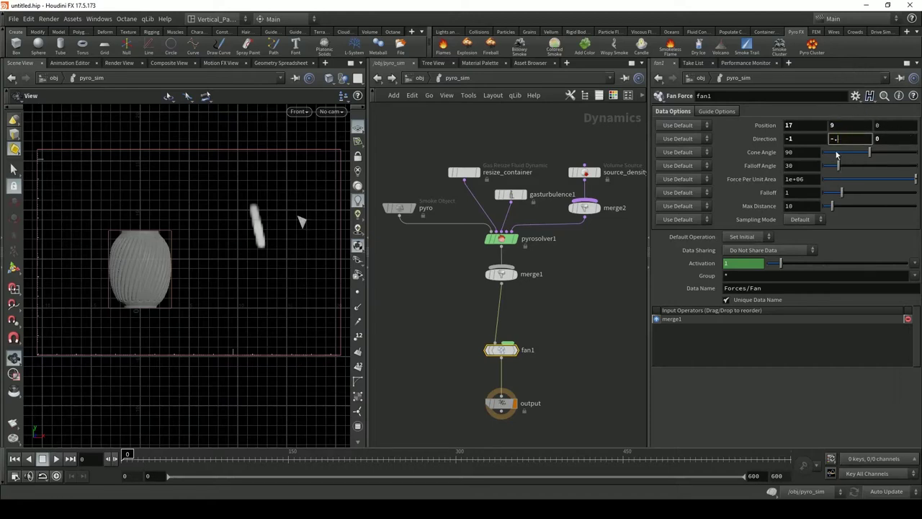
Step: Try a Direction Y of -0.2 on fan1, settle on -0.3, and set its Position Y to 9.7
{"action": "type", "text": "2"}
{"action": "key", "text": "Return"}
{"action": "left_click_drag", "start_coordinate": [849, 140], "coordinate": [838, 139]}
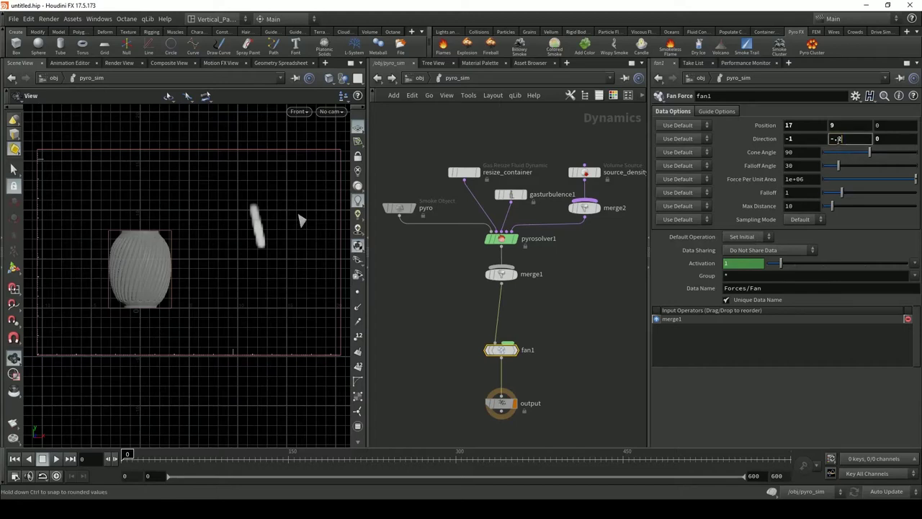
{"action": "type", "text": "3"}
{"action": "key", "text": "Return"}
{"action": "left_click", "coordinate": [854, 124]}
{"action": "type", "text": ".2"}
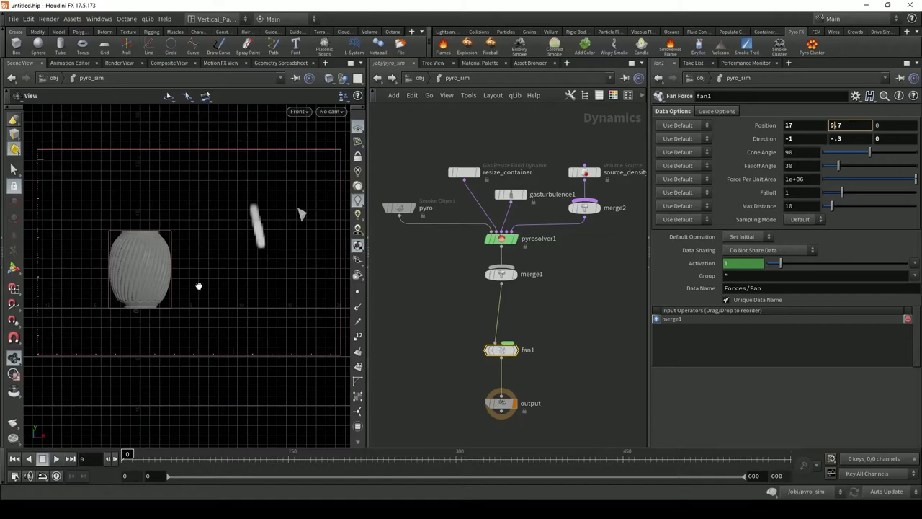
{"action": "key", "text": "Return"}
Step: Align fan1 with the smoke source in the top view by setting Position X to 16.8 and Z to 0.5
{"action": "key", "text": "space+2"}
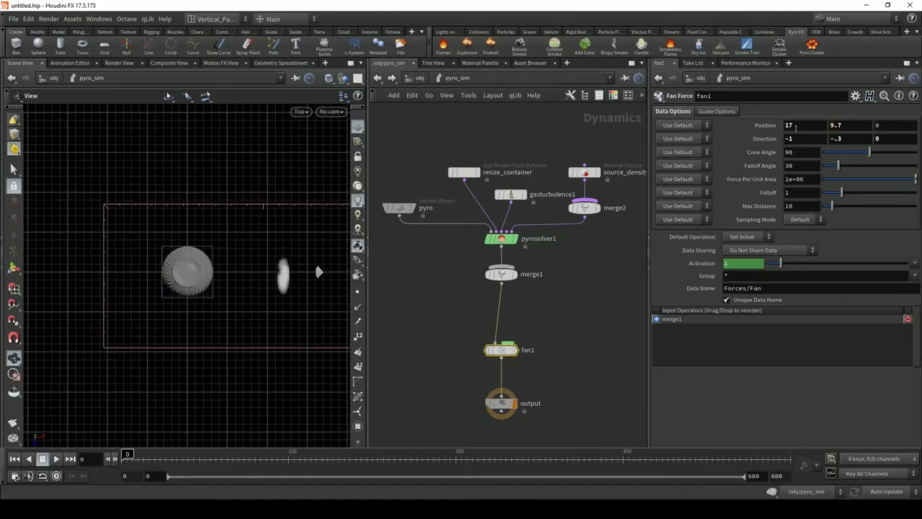
{"action": "left_click", "coordinate": [795, 125]}
{"action": "left_click", "coordinate": [901, 130]}
{"action": "type", "text": "0"}
Step: Set fan1's Force Per Unit Area to 100 and play the simulation to about frame 51 to judge the smoke's movement
{"action": "left_click", "coordinate": [811, 178]}
{"action": "type", "text": "10"}
{"action": "key", "text": "space+1"}
{"action": "scroll", "coordinate": [177, 250], "scroll_direction": "down", "scroll_amount": 4}
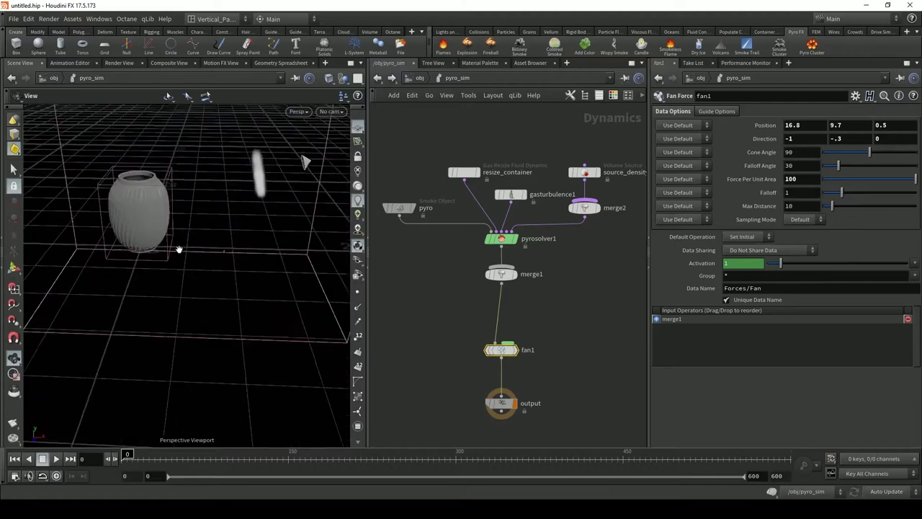
{"action": "left_click", "coordinate": [56, 458]}
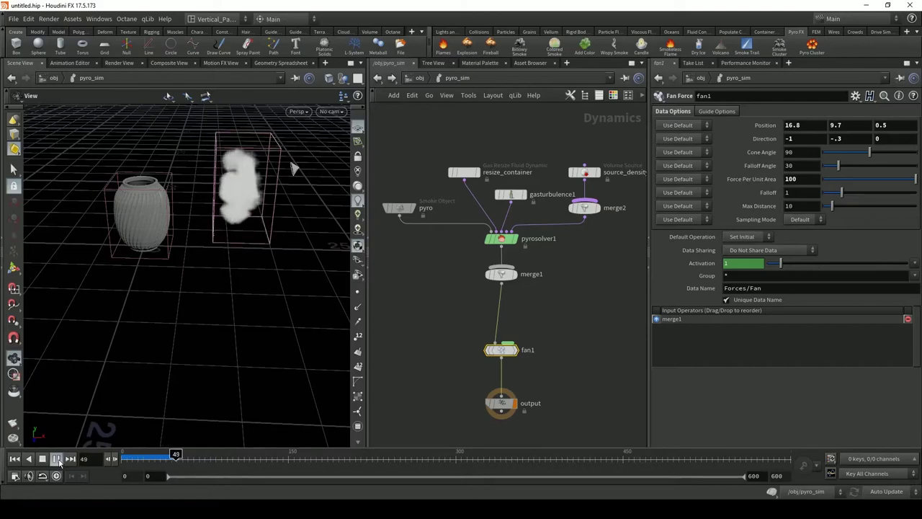
{"action": "left_click", "coordinate": [56, 459]}
{"action": "left_click_drag", "start_coordinate": [144, 237], "coordinate": [126, 232], "text": "alt"}
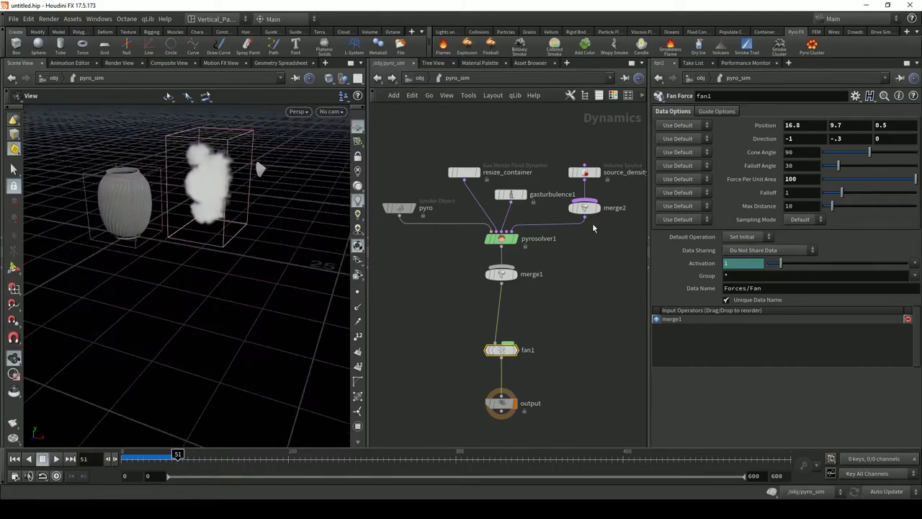
Step: Set Force Per Unit Area to 500, replay the simulation from the start, and inspect the smoke close to the vase
{"action": "left_click", "coordinate": [807, 179]}
{"action": "type", "text": "500"}
{"action": "key", "text": "Return"}
{"action": "left_click", "coordinate": [14, 459]}
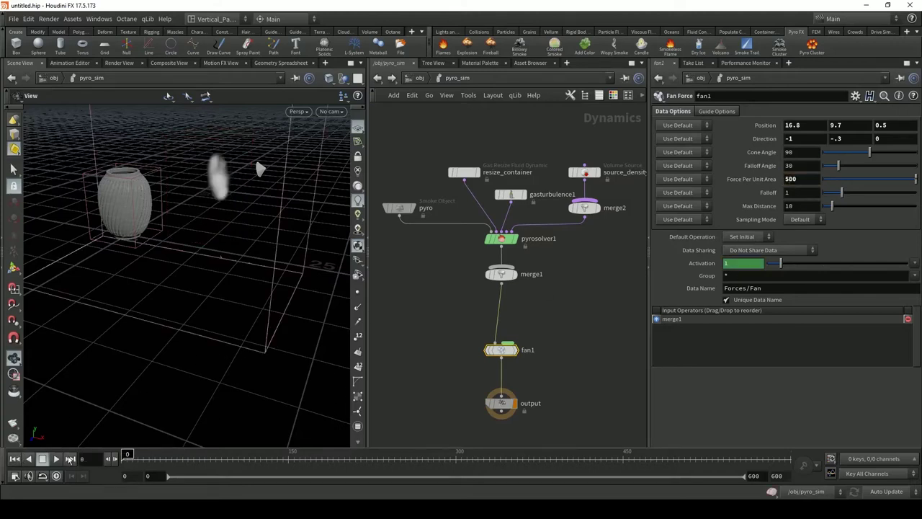
{"action": "left_click", "coordinate": [56, 459]}
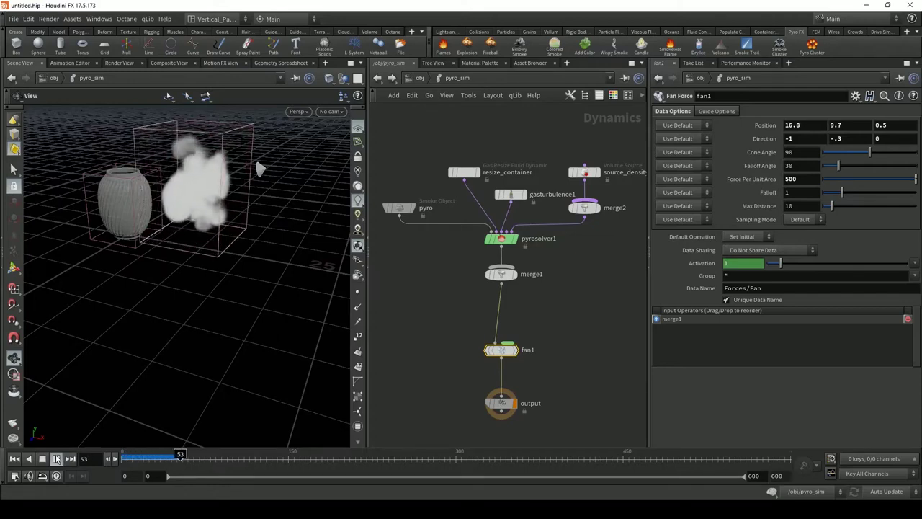
{"action": "left_click_drag", "start_coordinate": [257, 165], "coordinate": [157, 228]}
{"action": "scroll", "coordinate": [149, 206], "scroll_direction": "up", "scroll_amount": 5}
{"action": "left_click_drag", "start_coordinate": [157, 227], "coordinate": [151, 229]}
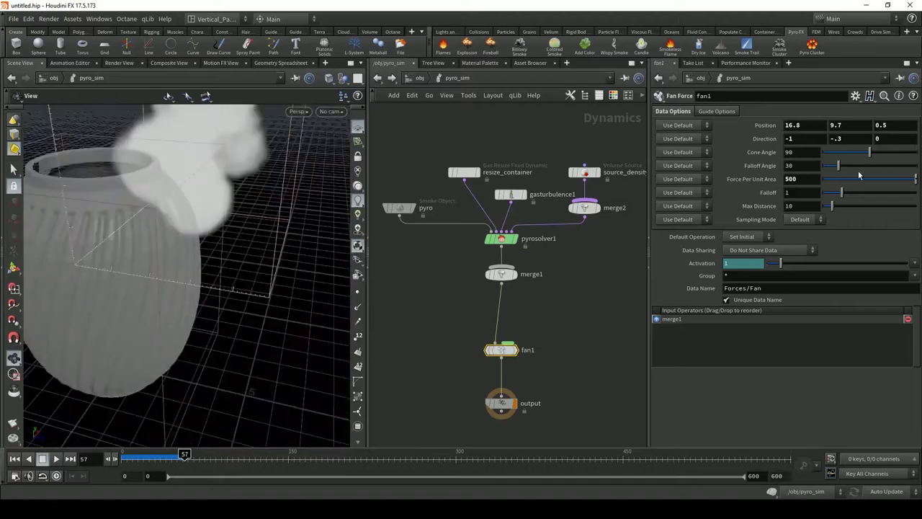
Step: Set Force Per Unit Area to 1000 and replay from the first frame to about frame 77, viewing the smoke against the vase
{"action": "left_click", "coordinate": [791, 181]}
{"action": "key", "text": "BackSpace"}
{"action": "type", "text": "10"}
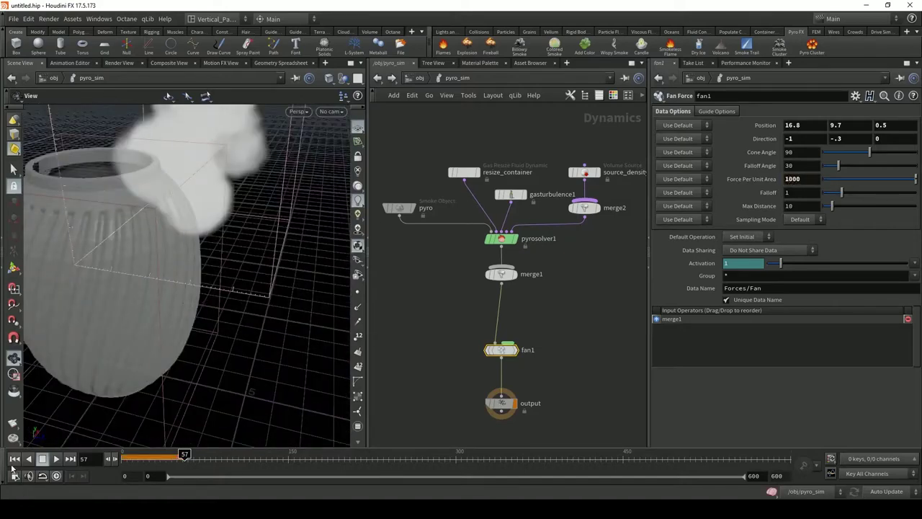
{"action": "left_click", "coordinate": [17, 460]}
{"action": "left_click_drag", "start_coordinate": [235, 282], "coordinate": [166, 286]}
{"action": "scroll", "coordinate": [167, 295], "scroll_direction": "down", "scroll_amount": 3}
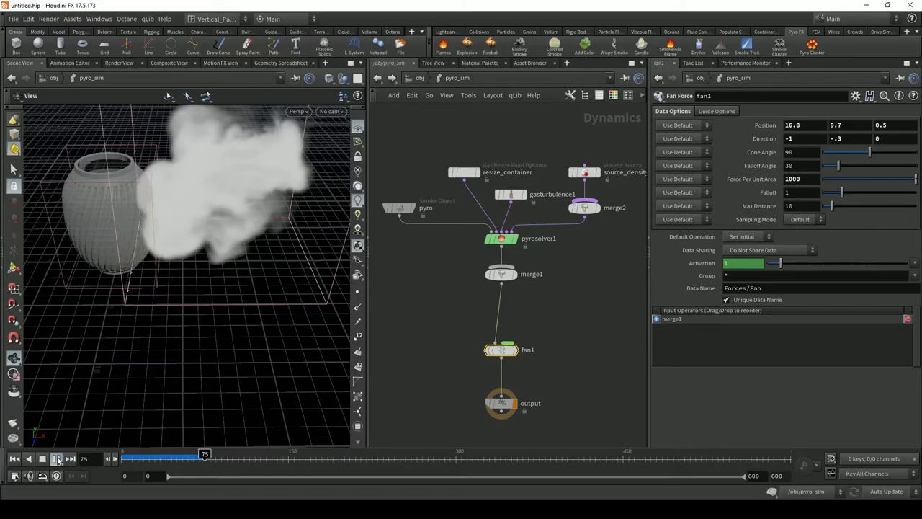
{"action": "left_click", "coordinate": [58, 460]}
{"action": "left_click_drag", "start_coordinate": [194, 210], "coordinate": [308, 185]}
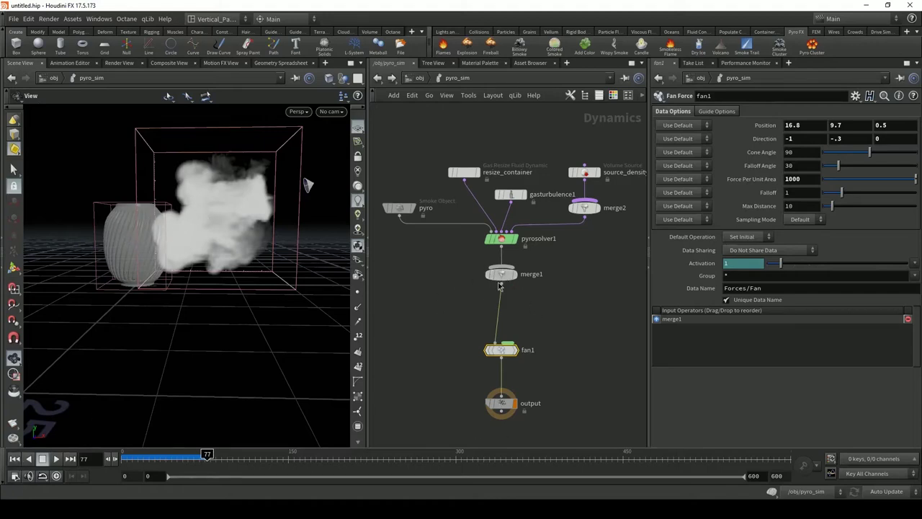
Step: Move merge1 down close to fan1 and add a Static Object node above it, beside the solver's output wire
{"action": "left_click_drag", "start_coordinate": [501, 271], "coordinate": [503, 309]}
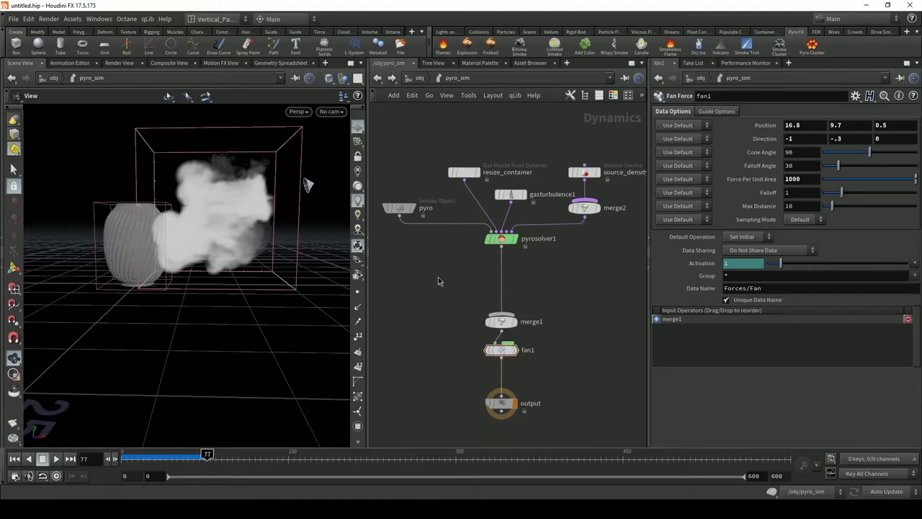
{"action": "key", "text": "Tab"}
{"action": "type", "text": "sta"}
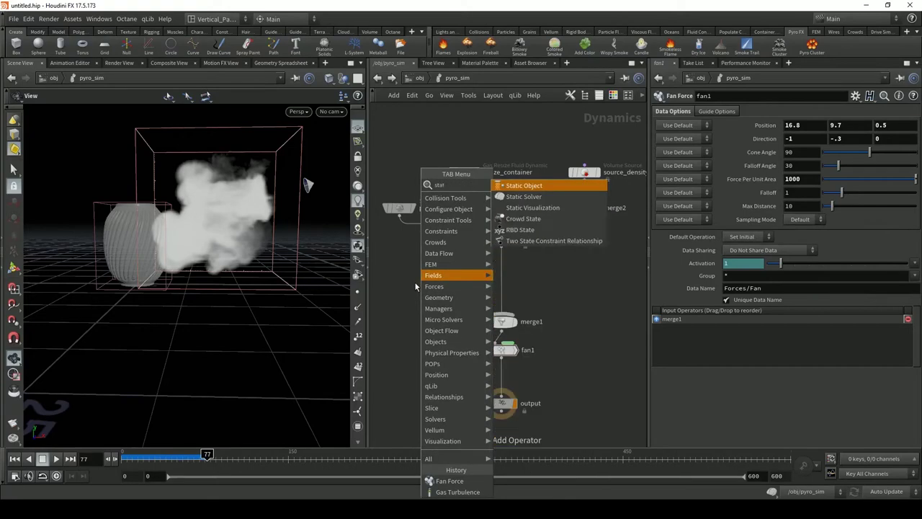
{"action": "key", "text": "Return"}
{"action": "left_click", "coordinate": [415, 270]}
{"action": "left_click", "coordinate": [415, 273]}
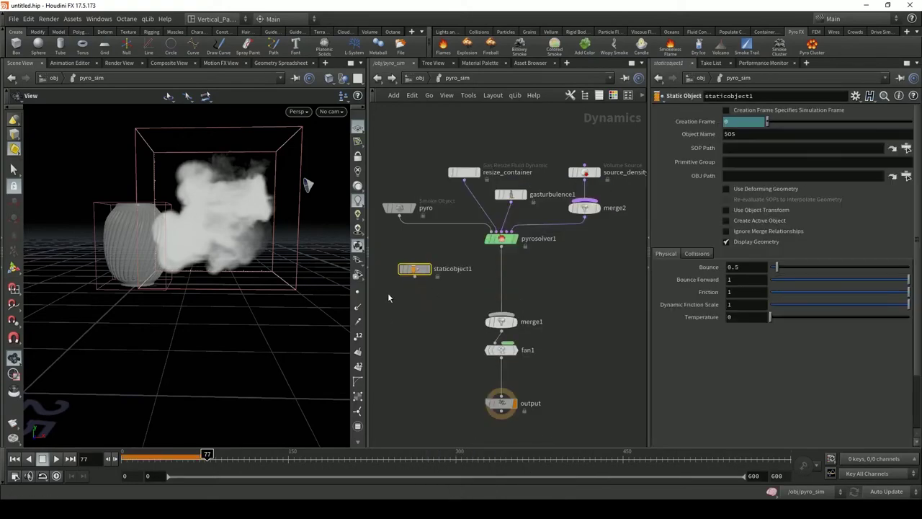
Step: Wire staticobject1 into merge1, place it ahead of pyrosolver1 in the input order, and reposition merge1
{"action": "left_click_drag", "start_coordinate": [414, 277], "coordinate": [504, 320]}
{"action": "left_click", "coordinate": [505, 321]}
{"action": "left_click_drag", "start_coordinate": [680, 173], "coordinate": [669, 157]}
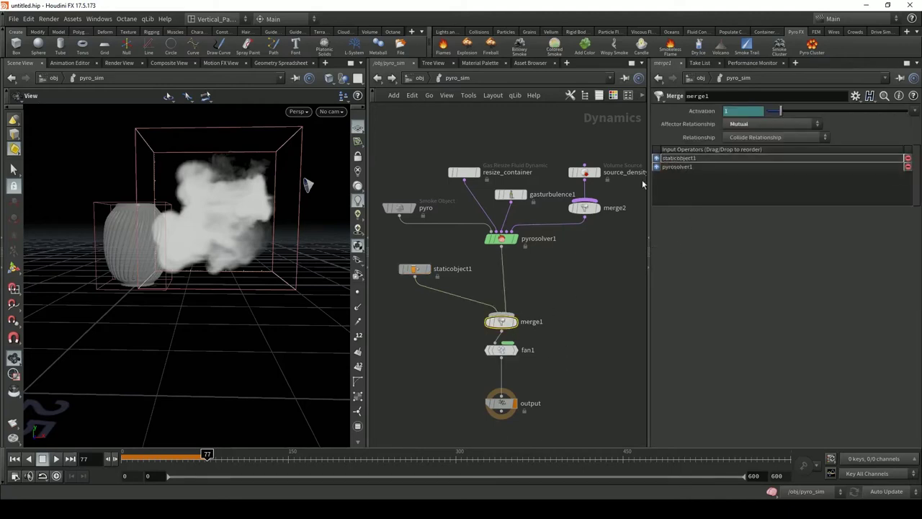
{"action": "left_click_drag", "start_coordinate": [513, 322], "coordinate": [520, 314]}
Step: Set staticobject1's SOP Path to /obj/Vase/Vase_VDB and enable Use Deforming Geometry and Use Object Transform
{"action": "left_click", "coordinate": [418, 267]}
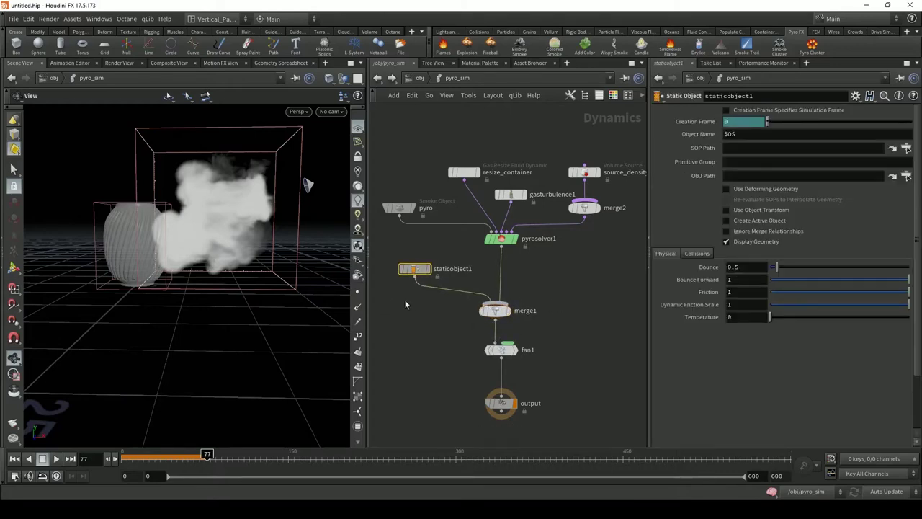
{"action": "left_click", "coordinate": [907, 148]}
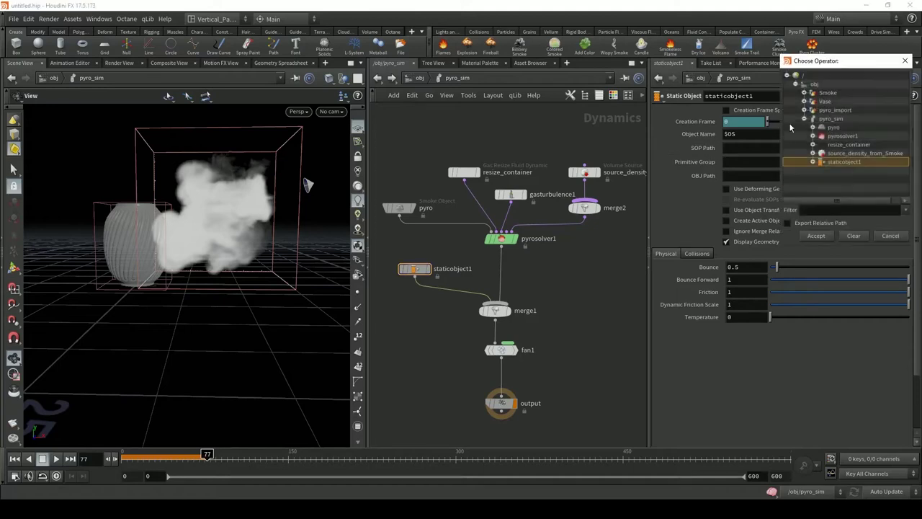
{"action": "left_click", "coordinate": [804, 102]}
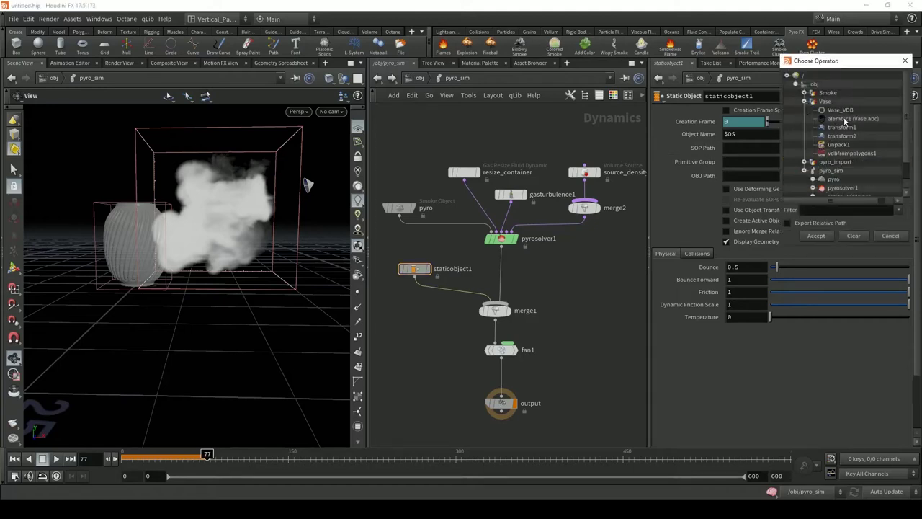
{"action": "double_click", "coordinate": [840, 110]}
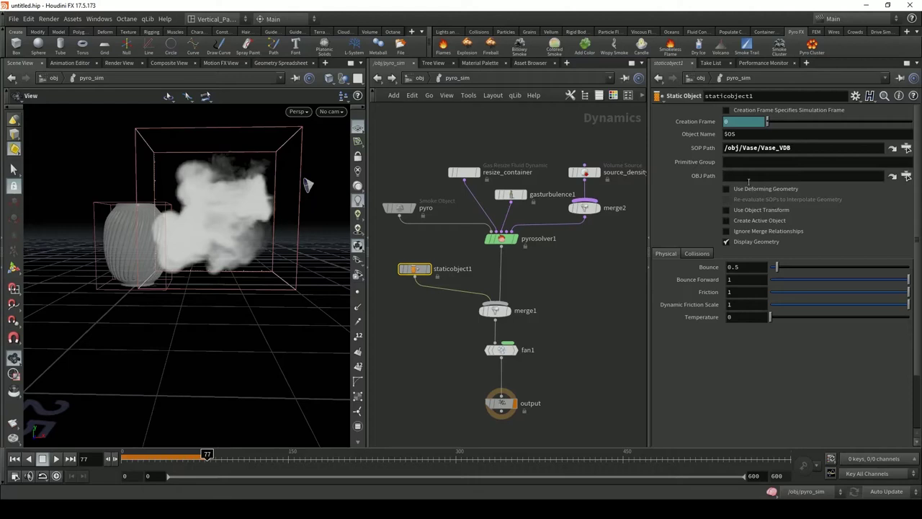
{"action": "left_click", "coordinate": [726, 190]}
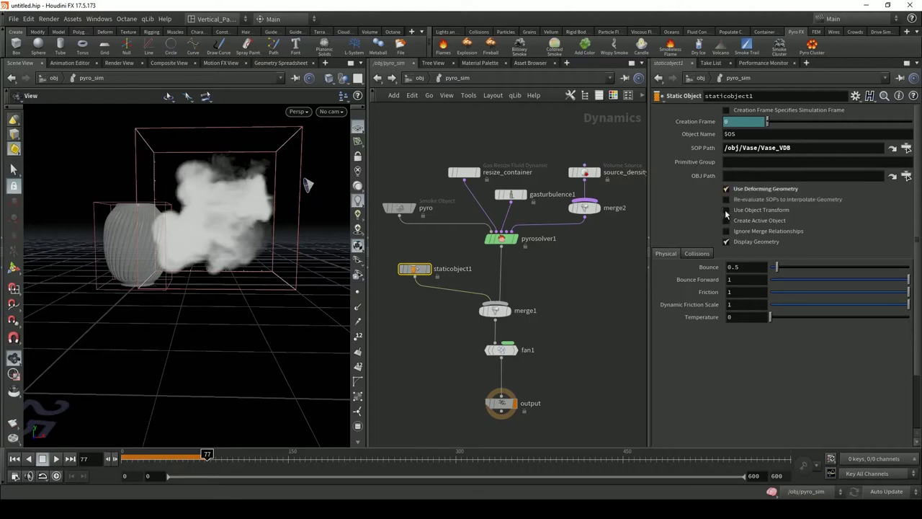
{"action": "left_click", "coordinate": [726, 210]}
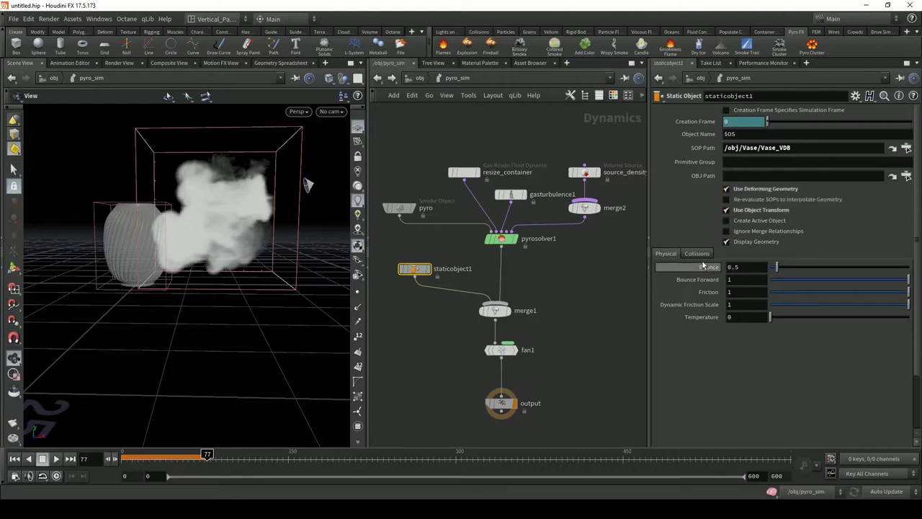
Step: Return to the first frame and set staticobject1's RBD Solver collision volume Mode to Volume Sample
{"action": "left_click", "coordinate": [14, 459]}
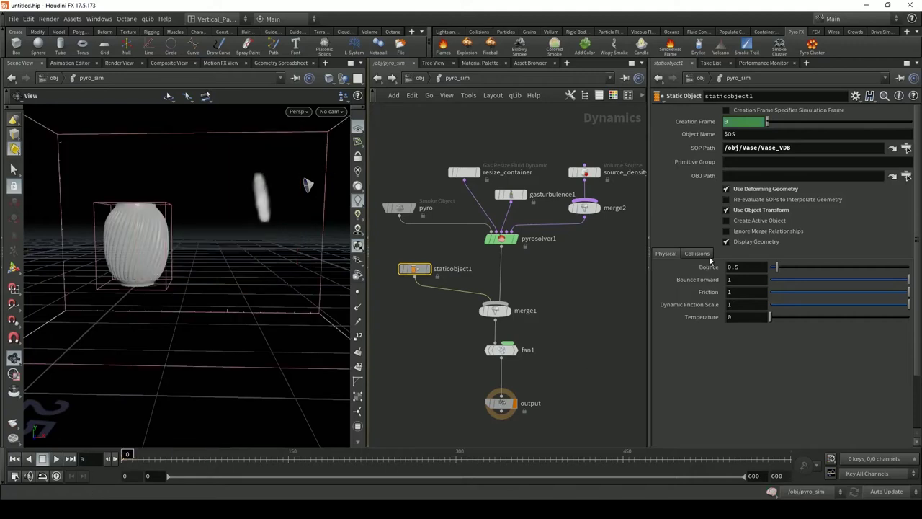
{"action": "left_click", "coordinate": [697, 253]}
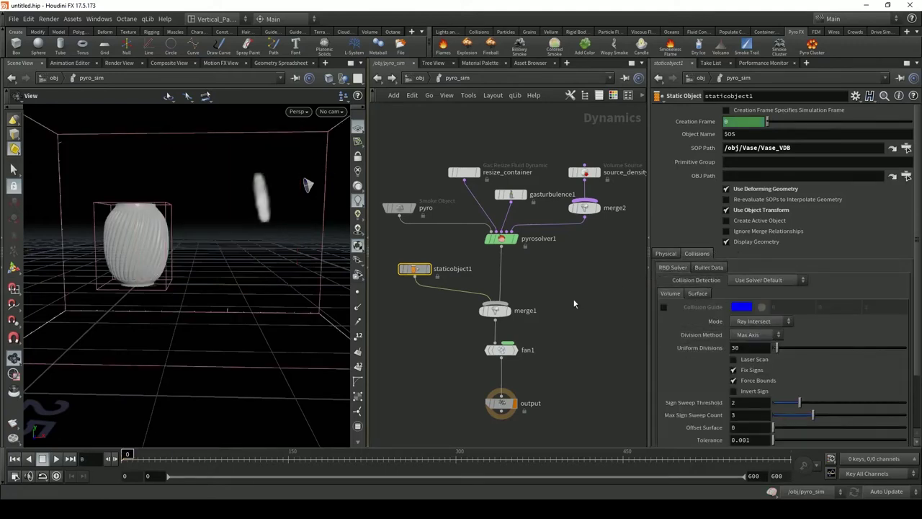
{"action": "left_click", "coordinate": [747, 322]}
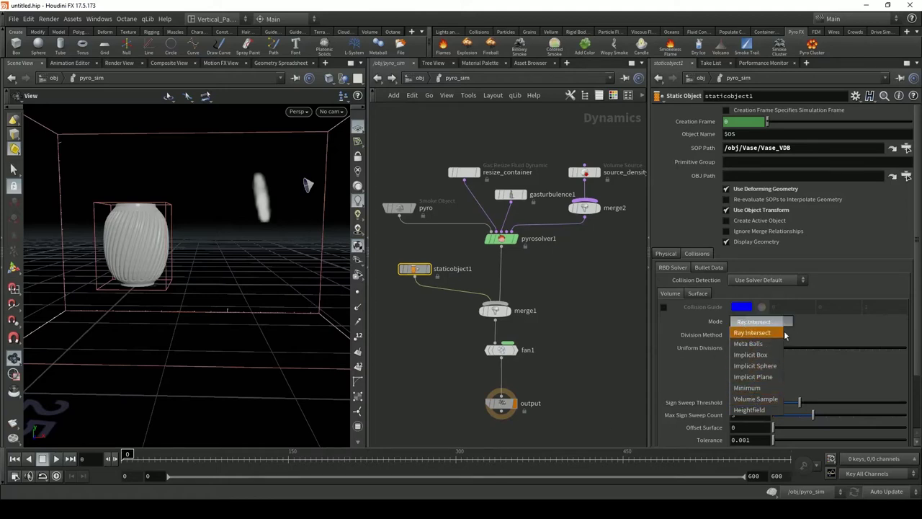
{"action": "left_click", "coordinate": [756, 332]}
{"action": "left_click", "coordinate": [763, 322]}
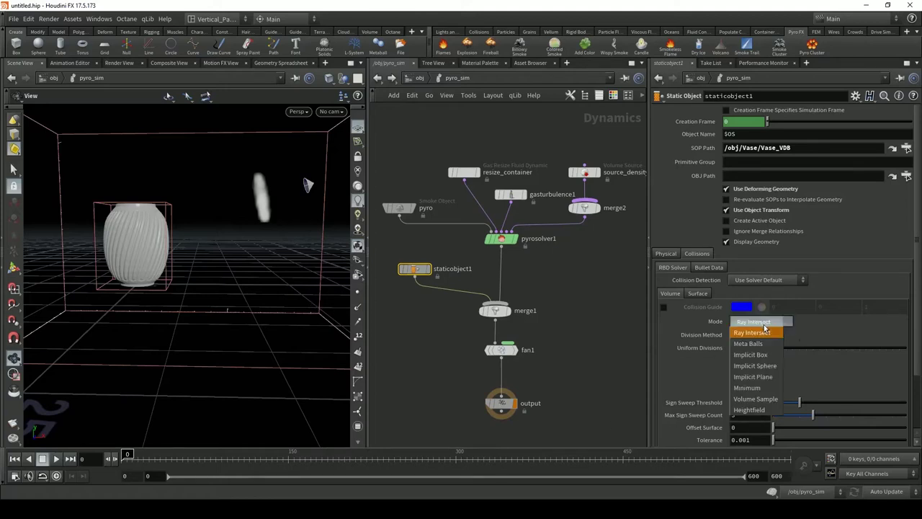
{"action": "left_click", "coordinate": [735, 414]}
Step: Set the collision Proxy Volume to /obj/Vase/Vase_VDB and the Division Method to By Size
{"action": "scroll", "coordinate": [711, 371], "scroll_direction": "down", "scroll_amount": 3}
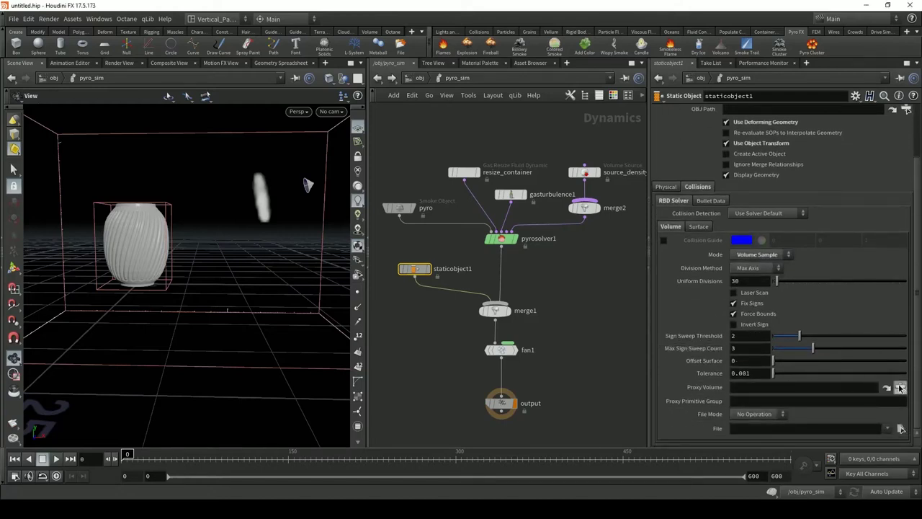
{"action": "left_click", "coordinate": [900, 387]}
{"action": "scroll", "coordinate": [841, 128], "scroll_direction": "up", "scroll_amount": 1}
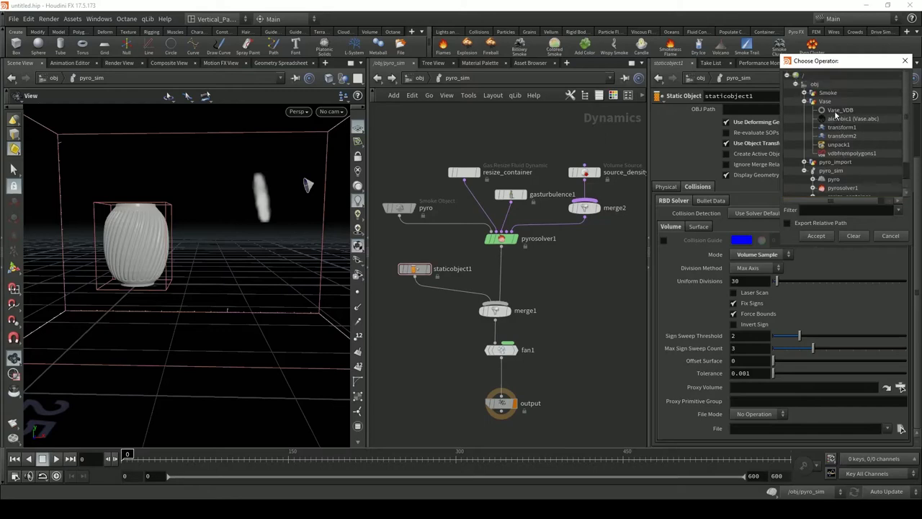
{"action": "double_click", "coordinate": [837, 110]}
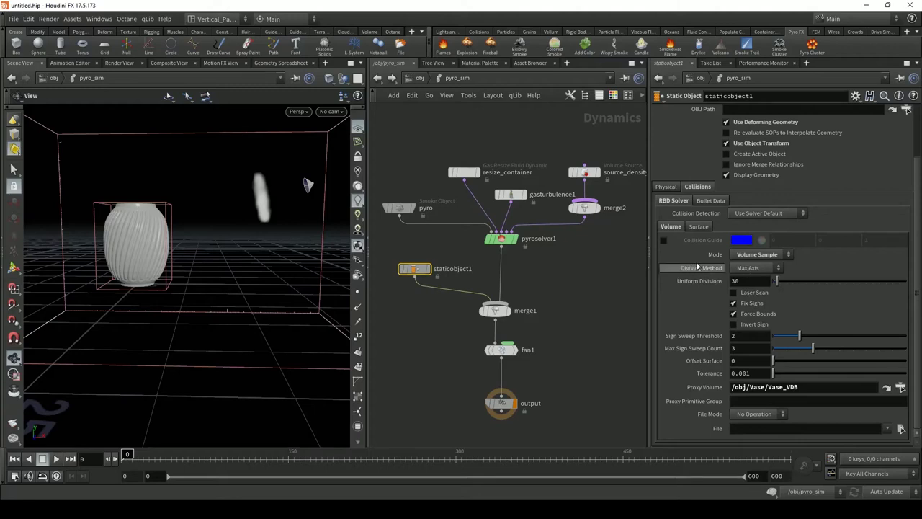
{"action": "left_click", "coordinate": [751, 271]}
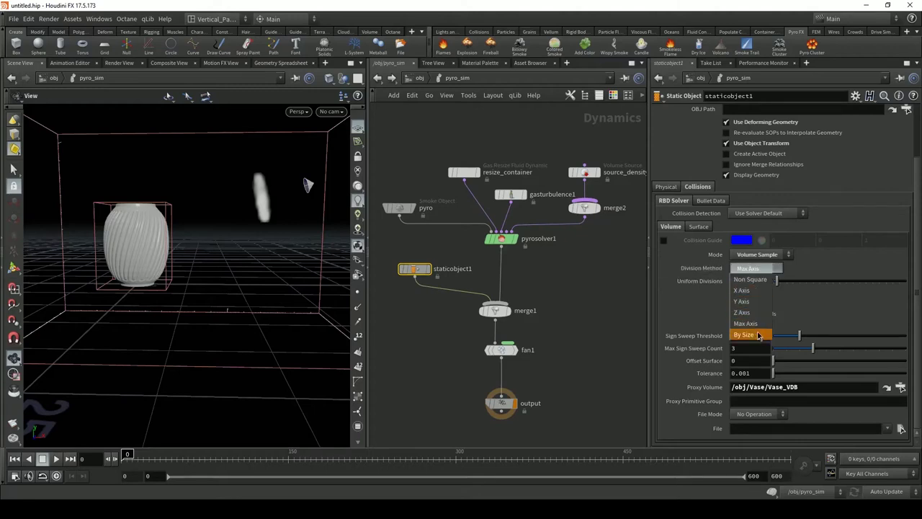
{"action": "left_click", "coordinate": [750, 333]}
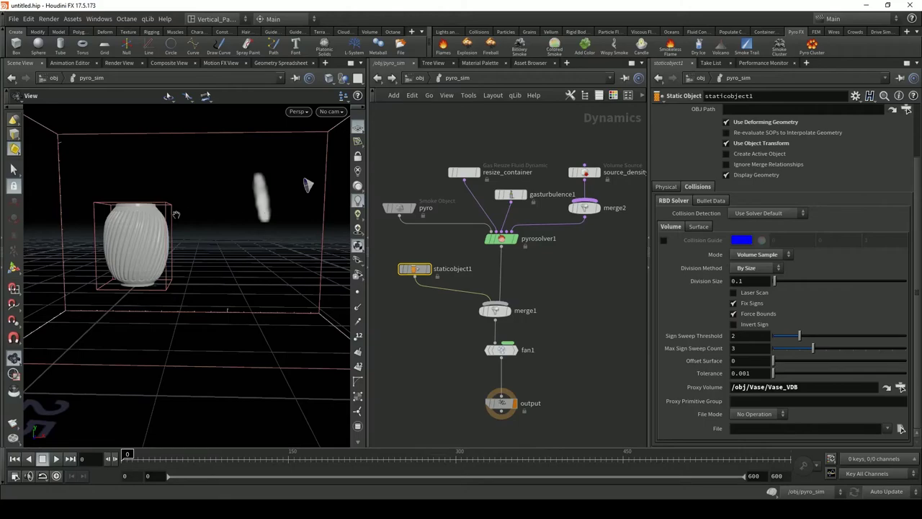
Step: Hide the Vase object at the object level, and return to the pyro_sim network
{"action": "left_click_drag", "start_coordinate": [260, 242], "coordinate": [160, 271]}
{"action": "scroll", "coordinate": [160, 271], "scroll_direction": "up", "scroll_amount": 3}
{"action": "middle_click_drag", "start_coordinate": [160, 271], "coordinate": [171, 290]}
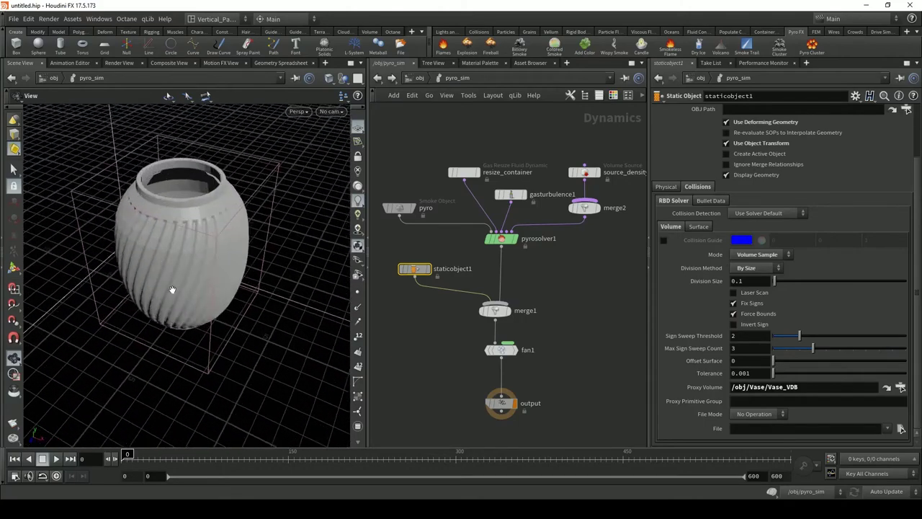
{"action": "left_click_drag", "start_coordinate": [171, 290], "coordinate": [182, 256]}
{"action": "left_click", "coordinate": [419, 78]}
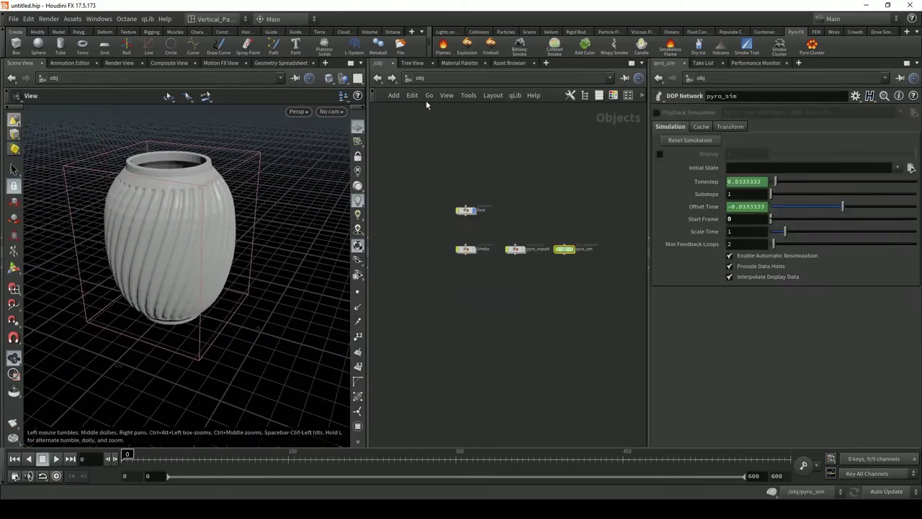
{"action": "left_click", "coordinate": [473, 210]}
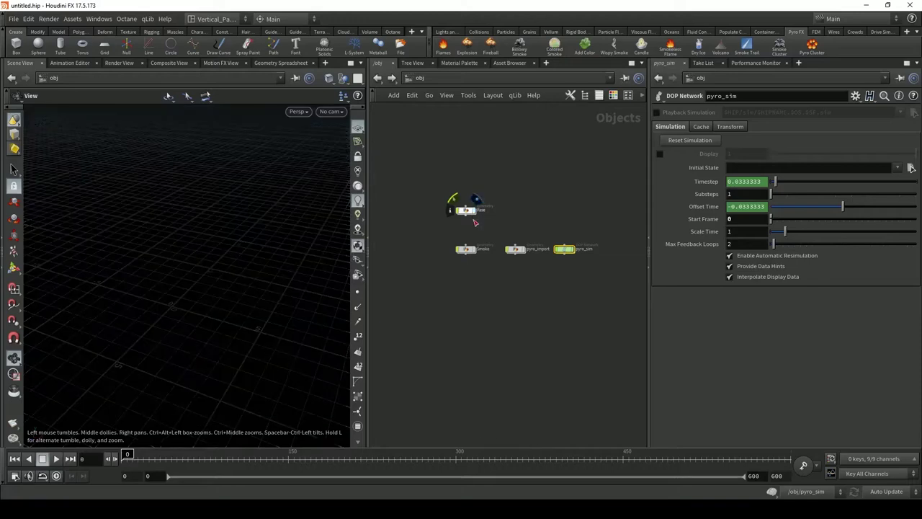
{"action": "double_click", "coordinate": [565, 250]}
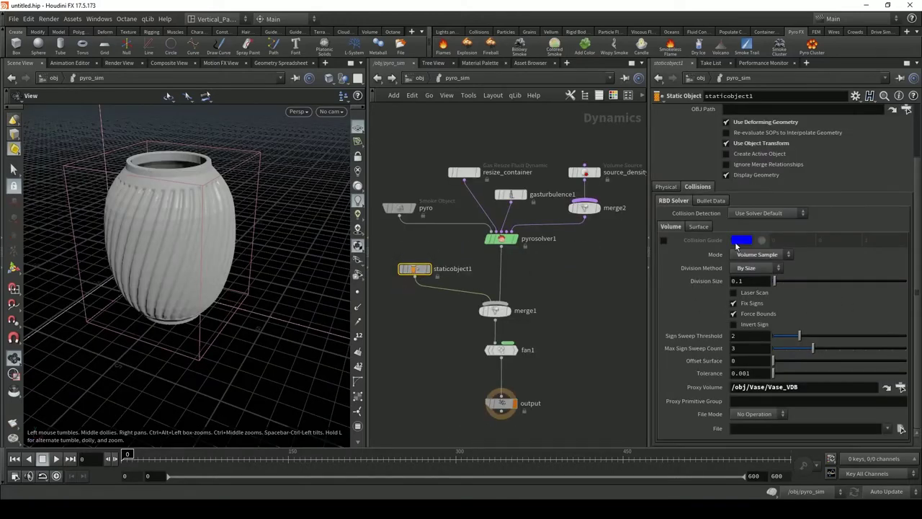
Step: Enable staticobject1's Collision Guide and set its collision volume Offset Surface to 0.03
{"action": "left_click", "coordinate": [664, 241]}
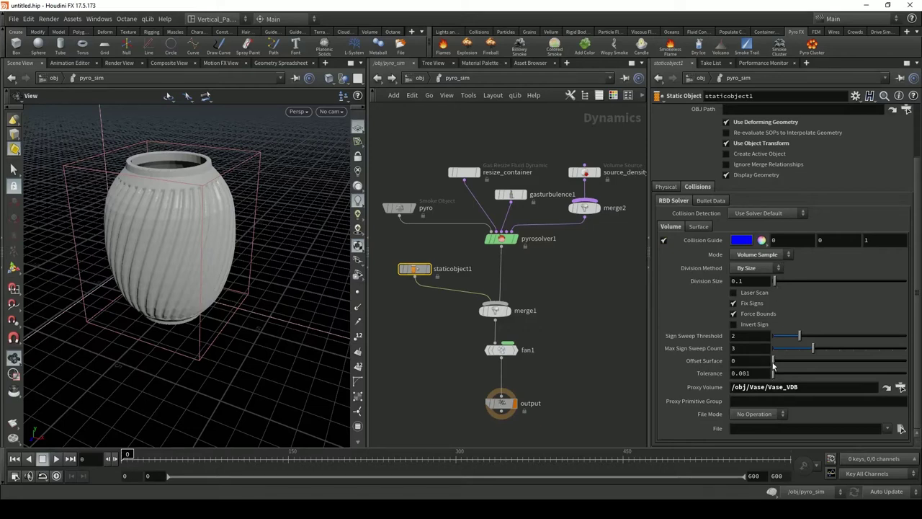
{"action": "left_click_drag", "start_coordinate": [773, 366], "coordinate": [775, 368]}
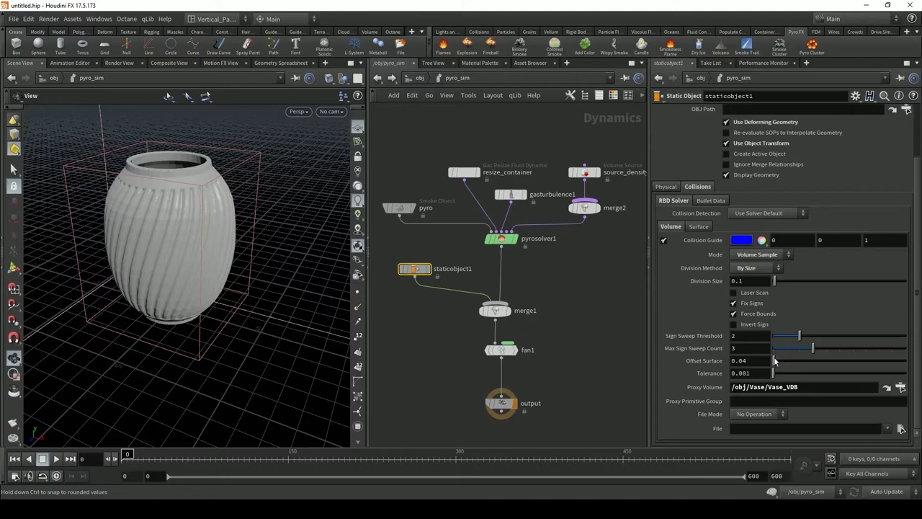
{"action": "left_click_drag", "start_coordinate": [768, 366], "coordinate": [772, 363]}
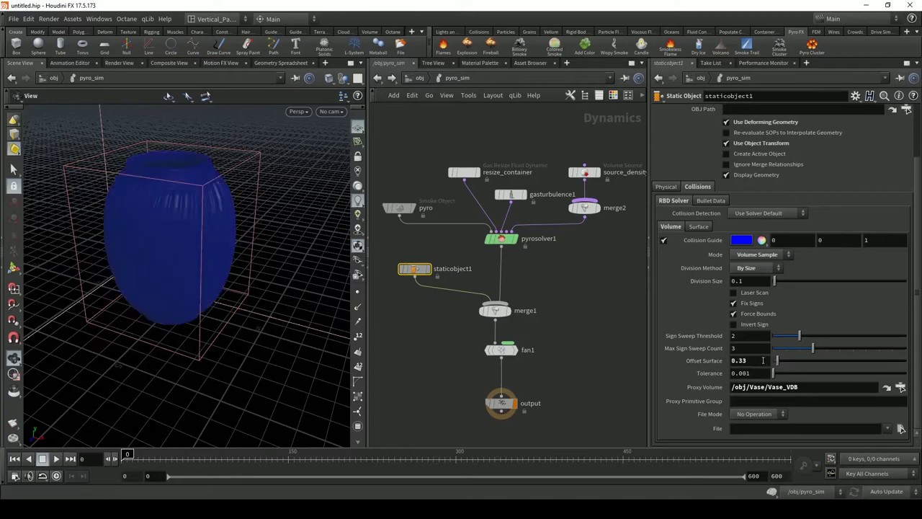
{"action": "key", "text": "ctrl+z"}
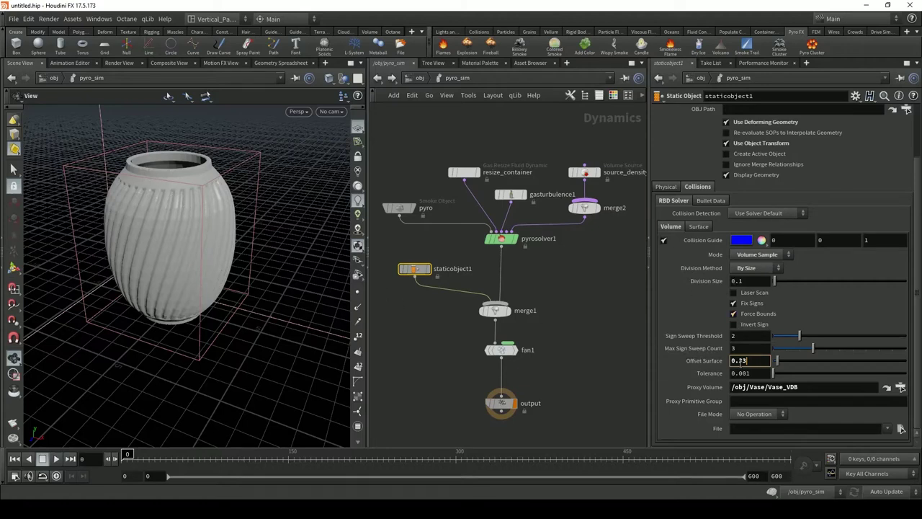
{"action": "key", "text": "Return"}
{"action": "left_click", "coordinate": [750, 362]}
{"action": "key", "text": "Return"}
{"action": "left_click", "coordinate": [747, 359]}
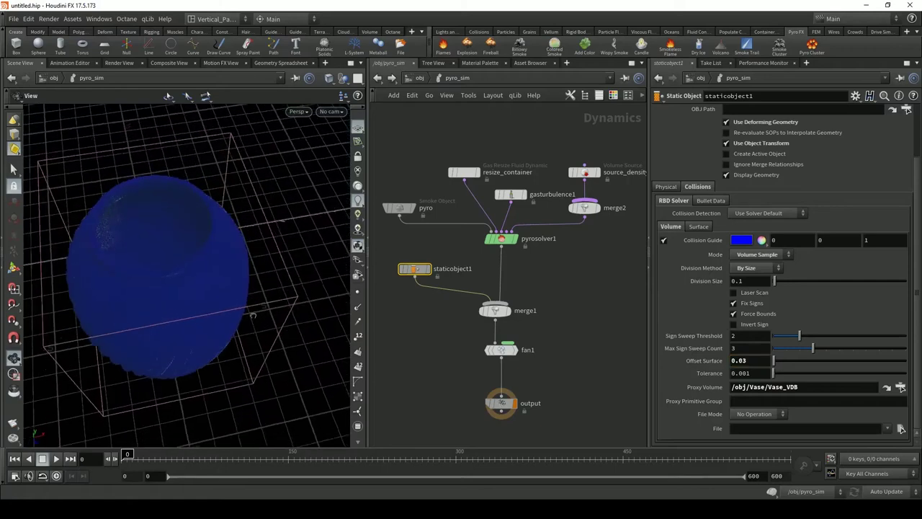
{"action": "left_click_drag", "start_coordinate": [110, 222], "coordinate": [241, 317]}
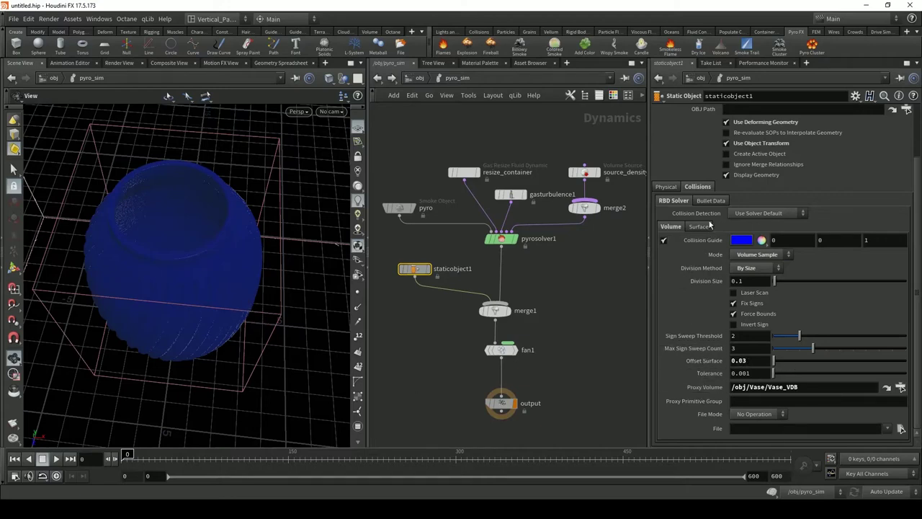
Step: Set staticobject1's Collision Detection to Use Volume Collisions and play the simulation
{"action": "left_click", "coordinate": [768, 212]}
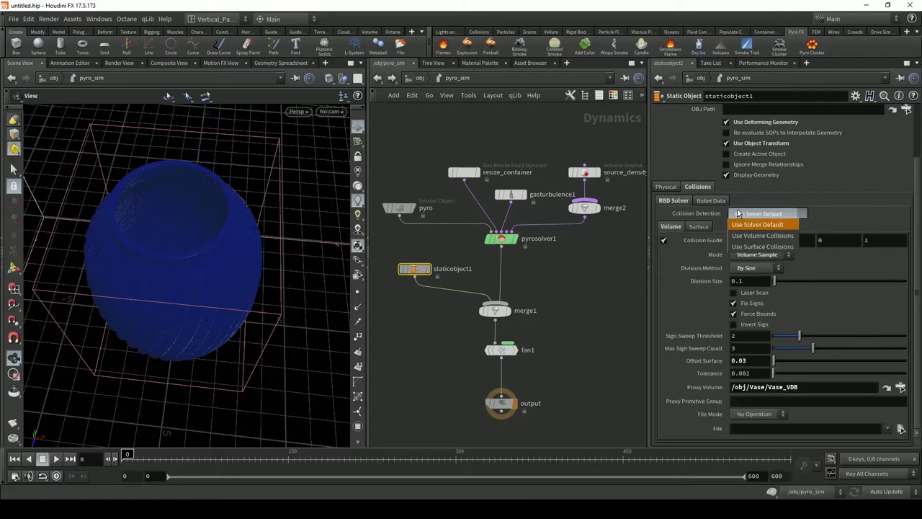
{"action": "left_click", "coordinate": [760, 224]}
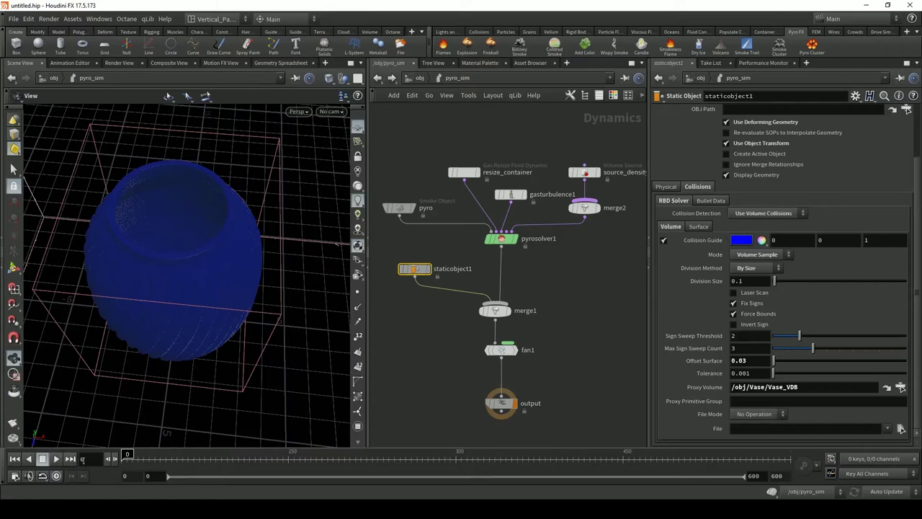
{"action": "left_click", "coordinate": [57, 459]}
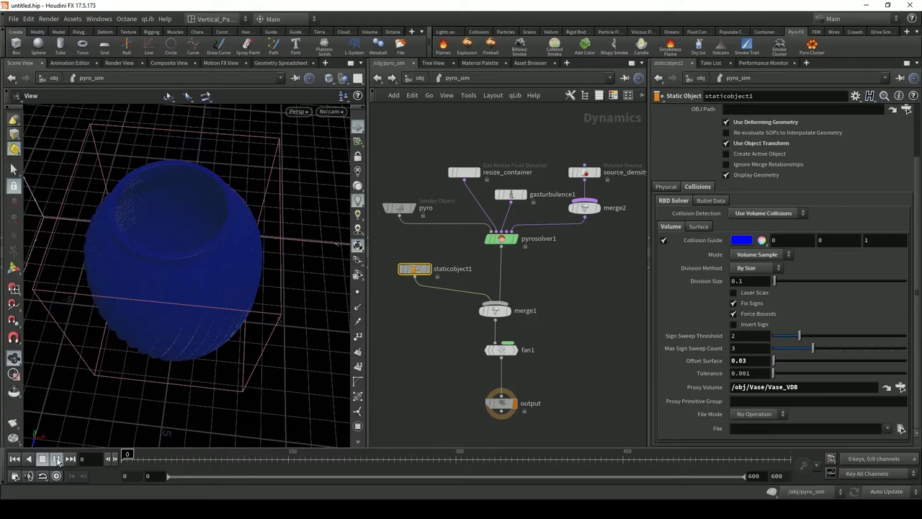
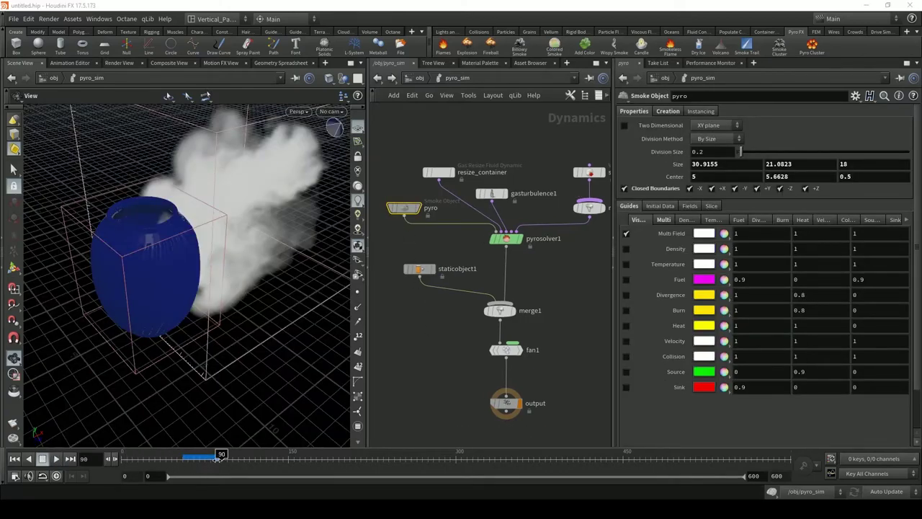
Step: Inspect the smoke inside the vase collider, set the pyro smoke object's Division Size to 0.05, and return to the first frame
{"action": "left_click_drag", "start_coordinate": [115, 229], "coordinate": [179, 259], "text": "alt"}
{"action": "left_click_drag", "start_coordinate": [152, 242], "coordinate": [155, 186]}
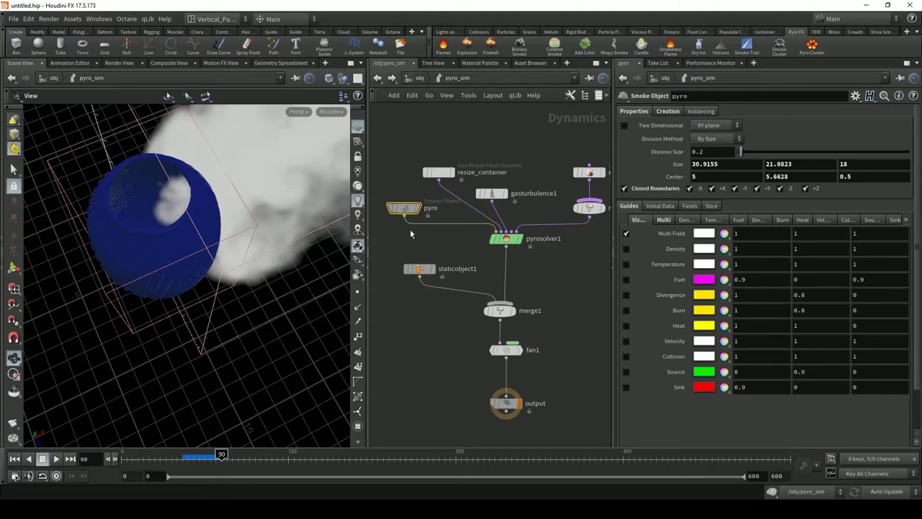
{"action": "mouse_move", "coordinate": [405, 211]}
{"action": "left_click_drag", "start_coordinate": [164, 229], "coordinate": [136, 284], "text": "alt"}
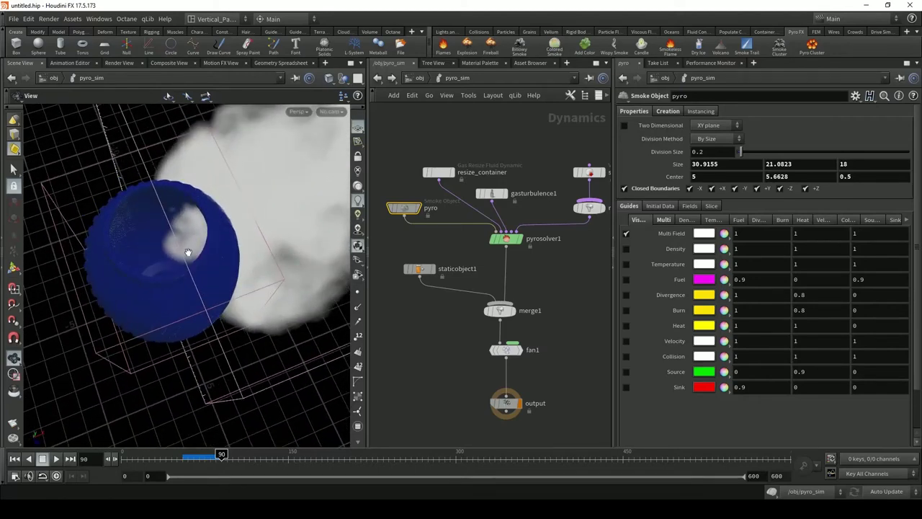
{"action": "left_click_drag", "start_coordinate": [187, 252], "coordinate": [206, 234], "text": "alt"}
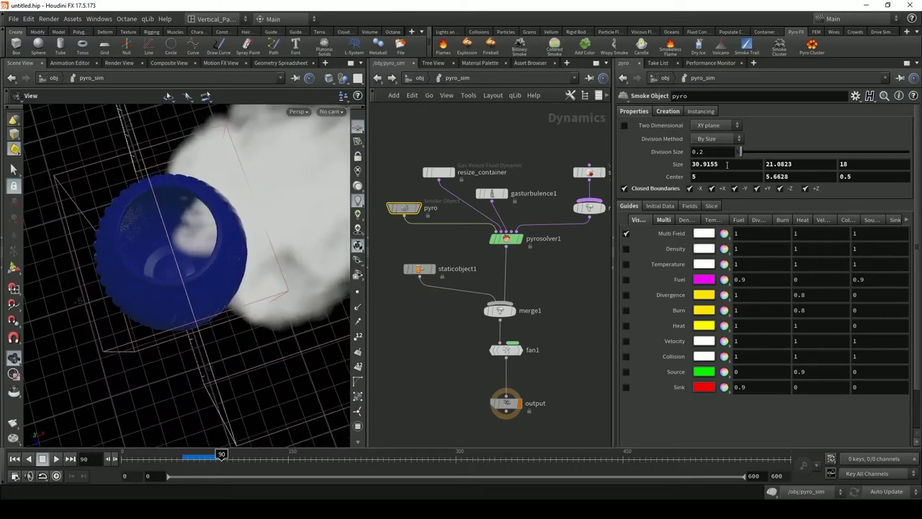
{"action": "left_click", "coordinate": [719, 154]}
{"action": "key", "text": "Return"}
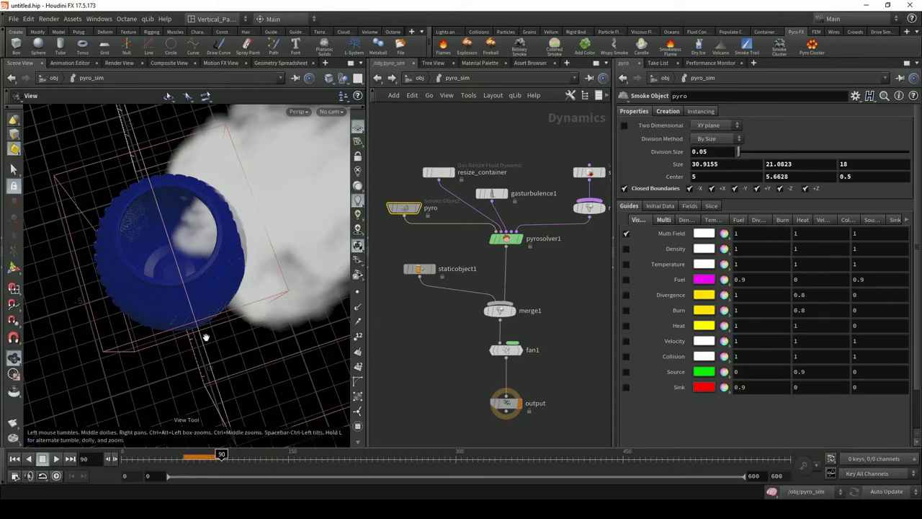
{"action": "key", "text": "ctrl+Up"}
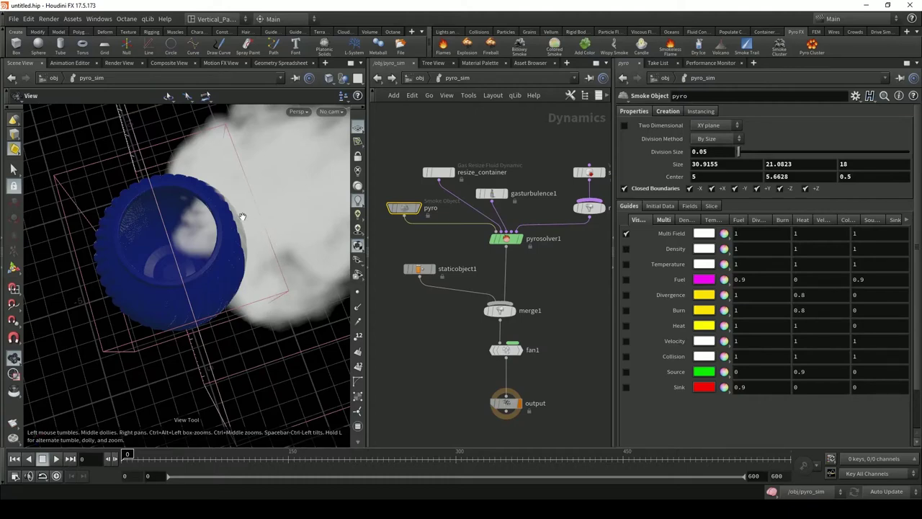
{"action": "left_click_drag", "start_coordinate": [240, 213], "coordinate": [283, 231]}
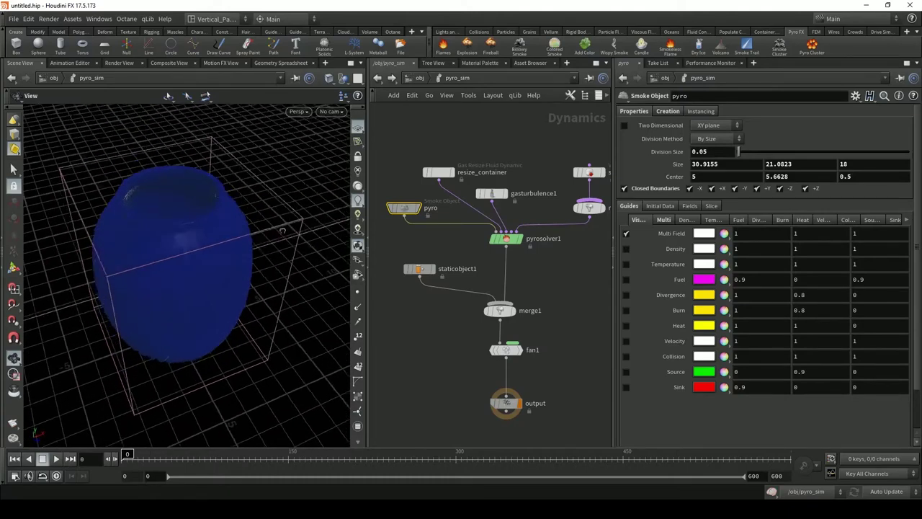
{"action": "middle_click_drag", "start_coordinate": [282, 231], "coordinate": [175, 233]}
{"action": "left_click_drag", "start_coordinate": [175, 233], "coordinate": [238, 238]}
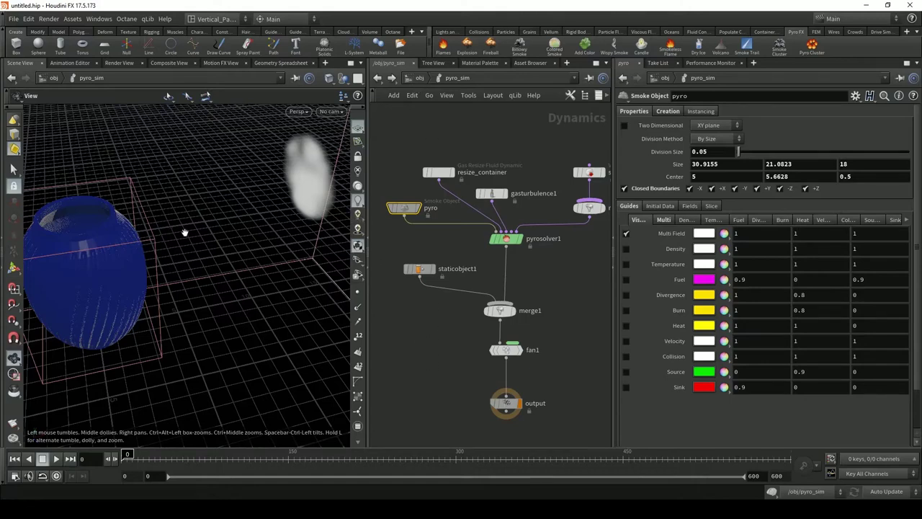
Step: Open the pyro_import network, move the Dop Import node clear of import_pyrofields, and select import_pyrofields
{"action": "left_click", "coordinate": [419, 80]}
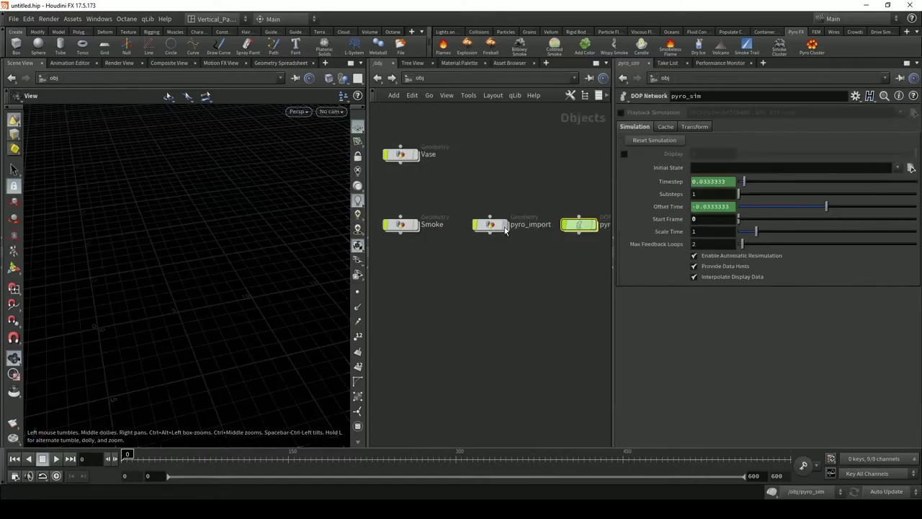
{"action": "double_click", "coordinate": [479, 220]}
{"action": "middle_click_drag", "start_coordinate": [504, 348], "coordinate": [469, 278]}
{"action": "scroll", "coordinate": [454, 269], "scroll_direction": "down", "scroll_amount": 1}
{"action": "left_click_drag", "start_coordinate": [508, 247], "coordinate": [575, 284]}
{"action": "left_click", "coordinate": [435, 205]}
{"action": "middle_click_drag", "start_coordinate": [438, 270], "coordinate": [423, 269]}
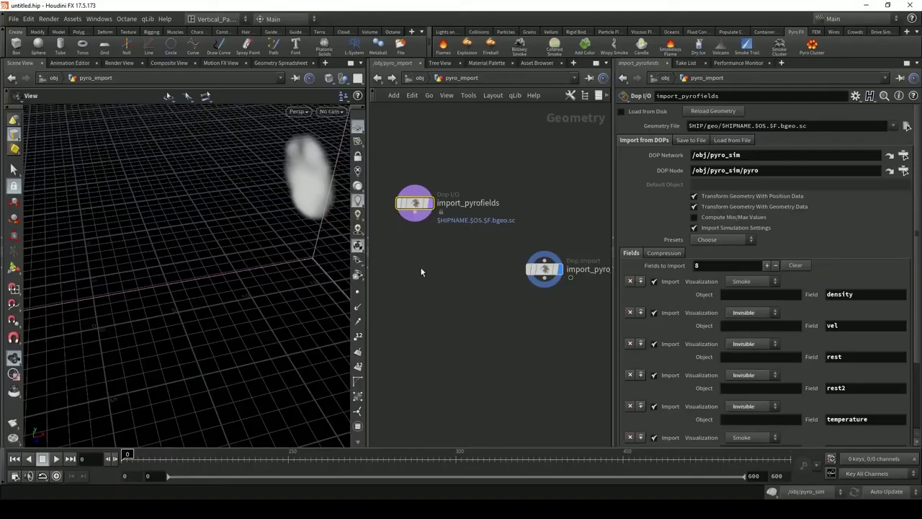
{"action": "middle_click_drag", "start_coordinate": [471, 287], "coordinate": [515, 318]}
Step: Add a File Cache node below import_pyrofields and wire import_pyrofields into it
{"action": "key", "text": "Tab"}
{"action": "type", "text": "file"}
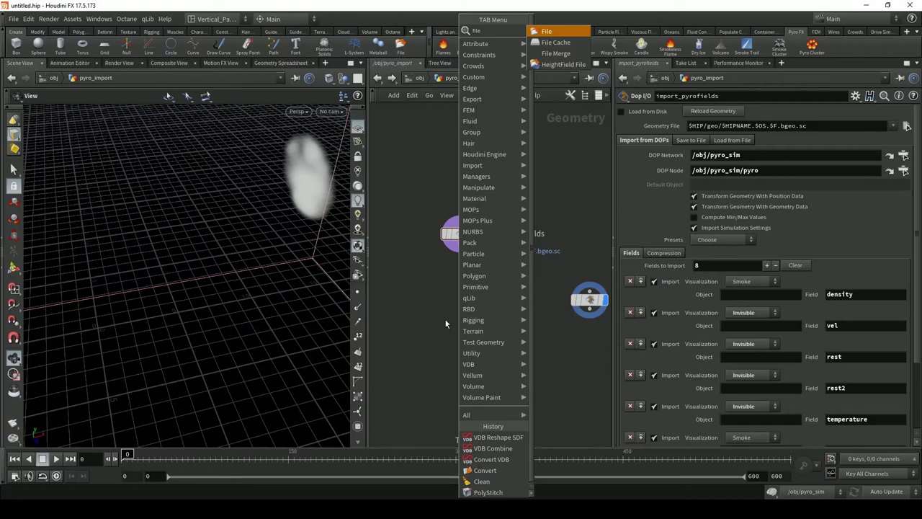
{"action": "key", "text": "Down"}
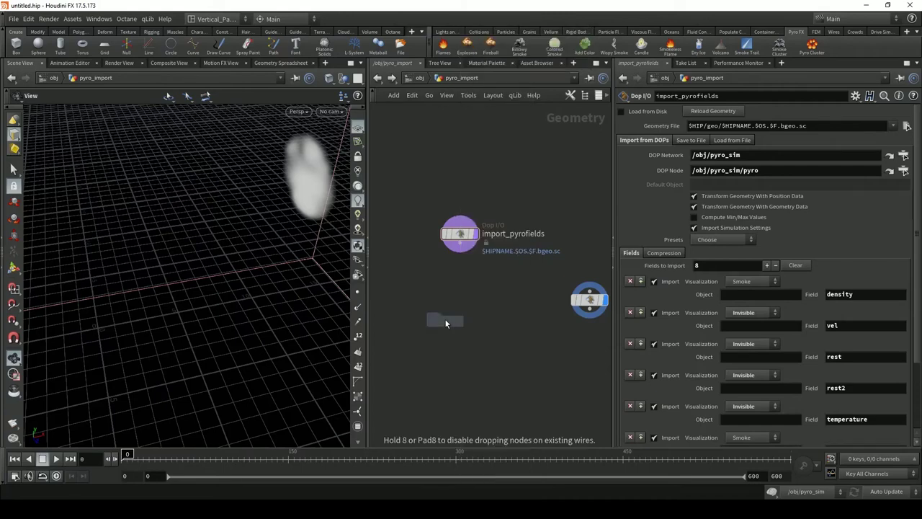
{"action": "key", "text": "Return"}
{"action": "left_click", "coordinate": [460, 285]}
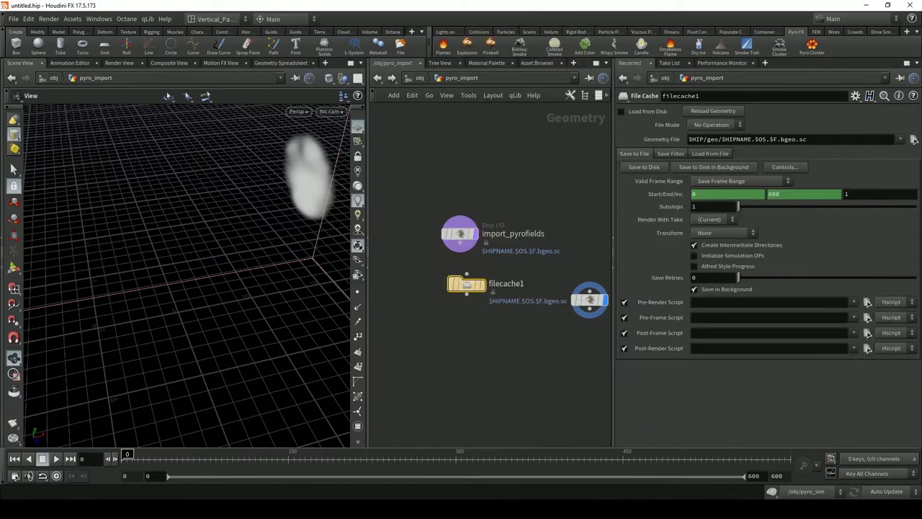
{"action": "left_click_drag", "start_coordinate": [458, 285], "coordinate": [451, 295]}
{"action": "middle_click_drag", "start_coordinate": [461, 271], "coordinate": [450, 270]}
{"action": "left_click_drag", "start_coordinate": [448, 241], "coordinate": [449, 285]}
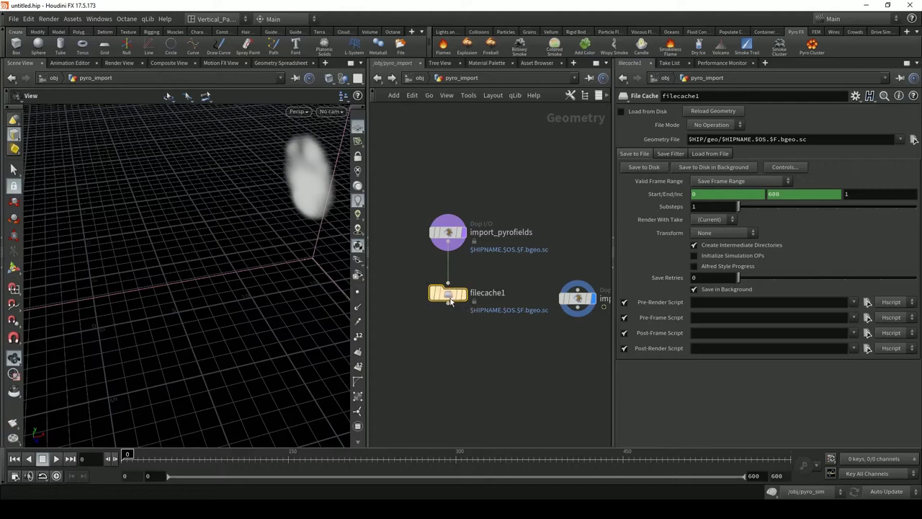
Step: Set the file cache's Geometry File to X:/Powder Grains/pyrocache.$OS.$F.bgeo.sc and its end frame to 150
{"action": "left_click", "coordinate": [623, 113]}
{"action": "left_click", "coordinate": [620, 112]}
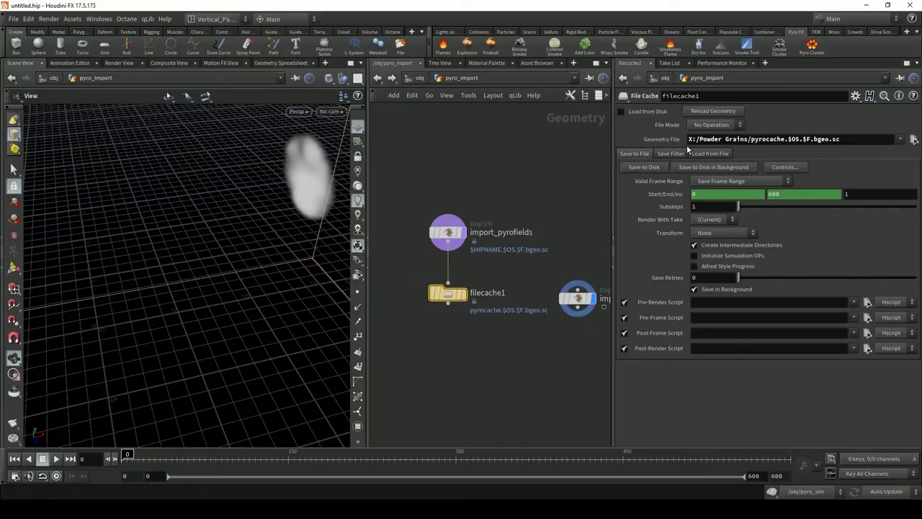
{"action": "double_click", "coordinate": [782, 195]}
{"action": "type", "text": "1"}
{"action": "key", "text": "Return"}
{"action": "right_click", "coordinate": [779, 195]}
{"action": "left_click", "coordinate": [810, 333]}
{"action": "double_click", "coordinate": [778, 195]}
{"action": "type", "text": "150"}
{"action": "key", "text": "Return"}
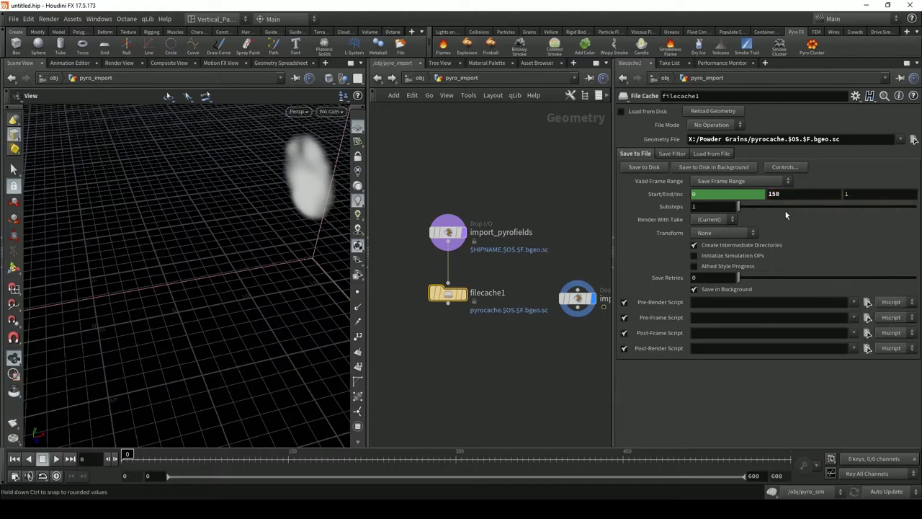
Step: Set the file cache's File Mode to Write Files and save the smoke frame range to disk
{"action": "left_click", "coordinate": [697, 126]}
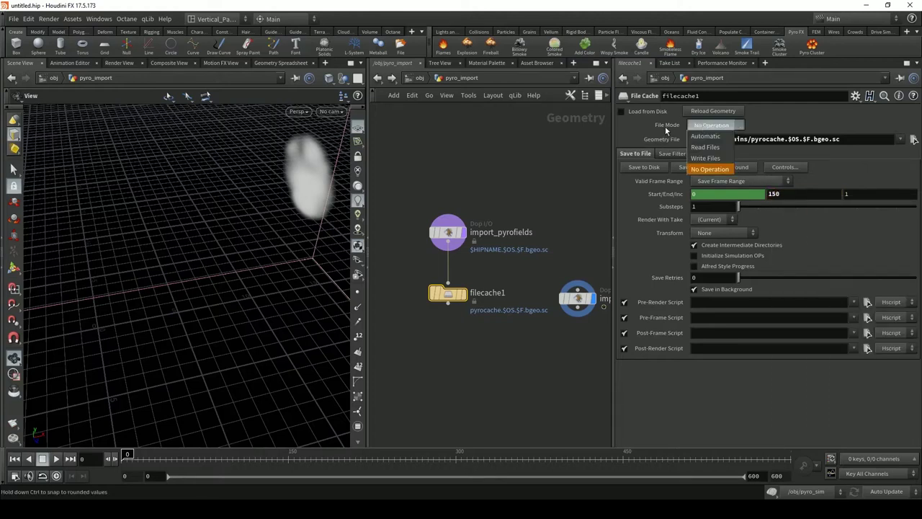
{"action": "left_click", "coordinate": [704, 159]}
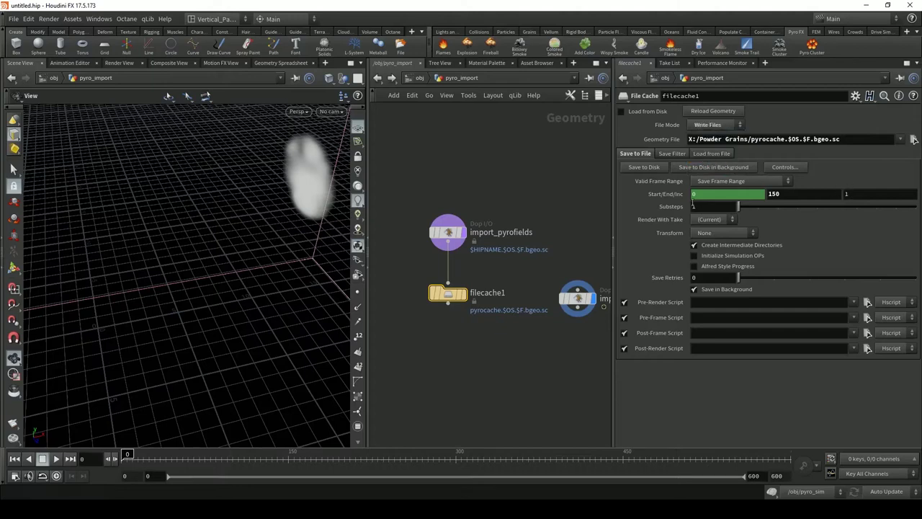
{"action": "left_click", "coordinate": [645, 167]}
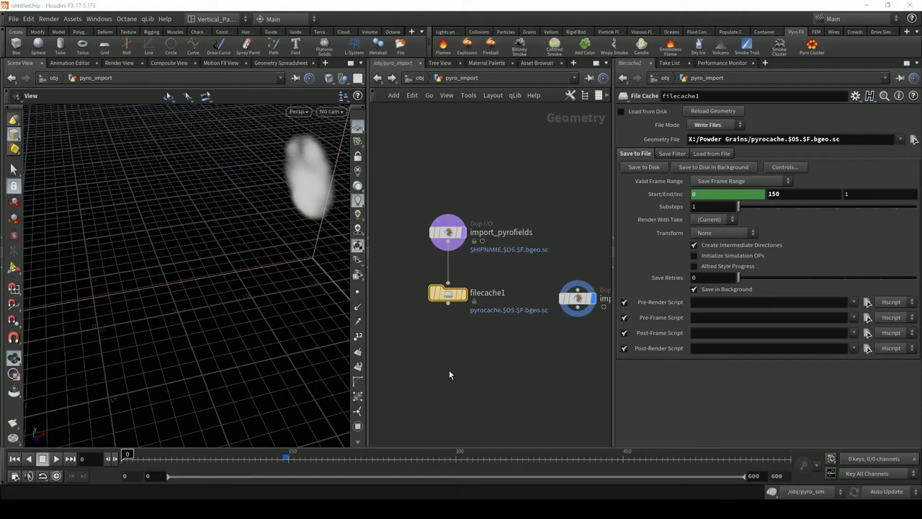
Step: Display the file cache node, interrupt the cooking, and enable Load from Disk
{"action": "mouse_move", "coordinate": [479, 297]}
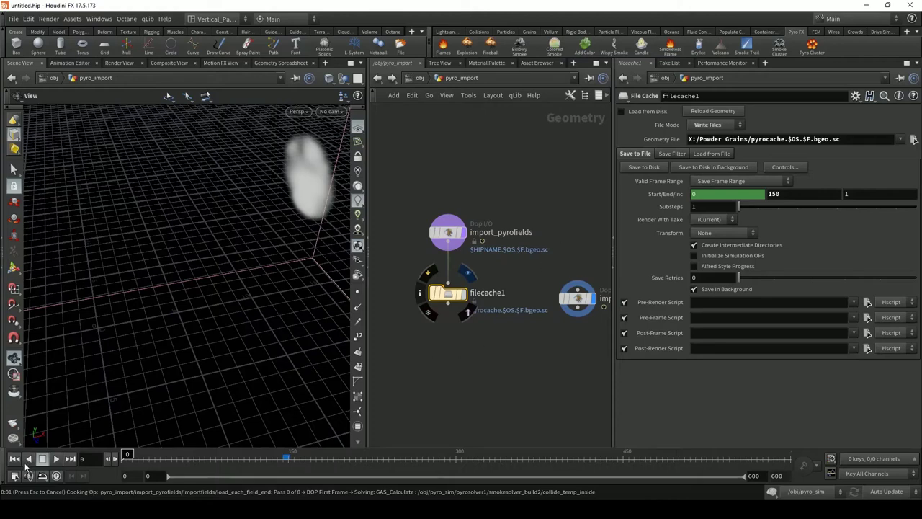
{"action": "key", "text": "Escape"}
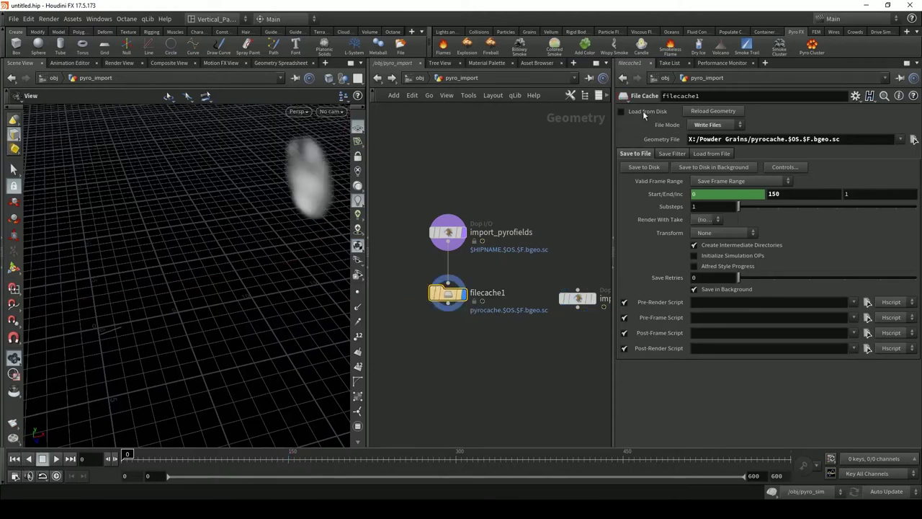
{"action": "left_click", "coordinate": [621, 112]}
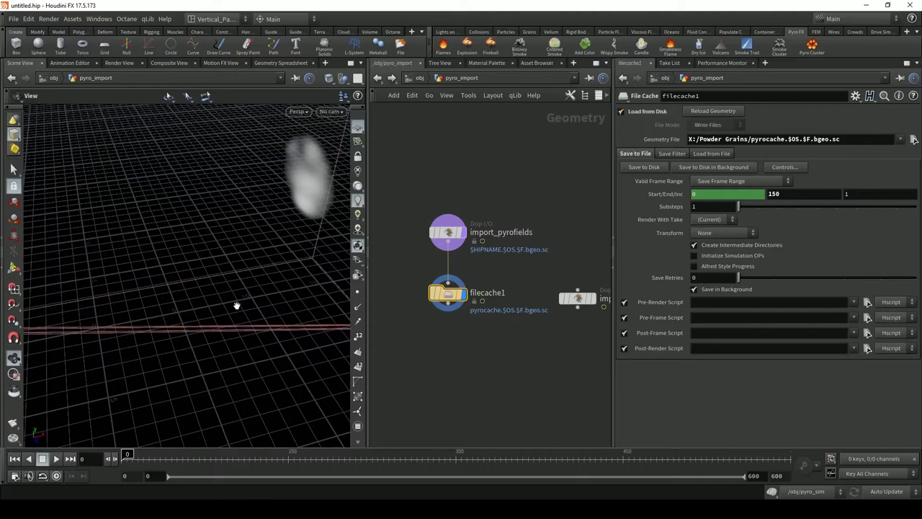
Step: Play back the cached smoke, stop it, and move the timeline to frame 149
{"action": "left_click_drag", "start_coordinate": [237, 305], "coordinate": [208, 350]}
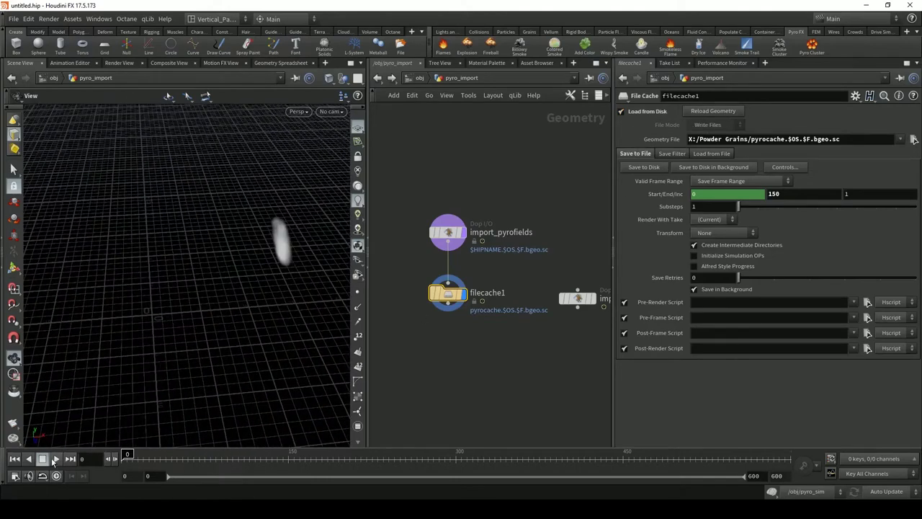
{"action": "left_click", "coordinate": [56, 459]}
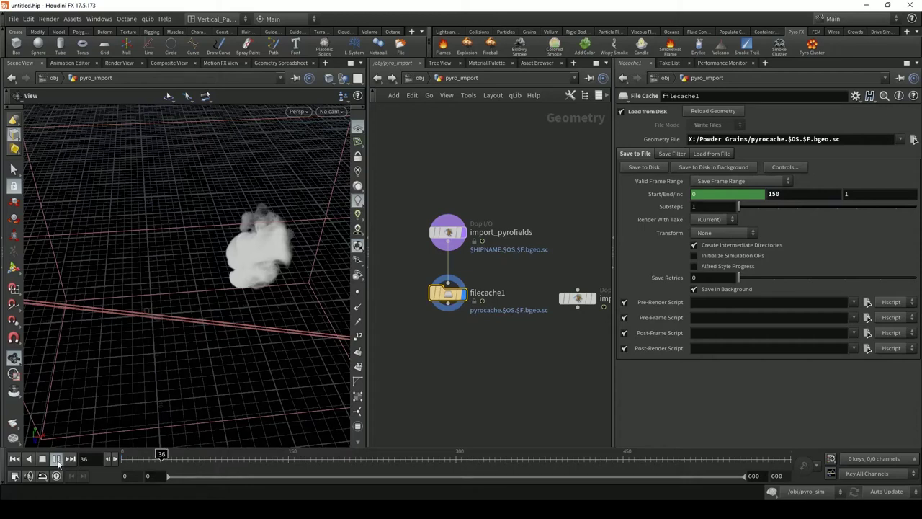
{"action": "key", "text": "Up"}
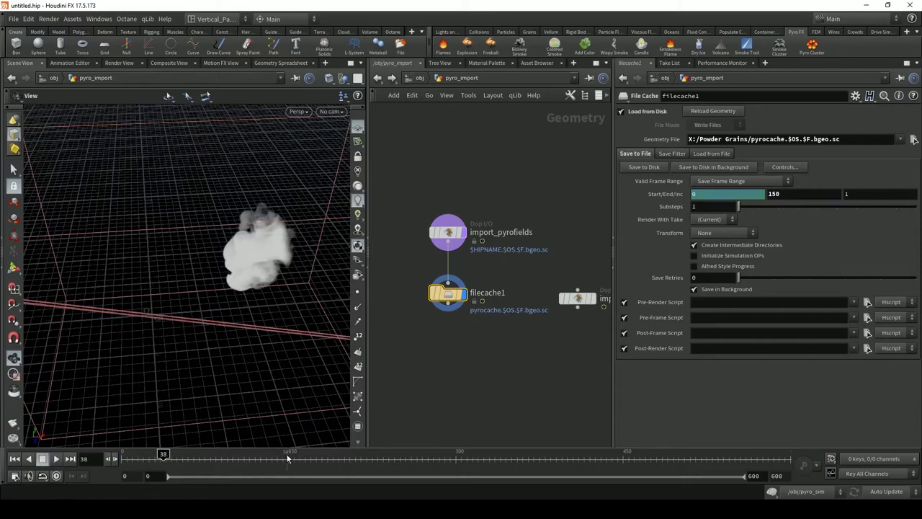
{"action": "left_click", "coordinate": [286, 454]}
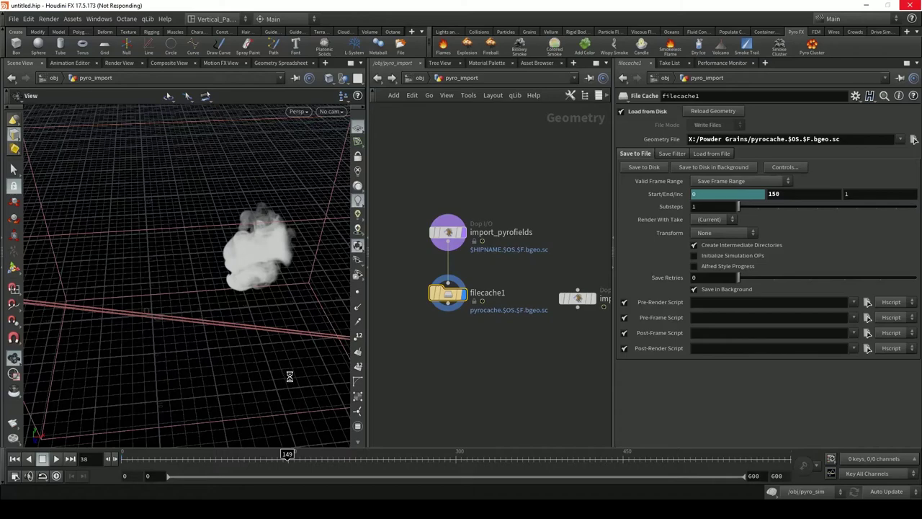
{"action": "left_click_drag", "start_coordinate": [281, 371], "coordinate": [276, 347]}
Step: Return to the object level, display Vase and pyro_import together, and examine the smoke colliding with the vase at frame 149
{"action": "left_click", "coordinate": [420, 79]}
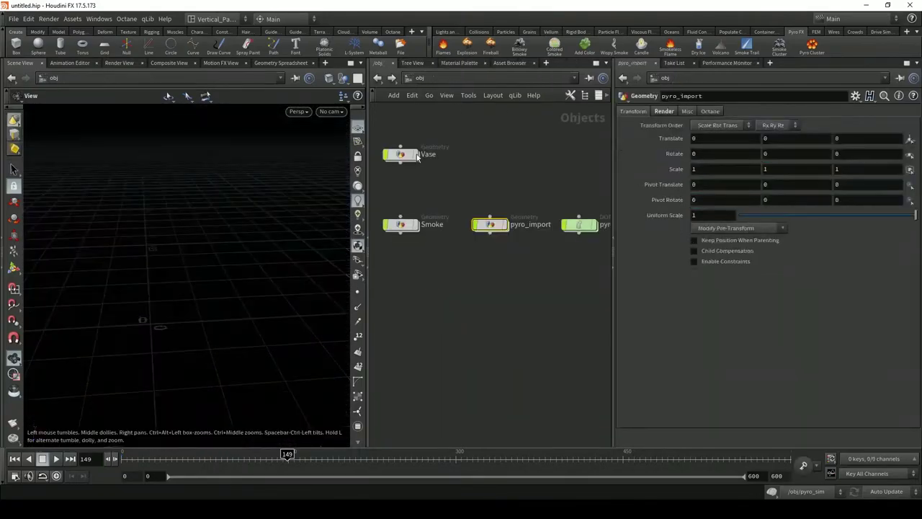
{"action": "left_click", "coordinate": [415, 154]}
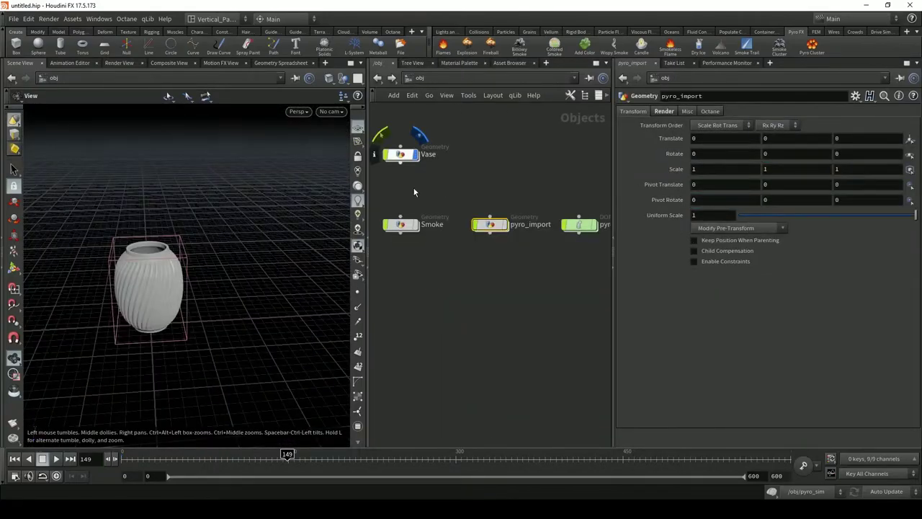
{"action": "left_click", "coordinate": [506, 225]}
{"action": "mouse_move", "coordinate": [216, 263]}
{"action": "left_mouse_down"}
{"action": "mouse_move", "coordinate": [157, 262]}
{"action": "mouse_move", "coordinate": [214, 267]}
{"action": "left_mouse_up"}
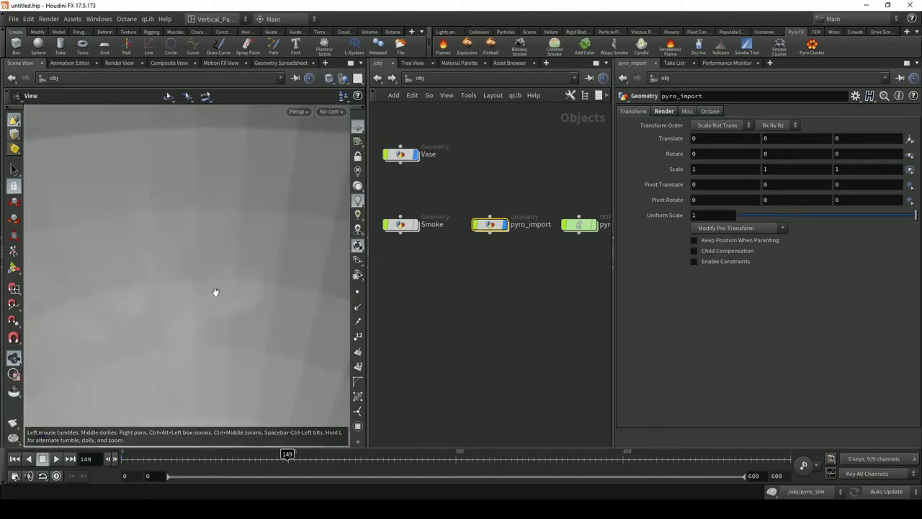
{"action": "middle_click_drag", "start_coordinate": [192, 279], "coordinate": [196, 271]}
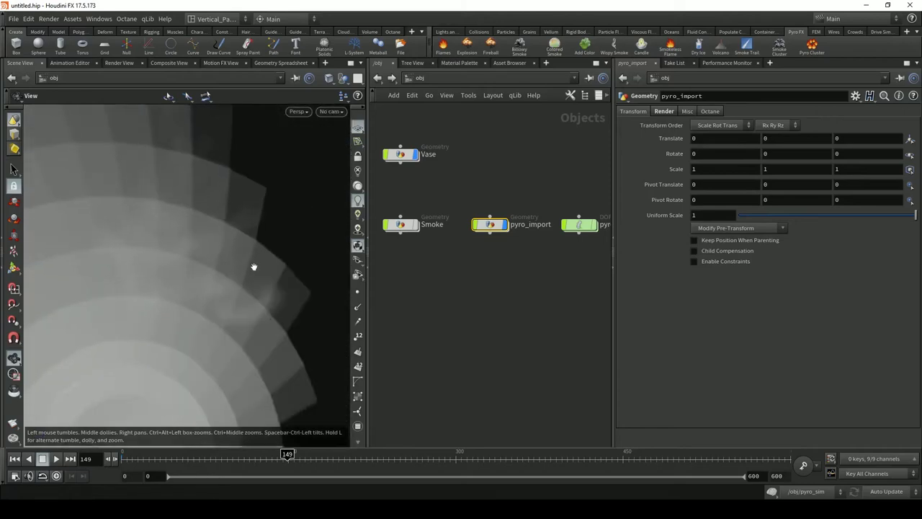
{"action": "left_click_drag", "start_coordinate": [253, 267], "coordinate": [226, 267]}
{"action": "scroll", "coordinate": [223, 289], "scroll_direction": "down", "scroll_amount": 8}
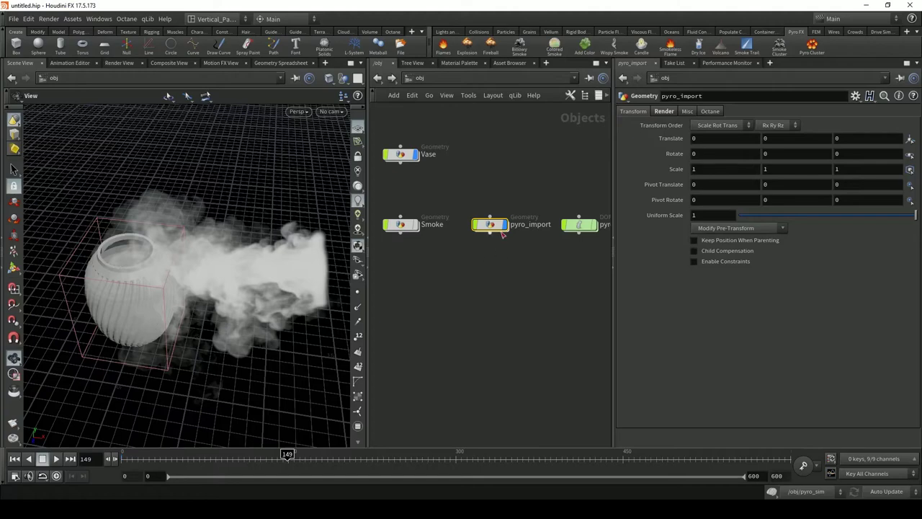
Step: Add a Geometry node at the object level, rename it Particles, and place it below the Smoke node
{"action": "key", "text": "Tab"}
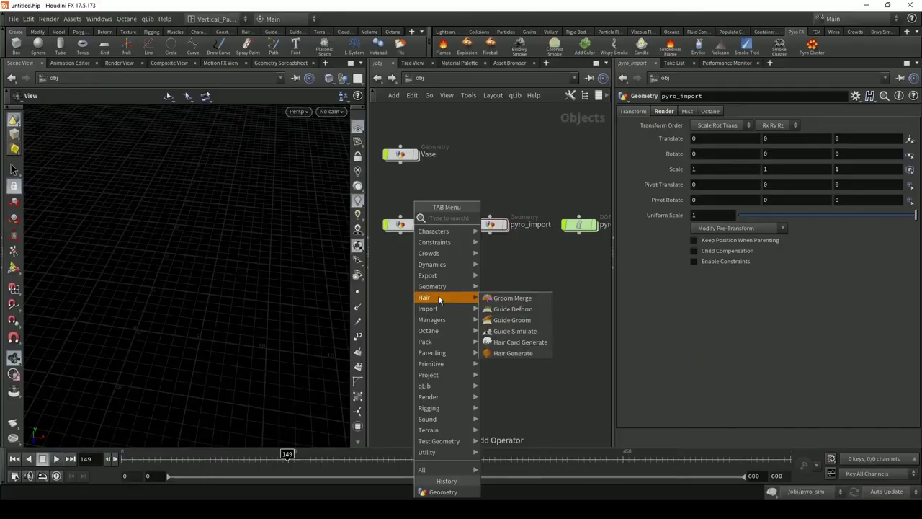
{"action": "type", "text": "geo"}
{"action": "key", "text": "Return"}
{"action": "left_click", "coordinate": [444, 306]}
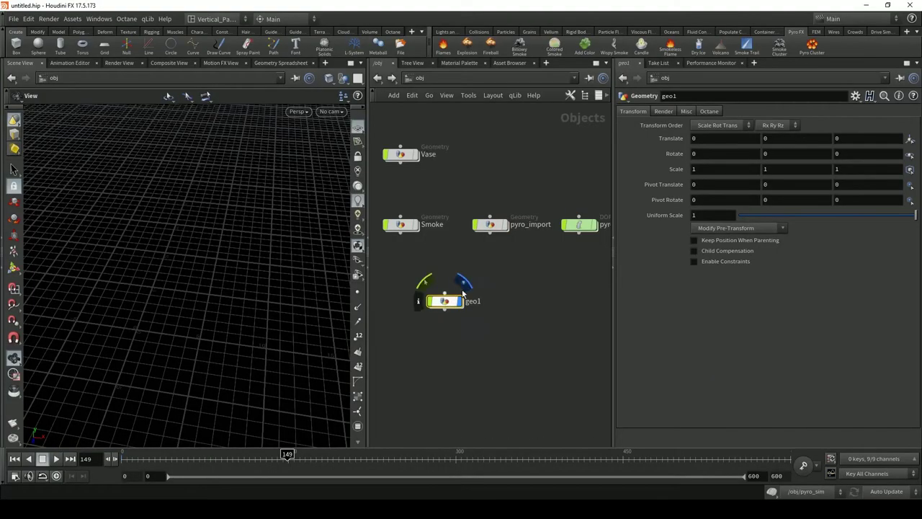
{"action": "double_click", "coordinate": [470, 303]}
{"action": "type", "text": "Par"}
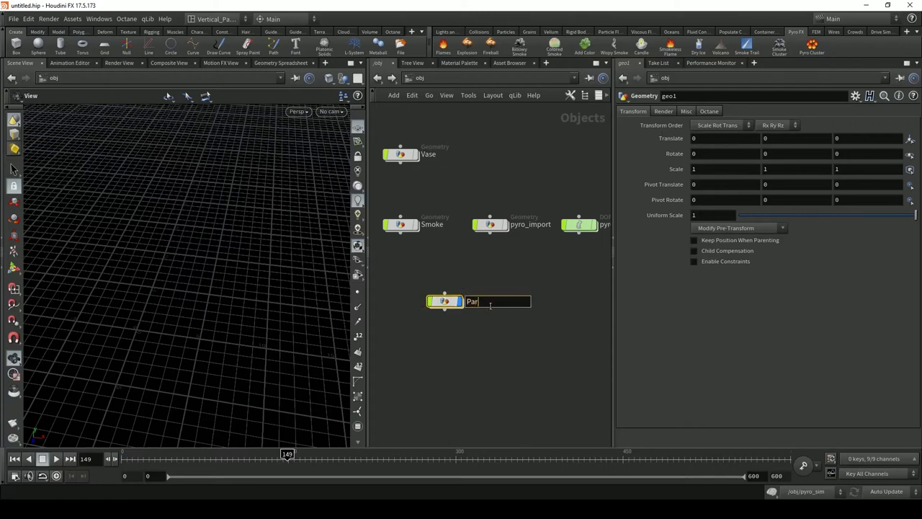
{"action": "type", "text": "ticles"}
{"action": "key", "text": "Return"}
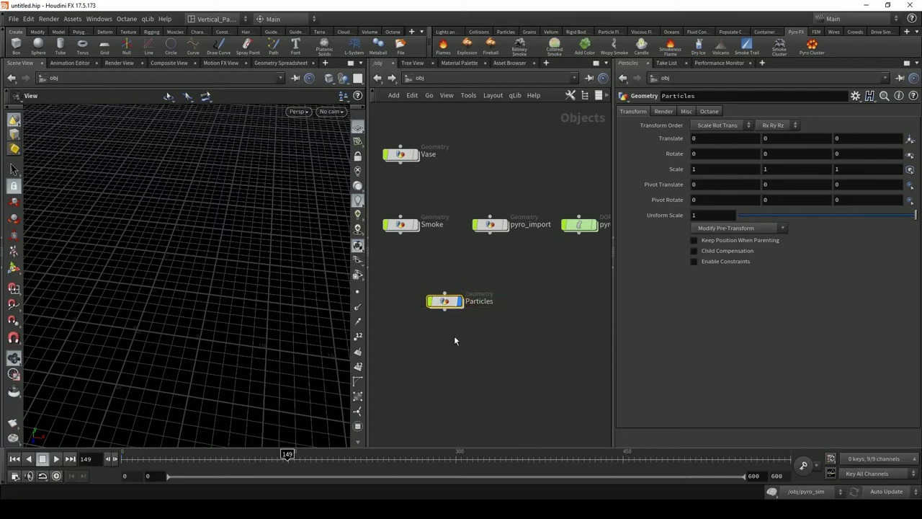
{"action": "left_click_drag", "start_coordinate": [430, 308], "coordinate": [419, 308]}
Step: Add a POP Network inside the Particles object and go inside the network
{"action": "double_click", "coordinate": [412, 310]}
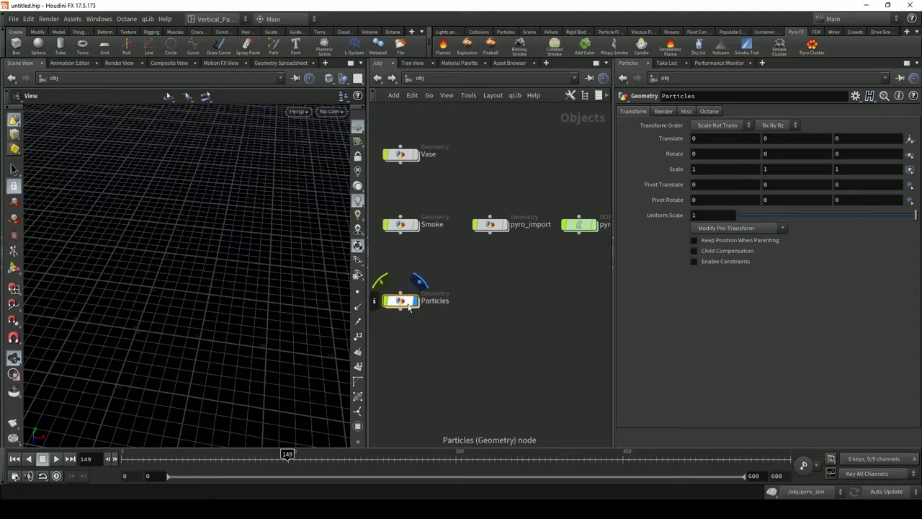
{"action": "key", "text": "Tab"}
{"action": "type", "text": "pop"}
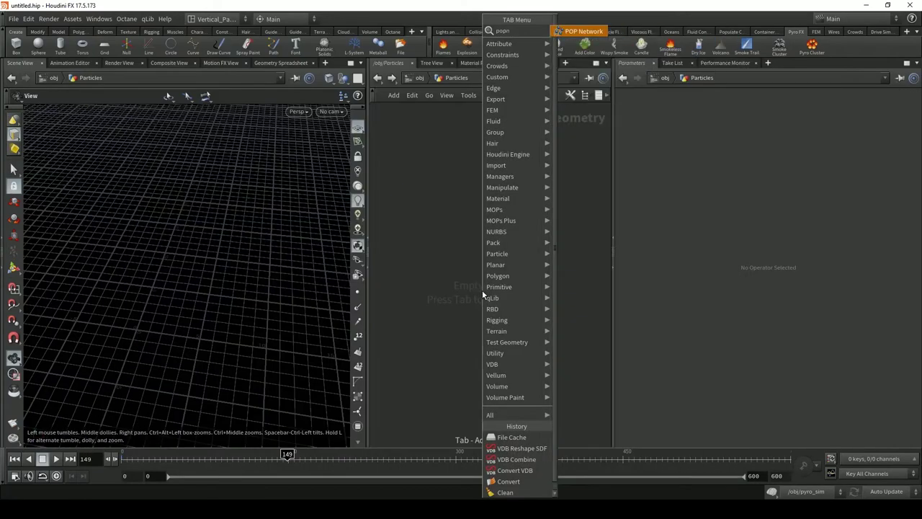
{"action": "key", "text": "Return"}
{"action": "left_click", "coordinate": [482, 291]}
{"action": "double_click", "coordinate": [482, 292]}
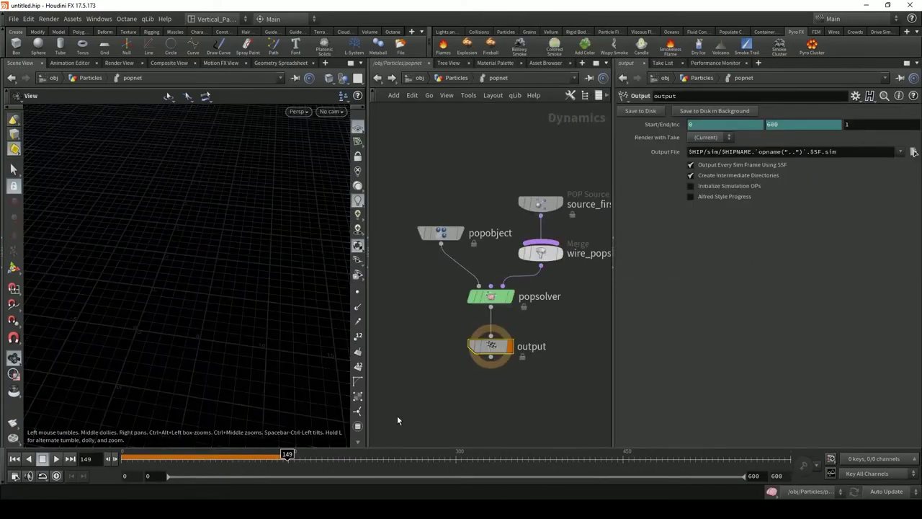
Step: Reset the timeline to frame 0 and spread out the POP nodes, leaving a gap between source_first_input and wire_pops_into_here
{"action": "left_click", "coordinate": [14, 458]}
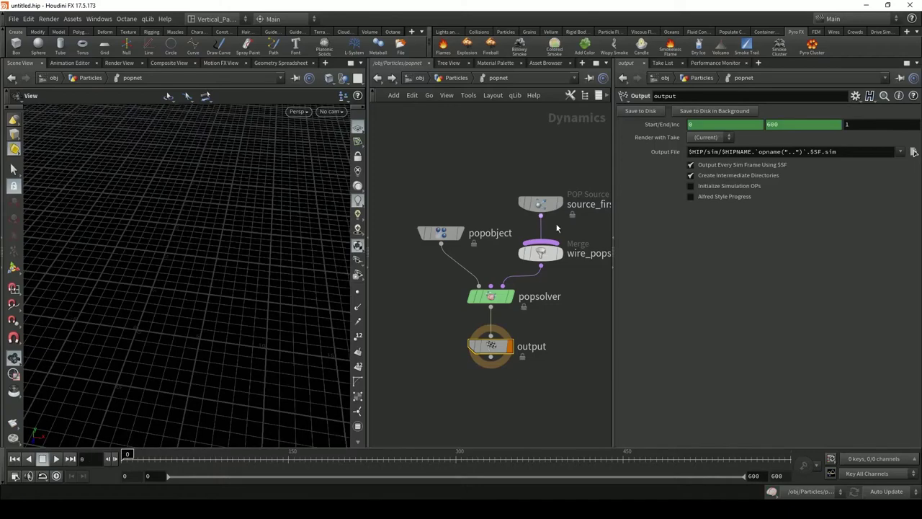
{"action": "left_click_drag", "start_coordinate": [446, 296], "coordinate": [513, 407]}
{"action": "left_click_drag", "start_coordinate": [493, 298], "coordinate": [450, 334]}
{"action": "middle_click_drag", "start_coordinate": [548, 339], "coordinate": [586, 330]}
{"action": "scroll", "coordinate": [534, 338], "scroll_direction": "down", "scroll_amount": 2}
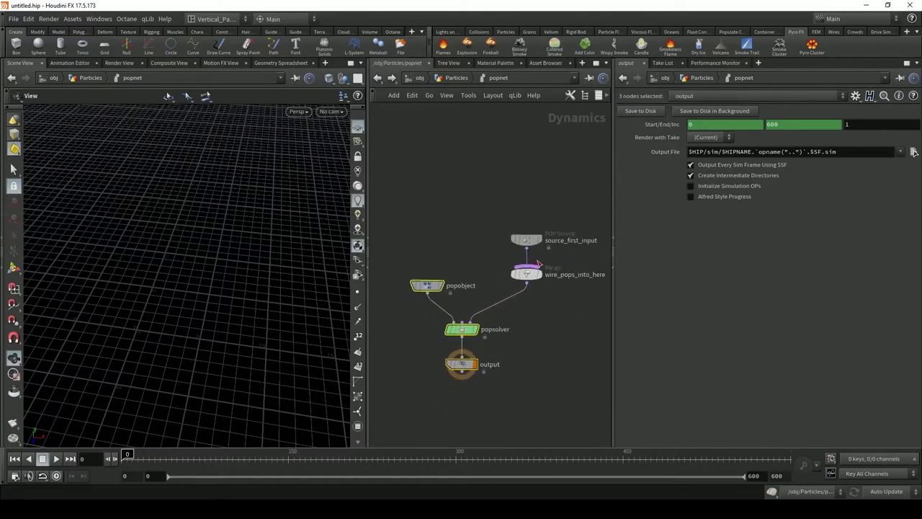
{"action": "left_click_drag", "start_coordinate": [526, 240], "coordinate": [526, 190]}
{"action": "left_click", "coordinate": [526, 232]}
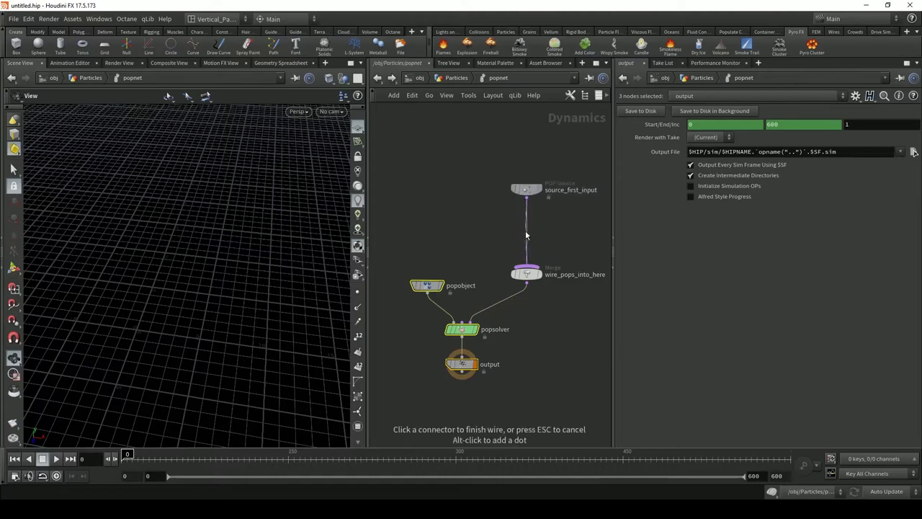
{"action": "key", "text": "Escape"}
Step: Search the operators for a POP node to add beside the wire between source_first_input and wire_pops_into_here
{"action": "left_click", "coordinate": [549, 226]}
{"action": "key", "text": "Tab"}
{"action": "type", "text": "pop"}
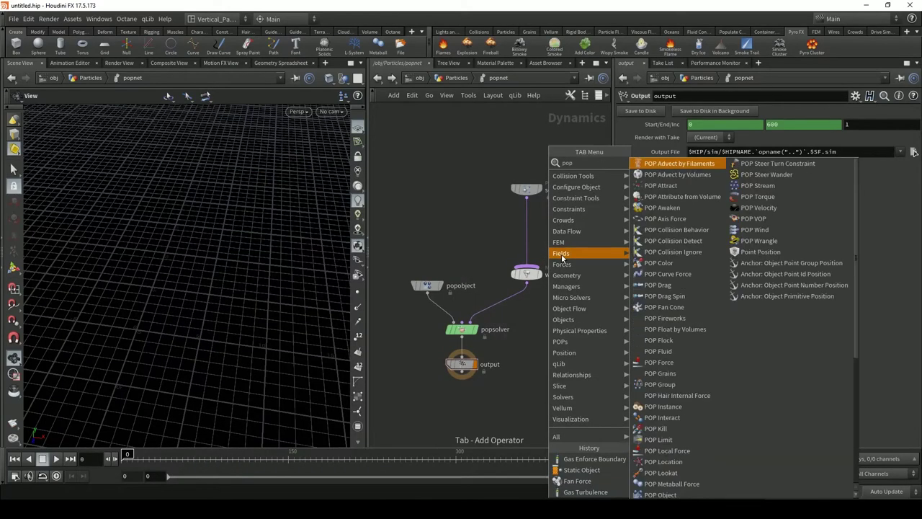
Step: Add a POP Advect by Volumes node and insert it between source_first_input and wire_pops_into_here
{"action": "type", "text": " adve"}
{"action": "key", "text": "Down"}
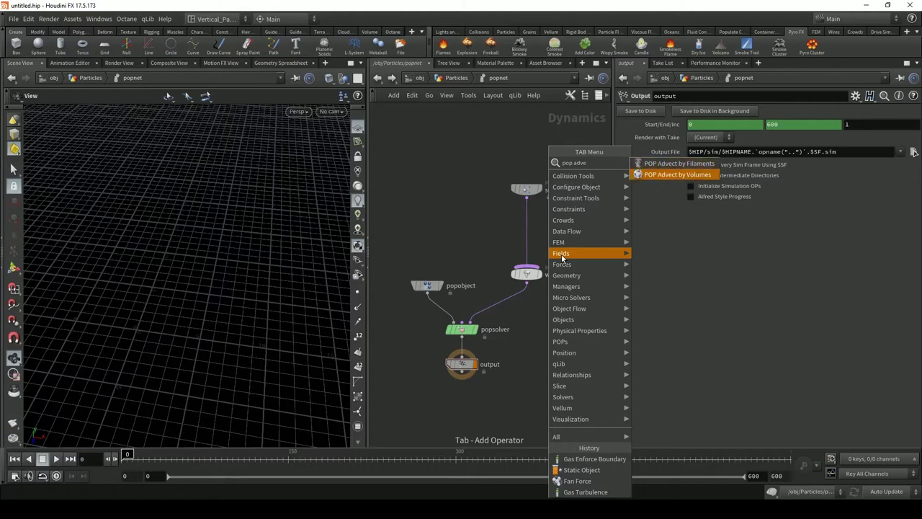
{"action": "key", "text": "Return"}
{"action": "left_click", "coordinate": [526, 224]}
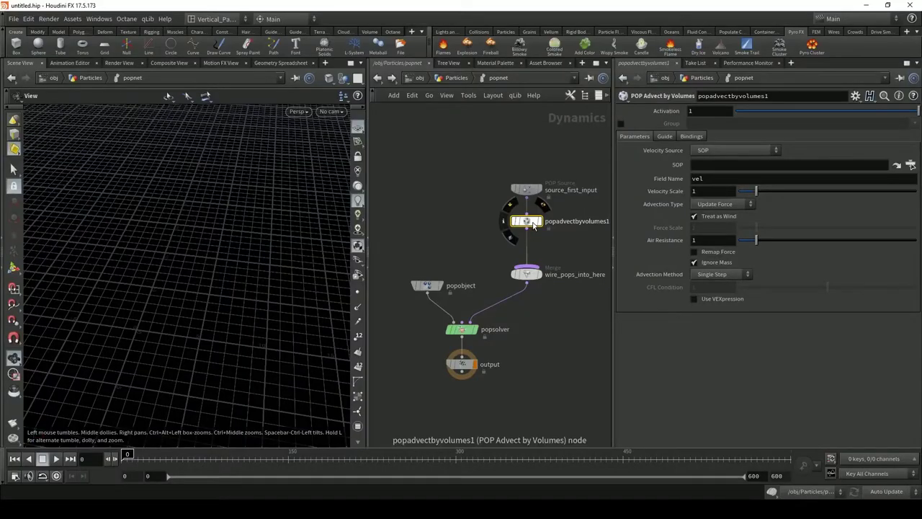
Step: Inside the pyro_import object, add a Null node wired below filecache1
{"action": "left_click", "coordinate": [417, 77]}
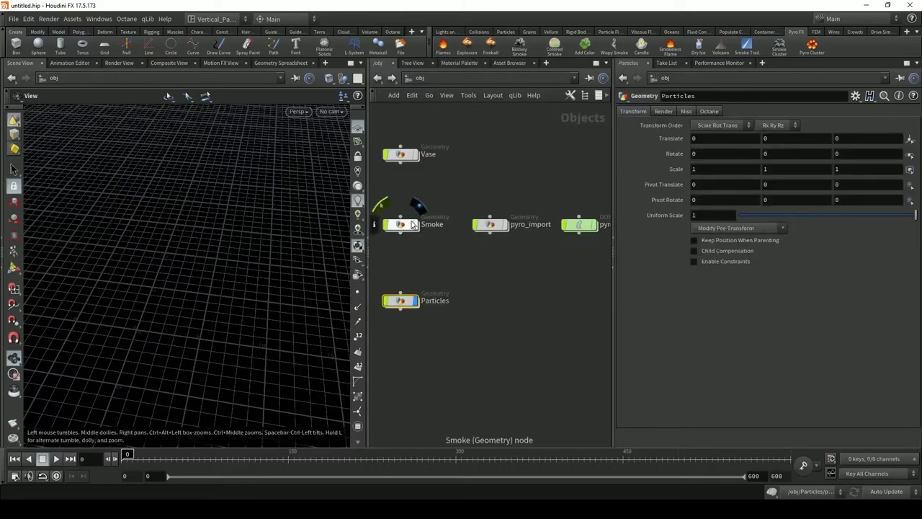
{"action": "double_click", "coordinate": [494, 227]}
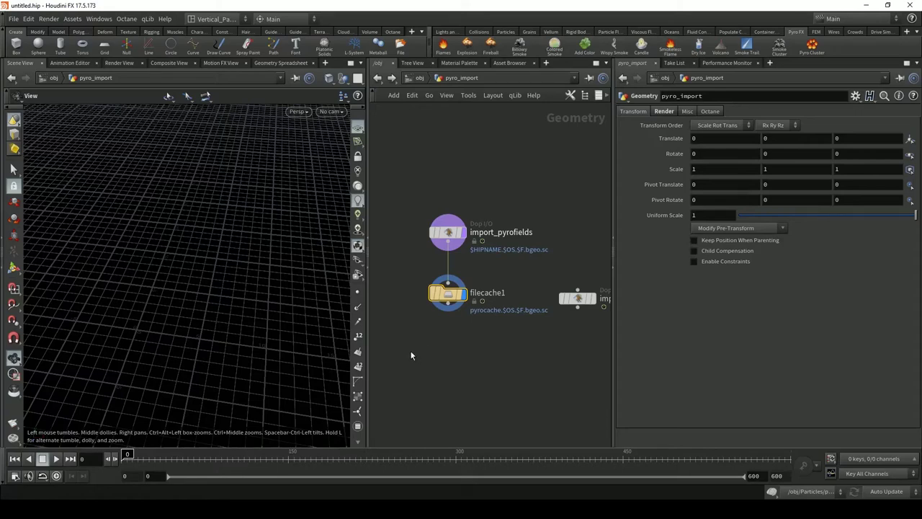
{"action": "key", "text": "Tab"}
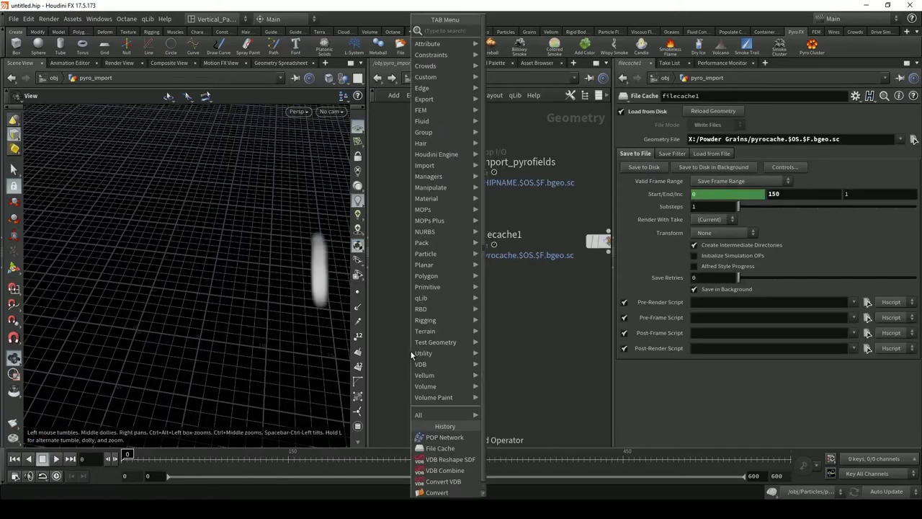
{"action": "type", "text": "NULL"}
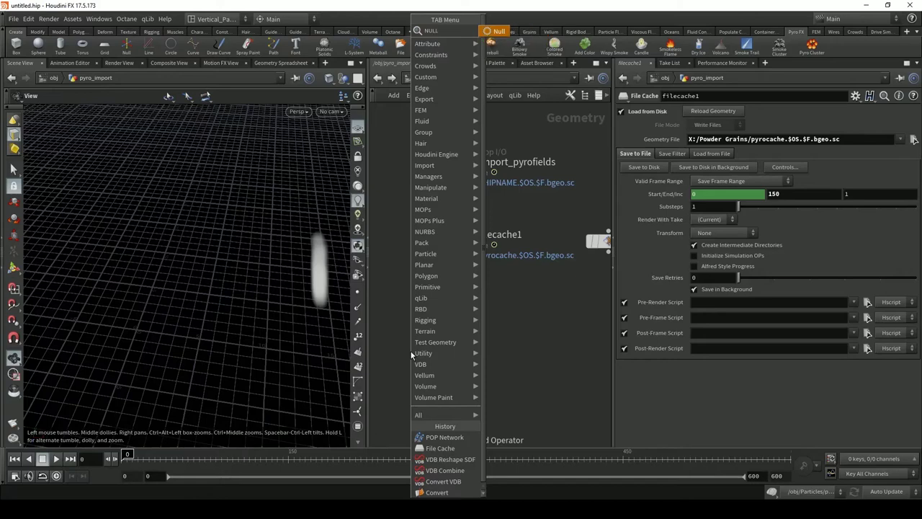
{"action": "key", "text": "Return"}
{"action": "left_click", "coordinate": [412, 350]}
{"action": "left_click_drag", "start_coordinate": [412, 350], "coordinate": [459, 310]}
{"action": "left_click_drag", "start_coordinate": [458, 258], "coordinate": [461, 308]}
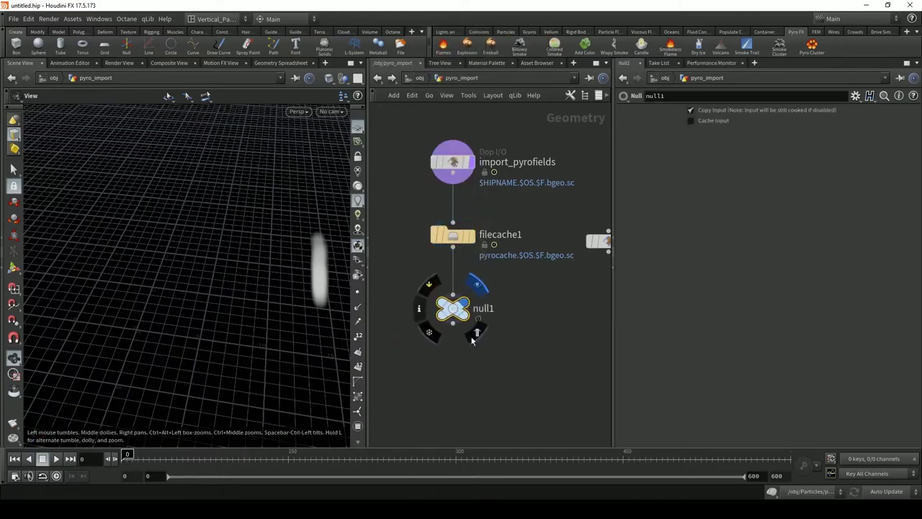
Step: Rename the new null node Pyro_OUT
{"action": "double_click", "coordinate": [489, 308]}
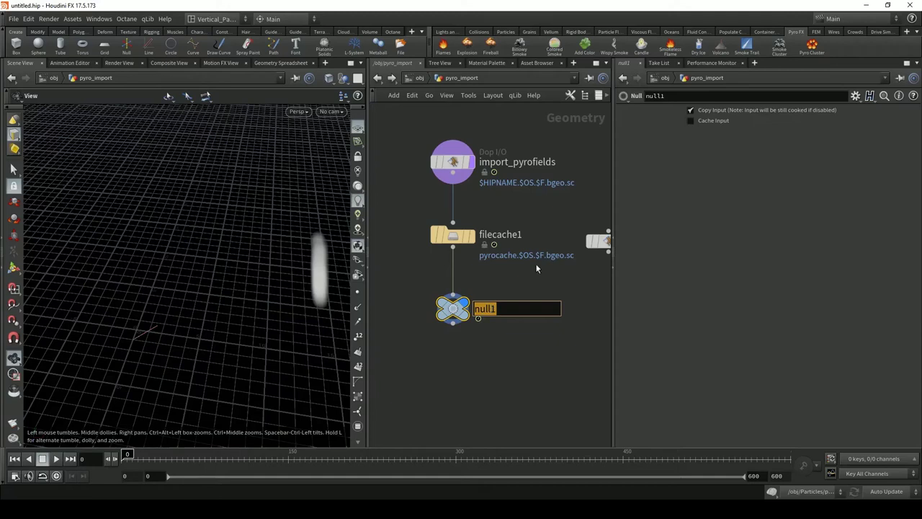
{"action": "type", "text": "Smok"}
{"action": "key", "text": "BackSpace"}
{"action": "key", "text": "BackSpace"}
{"action": "type", "text": "Pyro_O"}
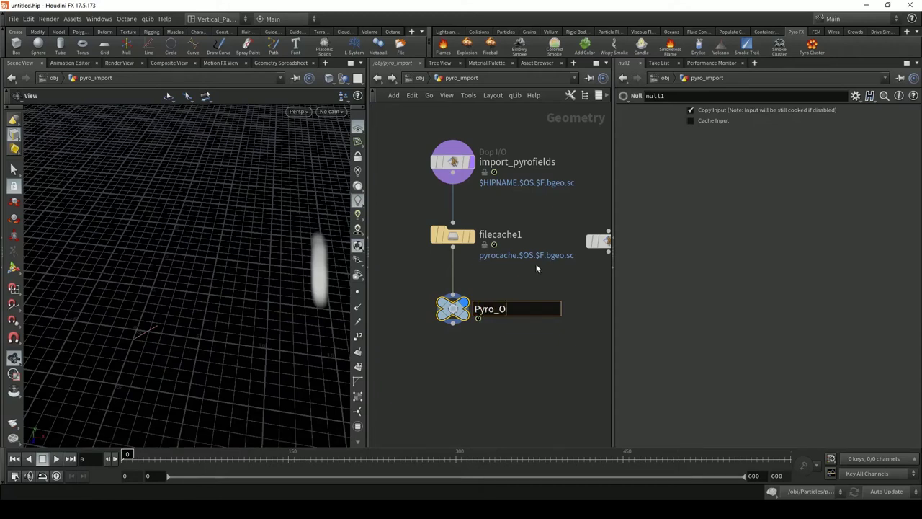
{"action": "type", "text": "UT"}
{"action": "key", "text": "Return"}
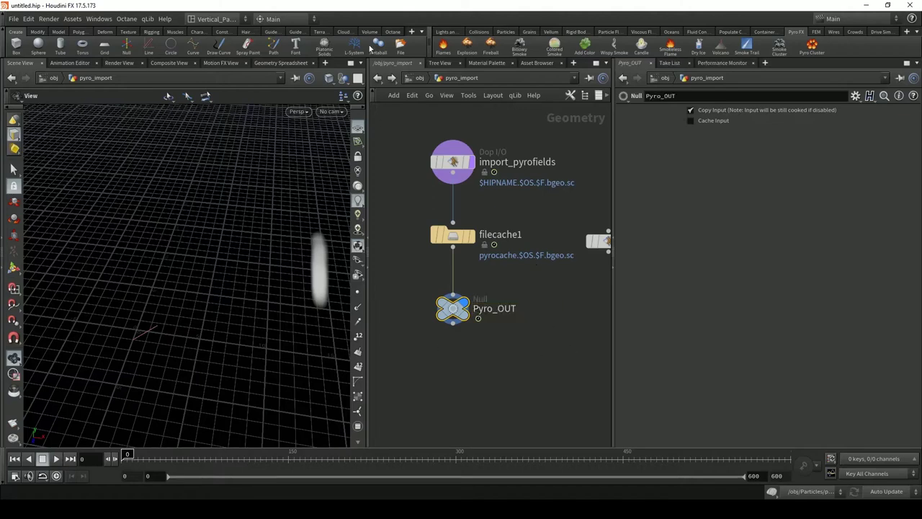
Step: Return to the popnet network inside the Particles object
{"action": "left_click", "coordinate": [419, 78]}
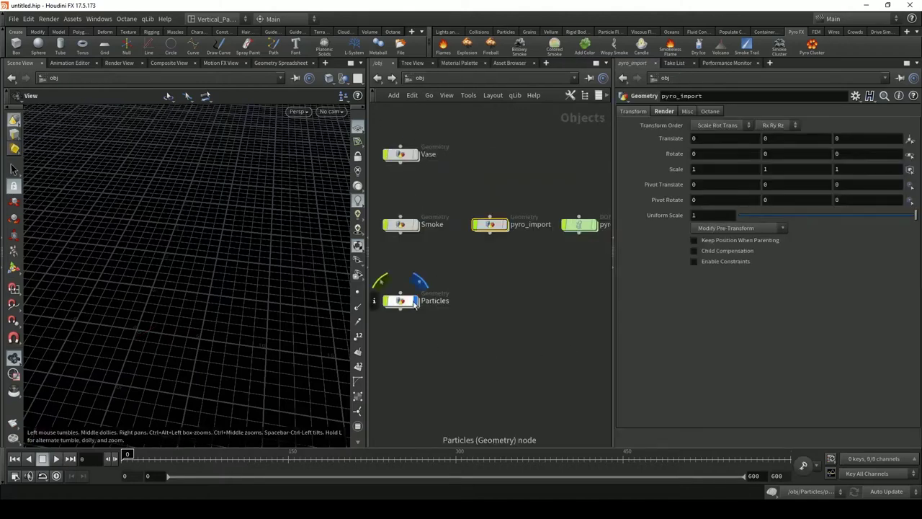
{"action": "left_click_drag", "start_coordinate": [408, 305], "coordinate": [455, 295]}
{"action": "double_click", "coordinate": [456, 291]}
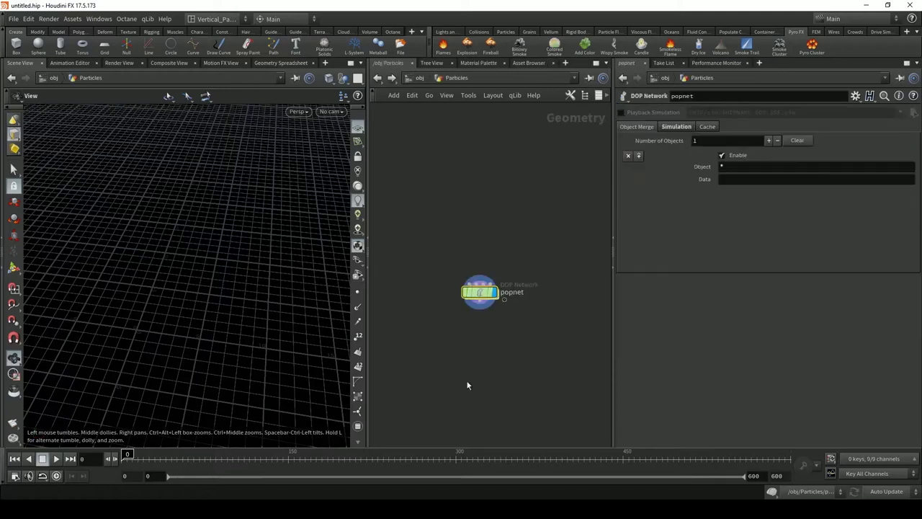
{"action": "double_click", "coordinate": [476, 289]}
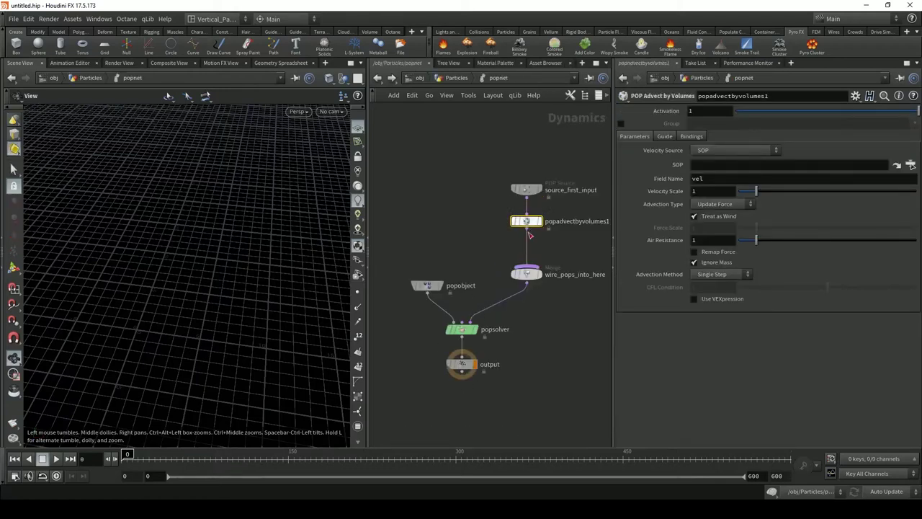
Step: Point the POP advect node's velocity SOP to /obj/Smoke/OUT_density and set its advection type to Update Velocity
{"action": "left_click", "coordinate": [719, 151]}
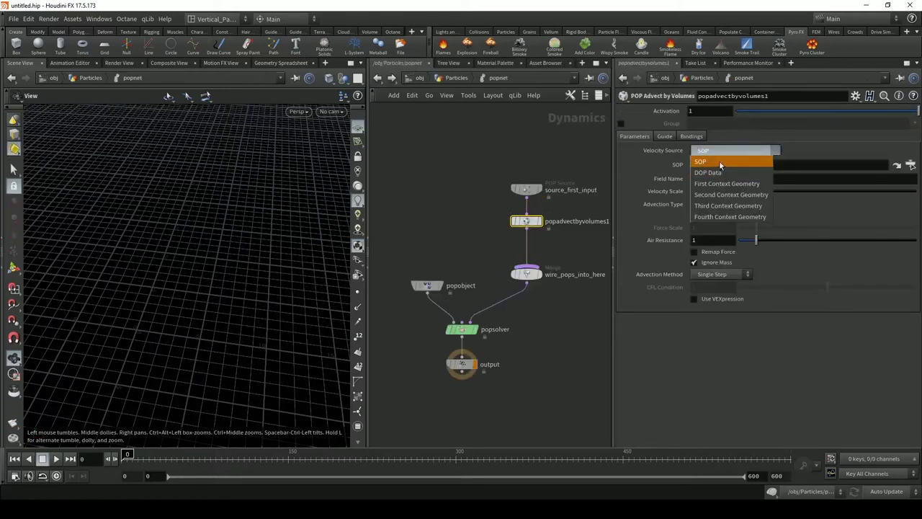
{"action": "left_click", "coordinate": [779, 170]}
{"action": "left_click", "coordinate": [910, 166]}
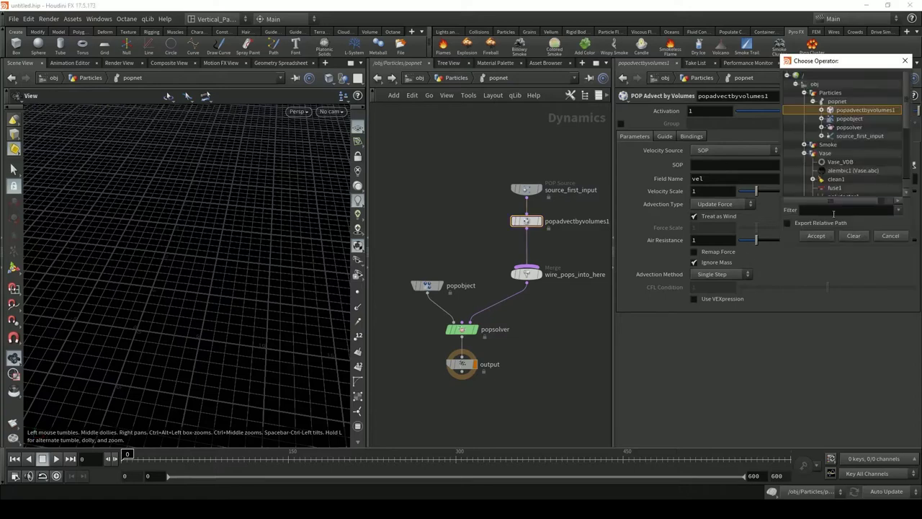
{"action": "left_click", "coordinate": [807, 103]}
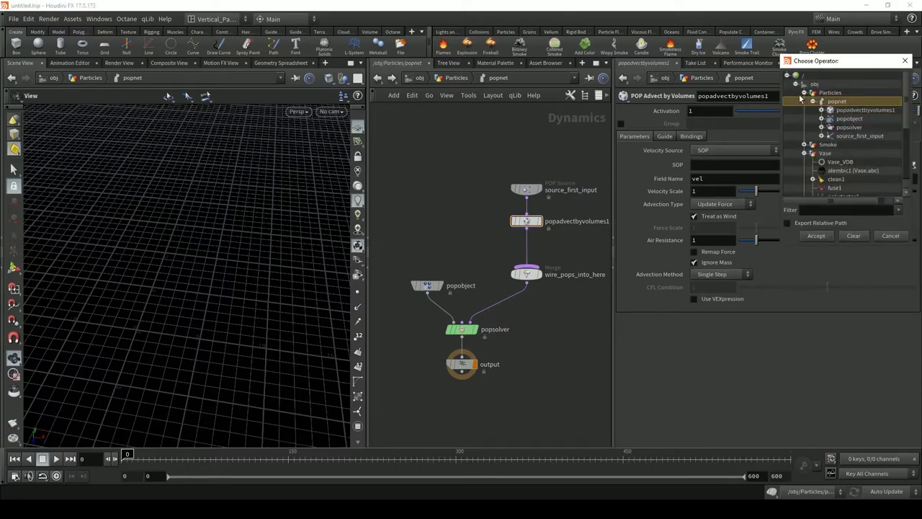
{"action": "left_click", "coordinate": [799, 95]}
{"action": "left_click", "coordinate": [812, 145]}
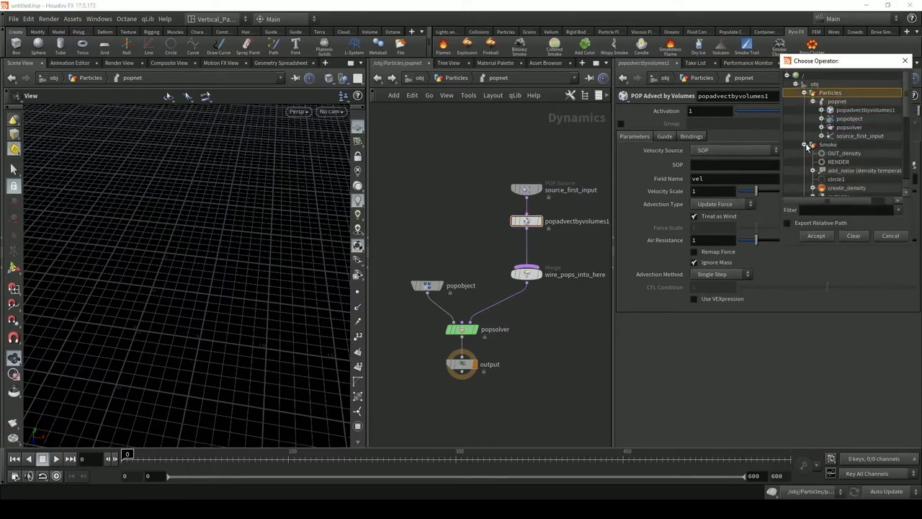
{"action": "scroll", "coordinate": [846, 165], "scroll_direction": "down", "scroll_amount": 3}
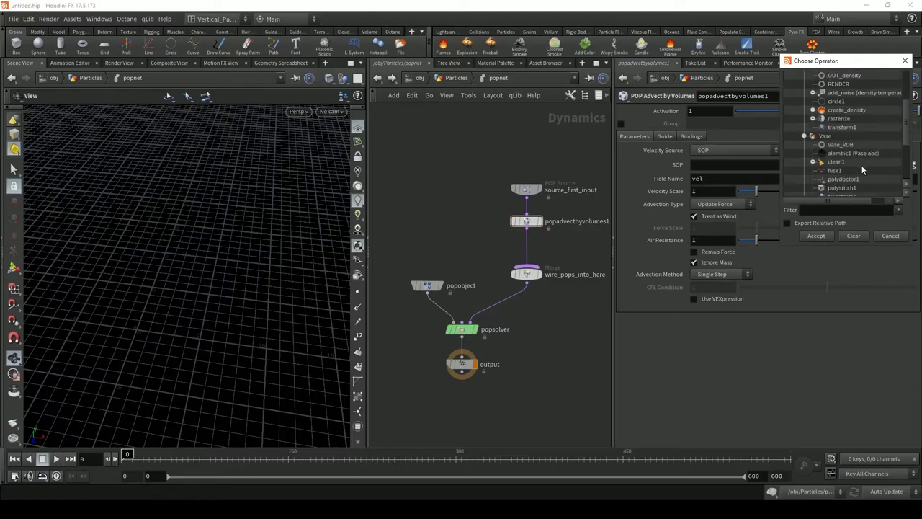
{"action": "scroll", "coordinate": [853, 155], "scroll_direction": "up", "scroll_amount": 3}
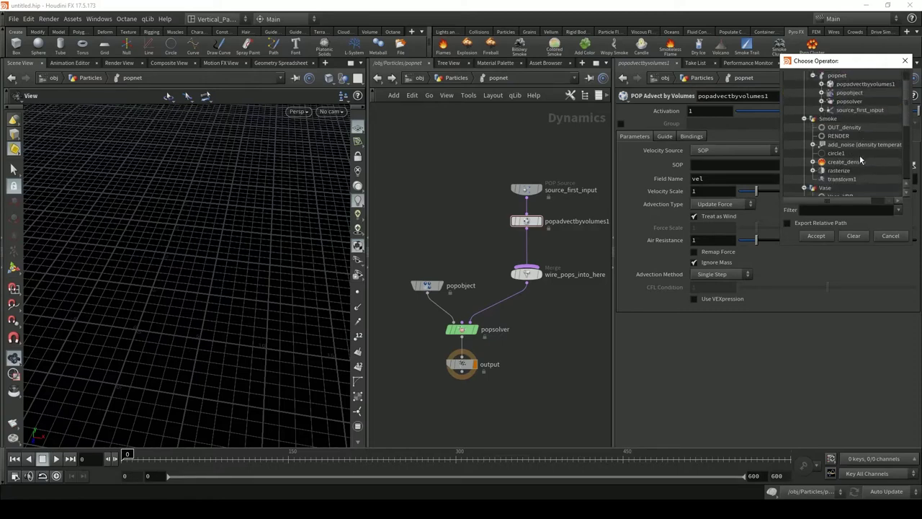
{"action": "left_click", "coordinate": [843, 126]}
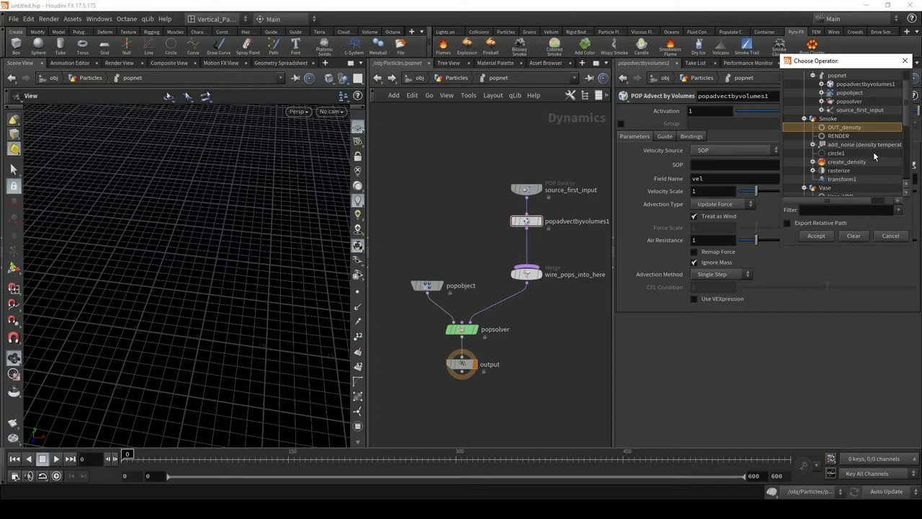
{"action": "left_click", "coordinate": [874, 155]}
{"action": "left_click", "coordinate": [857, 143]}
{"action": "left_click", "coordinate": [843, 128]}
{"action": "scroll", "coordinate": [867, 169], "scroll_direction": "down", "scroll_amount": 1}
{"action": "scroll", "coordinate": [858, 163], "scroll_direction": "up", "scroll_amount": 1}
{"action": "double_click", "coordinate": [854, 128]}
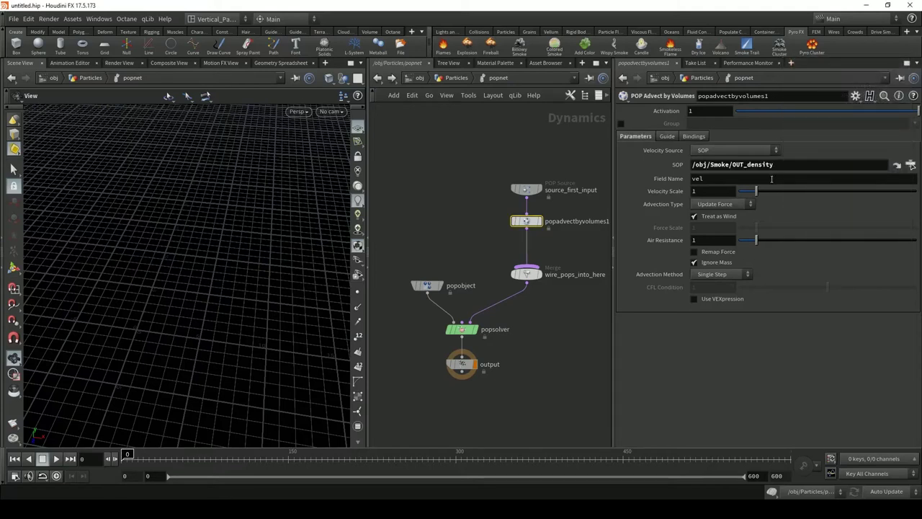
{"action": "left_click", "coordinate": [748, 205]}
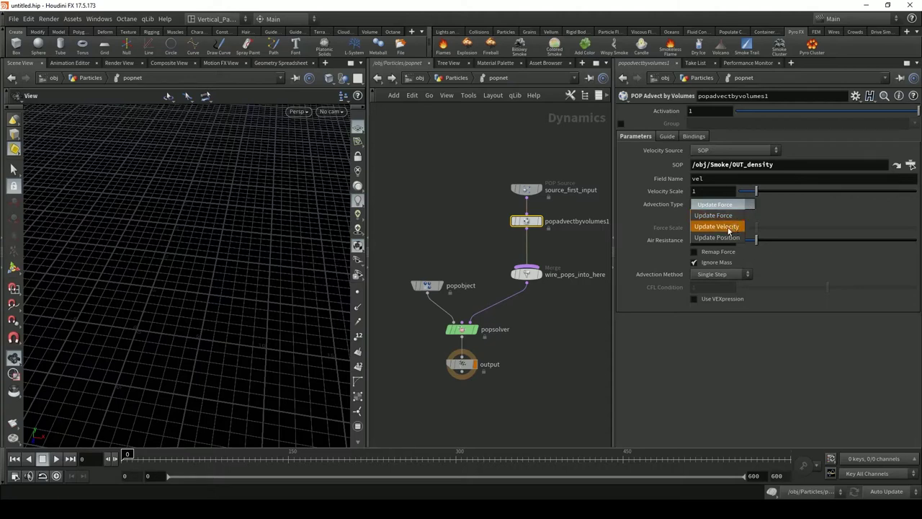
{"action": "left_click", "coordinate": [727, 228]}
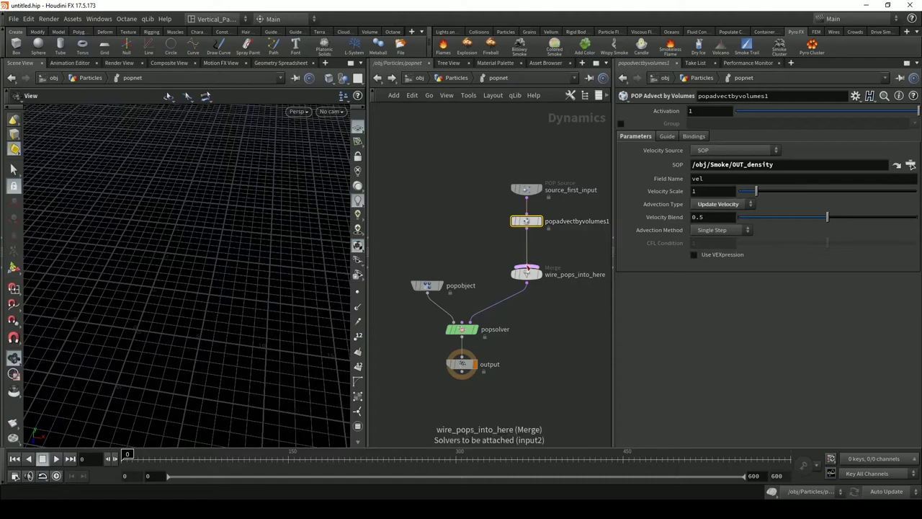
Step: Set the geometry source of the source_first_input node to Use Parameter Values
{"action": "left_click", "coordinate": [531, 191]}
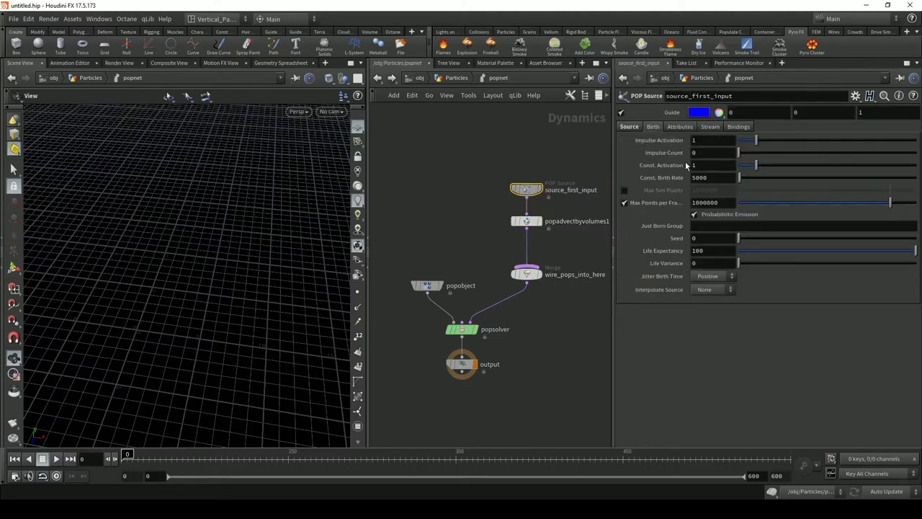
{"action": "mouse_move", "coordinate": [212, 309]}
{"action": "left_mouse_down"}
{"action": "mouse_move", "coordinate": [232, 326]}
{"action": "mouse_move", "coordinate": [217, 327]}
{"action": "left_mouse_up"}
{"action": "right_click_drag", "start_coordinate": [217, 326], "coordinate": [167, 314]}
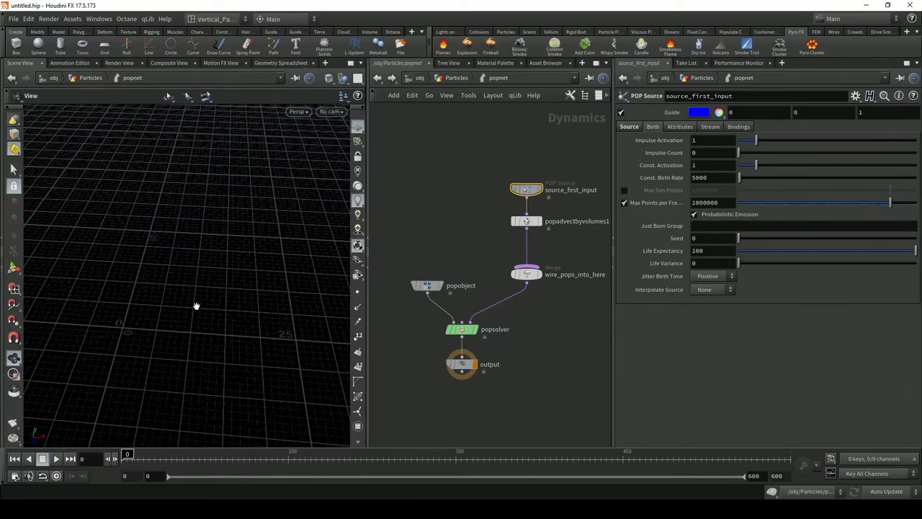
{"action": "left_click_drag", "start_coordinate": [196, 306], "coordinate": [237, 294]}
{"action": "middle_click_drag", "start_coordinate": [236, 295], "coordinate": [257, 262]}
{"action": "mouse_move", "coordinate": [525, 190]}
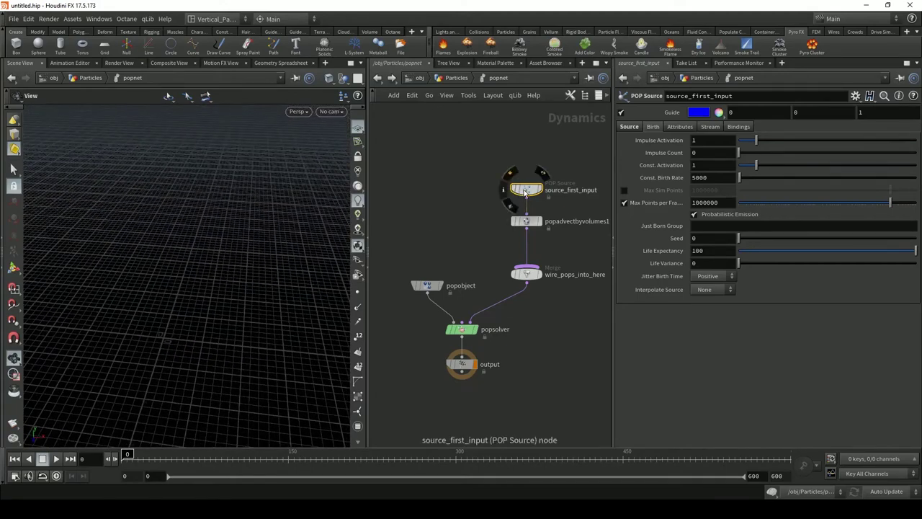
{"action": "left_click", "coordinate": [629, 126]}
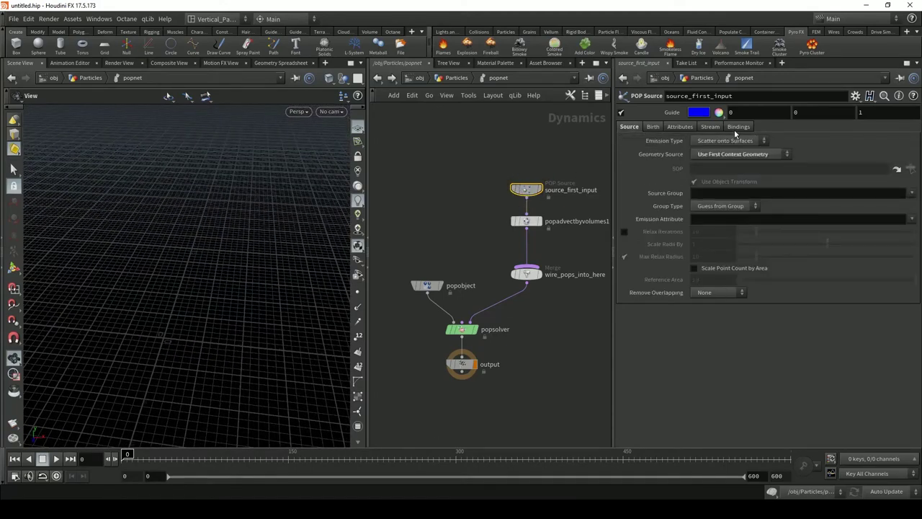
{"action": "left_click", "coordinate": [723, 158]}
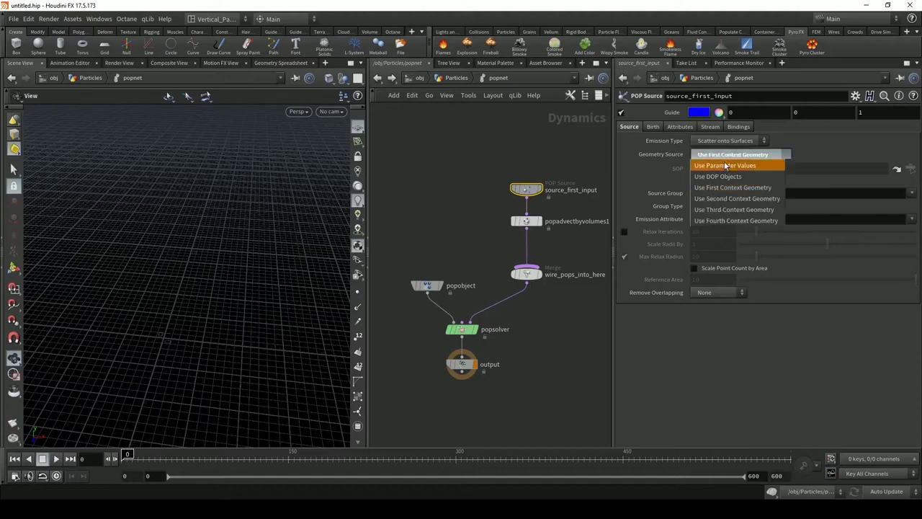
{"action": "left_click", "coordinate": [719, 177]}
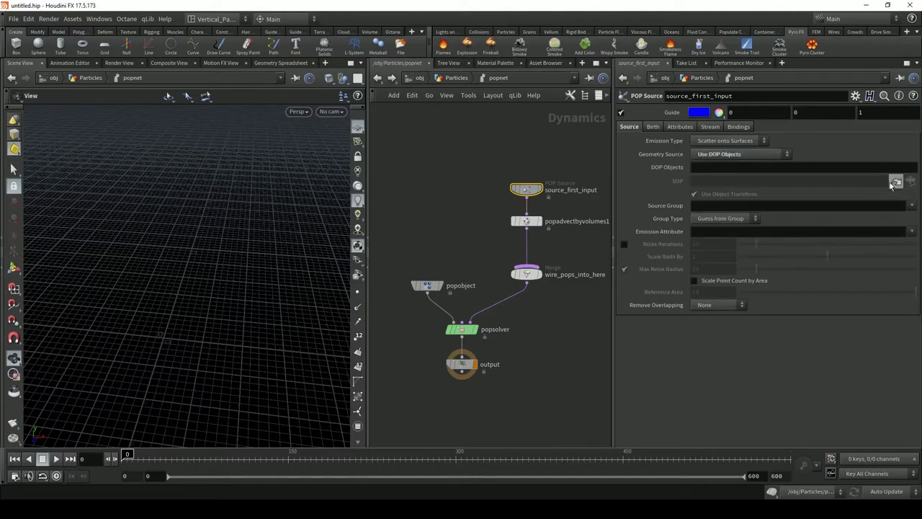
{"action": "left_click", "coordinate": [707, 155]}
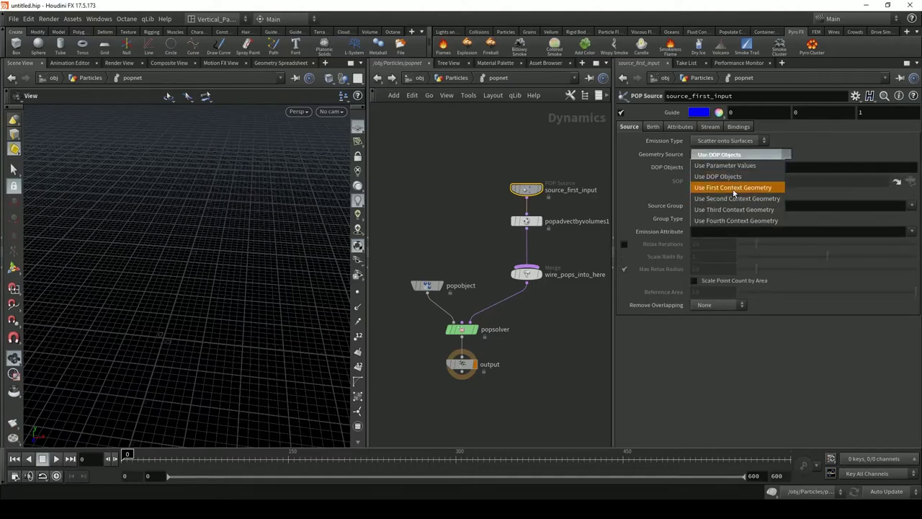
{"action": "left_click", "coordinate": [729, 166]}
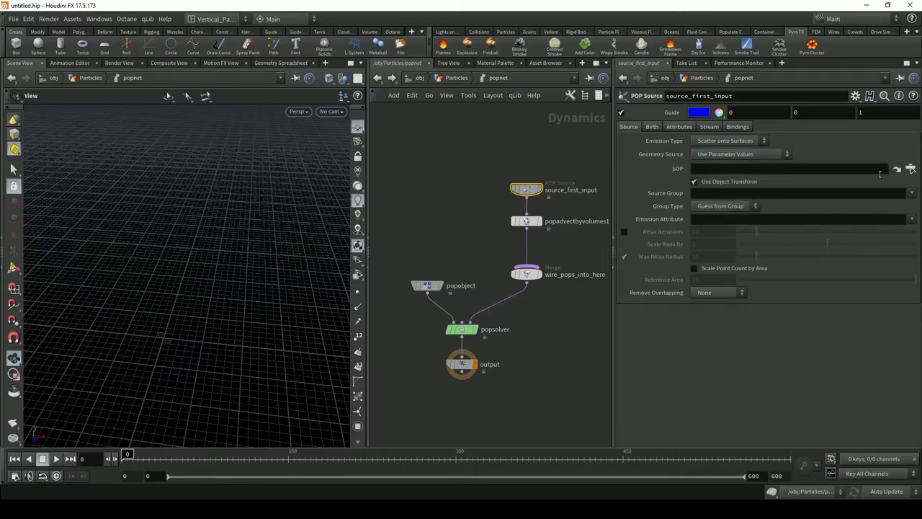
Step: Set the source_first_input node's source SOP to /obj/Smoke/circle1
{"action": "left_click", "coordinate": [910, 170]}
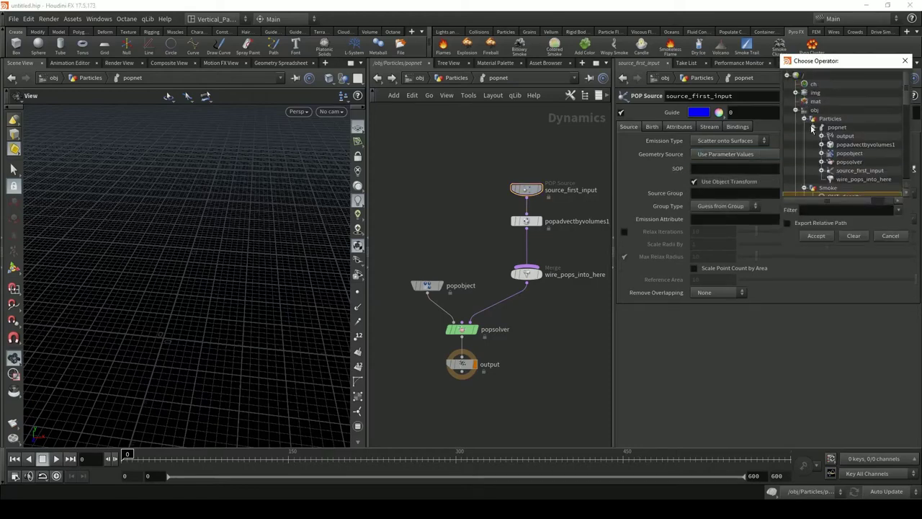
{"action": "left_click", "coordinate": [812, 128]}
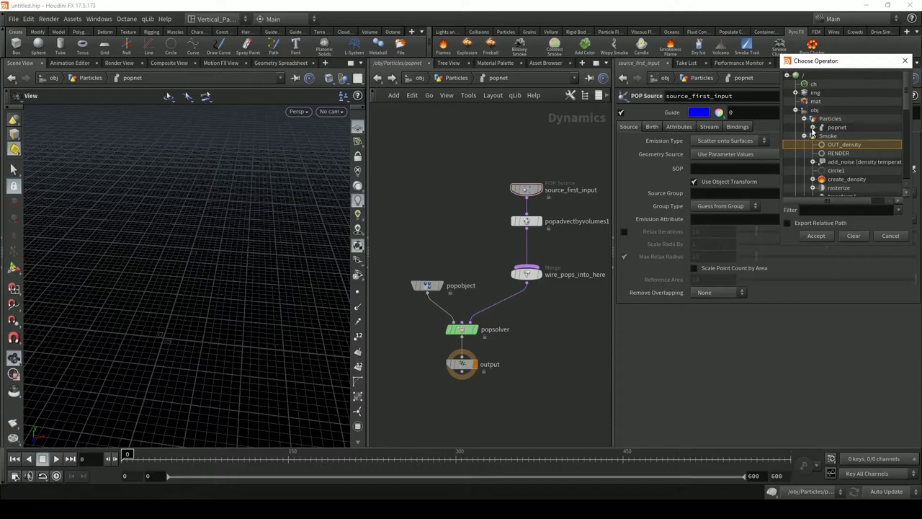
{"action": "left_click", "coordinate": [832, 120]}
{"action": "left_click", "coordinate": [813, 127]}
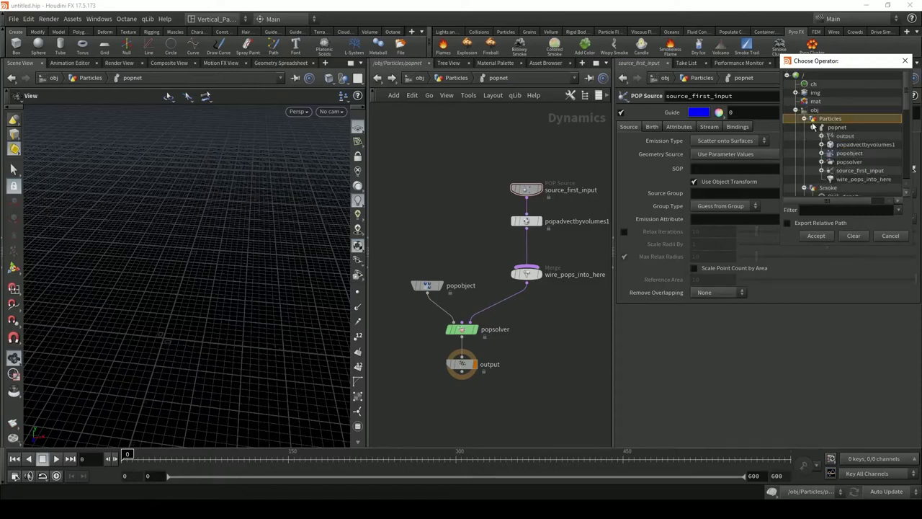
{"action": "left_click", "coordinate": [803, 120]}
{"action": "scroll", "coordinate": [836, 156], "scroll_direction": "down", "scroll_amount": 1}
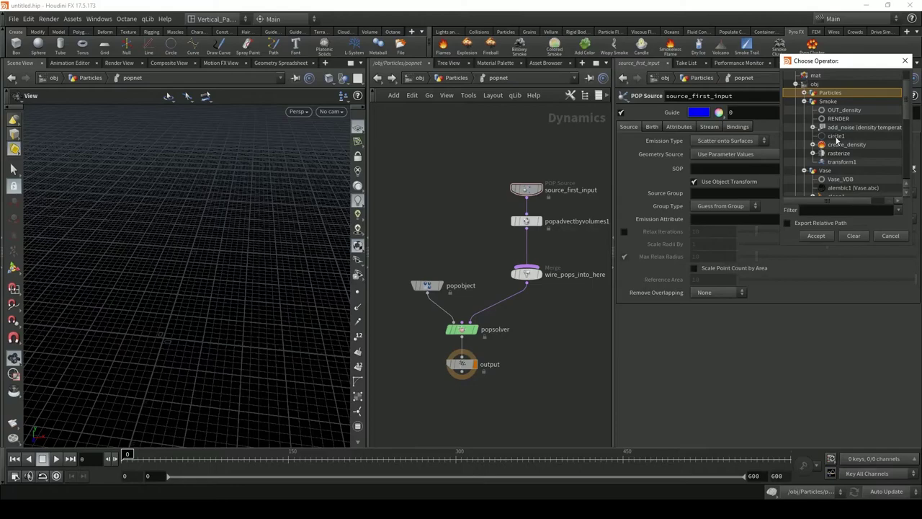
{"action": "double_click", "coordinate": [835, 137]}
{"action": "left_click_drag", "start_coordinate": [154, 335], "coordinate": [181, 325]}
{"action": "scroll", "coordinate": [168, 359], "scroll_direction": "up", "scroll_amount": 4}
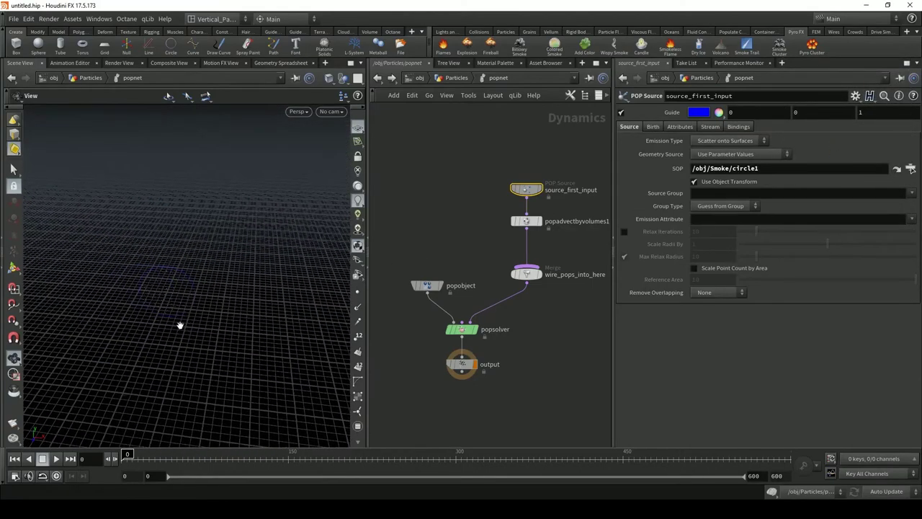
{"action": "left_click_drag", "start_coordinate": [77, 345], "coordinate": [165, 336]}
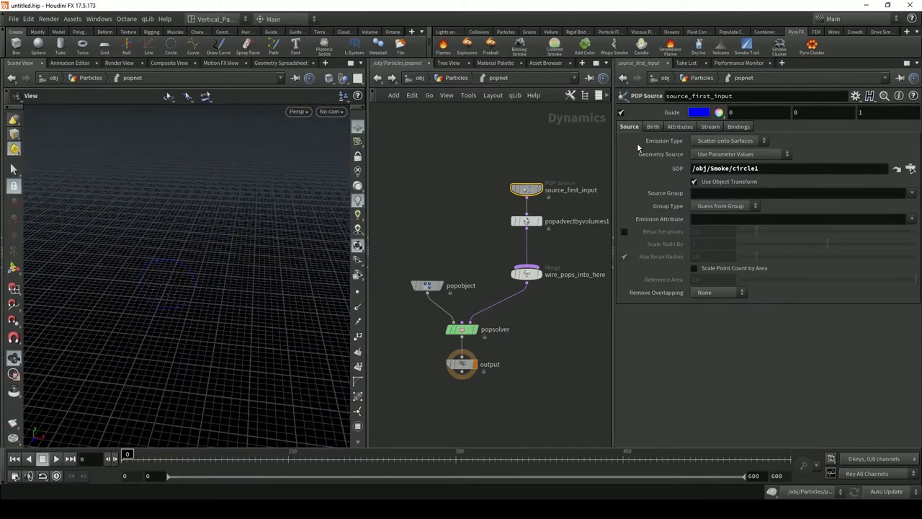
Step: Open the Smoke object's network and shift OUT_density, create_density, add_noise and rasterize down to free space below transform1
{"action": "left_click", "coordinate": [452, 79]}
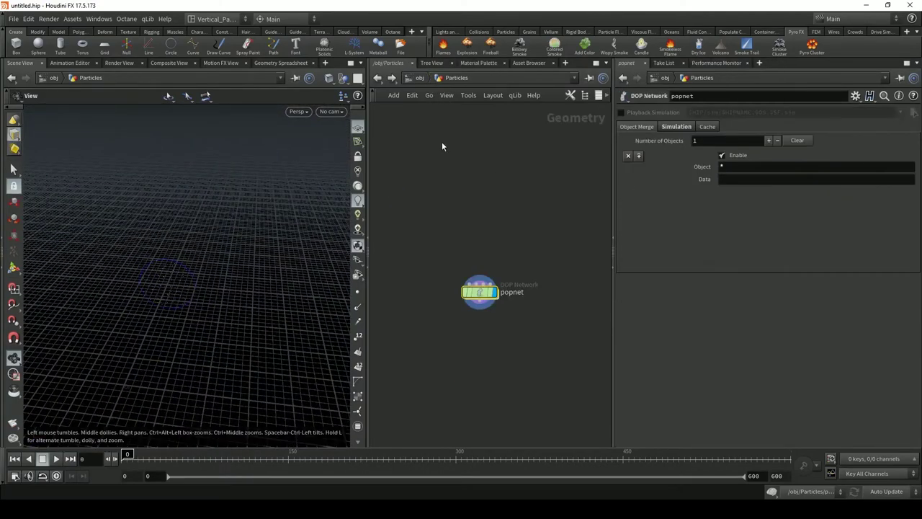
{"action": "left_click", "coordinate": [420, 78]}
{"action": "double_click", "coordinate": [405, 225]}
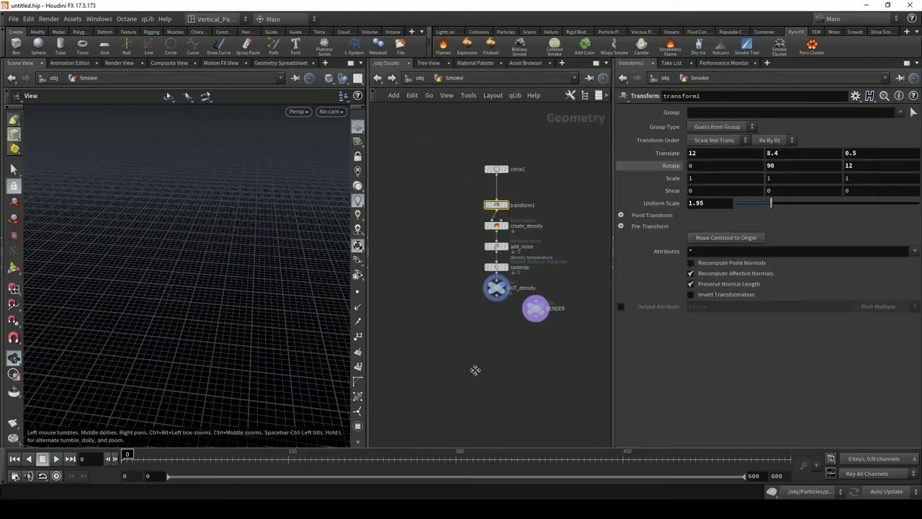
{"action": "left_click", "coordinate": [469, 324]}
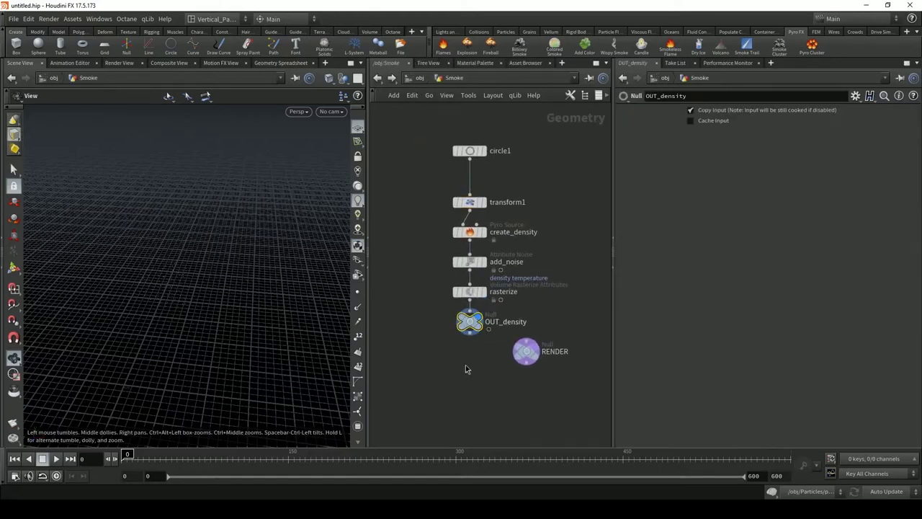
{"action": "left_click_drag", "start_coordinate": [469, 325], "coordinate": [470, 351]}
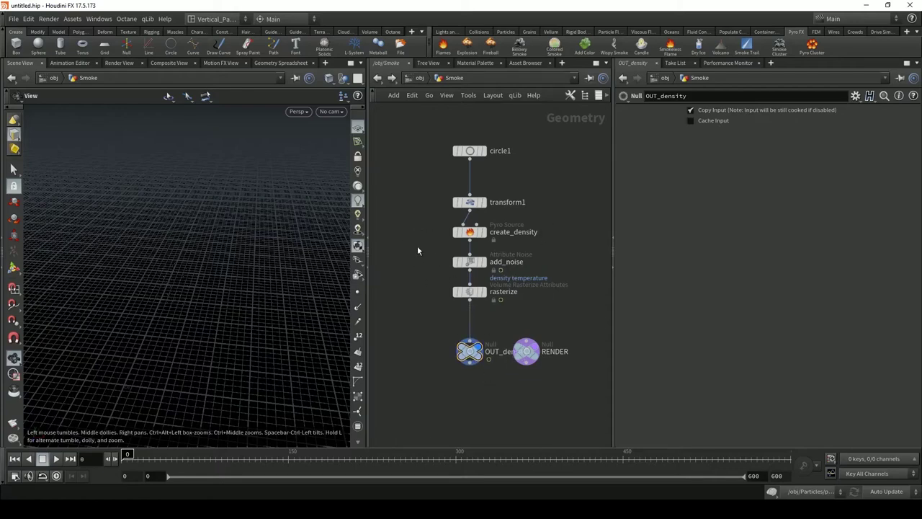
{"action": "left_click_drag", "start_coordinate": [417, 240], "coordinate": [415, 279]}
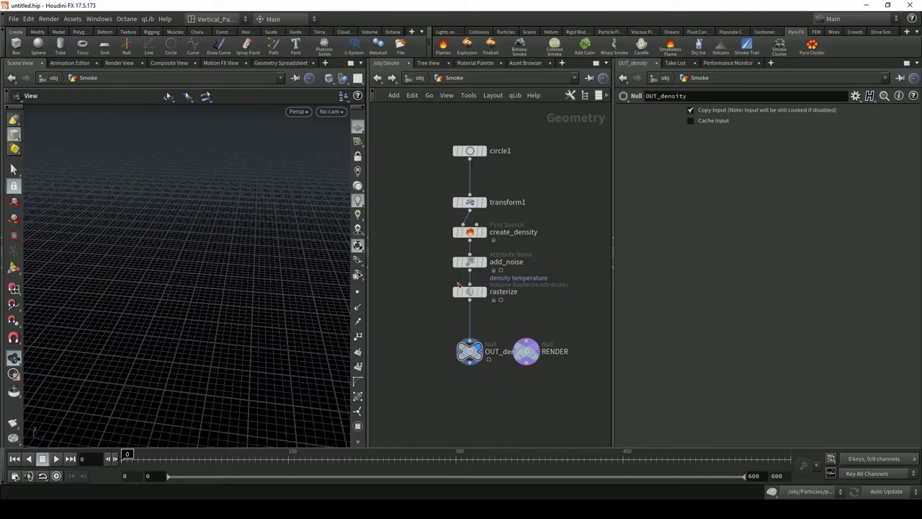
{"action": "left_click", "coordinate": [470, 202]}
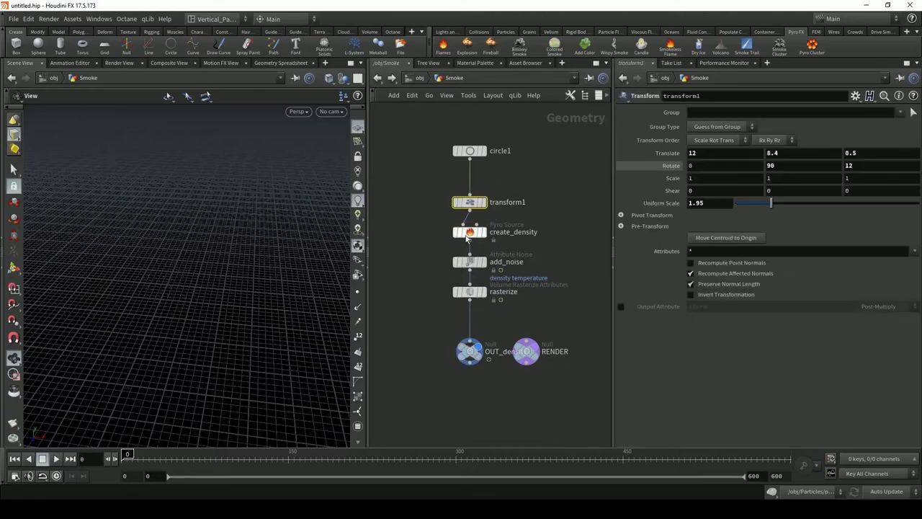
{"action": "left_click_drag", "start_coordinate": [431, 220], "coordinate": [516, 331]}
{"action": "left_click_drag", "start_coordinate": [470, 236], "coordinate": [469, 264]}
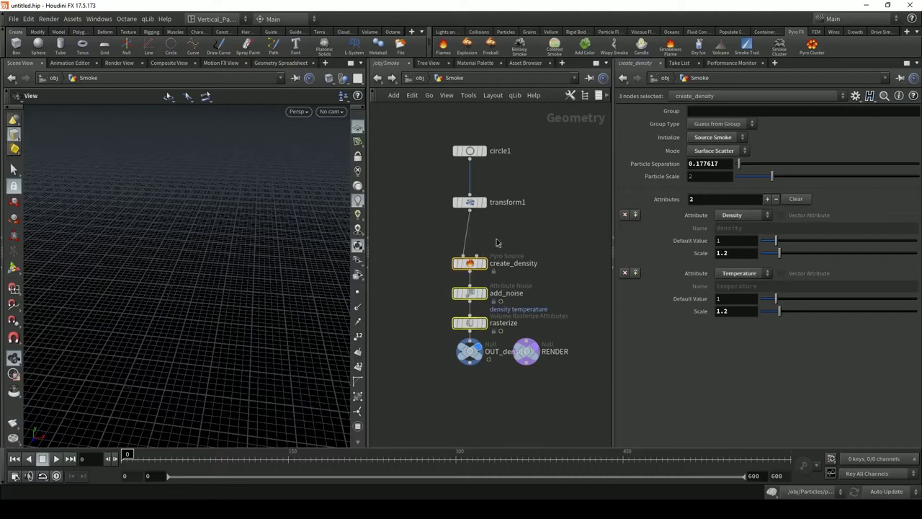
Step: Insert a null node between transform1 and create_density and name it Emmiter
{"action": "left_click", "coordinate": [470, 264]}
{"action": "key", "text": "Tab"}
{"action": "type", "text": "n"}
{"action": "key", "text": "Return"}
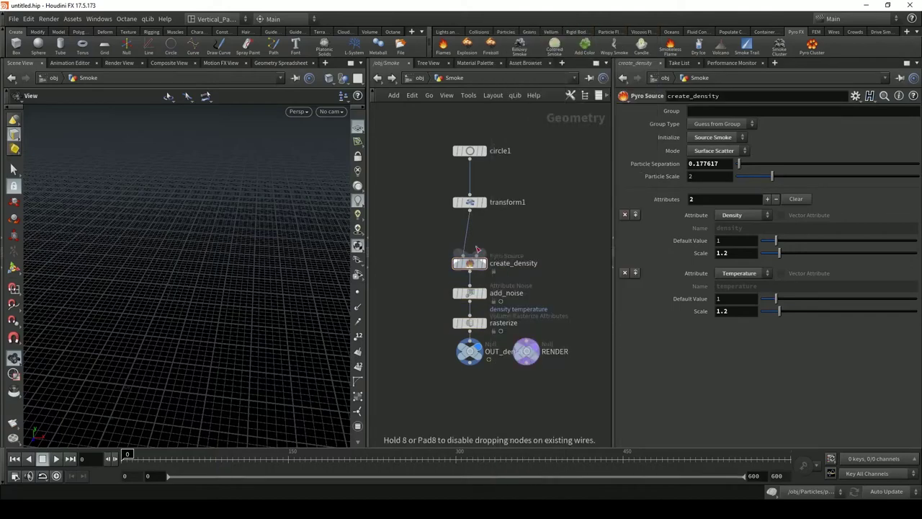
{"action": "left_click", "coordinate": [469, 238]}
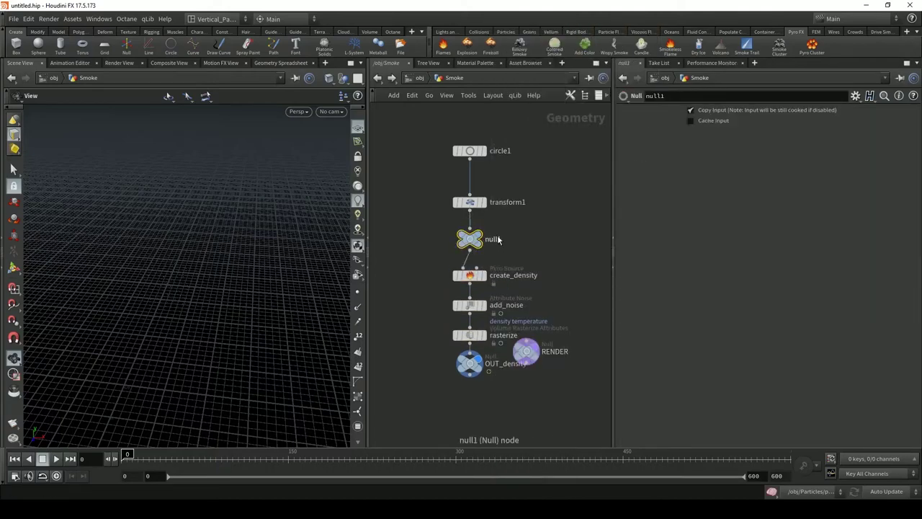
{"action": "double_click", "coordinate": [493, 239]}
{"action": "type", "text": "Emmit"}
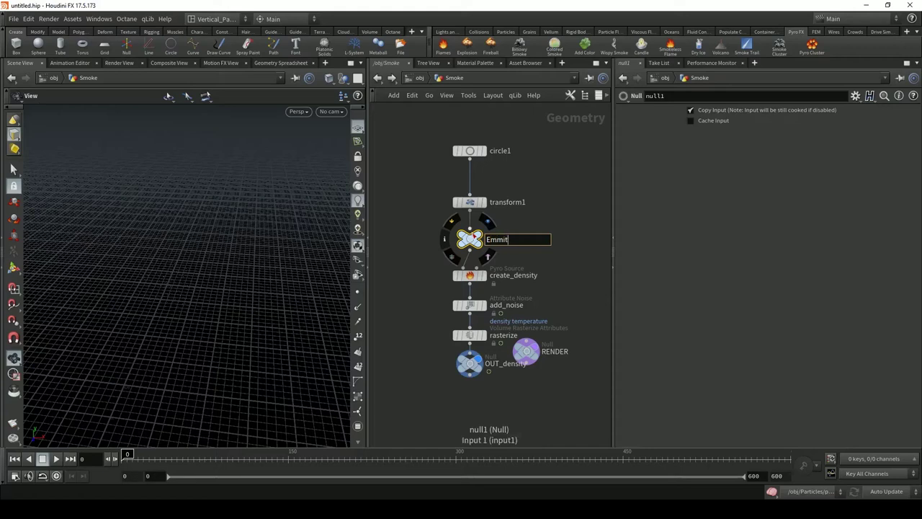
{"action": "type", "text": "er"}
{"action": "key", "text": "Return"}
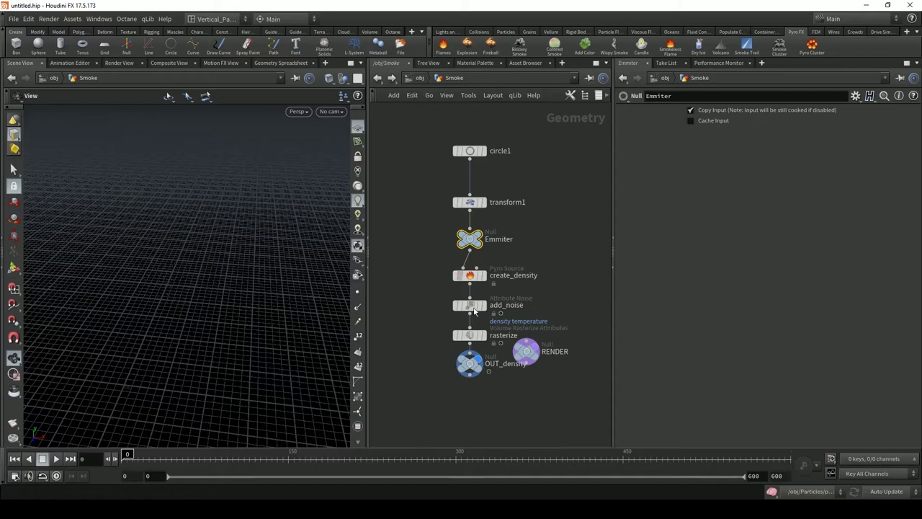
Step: Return to the popnet network inside Particles and set the POP source's SOP to /obj/Smoke/Emmiter
{"action": "left_click", "coordinate": [418, 78]}
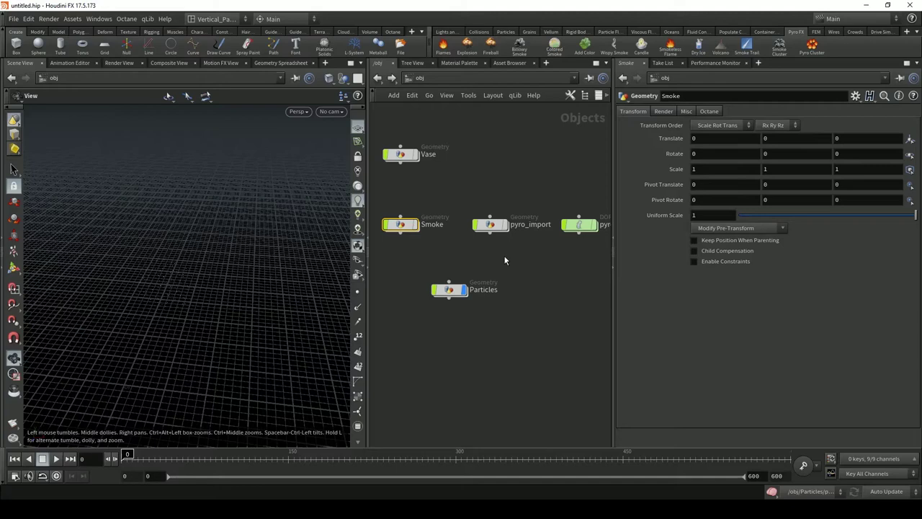
{"action": "double_click", "coordinate": [449, 290]}
{"action": "double_click", "coordinate": [483, 293]}
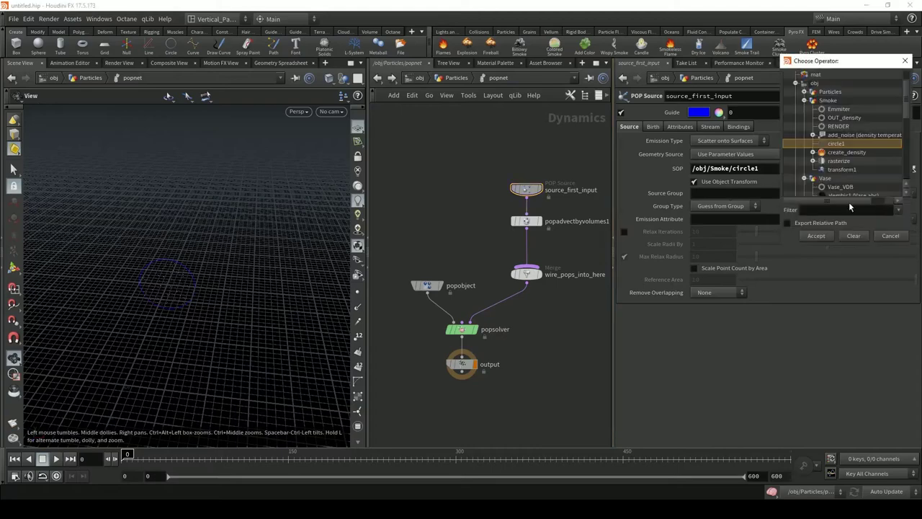
{"action": "left_click", "coordinate": [911, 169]}
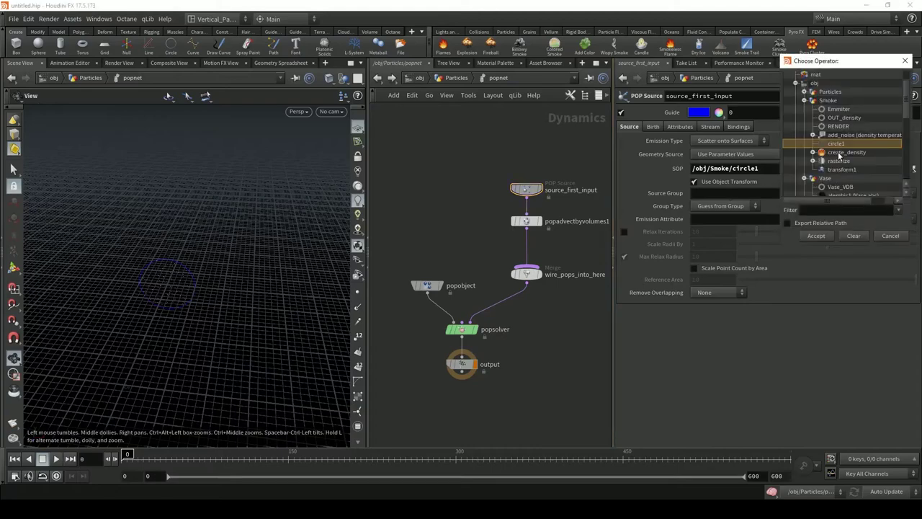
{"action": "double_click", "coordinate": [841, 118]}
Step: Point the popadvectbyvolumes1 node's velocity SOP to /obj/pyro_import/Pyro_OUT
{"action": "left_click", "coordinate": [526, 221]}
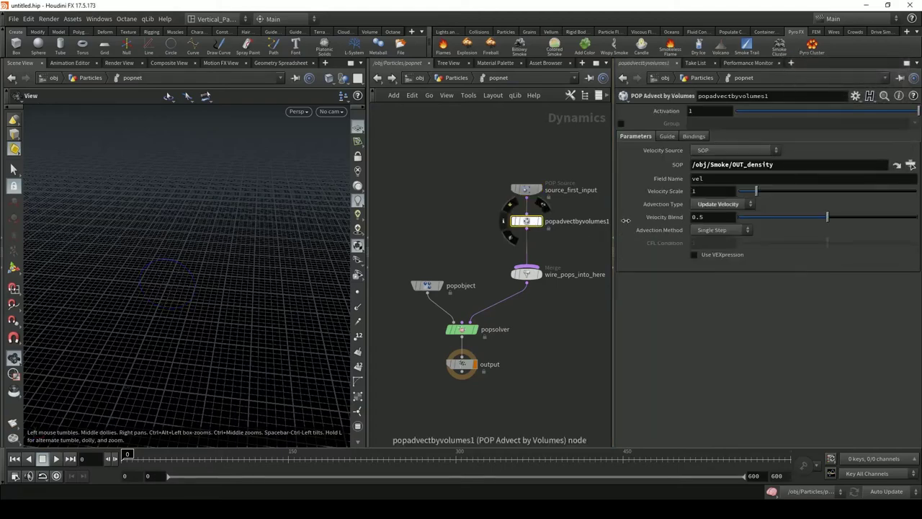
{"action": "left_click", "coordinate": [910, 165]}
{"action": "left_click", "coordinate": [803, 85]}
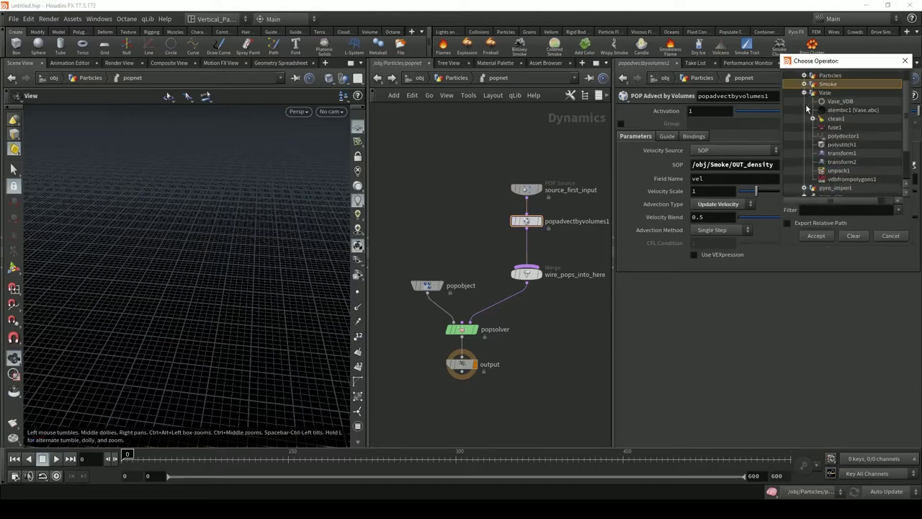
{"action": "left_click", "coordinate": [804, 94]}
{"action": "left_click", "coordinate": [804, 119]}
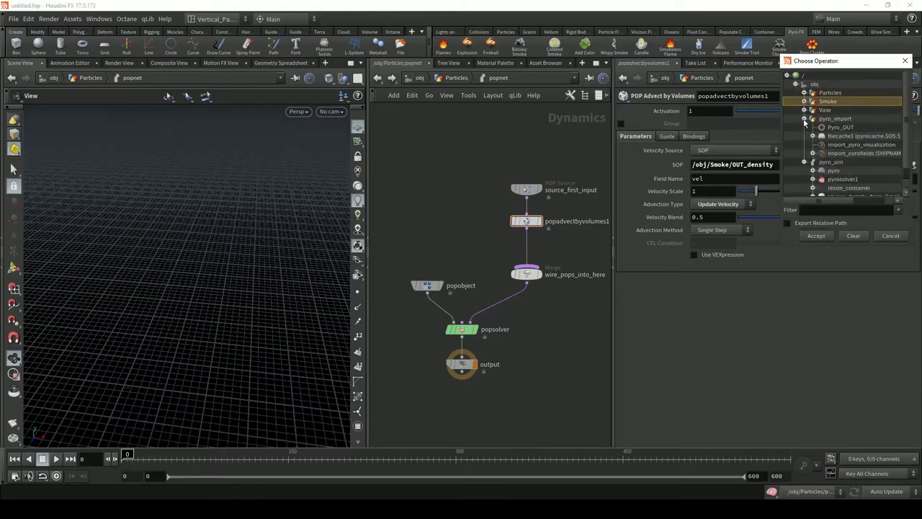
{"action": "double_click", "coordinate": [840, 128]}
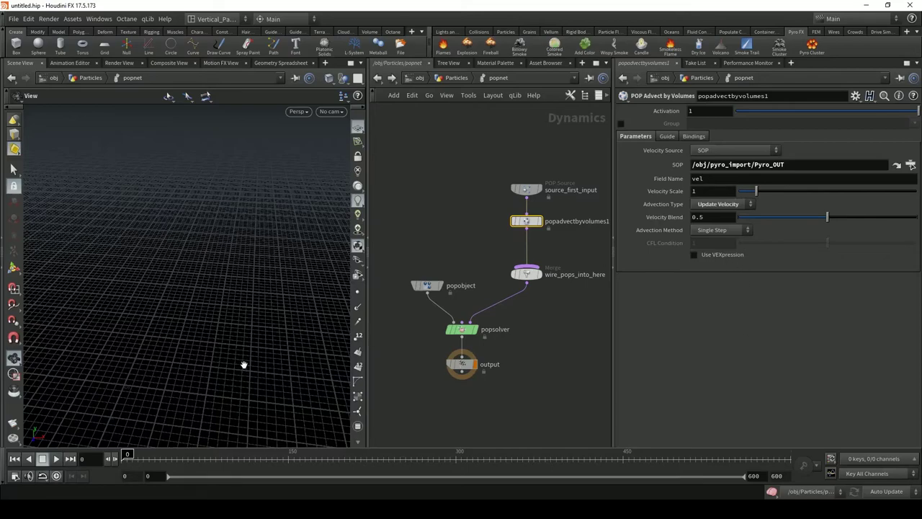
Step: Try the All Geometry emission type on the source_first_input node and inspect the emitter in the viewport
{"action": "left_click_drag", "start_coordinate": [242, 364], "coordinate": [237, 323]}
{"action": "left_click", "coordinate": [529, 190]}
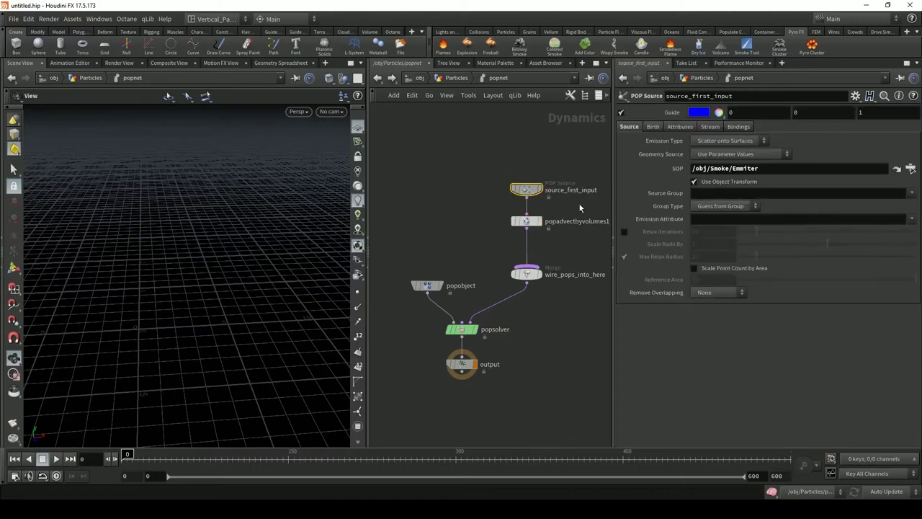
{"action": "left_click", "coordinate": [770, 170]}
{"action": "left_click", "coordinate": [721, 149]}
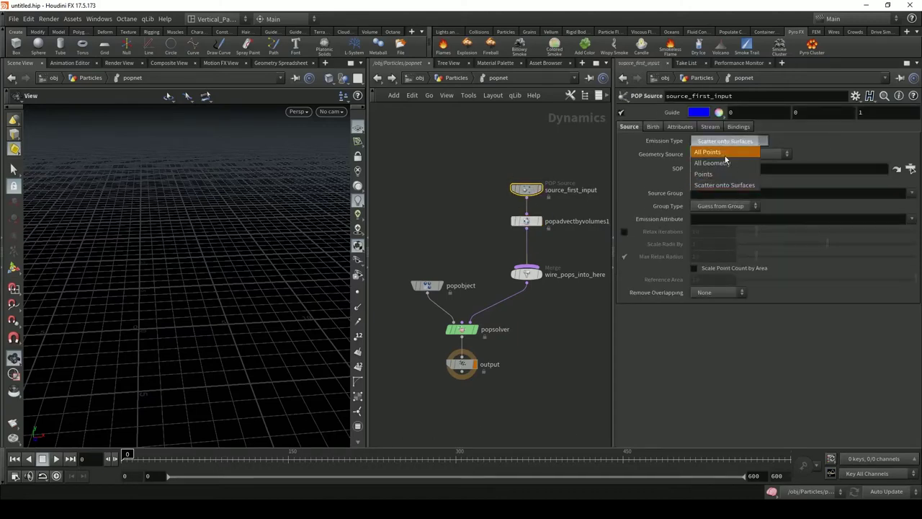
{"action": "left_click", "coordinate": [729, 165]}
{"action": "left_click_drag", "start_coordinate": [307, 328], "coordinate": [346, 108]}
{"action": "left_click", "coordinate": [729, 141]}
{"action": "left_click", "coordinate": [710, 164]}
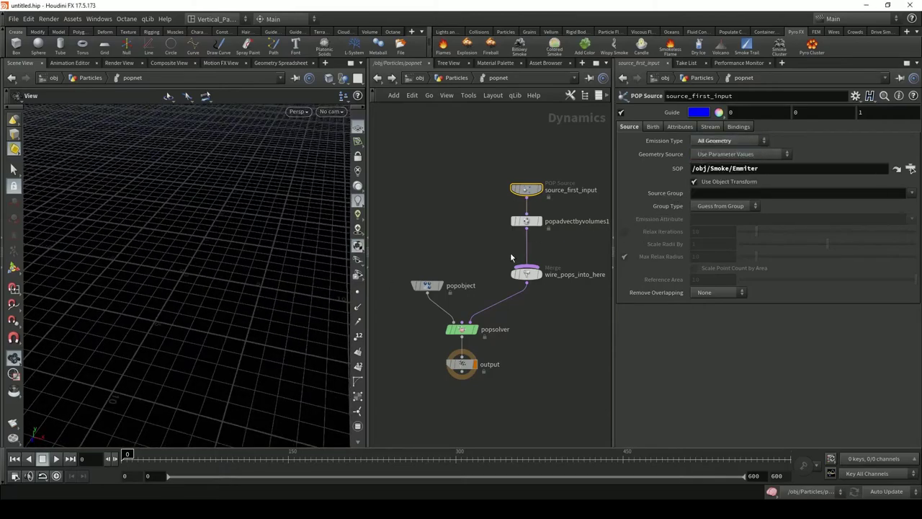
{"action": "left_click_drag", "start_coordinate": [173, 252], "coordinate": [241, 294]}
Step: Try the All Points emission type on source_first_input, then set it back to Scatter onto Surfaces
{"action": "left_click", "coordinate": [724, 142]}
{"action": "left_click", "coordinate": [721, 152]}
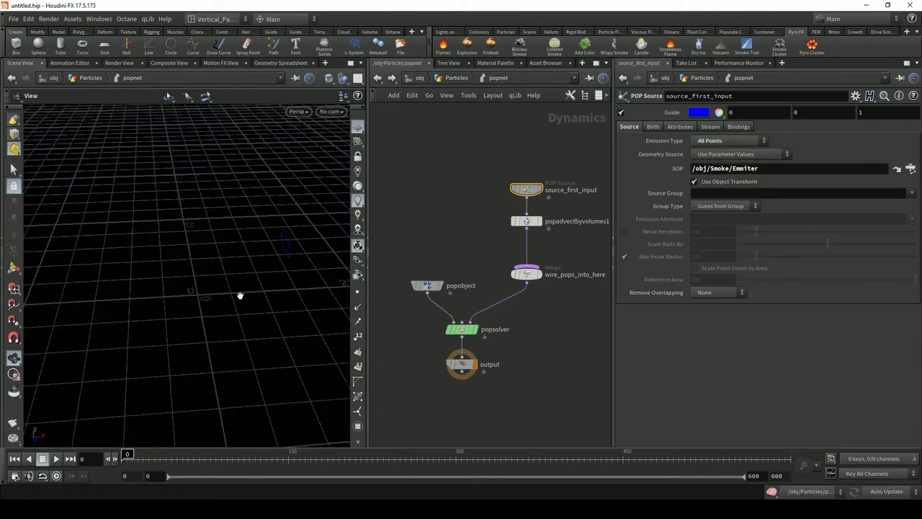
{"action": "left_click", "coordinate": [708, 142]}
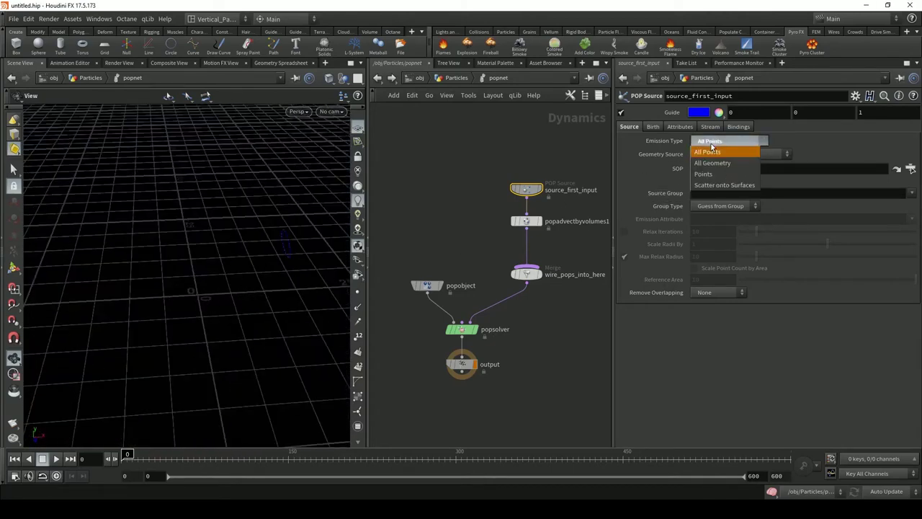
{"action": "left_click", "coordinate": [724, 185]}
Step: Play the particle simulation from frame 0 past frame 100, then scrub back through the timeline to check the particle motion
{"action": "left_click_drag", "start_coordinate": [255, 260], "coordinate": [92, 393]}
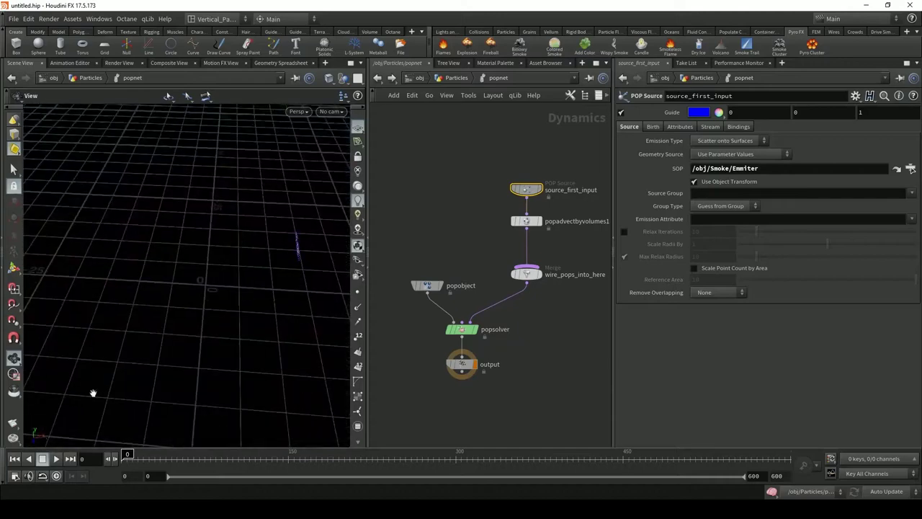
{"action": "left_click", "coordinate": [56, 459]}
{"action": "left_click", "coordinate": [61, 465]}
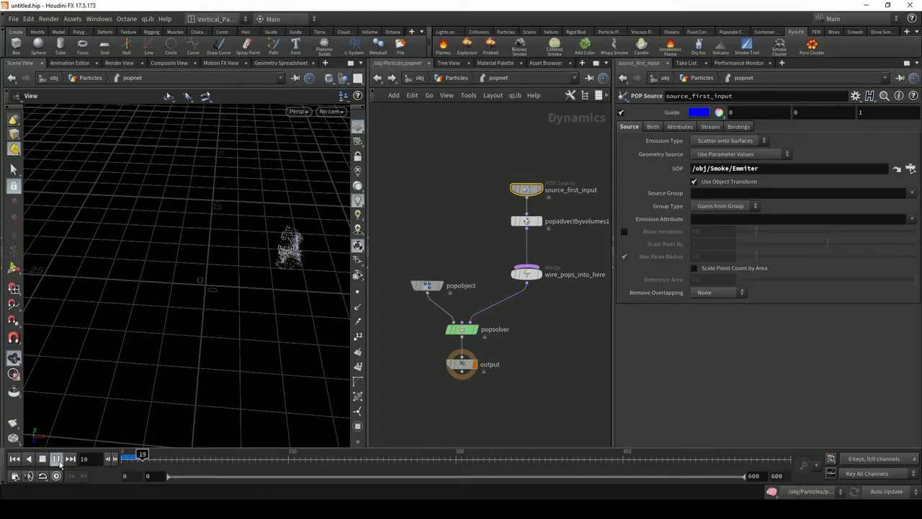
{"action": "left_click", "coordinate": [59, 462]}
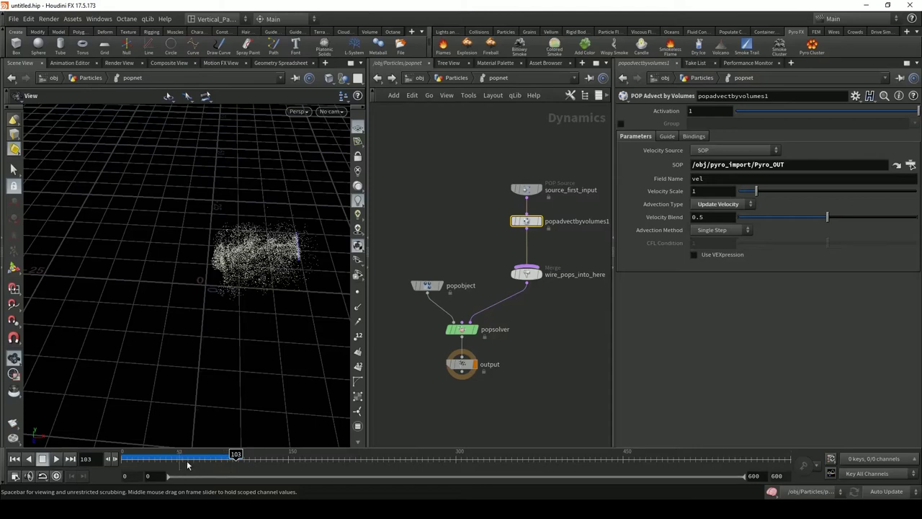
{"action": "left_click_drag", "start_coordinate": [191, 466], "coordinate": [161, 472]}
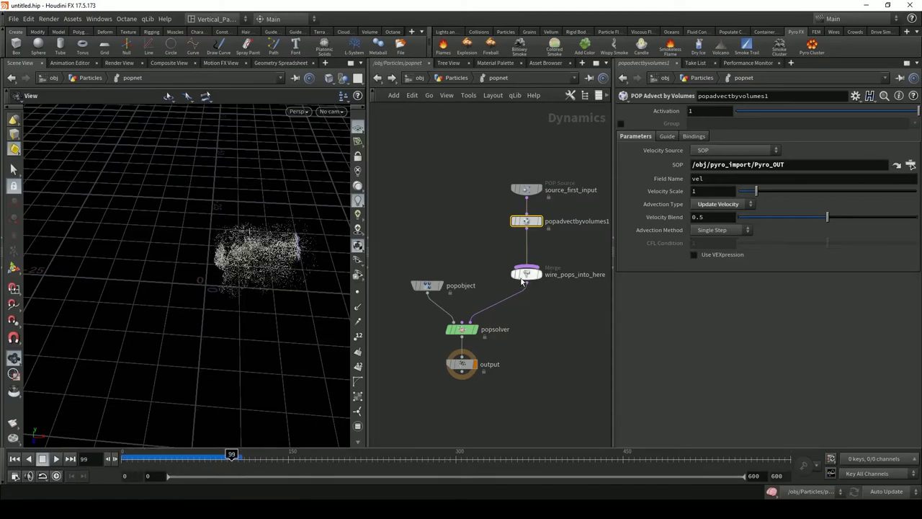
Step: Insert a POP Collision Detect node between popadvectbyvolumes1 and wire_pops_into_here, making room in the network, and rewind to frame 0
{"action": "left_click_drag", "start_coordinate": [522, 281], "coordinate": [523, 302]}
{"action": "left_click_drag", "start_coordinate": [428, 287], "coordinate": [409, 301]}
{"action": "left_click", "coordinate": [481, 266]}
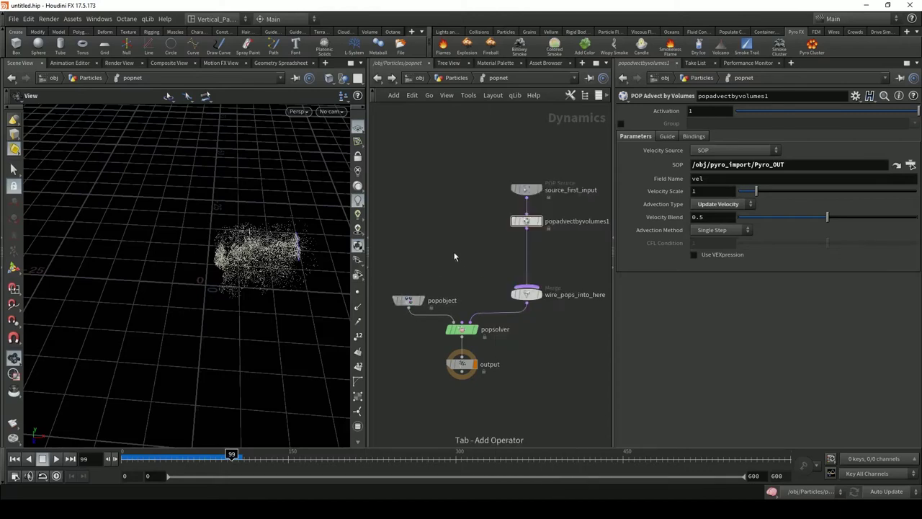
{"action": "key", "text": "Tab"}
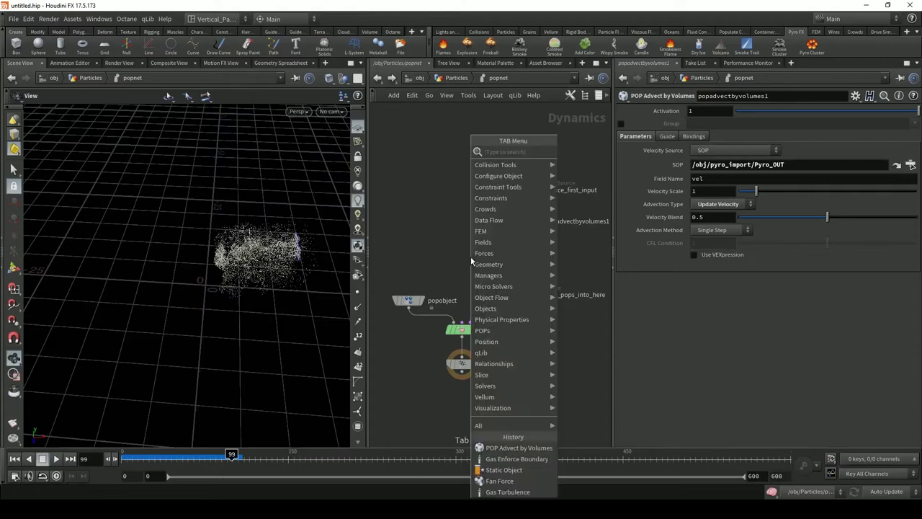
{"action": "mouse_move", "coordinate": [481, 265]}
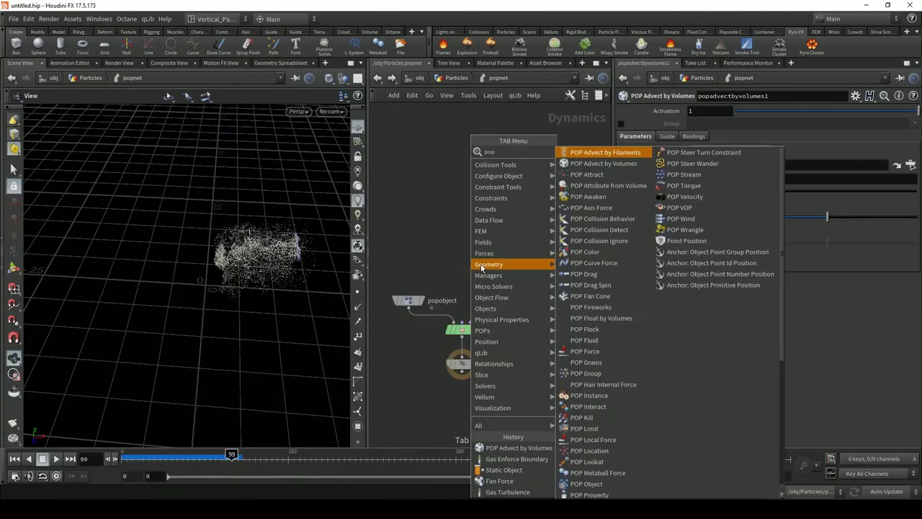
{"action": "type", "text": "popc"}
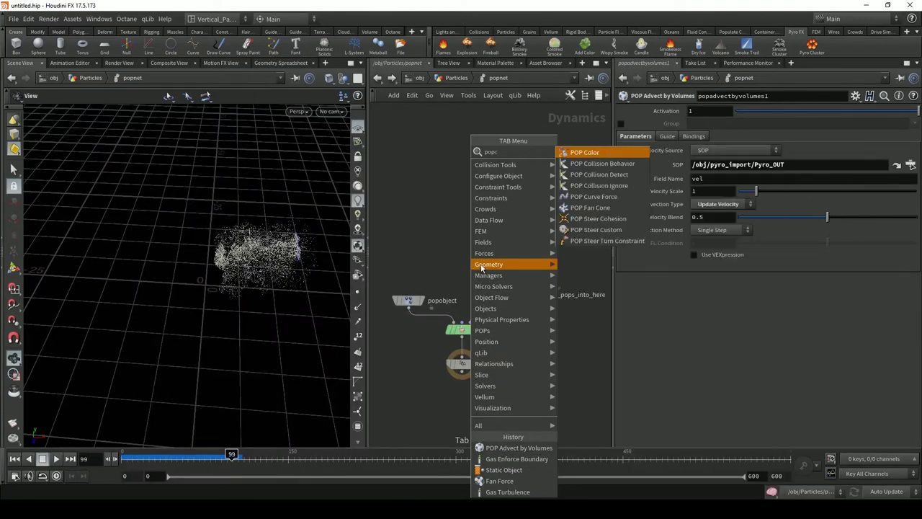
{"action": "type", "text": "oll"}
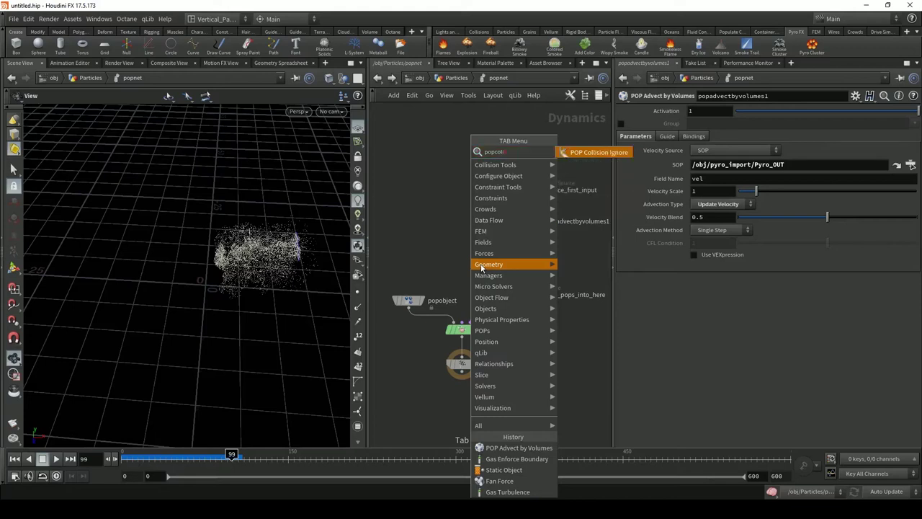
{"action": "key", "text": "BackSpace"}
{"action": "key", "text": "BackSpace"}
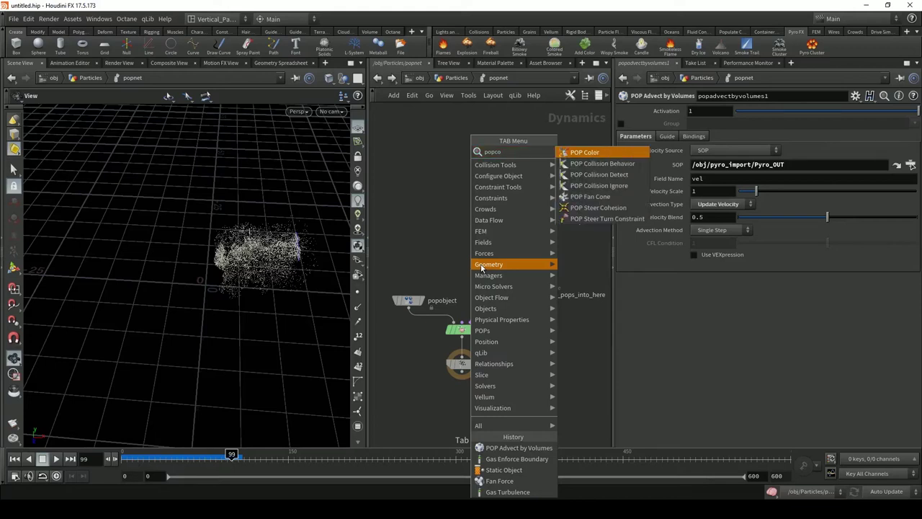
{"action": "left_click", "coordinate": [598, 174]}
{"action": "key", "text": "Escape"}
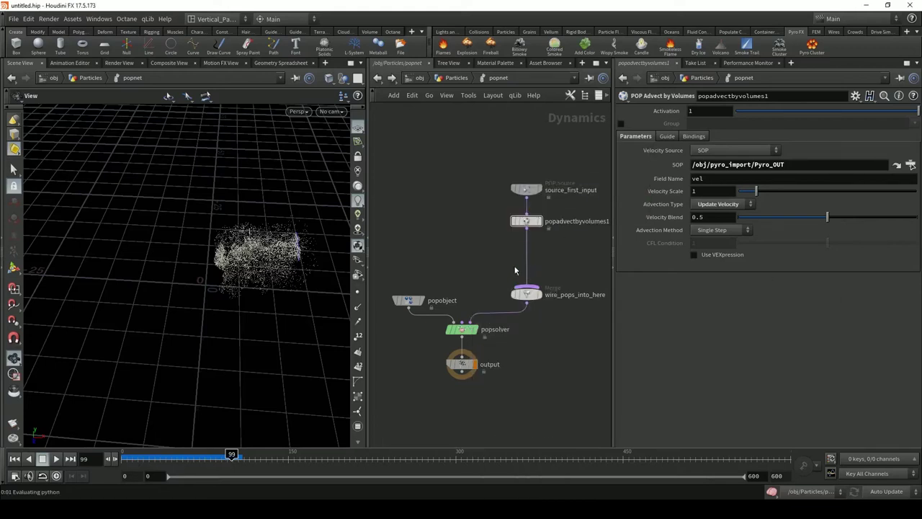
{"action": "left_click", "coordinate": [18, 460]}
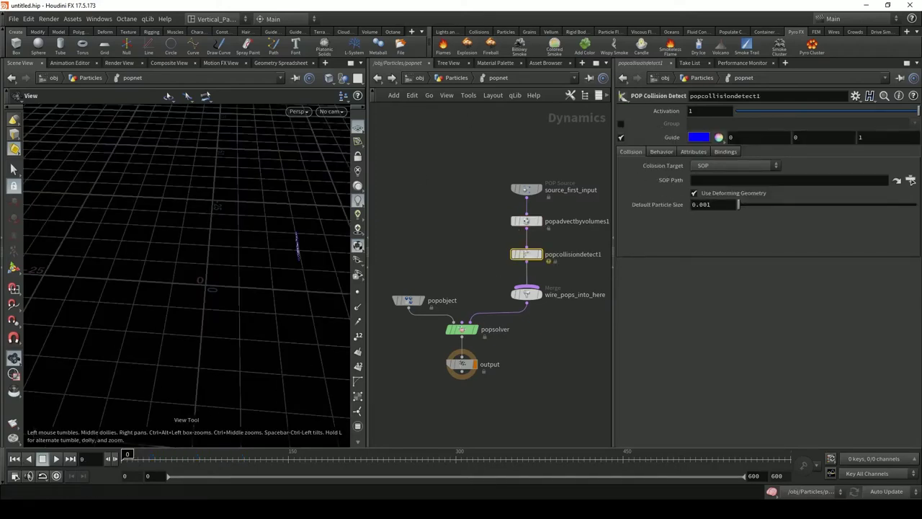
Step: Try /obj/Vase/Vase_VDB as the collision SOP path of the popcollisiondetect1 node
{"action": "left_click", "coordinate": [911, 181]}
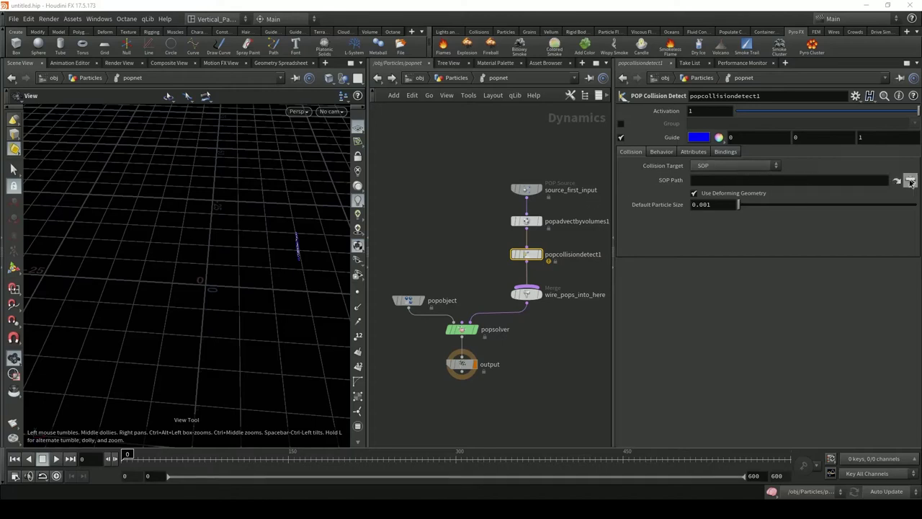
{"action": "left_click", "coordinate": [911, 180]}
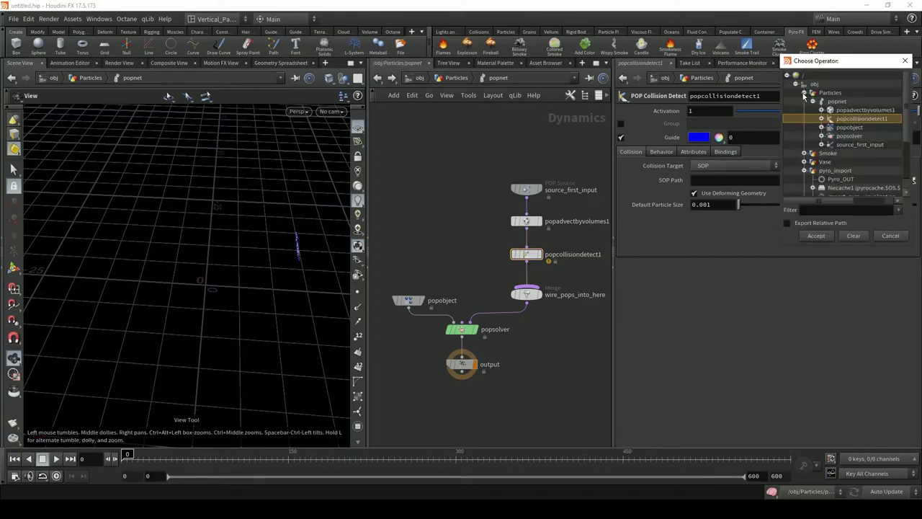
{"action": "left_click", "coordinate": [804, 92]}
{"action": "left_click", "coordinate": [804, 110]}
{"action": "left_click", "coordinate": [836, 119]}
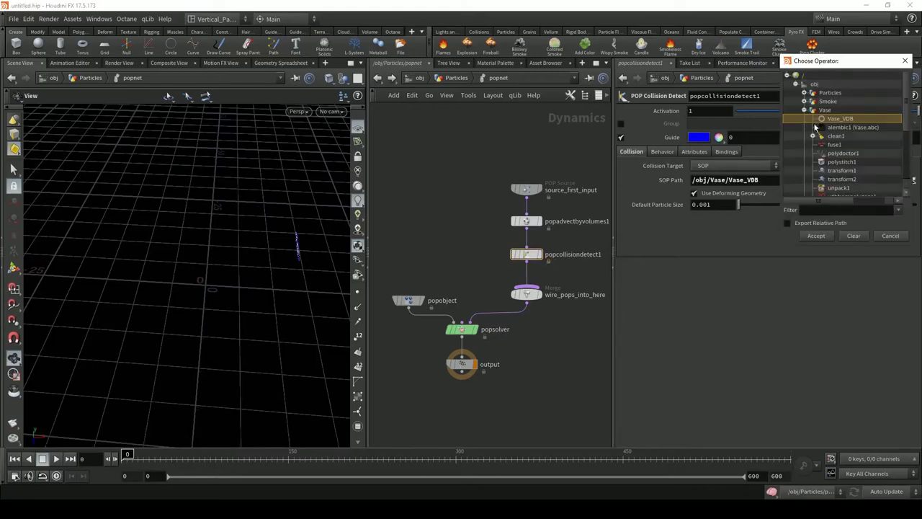
{"action": "scroll", "coordinate": [824, 141], "scroll_direction": "down", "scroll_amount": 2}
{"action": "left_click", "coordinate": [888, 236]}
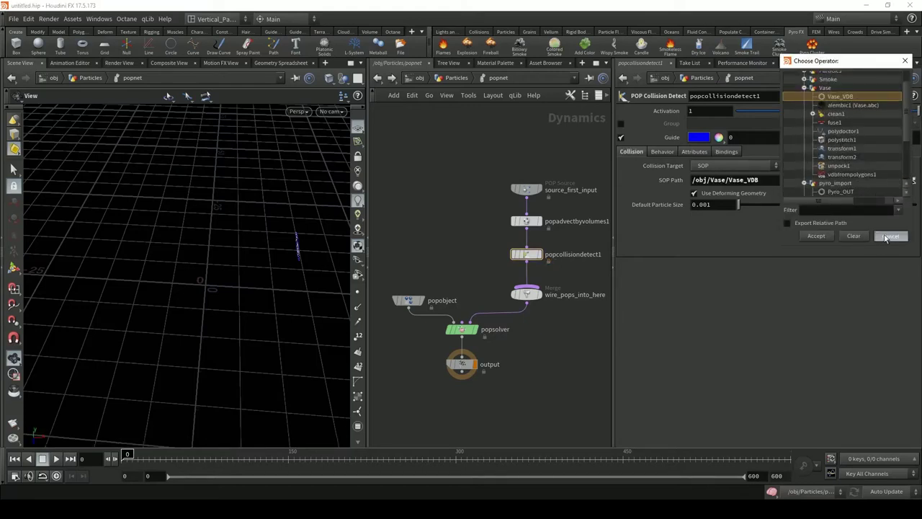
Step: Delete the fuse1, polydoctor1, polystitch1 and clean1 nodes from the Vase geometry network
{"action": "left_click", "coordinate": [419, 78]}
{"action": "double_click", "coordinate": [415, 155]}
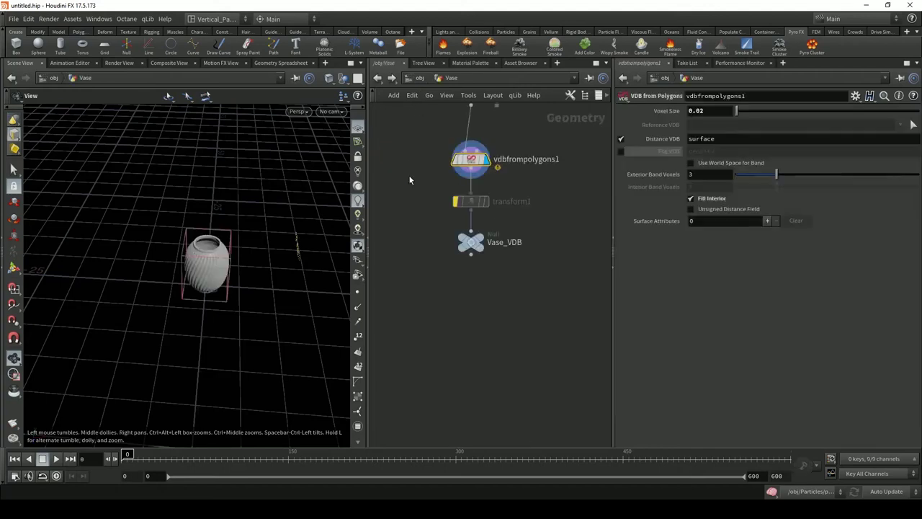
{"action": "left_click_drag", "start_coordinate": [472, 260], "coordinate": [391, 259]}
{"action": "scroll", "coordinate": [539, 324], "scroll_direction": "down", "scroll_amount": 3}
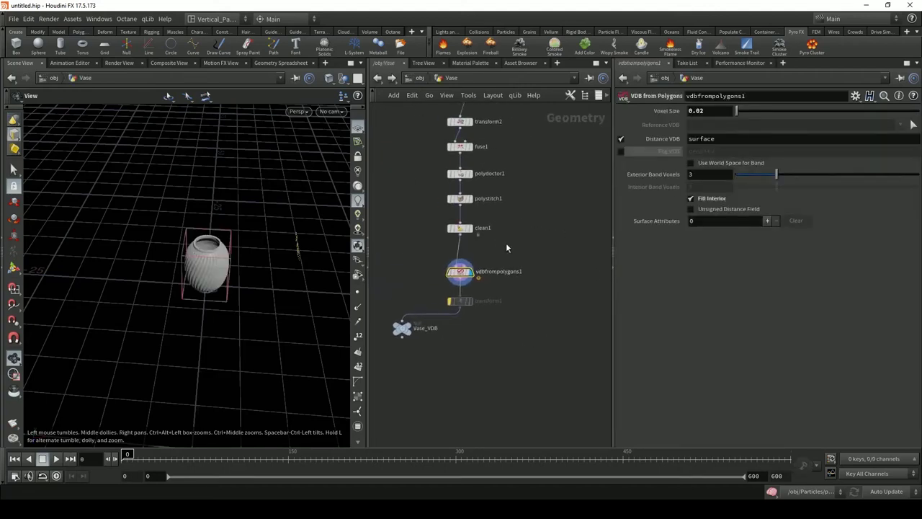
{"action": "left_click_drag", "start_coordinate": [436, 161], "coordinate": [438, 150]}
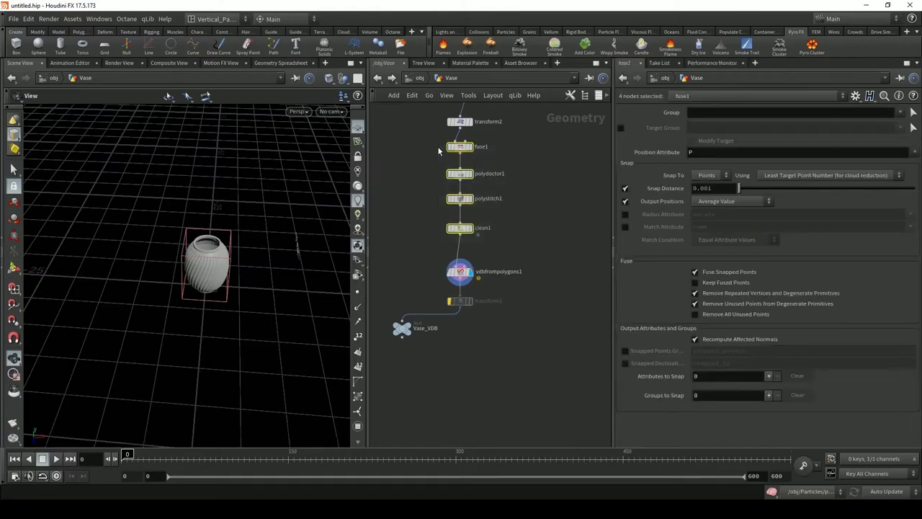
{"action": "key", "text": "Delete"}
Step: Move vdbfrompolygons1, transform1 and the Vase_VDB null up close beneath transform2 to tidy the Vase network
{"action": "middle_click_drag", "start_coordinate": [453, 275], "coordinate": [477, 324]}
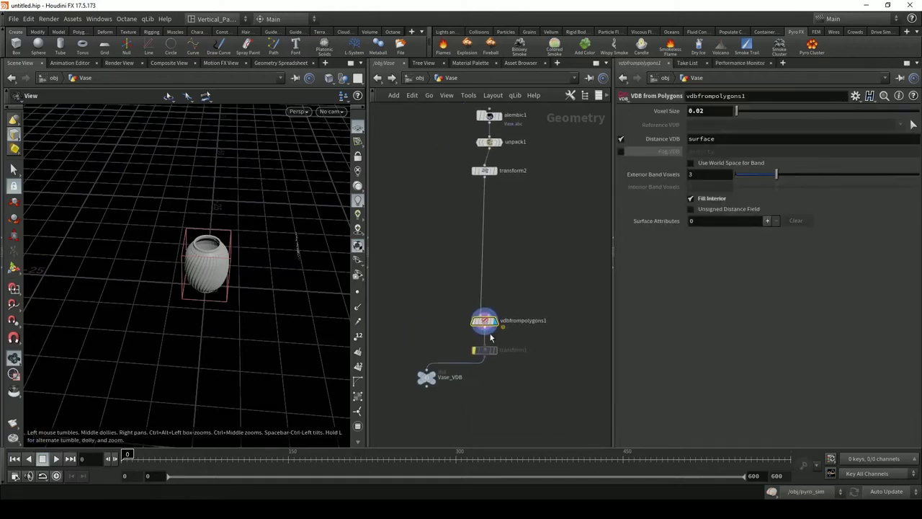
{"action": "left_click_drag", "start_coordinate": [476, 324], "coordinate": [486, 210]}
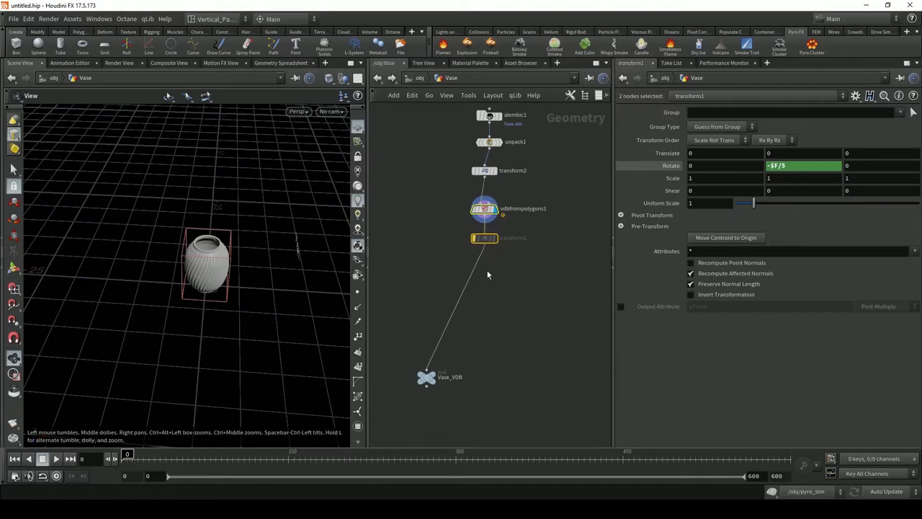
{"action": "left_click_drag", "start_coordinate": [420, 379], "coordinate": [408, 268]}
{"action": "middle_click_drag", "start_coordinate": [530, 283], "coordinate": [494, 296]}
Step: Insert a Null node between transform2 and vdbfrompolygons1
{"action": "key", "text": "Tab"}
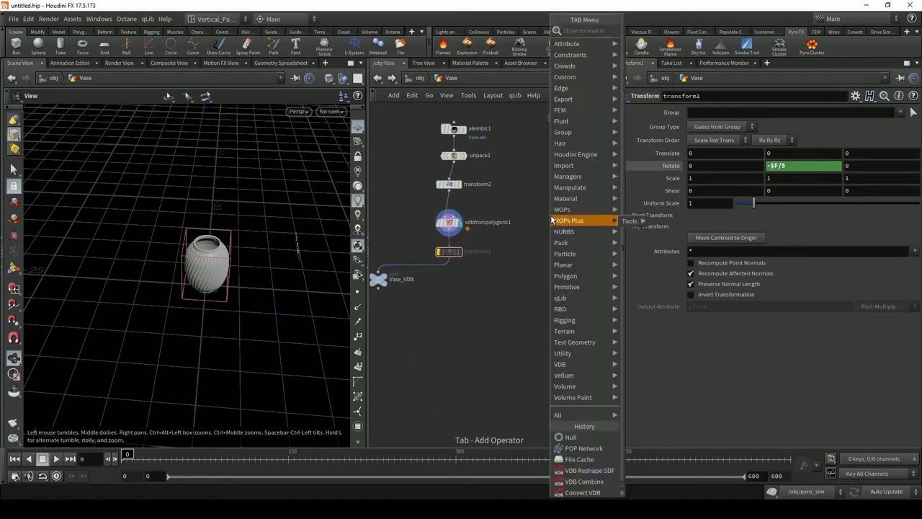
{"action": "type", "text": "nu"}
{"action": "key", "text": "Return"}
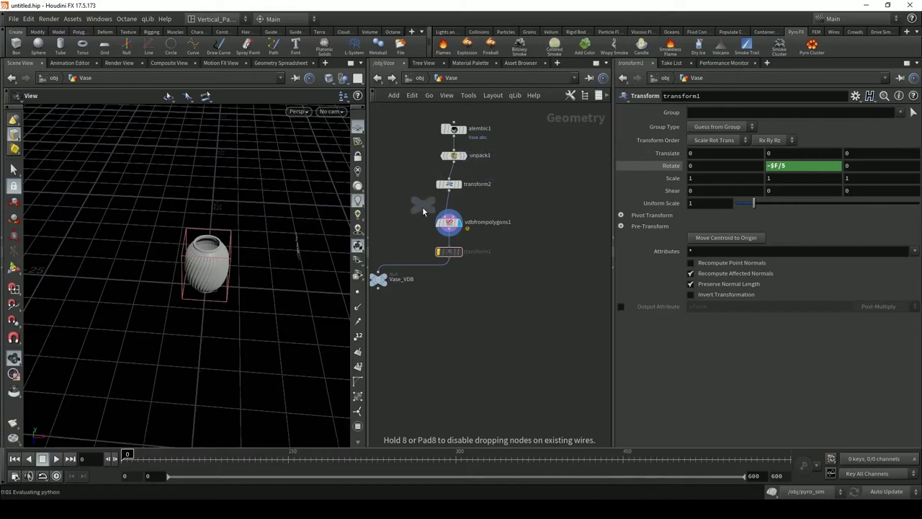
{"action": "left_click", "coordinate": [451, 216]}
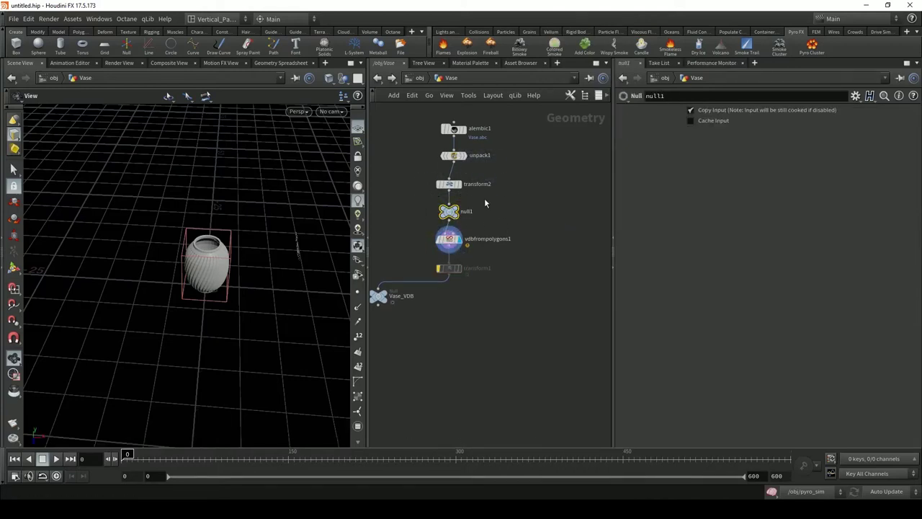
Step: Rename the new null above vdbfrompolygons1 to Vase_OUT
{"action": "scroll", "coordinate": [477, 231], "scroll_direction": "up", "scroll_amount": 2}
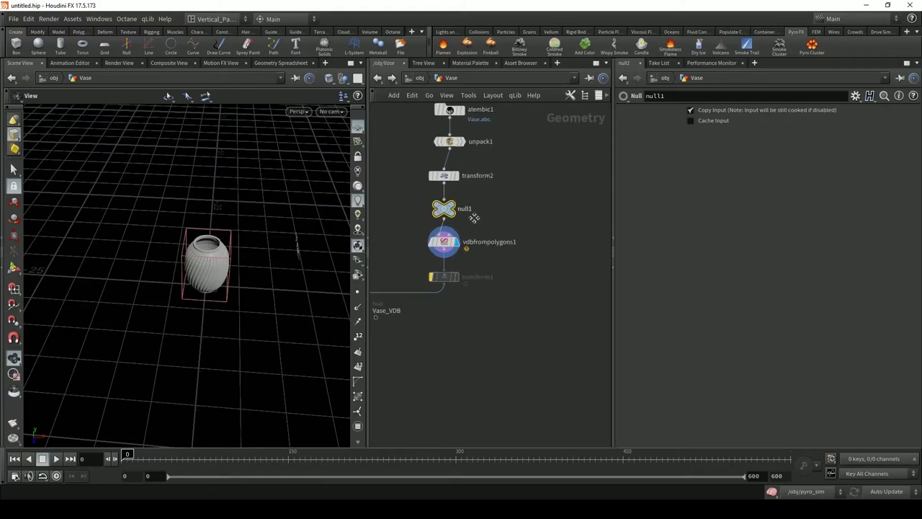
{"action": "double_click", "coordinate": [504, 224]}
{"action": "type", "text": "V"}
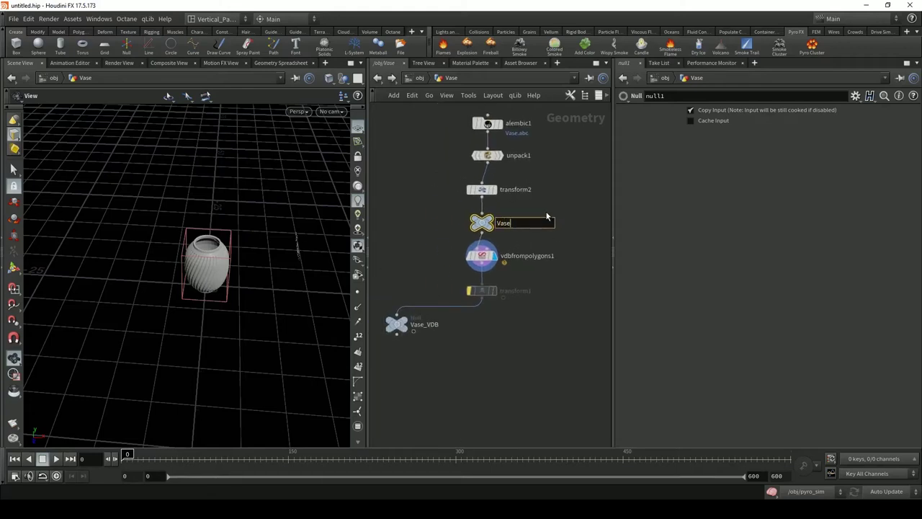
{"action": "type", "text": "ase"}
{"action": "key", "text": "Return"}
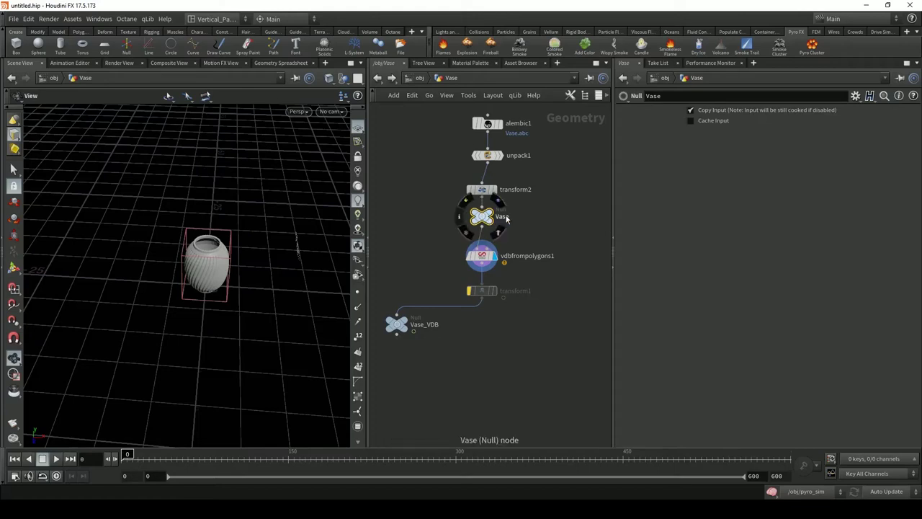
{"action": "double_click", "coordinate": [505, 216]}
{"action": "type", "text": "_OUT"}
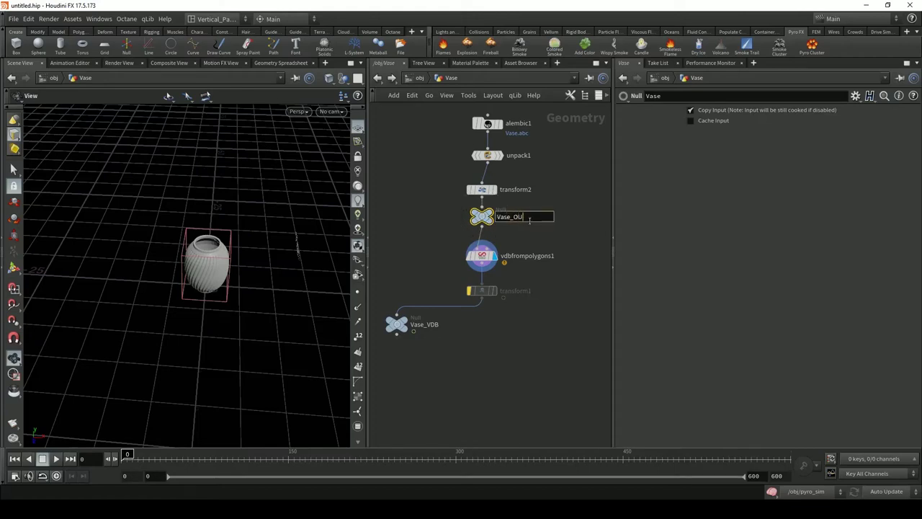
{"action": "key", "text": "Return"}
Step: Return to the popnet inside Particles and set popcollisiondetect1's SOP path to /obj/Vase/Vase_OUT
{"action": "left_click", "coordinate": [418, 78]}
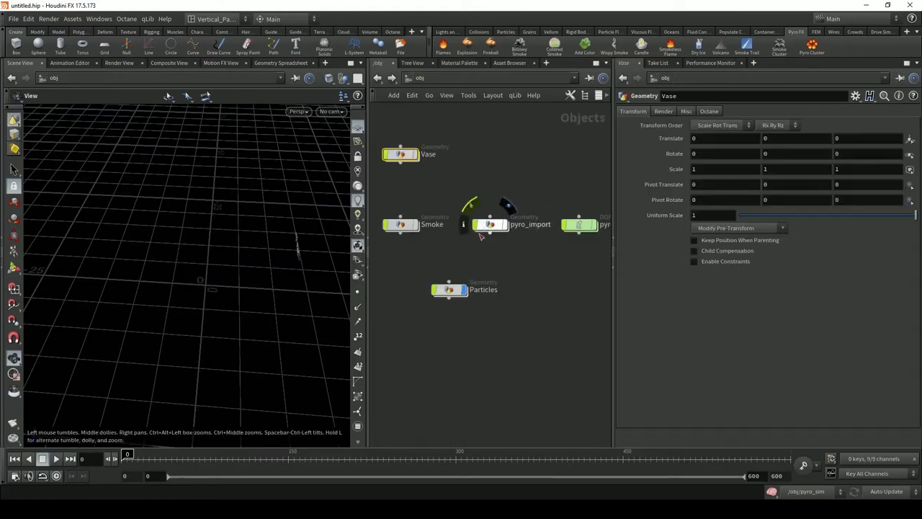
{"action": "double_click", "coordinate": [452, 290]}
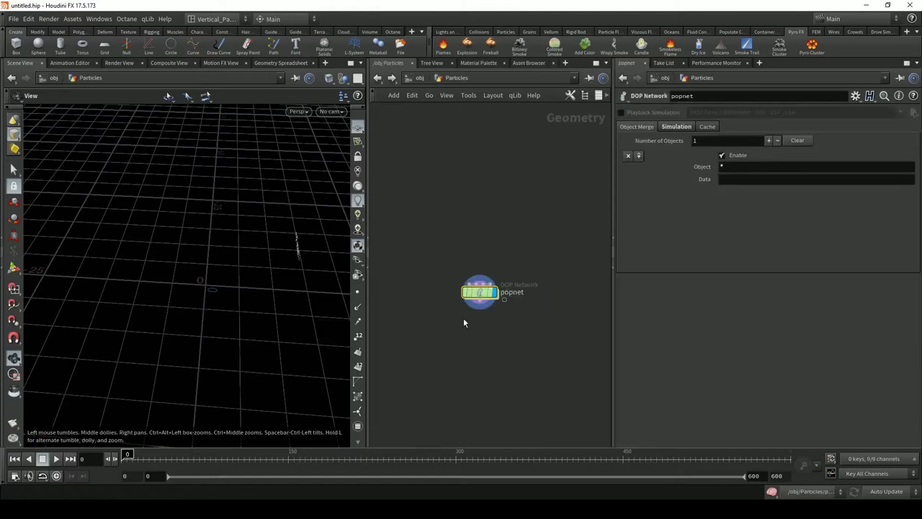
{"action": "double_click", "coordinate": [479, 292]}
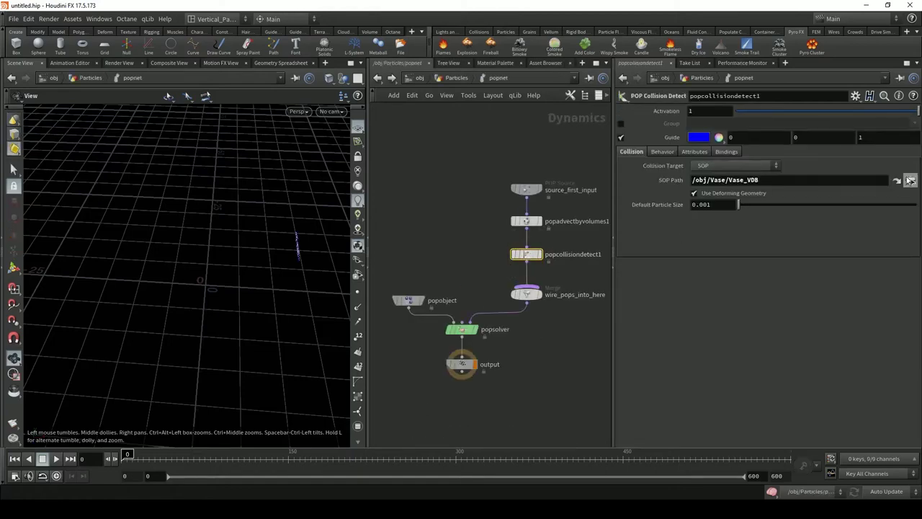
{"action": "left_click", "coordinate": [909, 180]}
{"action": "double_click", "coordinate": [834, 99]}
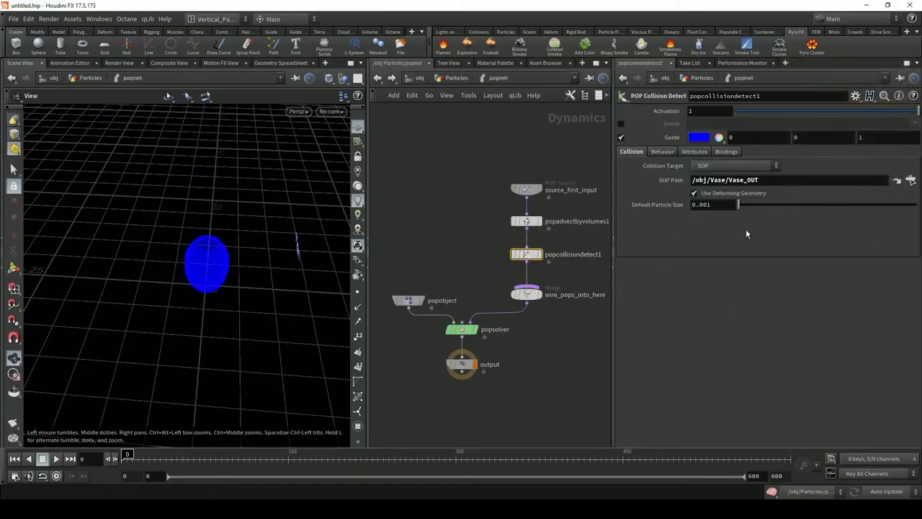
Step: Set the Default Particle Size of popcollisiondetect1 to 0.005
{"action": "left_click", "coordinate": [729, 209]}
{"action": "key", "text": "BackSpace"}
{"action": "type", "text": "5"}
{"action": "key", "text": "Return"}
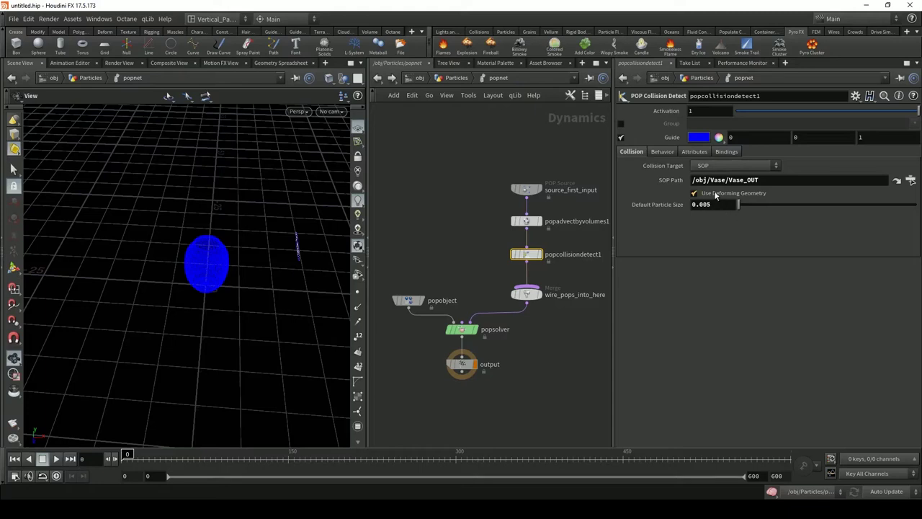
Step: In the collision behavior settings, enable Accumulate Hits, store hits in a group named hit, and enable Preserve Group
{"action": "left_click", "coordinate": [662, 151]}
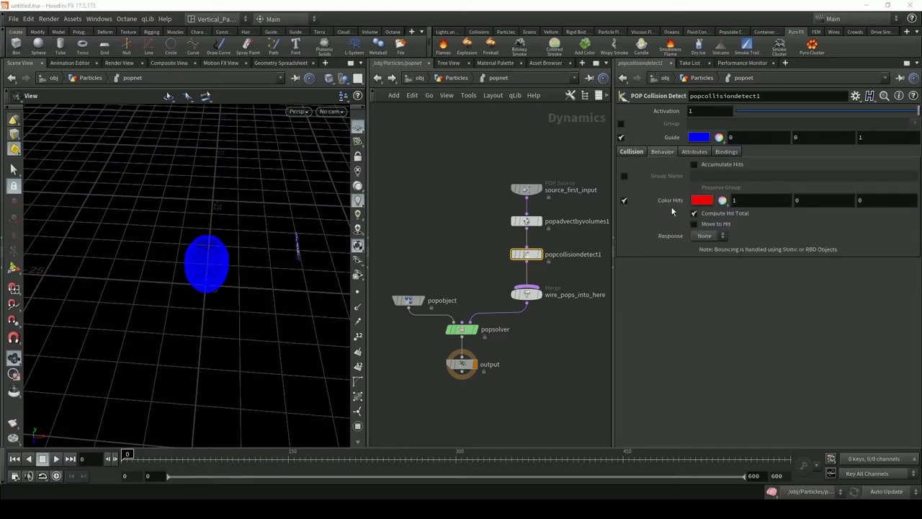
{"action": "left_click", "coordinate": [693, 164]}
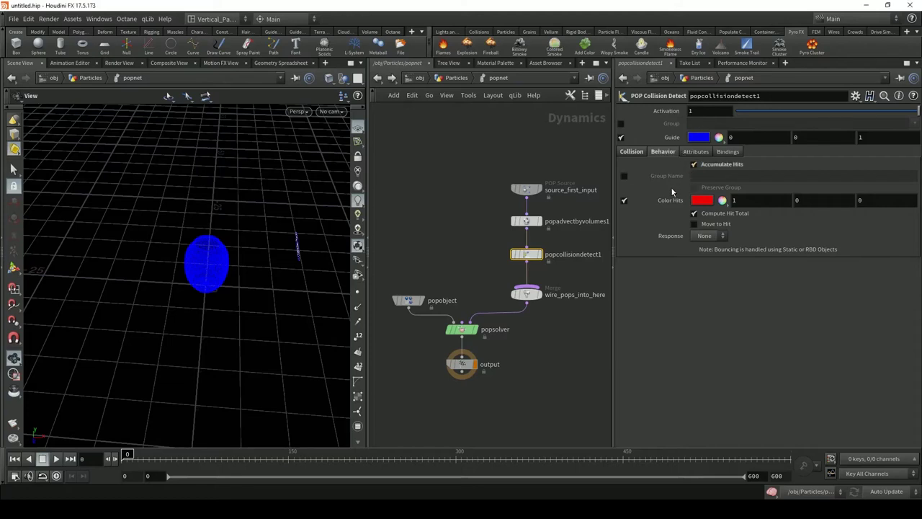
{"action": "left_click", "coordinate": [624, 176]}
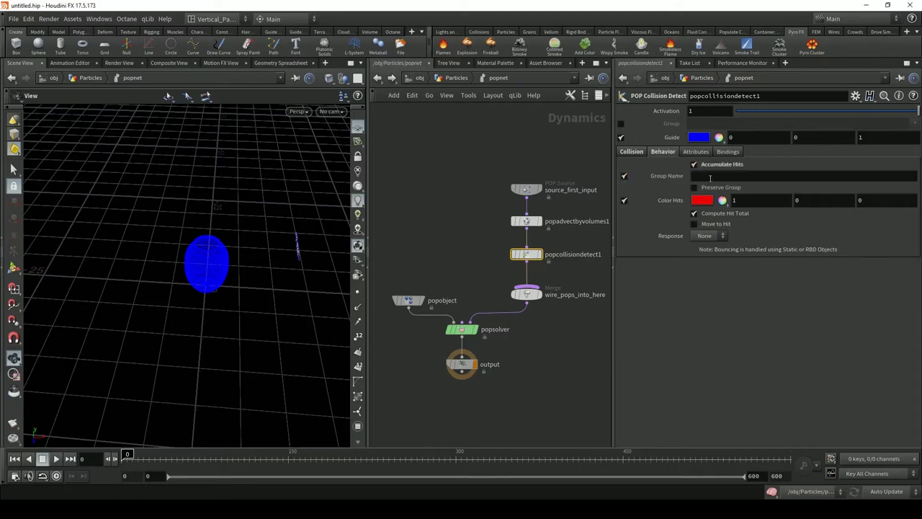
{"action": "left_click", "coordinate": [711, 174]}
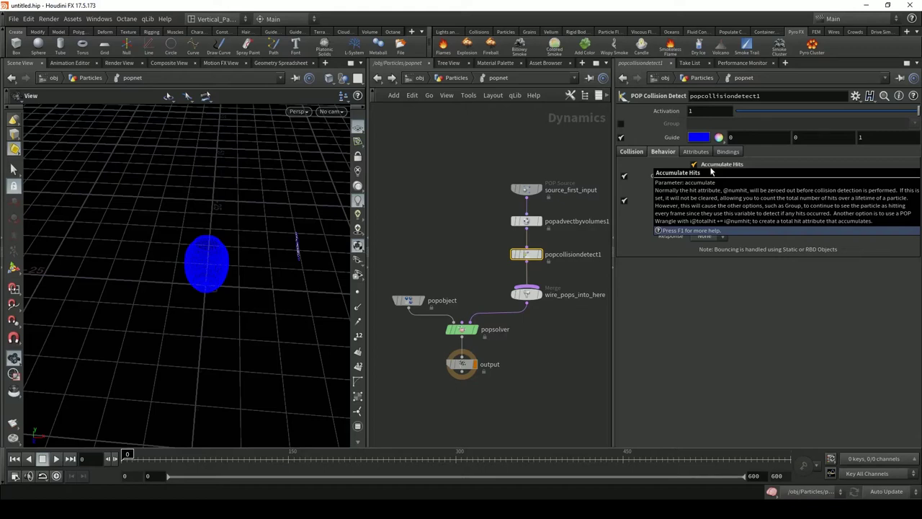
{"action": "double_click", "coordinate": [706, 177]}
{"action": "left_click", "coordinate": [677, 189]}
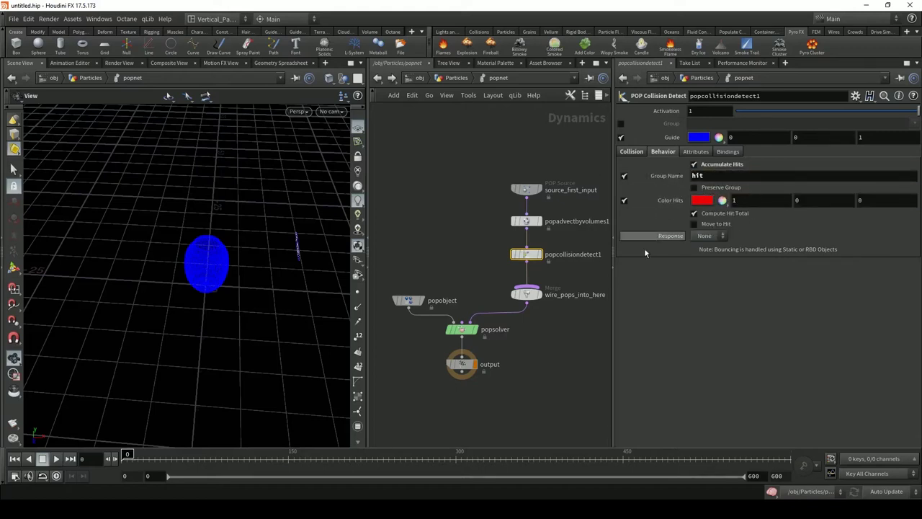
{"action": "left_click", "coordinate": [694, 188]}
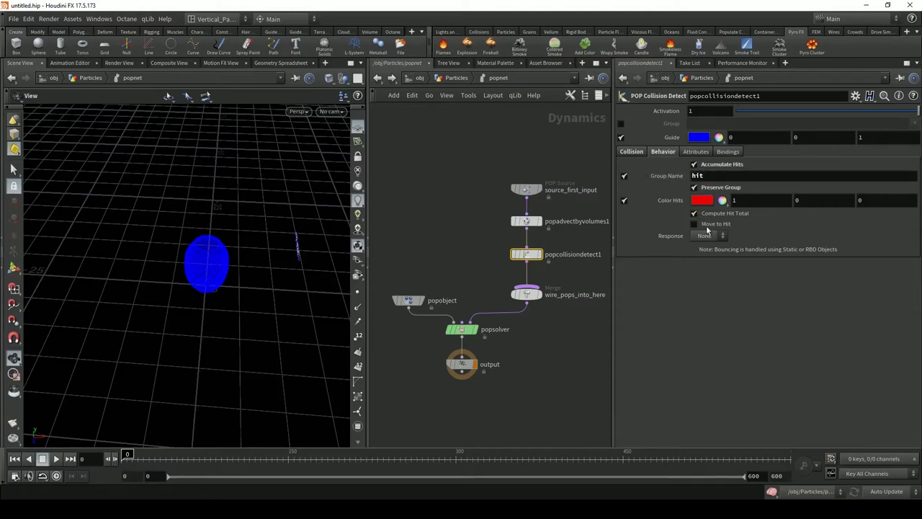
Step: Enable Move to Hit for popcollisiondetect1 and set its Response to Stop, moving the popobject node up in the network
{"action": "left_click", "coordinate": [694, 224]}
{"action": "left_click", "coordinate": [719, 238]}
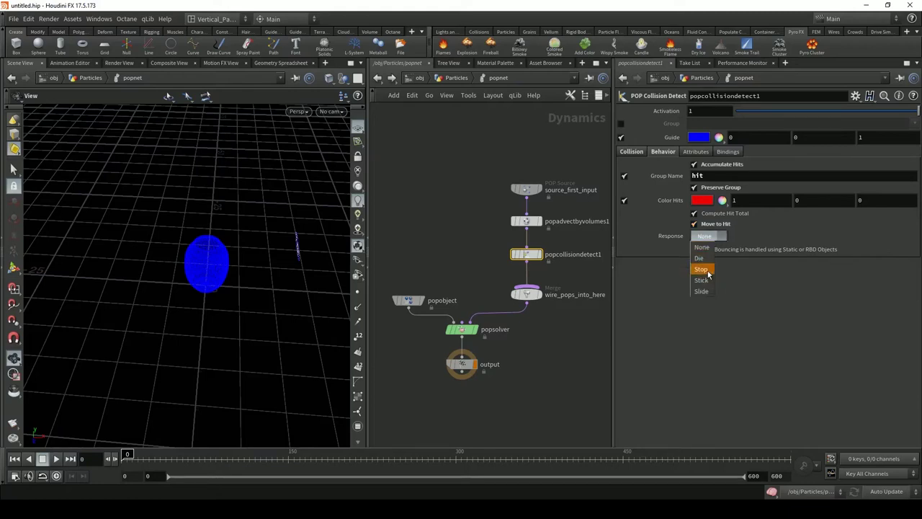
{"action": "left_click", "coordinate": [702, 269]}
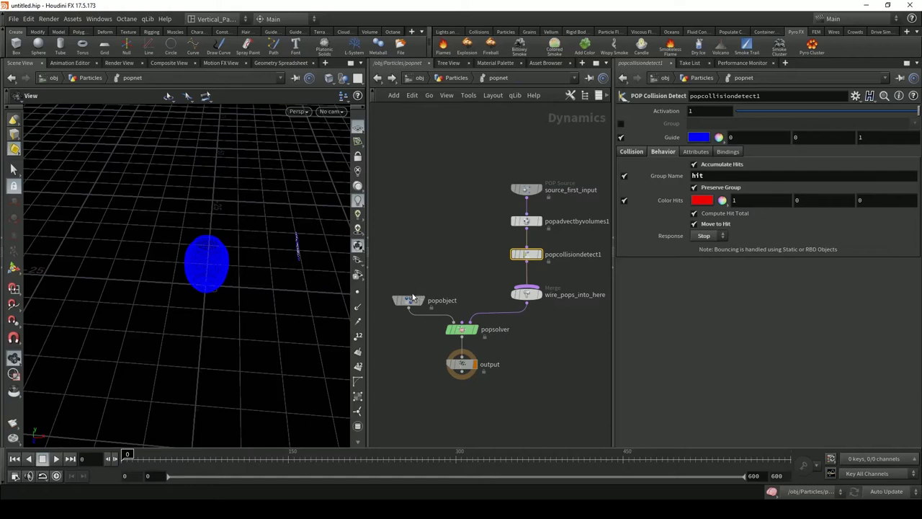
{"action": "left_click_drag", "start_coordinate": [411, 297], "coordinate": [400, 251]}
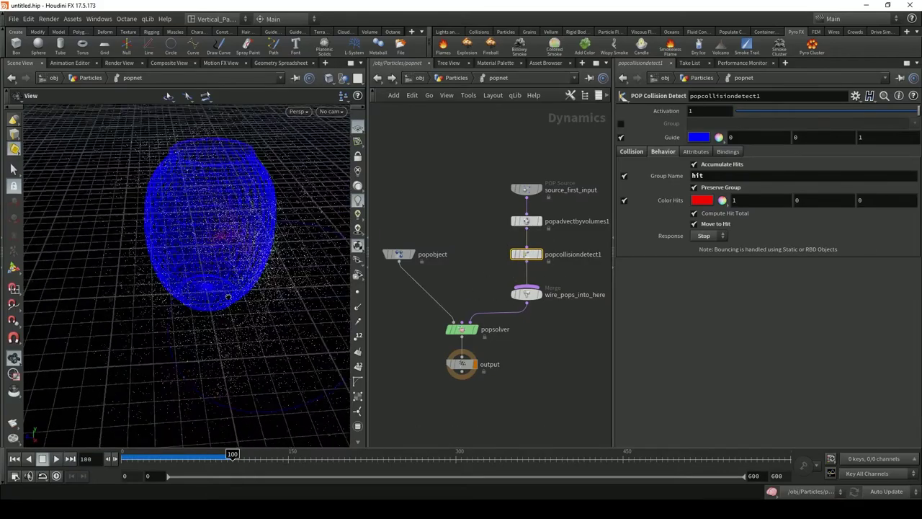
Step: Turn off the blue collision guide of popcollisiondetect1 and inspect the red hit particles at frame 100
{"action": "mouse_move", "coordinate": [228, 296]}
{"action": "left_mouse_down"}
{"action": "mouse_move", "coordinate": [175, 305]}
{"action": "mouse_move", "coordinate": [218, 300]}
{"action": "left_mouse_up"}
{"action": "middle_click_drag", "start_coordinate": [218, 300], "coordinate": [88, 286]}
{"action": "left_click_drag", "start_coordinate": [189, 270], "coordinate": [252, 234]}
{"action": "left_click", "coordinate": [621, 137]}
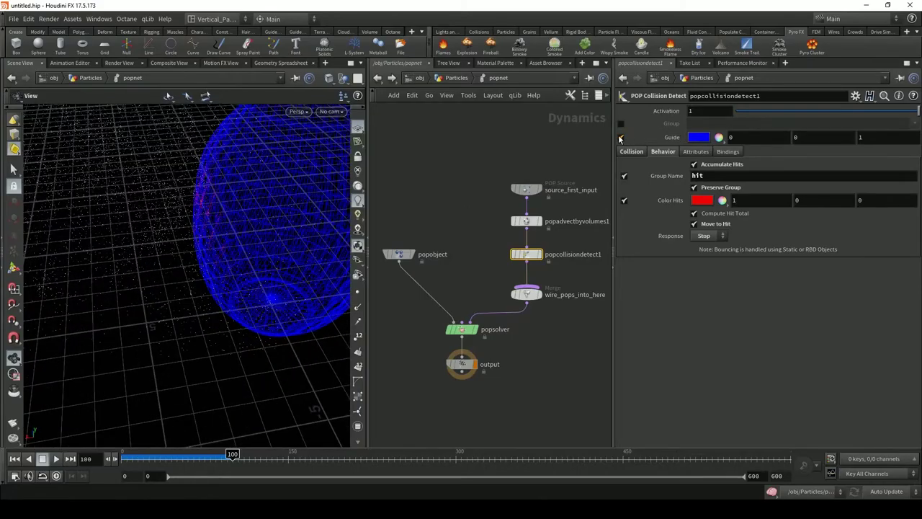
{"action": "left_click_drag", "start_coordinate": [159, 245], "coordinate": [175, 259]}
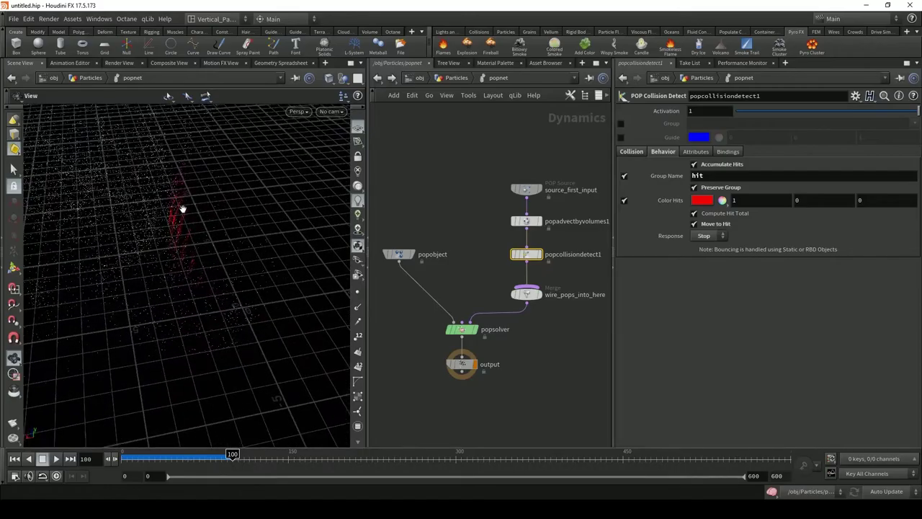
{"action": "left_click_drag", "start_coordinate": [185, 217], "coordinate": [173, 239]}
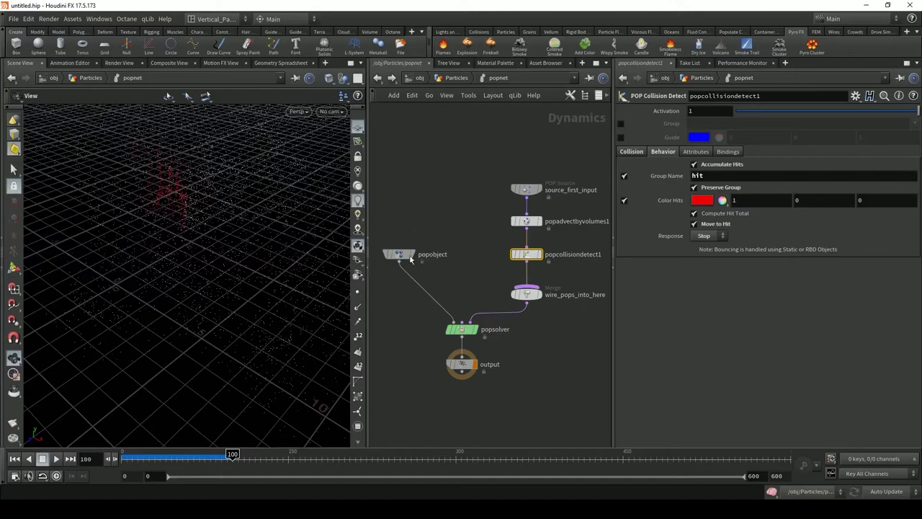
Step: Make room between popsolver and output, and add a Static Object node beside that connection
{"action": "left_click_drag", "start_coordinate": [411, 259], "coordinate": [423, 252]}
{"action": "left_click_drag", "start_coordinate": [461, 367], "coordinate": [461, 416]}
{"action": "key", "text": "Tab"}
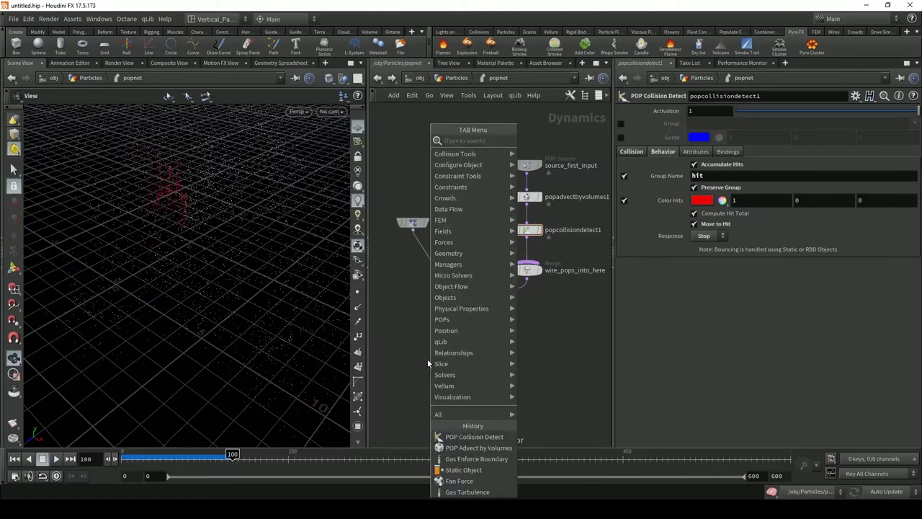
{"action": "type", "text": "static"}
{"action": "key", "text": "Return"}
{"action": "left_click", "coordinate": [419, 343]}
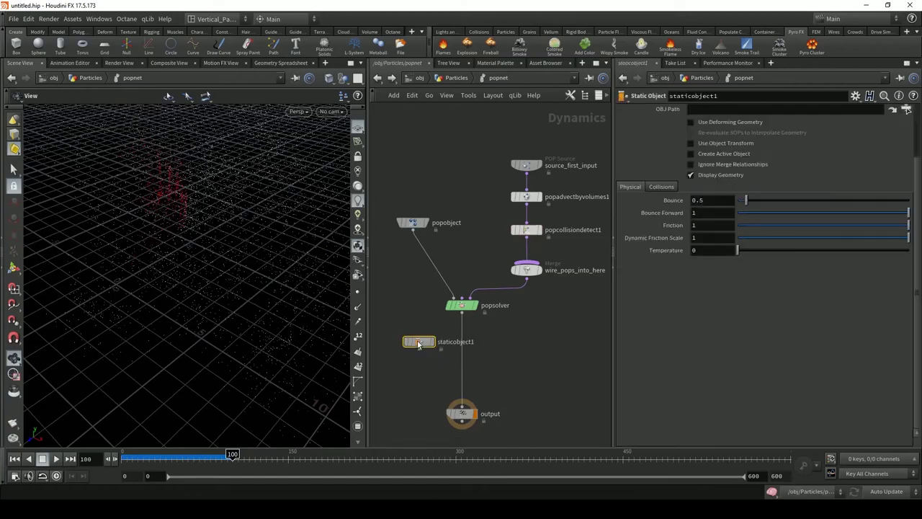
Step: Enable Use Deforming Geometry, Use Object Transform and Create Active Object on staticobject1
{"action": "left_click", "coordinate": [692, 122]}
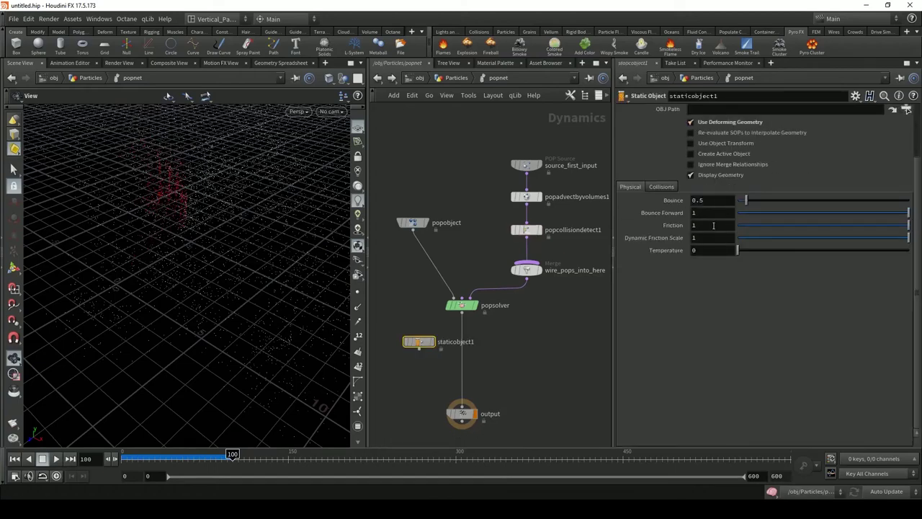
{"action": "left_click", "coordinate": [691, 143]}
{"action": "left_click", "coordinate": [692, 154]}
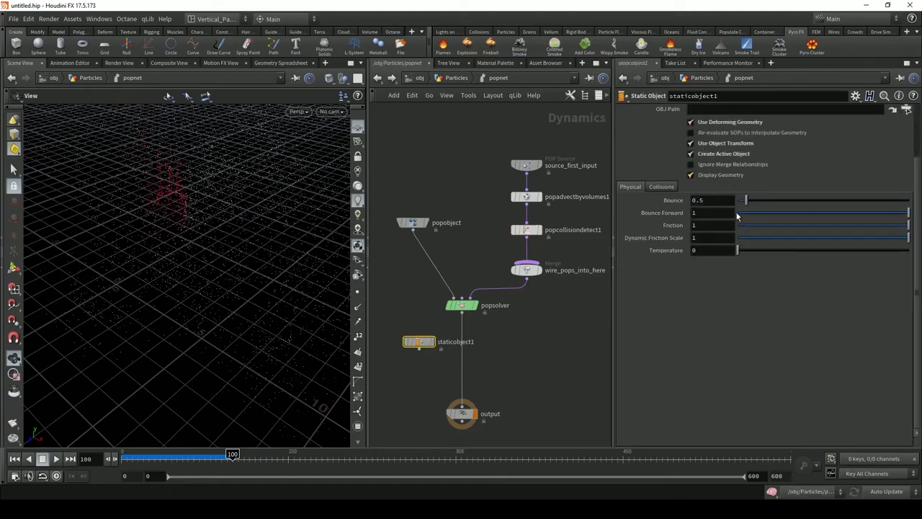
{"action": "left_click", "coordinate": [660, 187]}
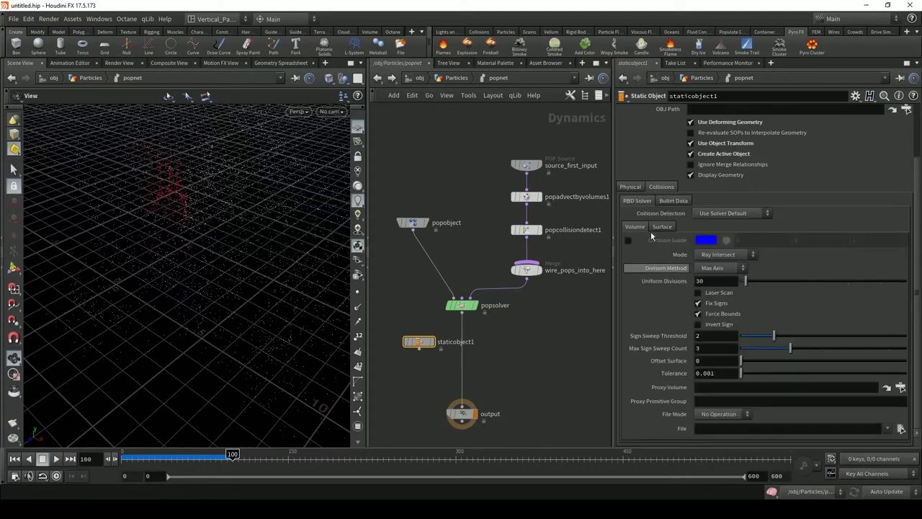
{"action": "left_click", "coordinate": [630, 188]}
{"action": "left_click_drag", "start_coordinate": [422, 342], "coordinate": [402, 320]}
Step: Set the OBJ Path of staticobject1 to /obj/Vase
{"action": "left_click", "coordinate": [906, 109]}
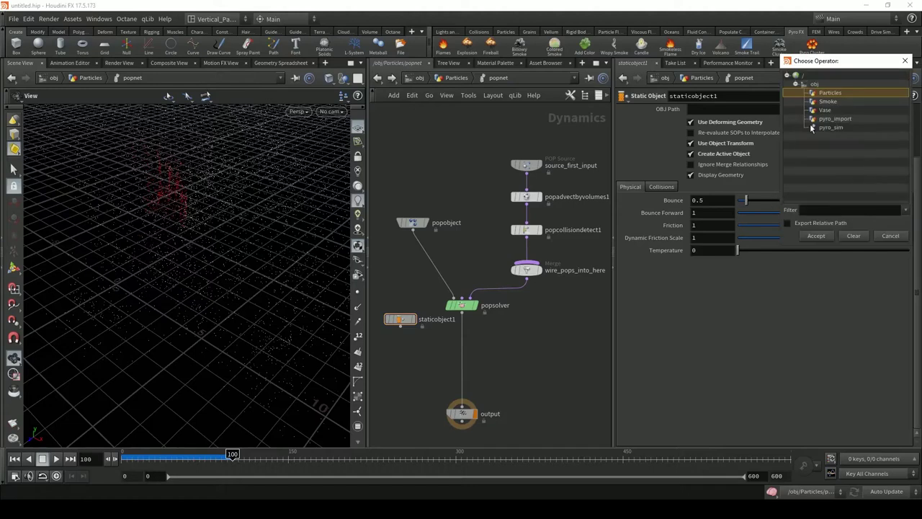
{"action": "left_click", "coordinate": [822, 118]}
{"action": "double_click", "coordinate": [824, 110]}
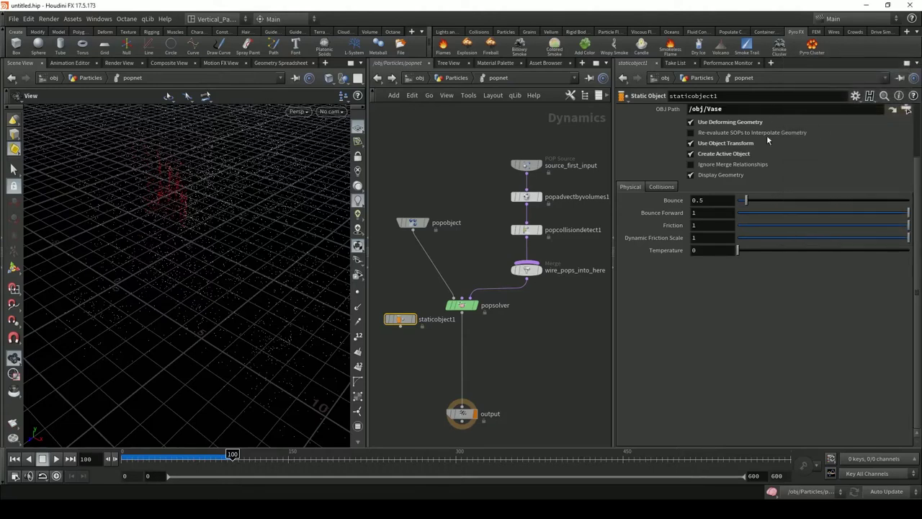
{"action": "left_click", "coordinate": [758, 113]}
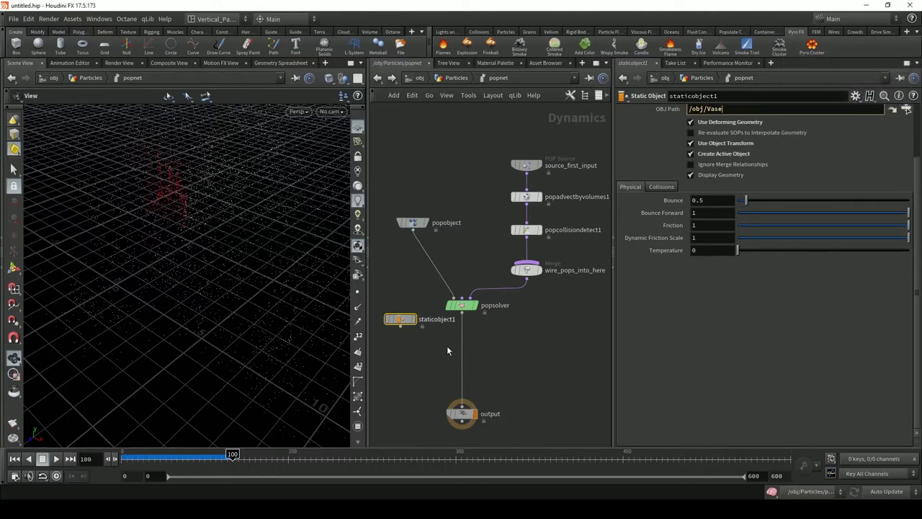
{"action": "left_click", "coordinate": [401, 322]}
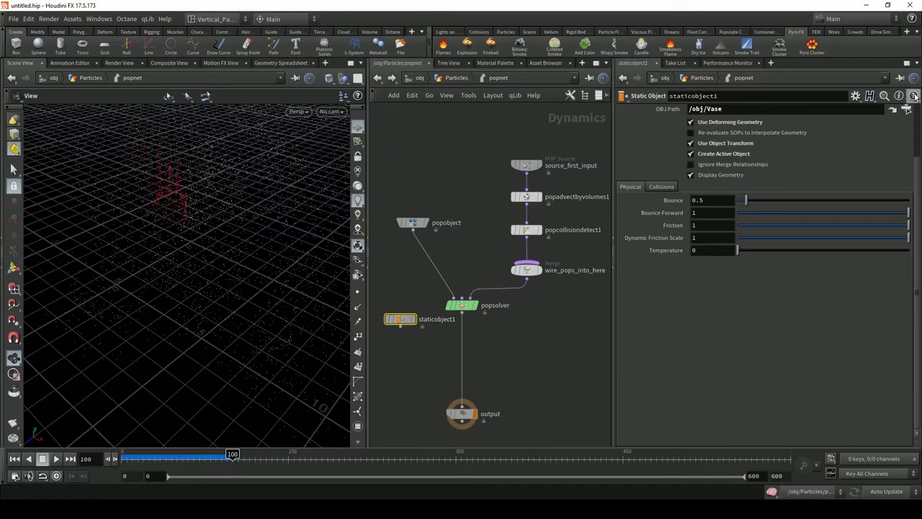
Step: Set the SOP Path of staticobject1 to /obj/Vase/Vase_OUT
{"action": "scroll", "coordinate": [890, 120], "scroll_direction": "up", "scroll_amount": 3}
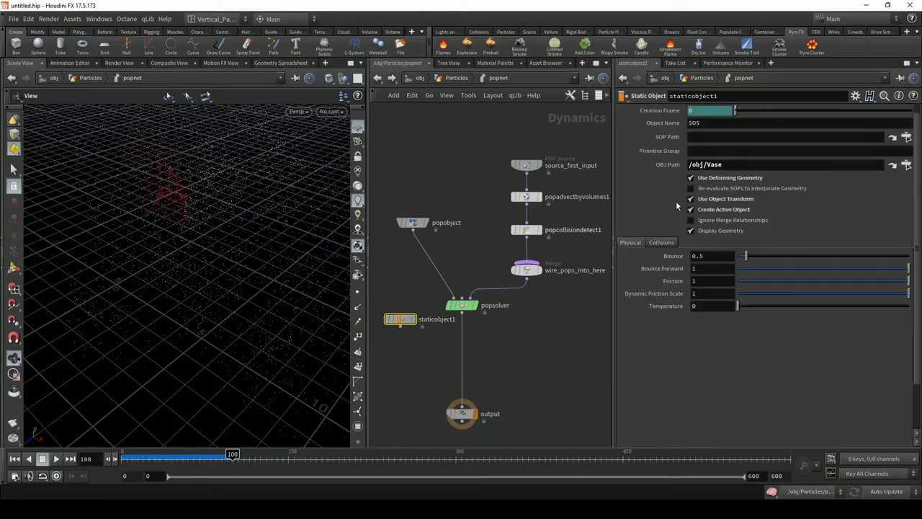
{"action": "left_click", "coordinate": [907, 137]}
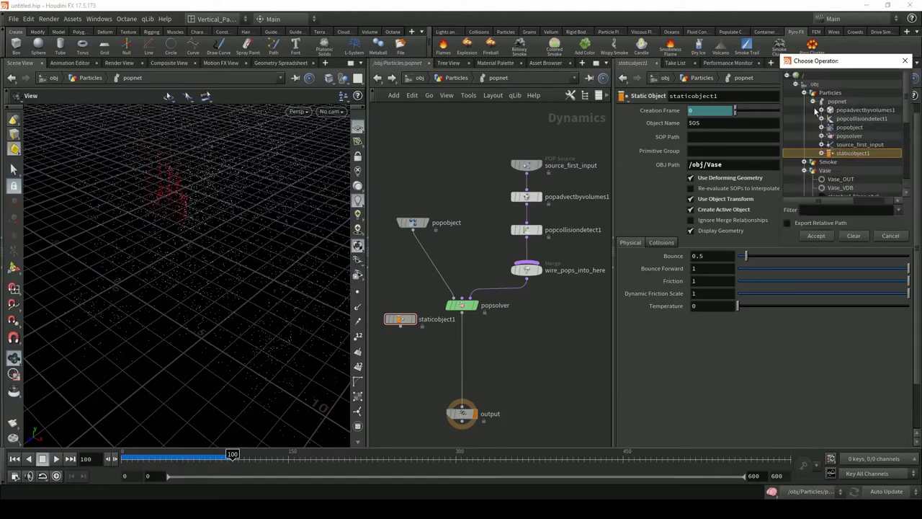
{"action": "left_click", "coordinate": [804, 93]}
{"action": "left_click", "coordinate": [824, 109]}
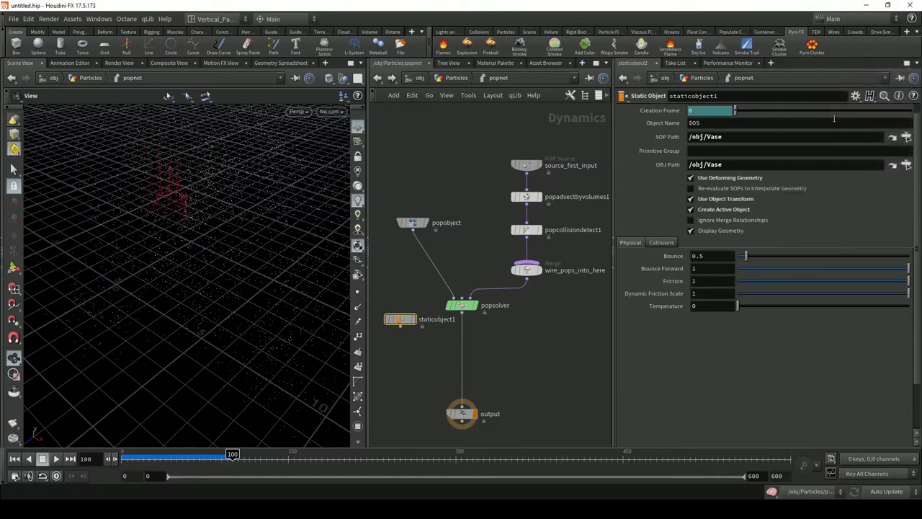
{"action": "left_click", "coordinate": [906, 136]}
{"action": "double_click", "coordinate": [827, 123]}
Step: Add a Merge node below staticobject1 and connect staticobject1 to its input
{"action": "key", "text": "Tab"}
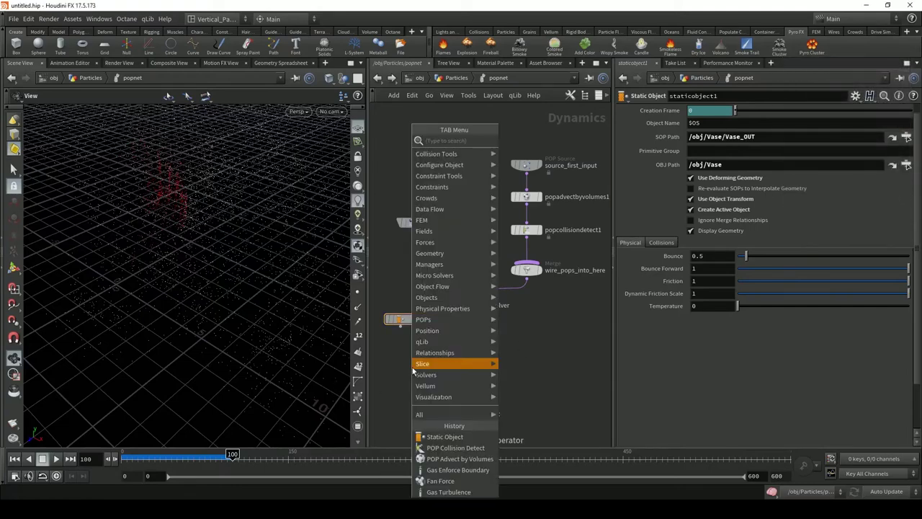
{"action": "type", "text": "merge"}
{"action": "key", "text": "Return"}
{"action": "left_click", "coordinate": [412, 368]}
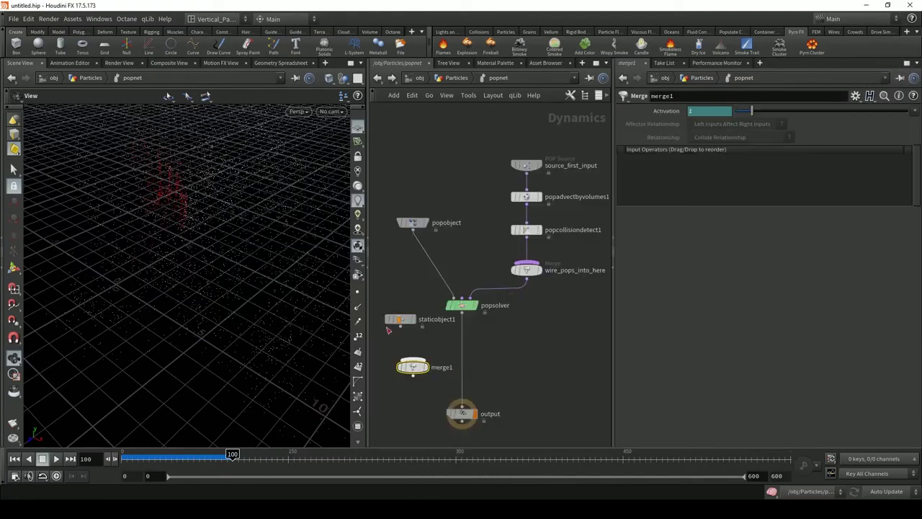
{"action": "left_click_drag", "start_coordinate": [401, 327], "coordinate": [422, 372]}
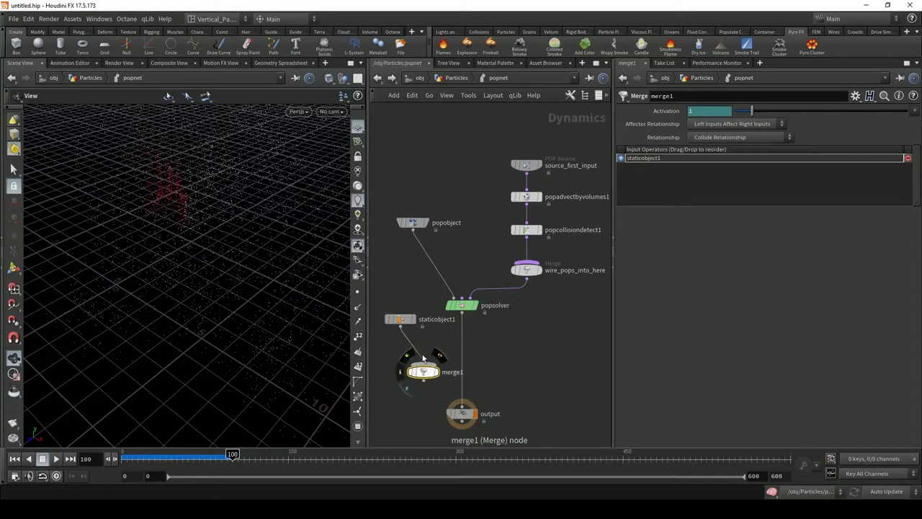
Step: Check the collision settings of staticobject1, and delete it together with merge1
{"action": "left_click", "coordinate": [396, 319]}
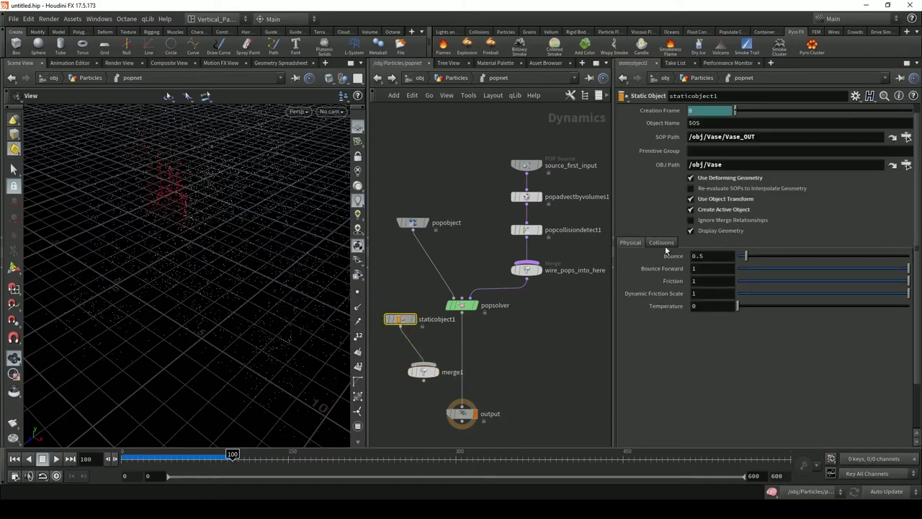
{"action": "left_click", "coordinate": [660, 242]}
{"action": "scroll", "coordinate": [663, 346], "scroll_direction": "down", "scroll_amount": 1}
{"action": "scroll", "coordinate": [653, 364], "scroll_direction": "down", "scroll_amount": 1}
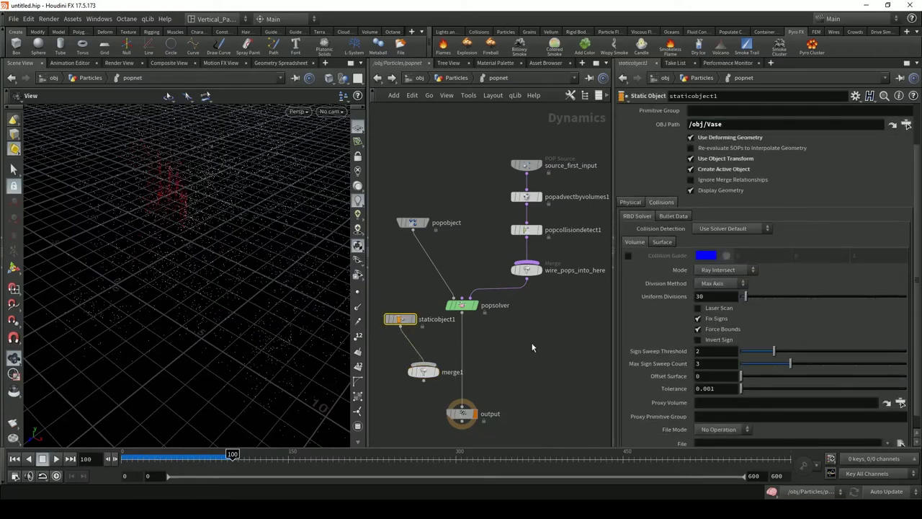
{"action": "left_click_drag", "start_coordinate": [389, 282], "coordinate": [439, 409]}
{"action": "key", "text": "Delete"}
Step: Return to the object level and examine the vase inside and out against the surrounding particles
{"action": "left_click_drag", "start_coordinate": [217, 199], "coordinate": [238, 187]}
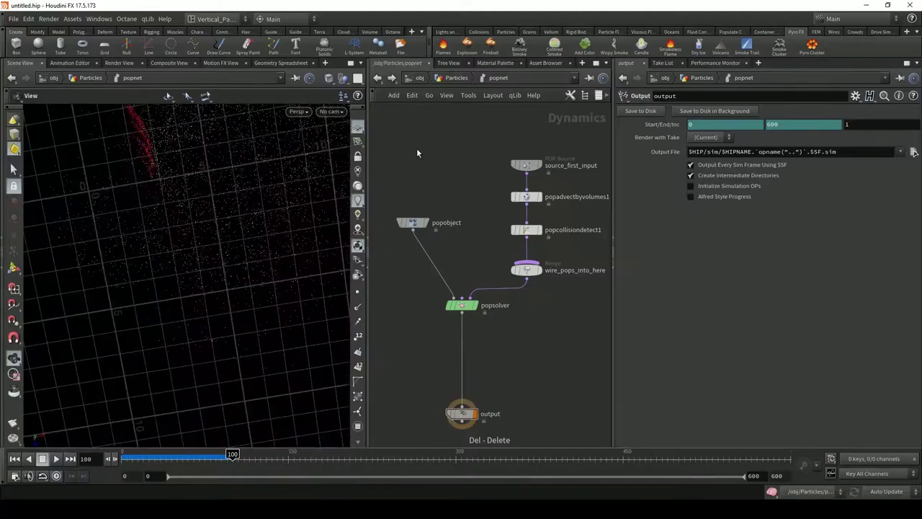
{"action": "left_click", "coordinate": [450, 77]}
{"action": "left_click", "coordinate": [417, 77]}
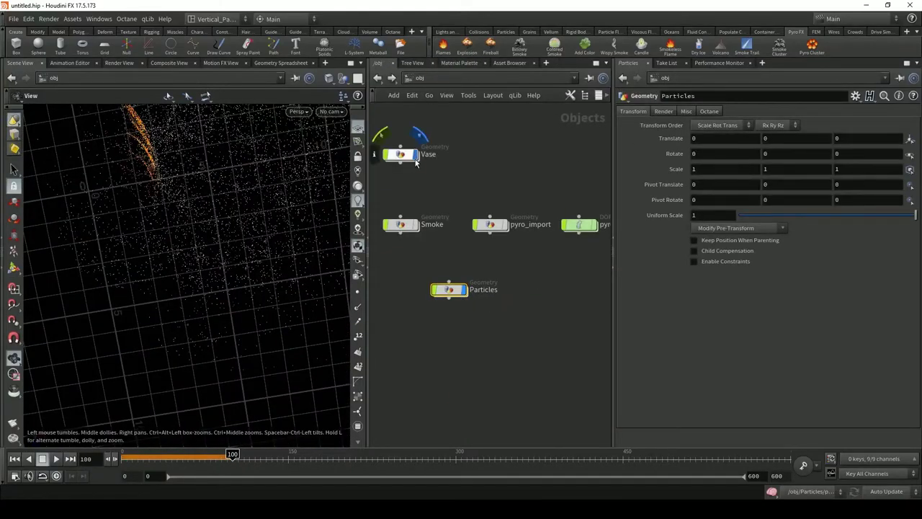
{"action": "left_click_drag", "start_coordinate": [162, 199], "coordinate": [249, 216]}
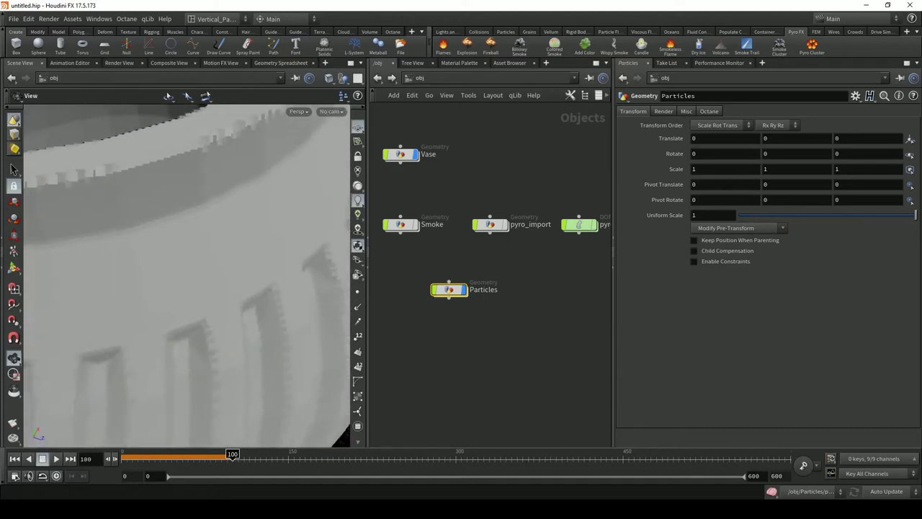
{"action": "left_click_drag", "start_coordinate": [188, 220], "coordinate": [202, 238]}
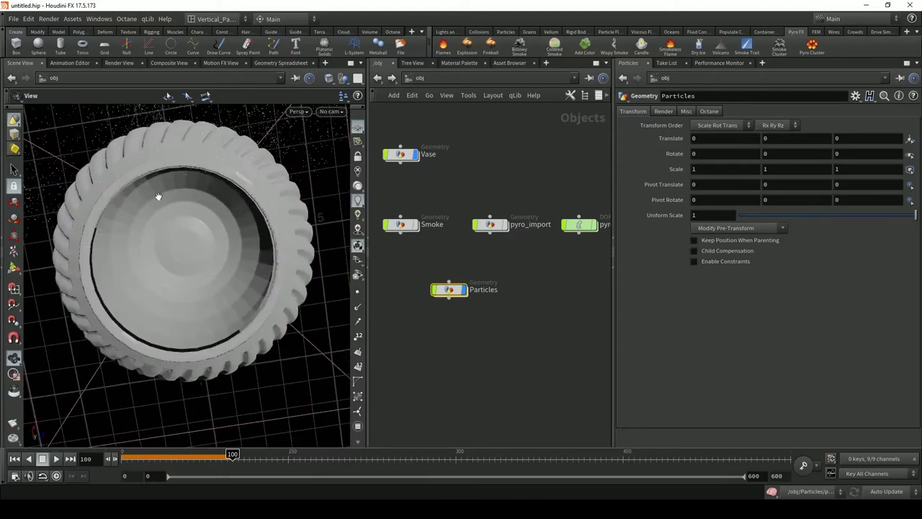
{"action": "scroll", "coordinate": [165, 200], "scroll_direction": "up", "scroll_amount": 2}
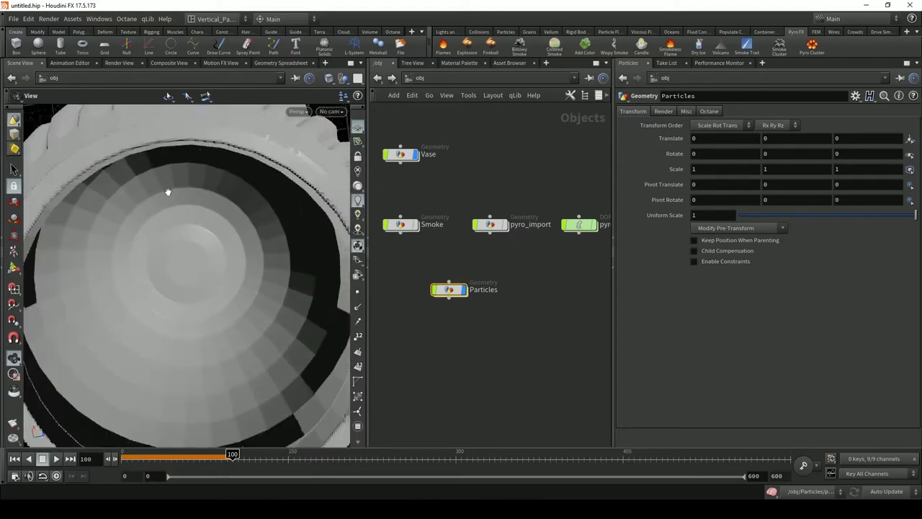
{"action": "left_click_drag", "start_coordinate": [197, 201], "coordinate": [174, 201]}
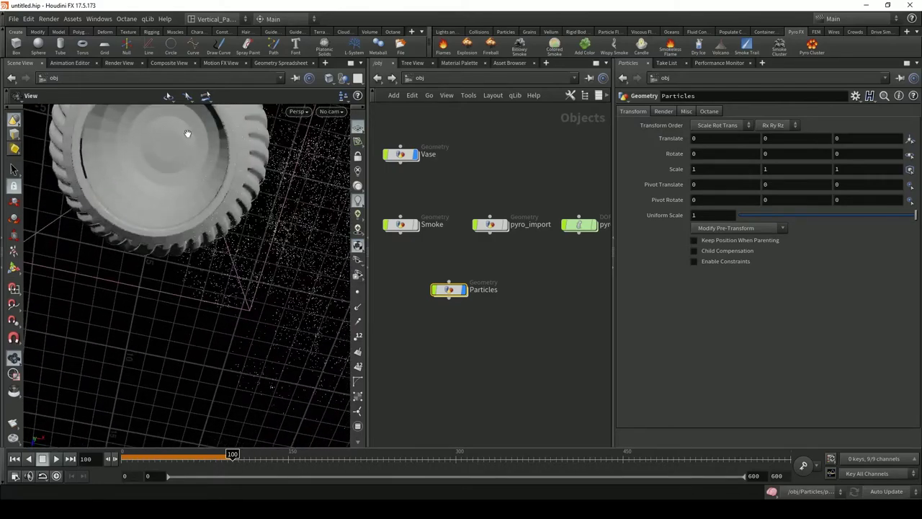
{"action": "left_click_drag", "start_coordinate": [196, 199], "coordinate": [264, 265]}
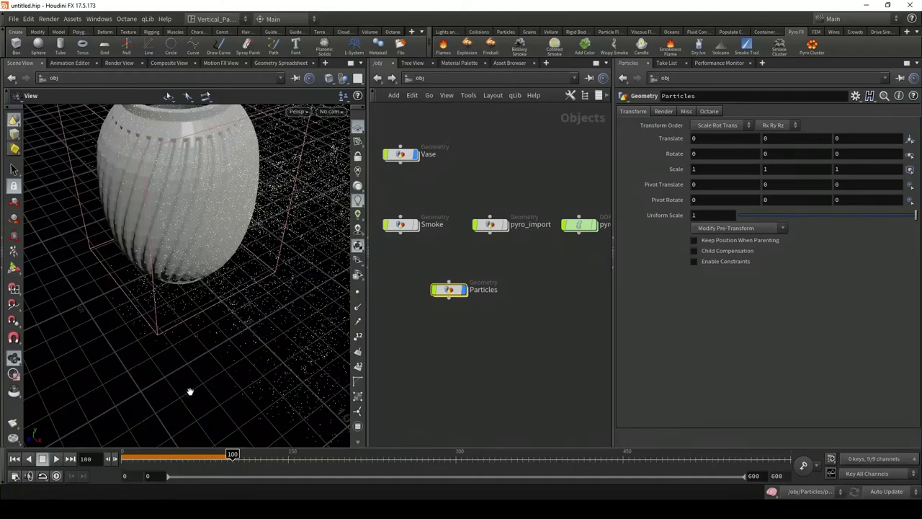
Step: Enter the Particles object, inspect the red hit particles, and rewind the timeline to frame 0
{"action": "double_click", "coordinate": [449, 290]}
{"action": "left_click_drag", "start_coordinate": [164, 204], "coordinate": [67, 410]}
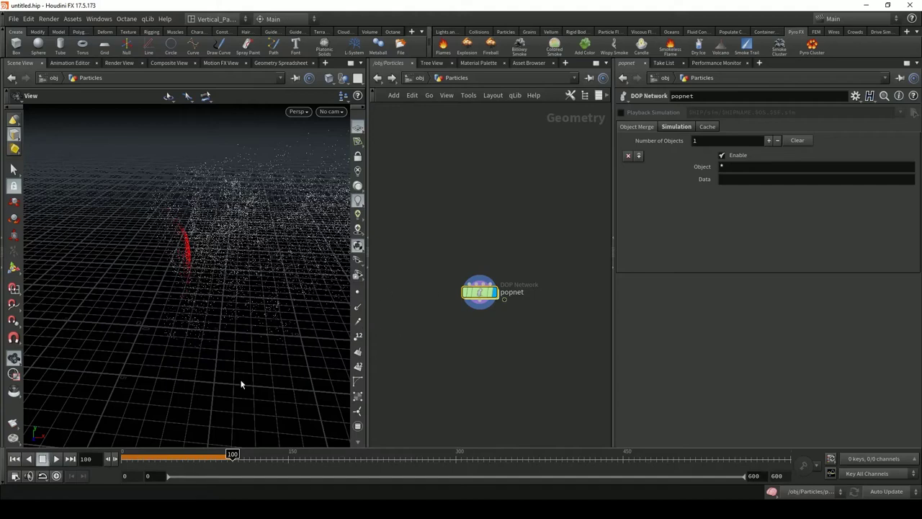
{"action": "key", "text": "ctrl+Up"}
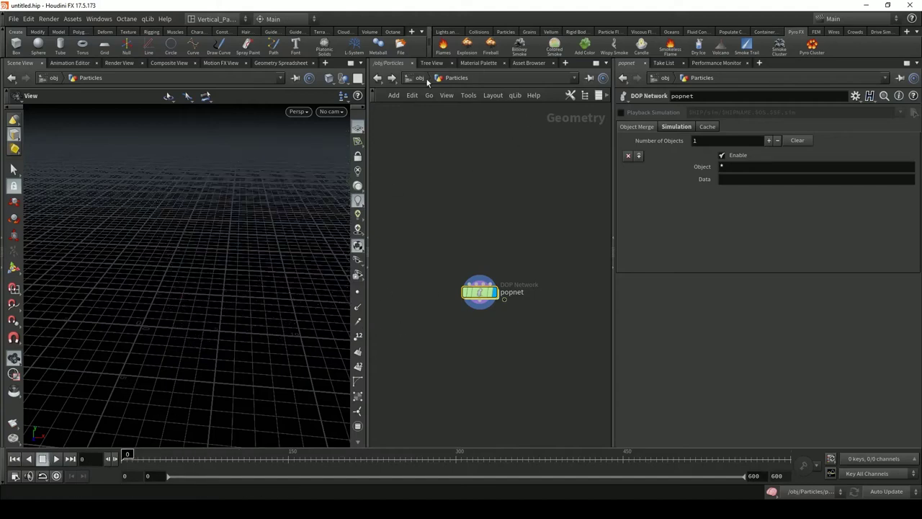
Step: Reopen the popnet inside Particles and show the settings of the source_first_input node
{"action": "left_click", "coordinate": [417, 78]}
{"action": "double_click", "coordinate": [445, 290]}
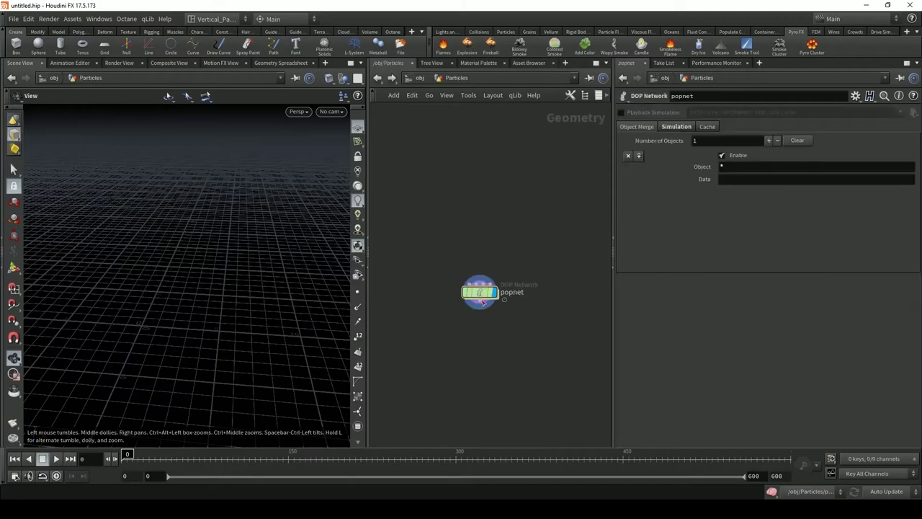
{"action": "double_click", "coordinate": [475, 292]}
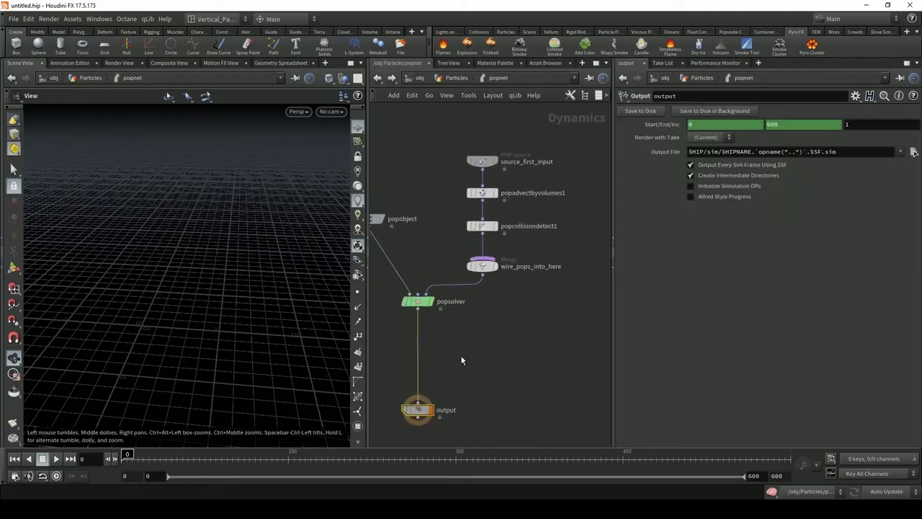
{"action": "left_click", "coordinate": [487, 170]}
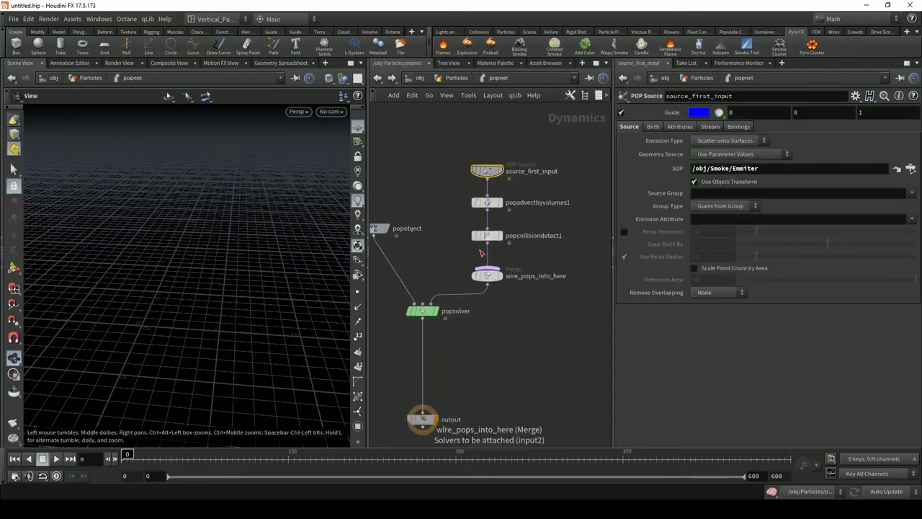
Step: Review the settings of the popcollisiondetect1 and popadvectbyvolumes1 nodes in the popnet
{"action": "left_click", "coordinate": [487, 276]}
{"action": "left_click", "coordinate": [487, 236]}
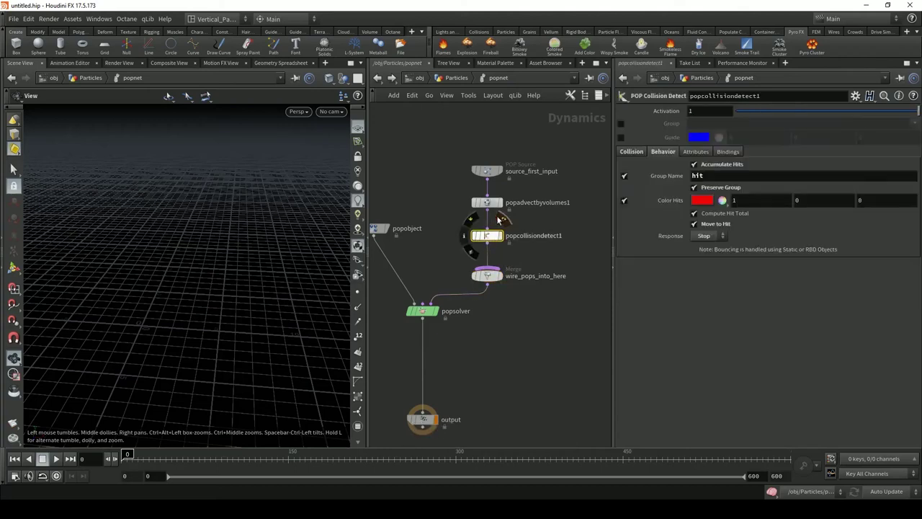
{"action": "middle_click_drag", "start_coordinate": [471, 362], "coordinate": [480, 342]}
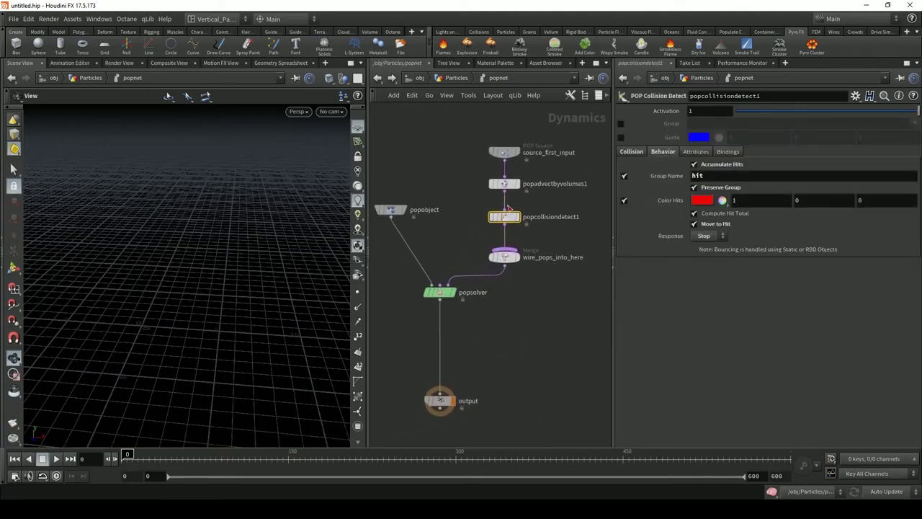
{"action": "left_click", "coordinate": [510, 182]}
Step: Set the Const. Activation of source_first_input to the expression $SF < 150
{"action": "left_click", "coordinate": [504, 152]}
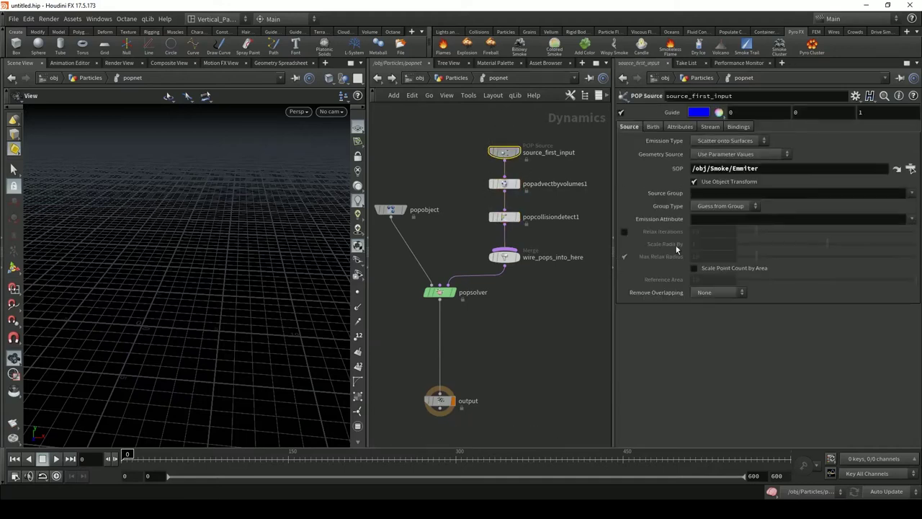
{"action": "left_click", "coordinate": [655, 127]}
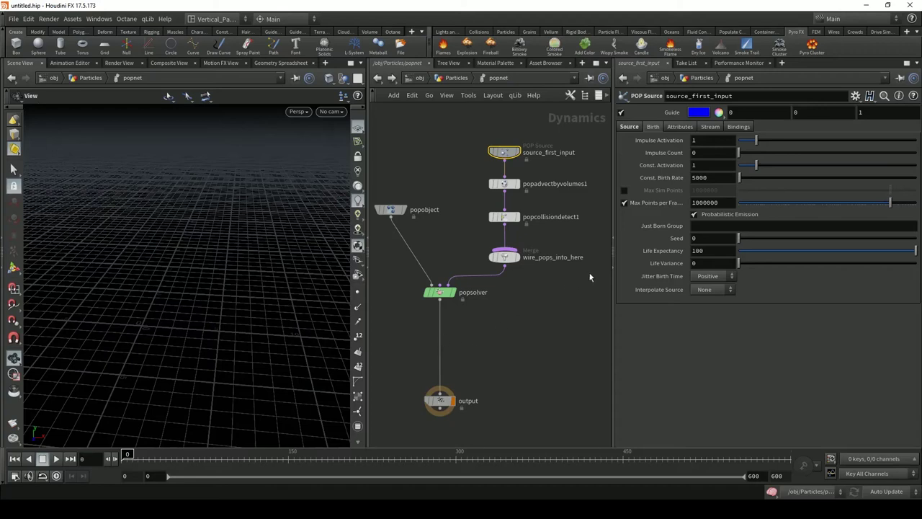
{"action": "left_click", "coordinate": [706, 164]}
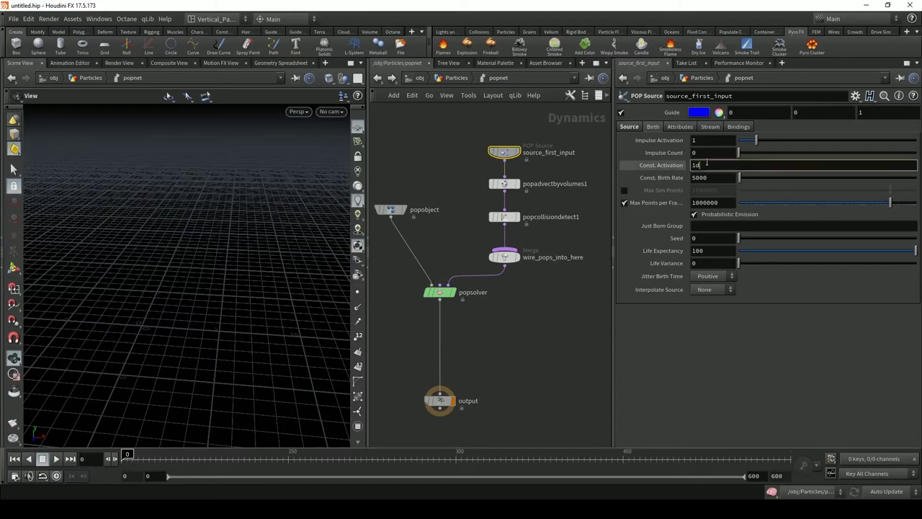
{"action": "type", "text": "d"}
{"action": "key", "text": "BackSpace"}
{"action": "key", "text": "BackSpace"}
{"action": "type", "text": "$"}
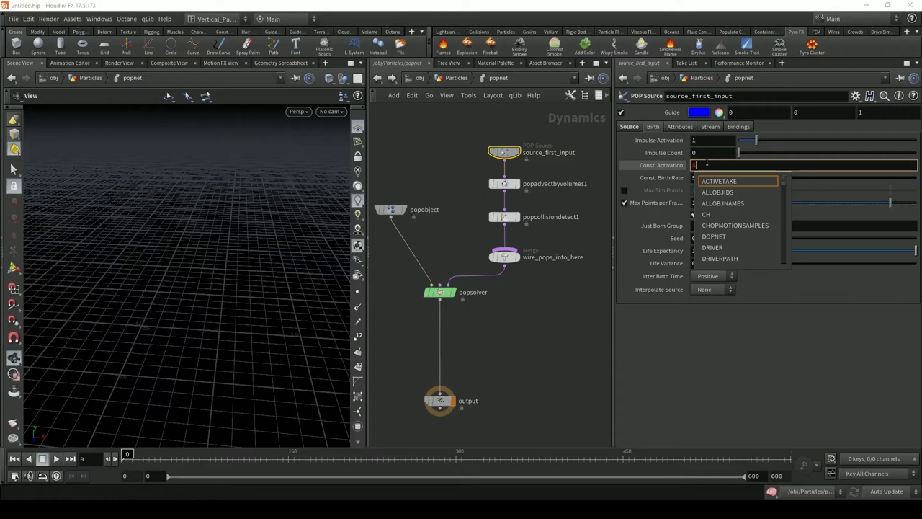
{"action": "type", "text": "SF"}
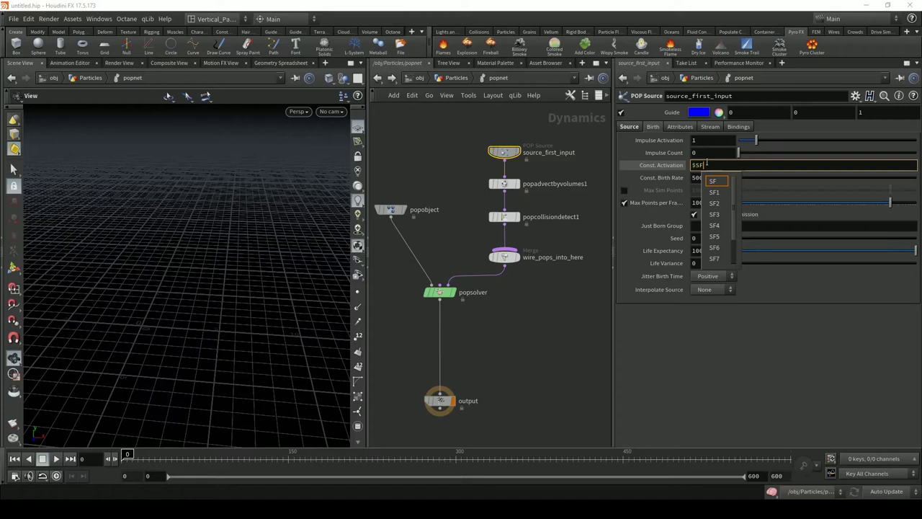
{"action": "type", "text": " < "}
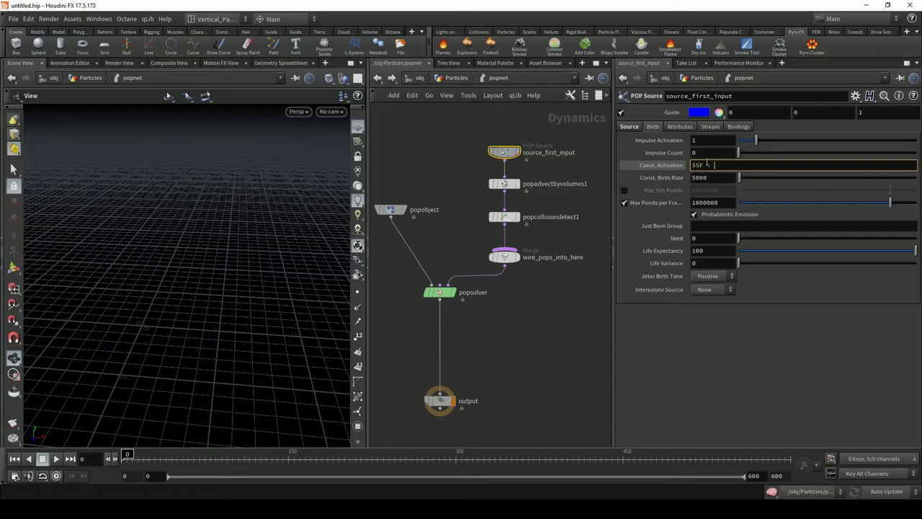
{"action": "type", "text": "150"}
{"action": "key", "text": "Return"}
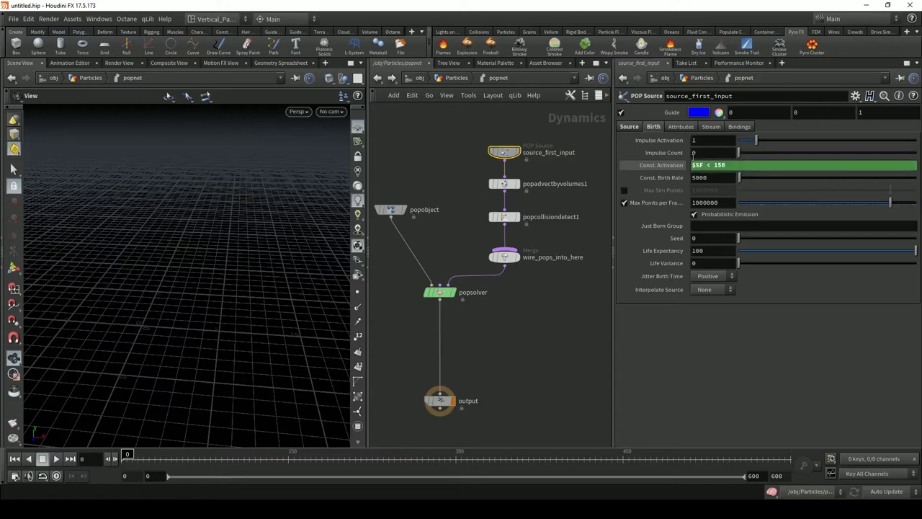
Step: Set the Impulse Activation of source_first_input to the expression $SF < 150
{"action": "left_click", "coordinate": [718, 141]}
{"action": "type", "text": "$"}
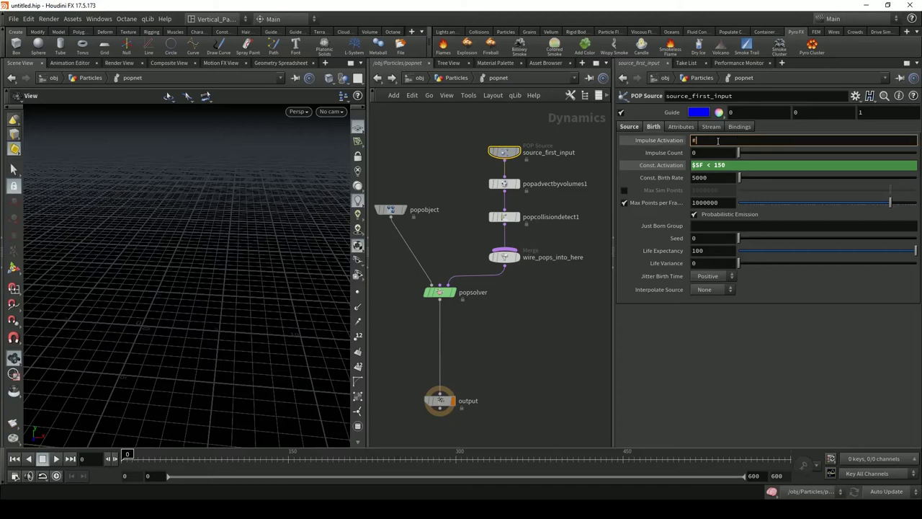
{"action": "type", "text": "SF"}
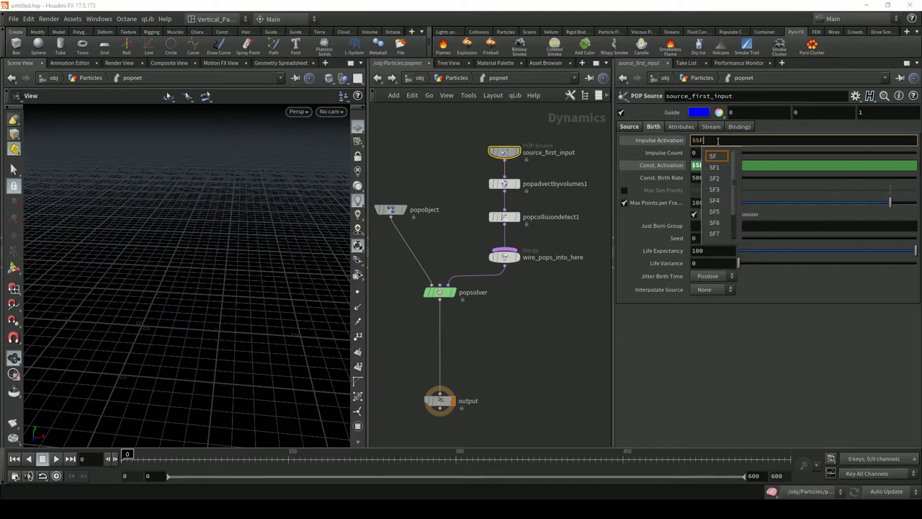
{"action": "type", "text": " < 150"}
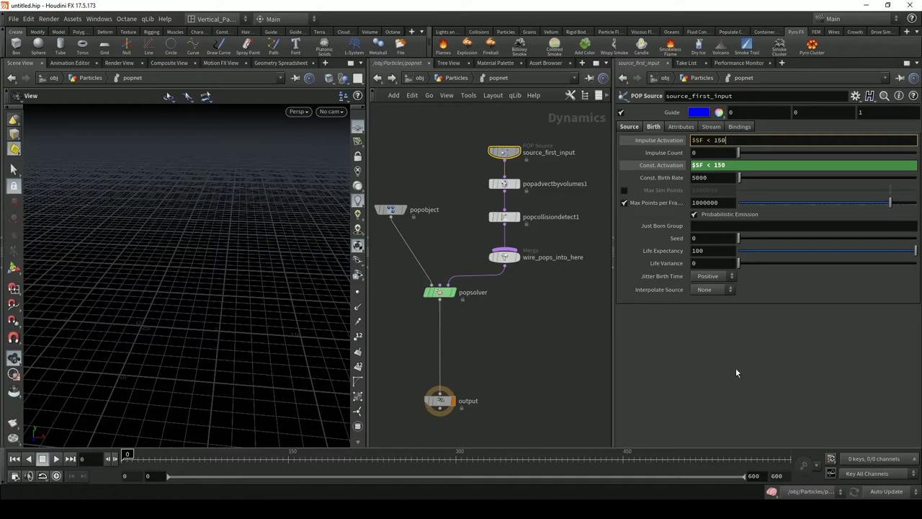
{"action": "key", "text": "Return"}
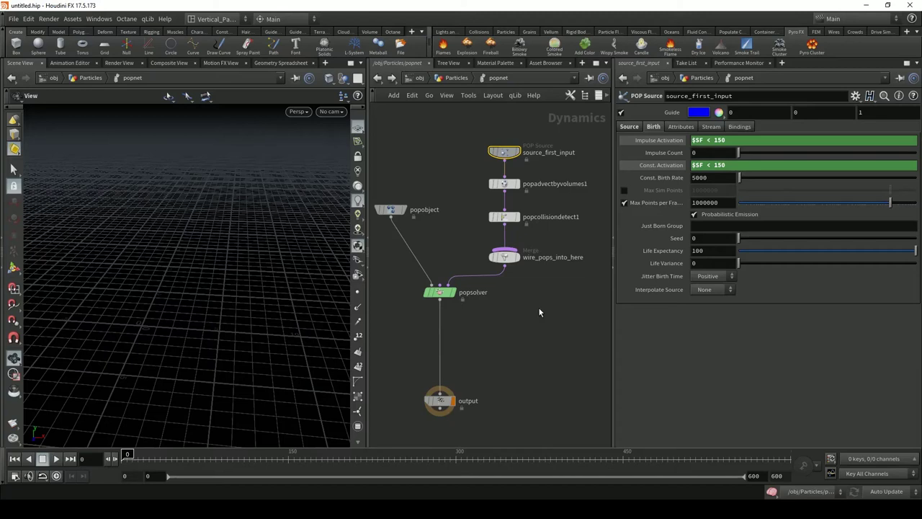
Step: Set the constant birth rate of source_first_input to 20000
{"action": "left_click", "coordinate": [695, 177]}
{"action": "key", "text": "BackSpace"}
{"action": "type", "text": "20"}
{"action": "key", "text": "Return"}
Step: Insert a Gravity Force node between popsolver and output
{"action": "left_click", "coordinate": [469, 340]}
{"action": "key", "text": "Tab"}
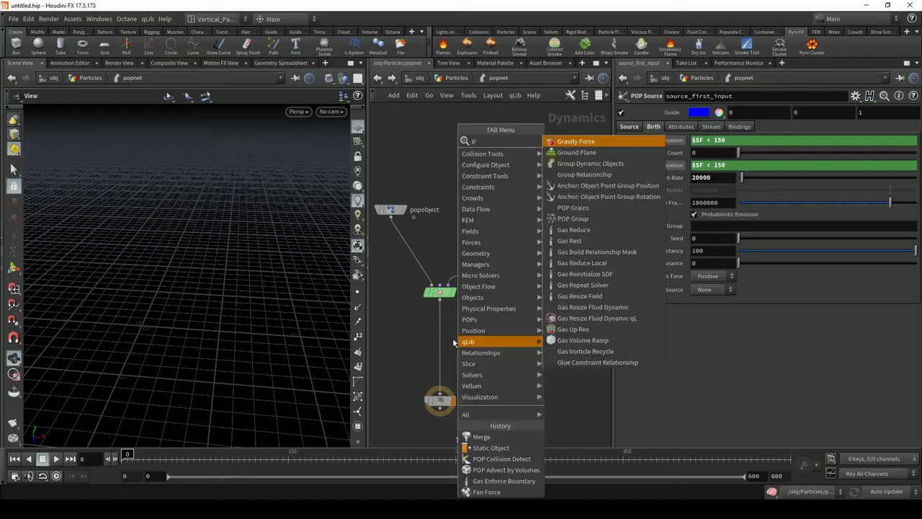
{"action": "type", "text": "gravit"}
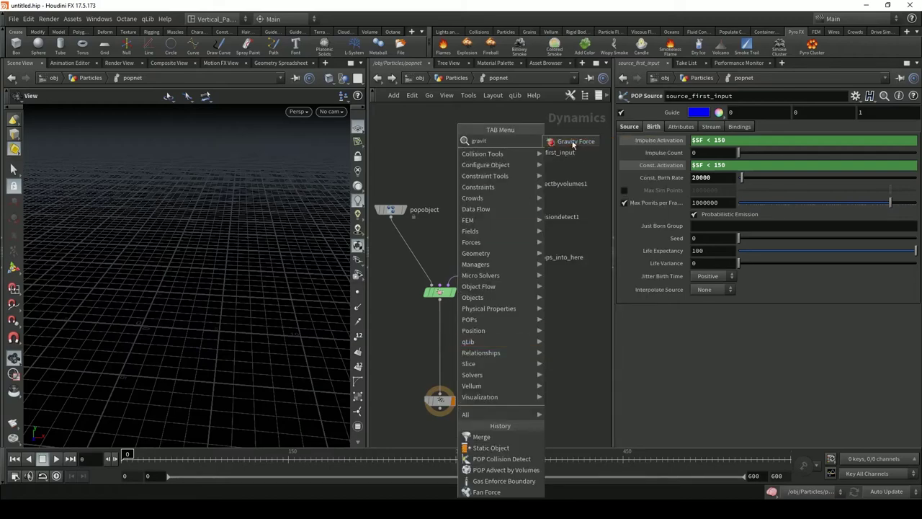
{"action": "key", "text": "Return"}
{"action": "left_click", "coordinate": [454, 360]}
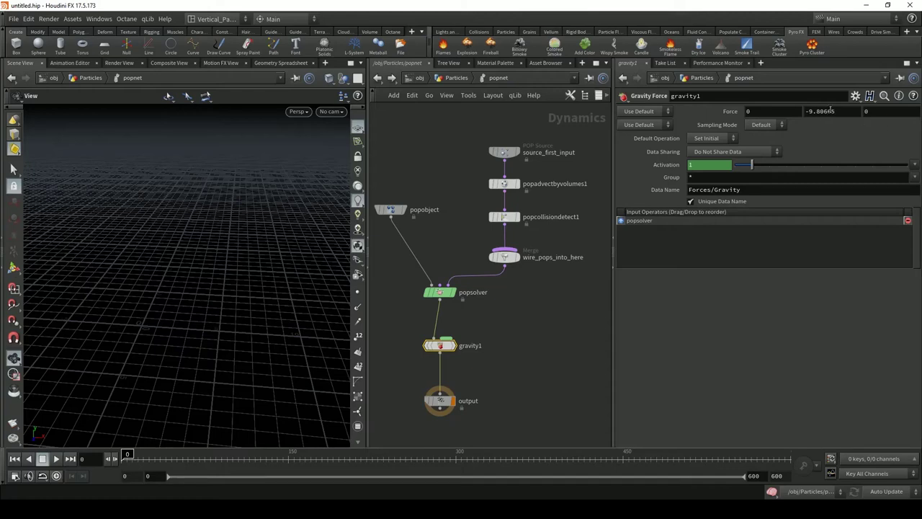
Step: Check the birth settings of source_first_input and delete the gravity1 node
{"action": "mouse_move", "coordinate": [506, 186]}
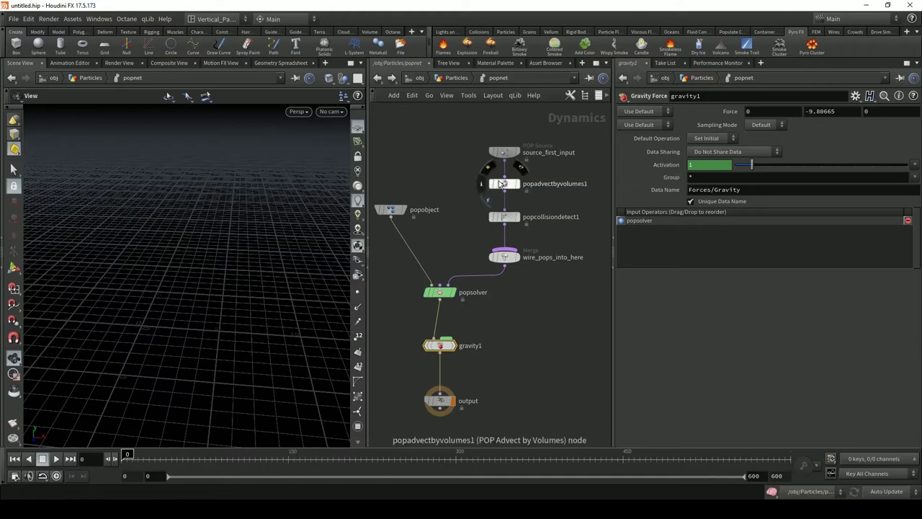
{"action": "left_click", "coordinate": [497, 183]}
{"action": "left_click", "coordinate": [506, 151]}
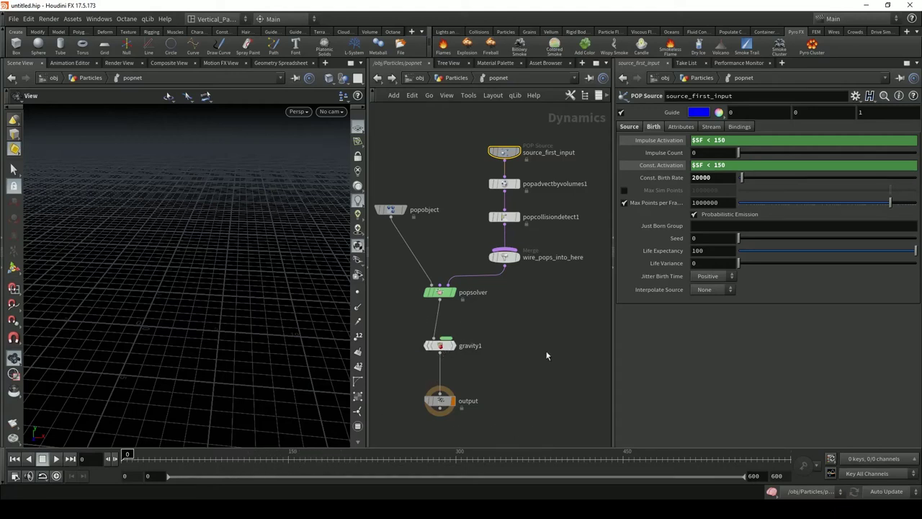
{"action": "left_click", "coordinate": [442, 347]}
{"action": "key", "text": "Delete"}
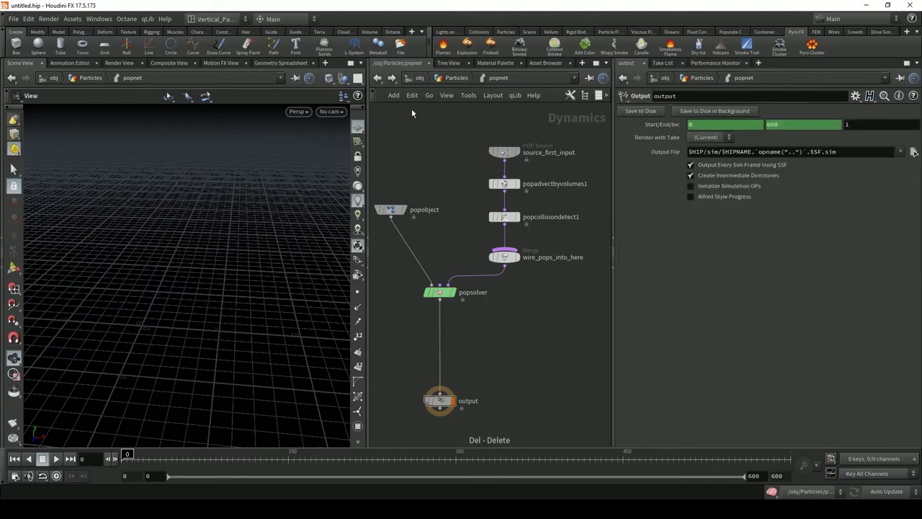
Step: Return to the Particles network and add a File Cache node connected to popnet's output
{"action": "left_click", "coordinate": [452, 77]}
{"action": "key", "text": "Tab"}
{"action": "type", "text": "f"}
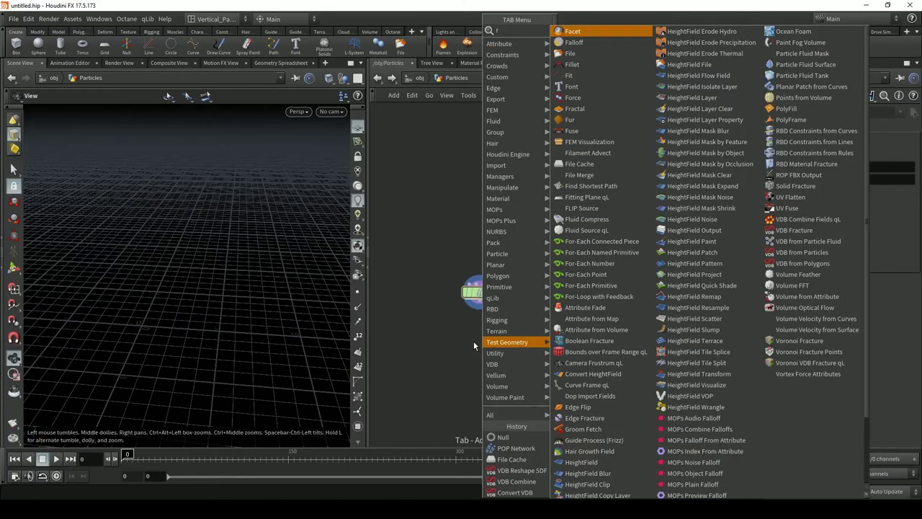
{"action": "type", "text": "ilecac"}
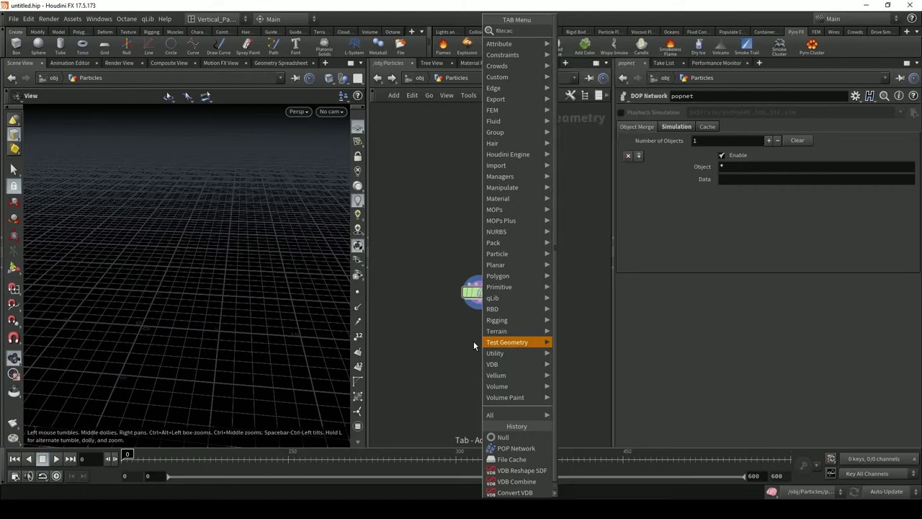
{"action": "key", "text": "Return"}
{"action": "left_click", "coordinate": [478, 341]}
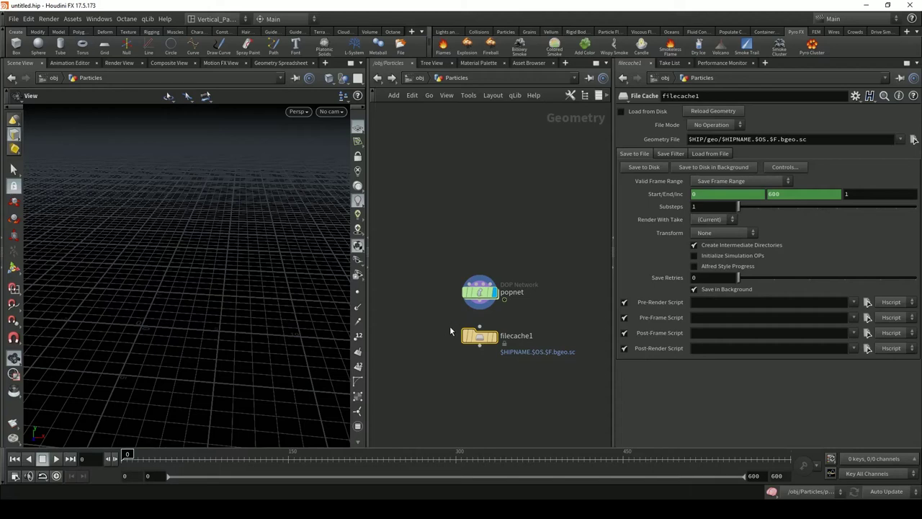
{"action": "left_click_drag", "start_coordinate": [481, 308], "coordinate": [480, 333]}
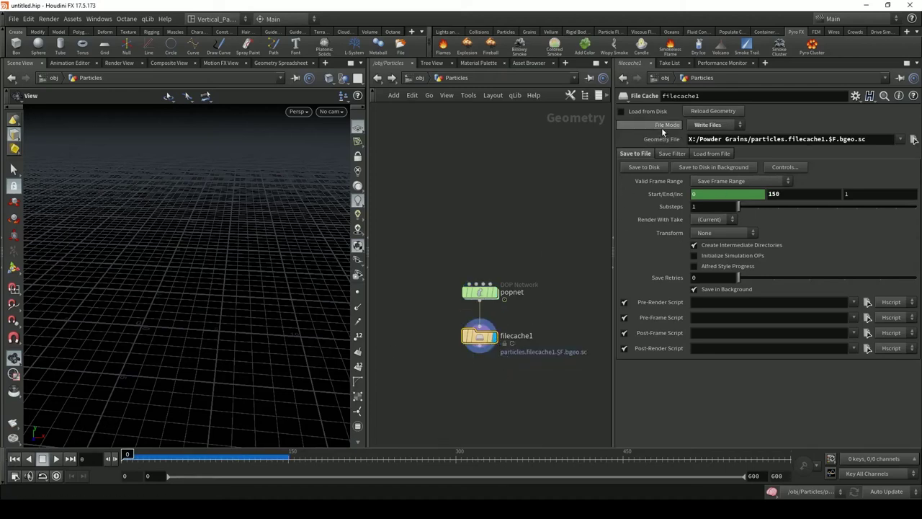
Step: Load the particle cache X:/Powder Grains/particles.filecache1.$F.bgeo.sc from disk and inspect the hit particles around frame 136
{"action": "left_click", "coordinate": [622, 111]}
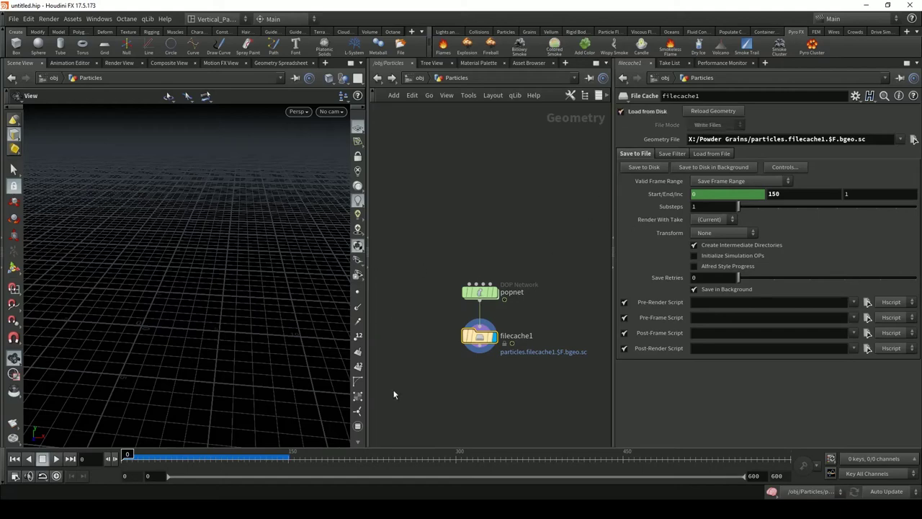
{"action": "left_click", "coordinate": [264, 458]}
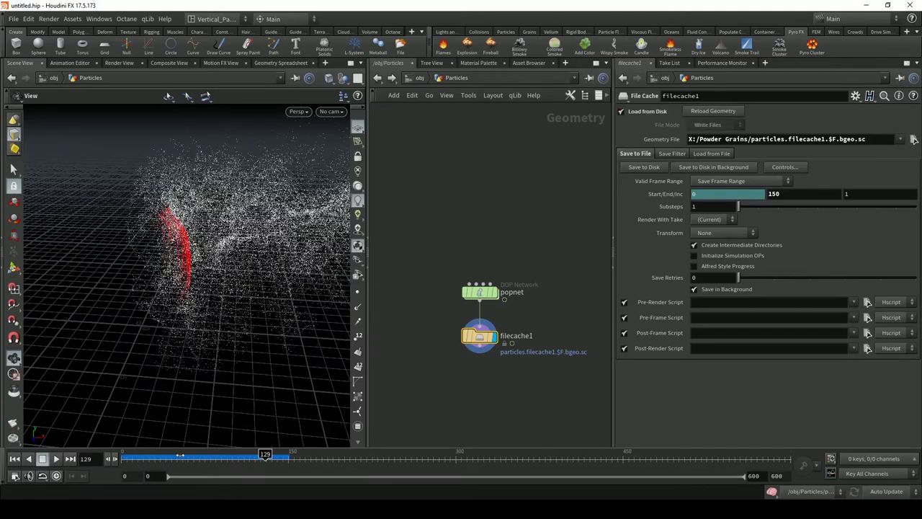
{"action": "mouse_move", "coordinate": [266, 458]}
{"action": "left_mouse_down"}
{"action": "mouse_move", "coordinate": [178, 458]}
{"action": "mouse_move", "coordinate": [279, 457]}
{"action": "left_mouse_up"}
{"action": "left_click_drag", "start_coordinate": [270, 331], "coordinate": [273, 460]}
{"action": "mouse_move", "coordinate": [240, 410]}
{"action": "left_mouse_down"}
{"action": "mouse_move", "coordinate": [270, 303]}
{"action": "mouse_move", "coordinate": [290, 311]}
{"action": "mouse_move", "coordinate": [97, 315]}
{"action": "mouse_move", "coordinate": [240, 308]}
{"action": "mouse_move", "coordinate": [181, 309]}
{"action": "mouse_move", "coordinate": [193, 320]}
{"action": "mouse_move", "coordinate": [372, 278]}
{"action": "left_mouse_up"}
{"action": "scroll", "coordinate": [290, 311], "scroll_direction": "up", "scroll_amount": 5}
Step: Enter the Vase object, turn off the bypass on transform1, and return to the object level
{"action": "key", "text": "u"}
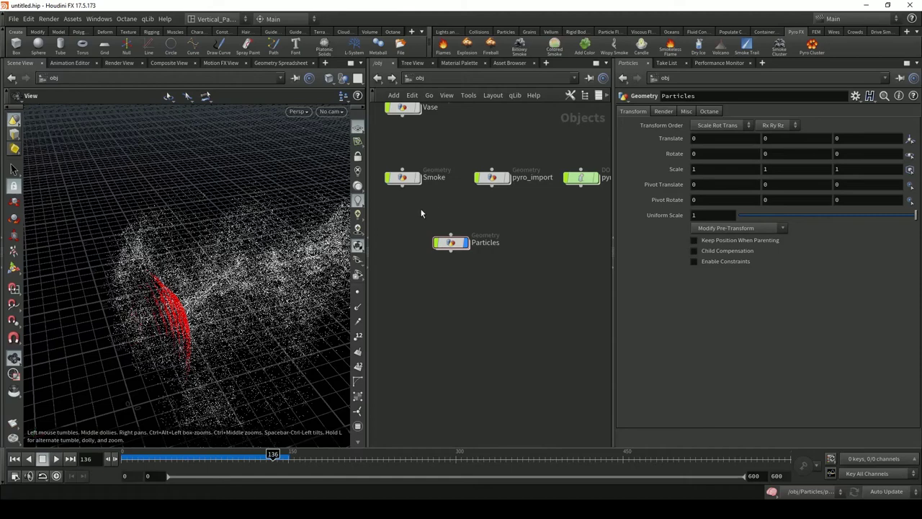
{"action": "middle_click_drag", "start_coordinate": [467, 222], "coordinate": [498, 242]}
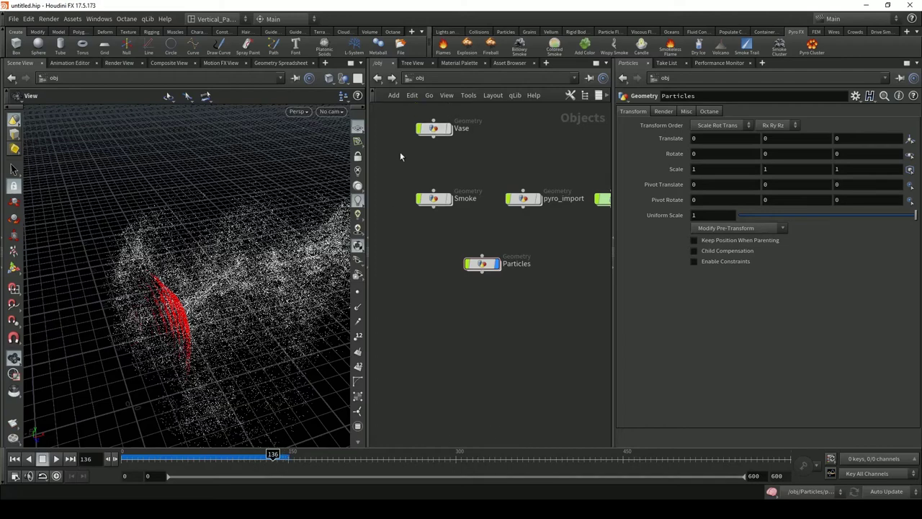
{"action": "double_click", "coordinate": [433, 129]}
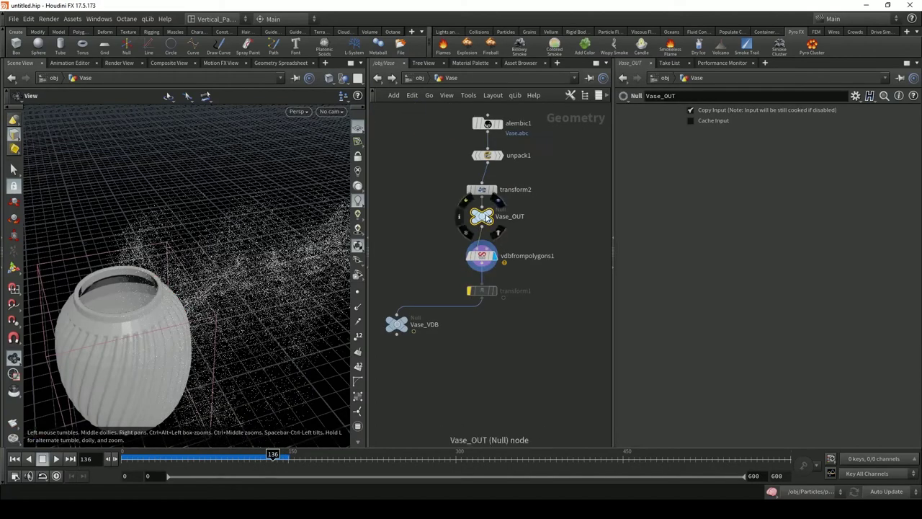
{"action": "mouse_move", "coordinate": [480, 291]}
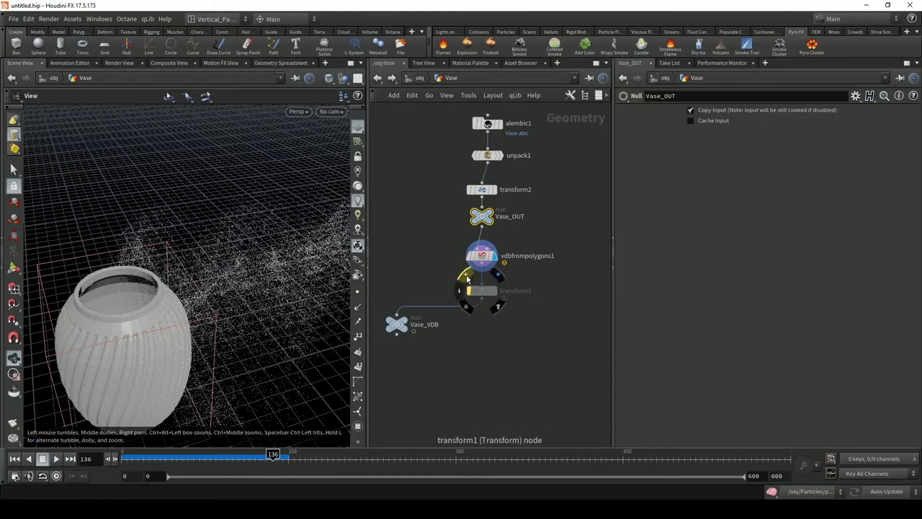
{"action": "left_click", "coordinate": [467, 280]}
{"action": "key", "text": "u"}
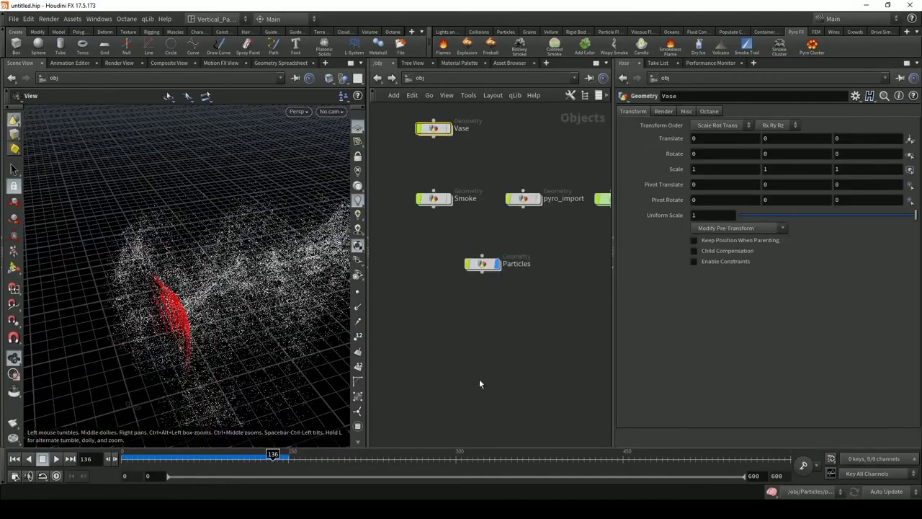
Step: Scrub the cached particles to frame 140 and examine the red hit particles from several angles
{"action": "left_click_drag", "start_coordinate": [214, 320], "coordinate": [249, 305]}
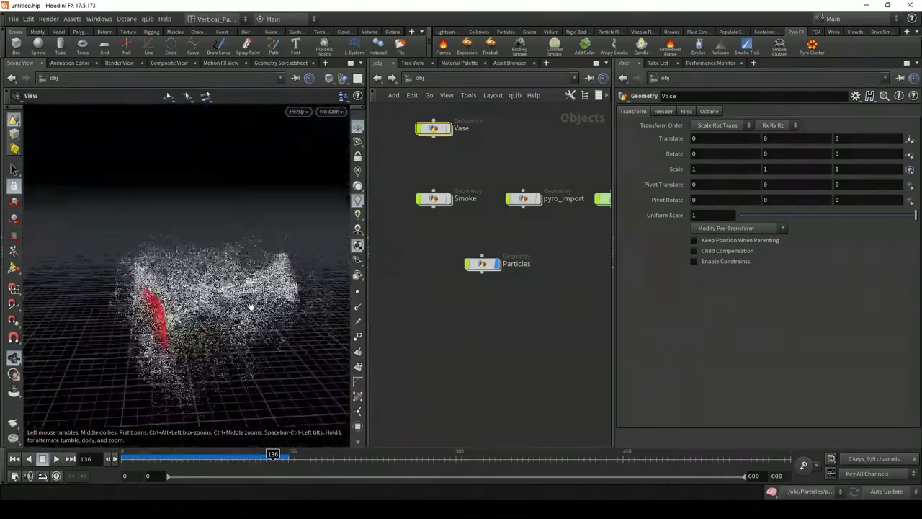
{"action": "left_click_drag", "start_coordinate": [273, 453], "coordinate": [218, 451]}
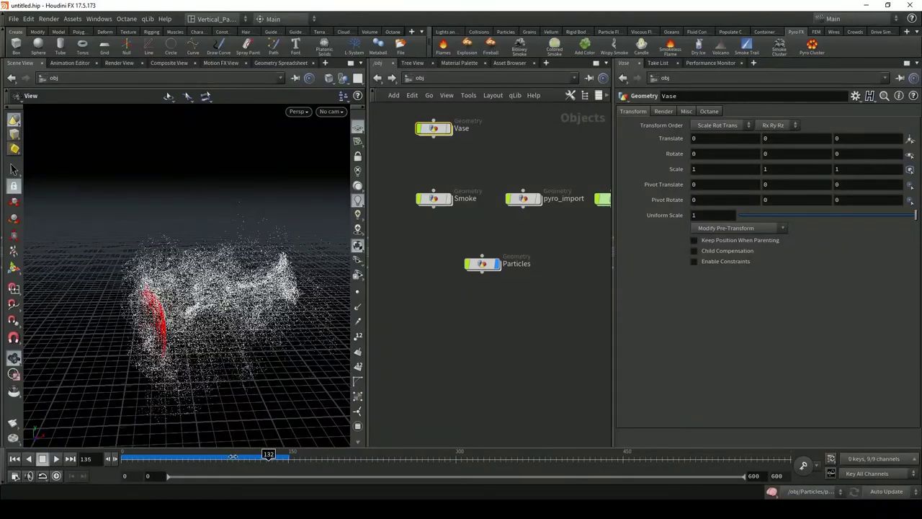
{"action": "left_click_drag", "start_coordinate": [231, 456], "coordinate": [278, 457]}
{"action": "mouse_move", "coordinate": [278, 321]}
{"action": "left_mouse_down"}
{"action": "mouse_move", "coordinate": [206, 310]}
{"action": "mouse_move", "coordinate": [180, 328]}
{"action": "mouse_move", "coordinate": [269, 323]}
{"action": "left_mouse_up"}
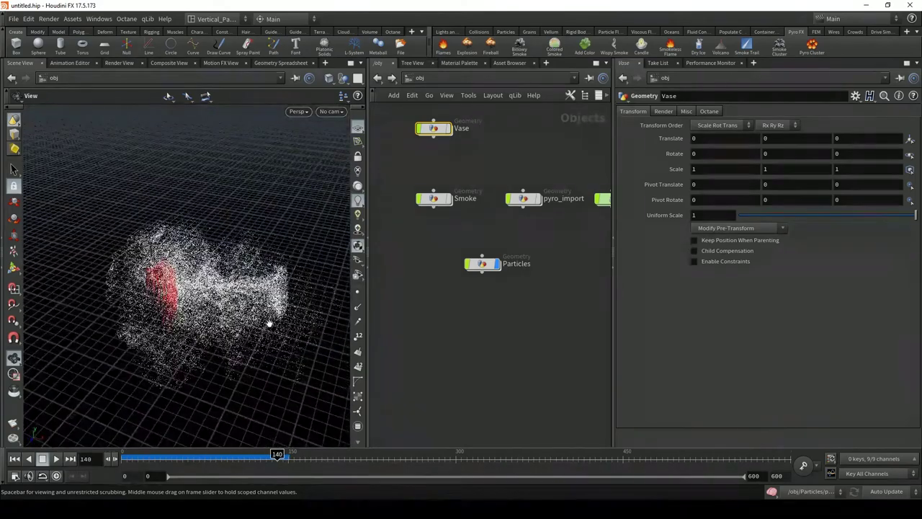
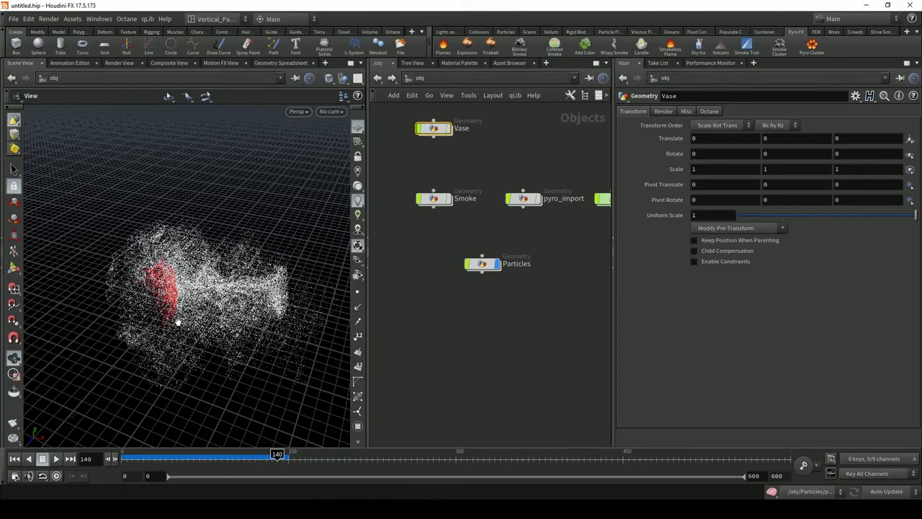
{"action": "left_click_drag", "start_coordinate": [178, 296], "coordinate": [241, 288]}
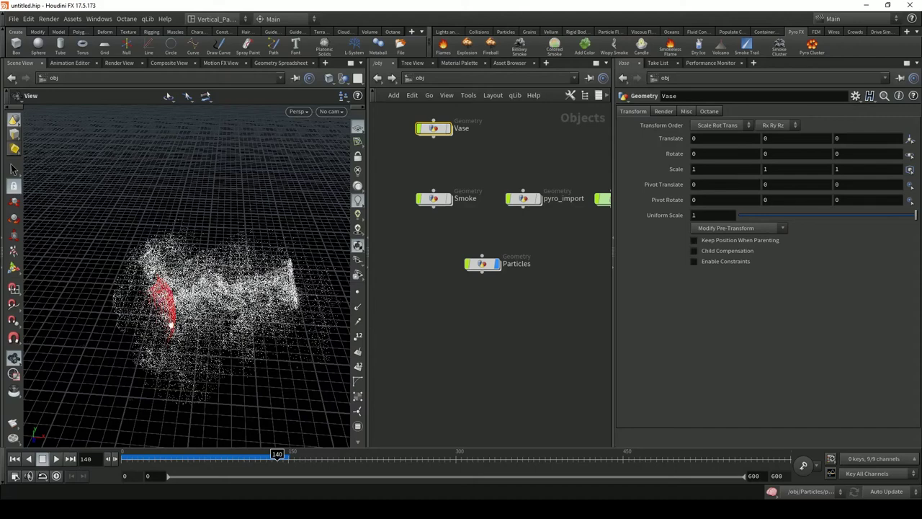
Step: Add a Geometry object below Particles at the object level, rename it Export, and enter its network
{"action": "left_click", "coordinate": [468, 314]}
{"action": "key", "text": "Tab"}
{"action": "mouse_move", "coordinate": [438, 352]}
{"action": "type", "text": "ge"}
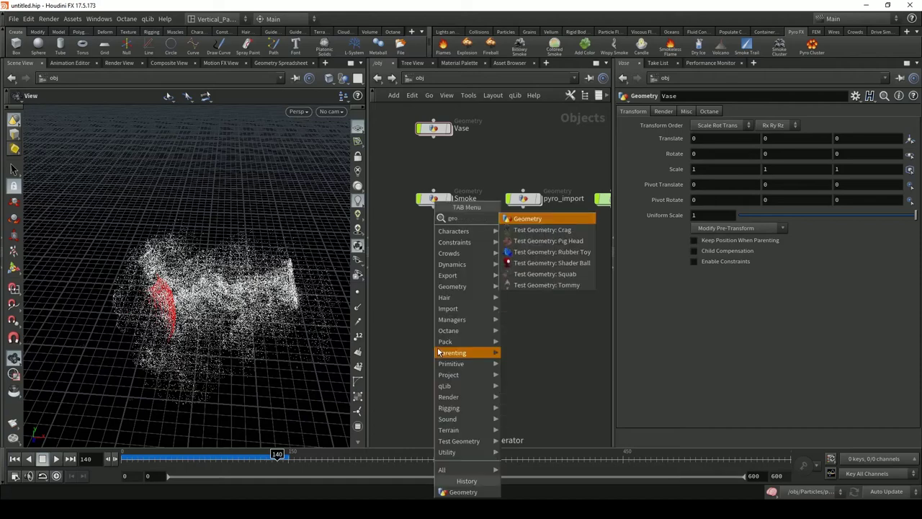
{"action": "key", "text": "Return"}
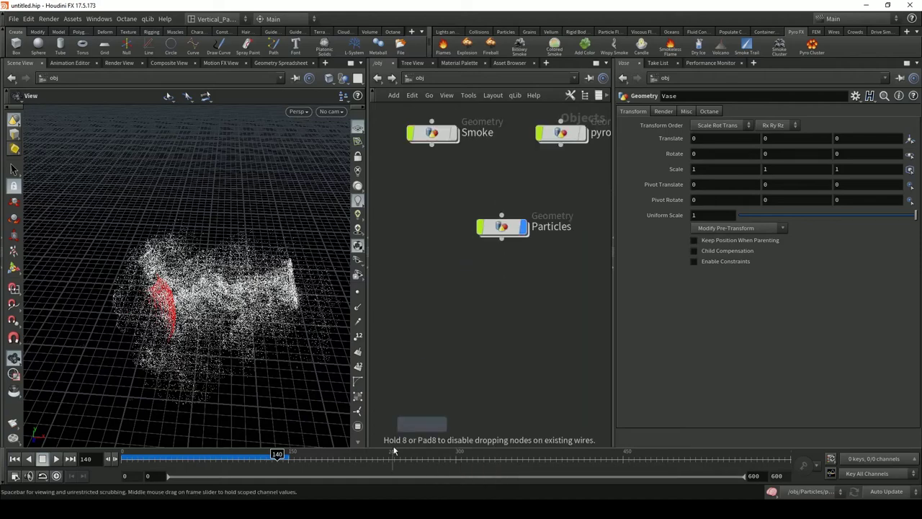
{"action": "left_click", "coordinate": [490, 301]}
{"action": "double_click", "coordinate": [490, 298]}
{"action": "type", "text": "E"}
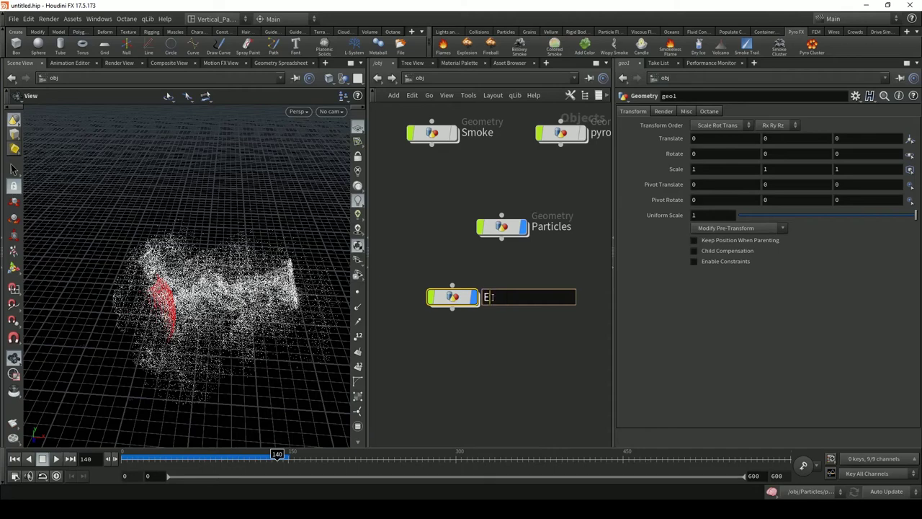
{"action": "type", "text": "xport"}
{"action": "key", "text": "Return"}
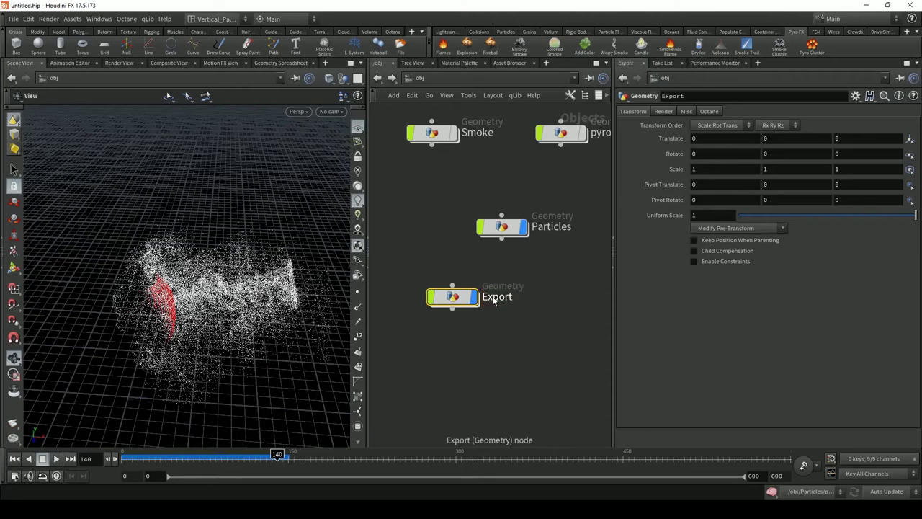
{"action": "double_click", "coordinate": [452, 297]}
{"action": "key", "text": "Tab"}
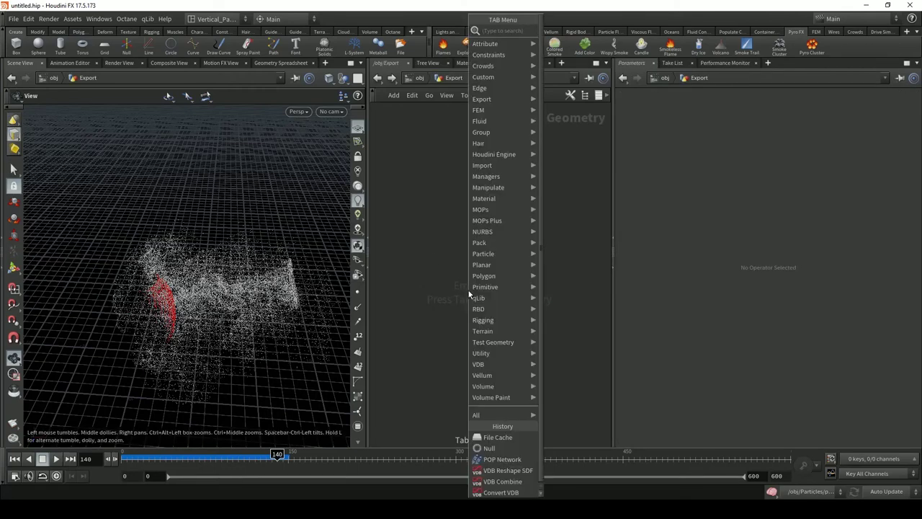
{"action": "type", "text": "merg"}
{"action": "key", "text": "Return"}
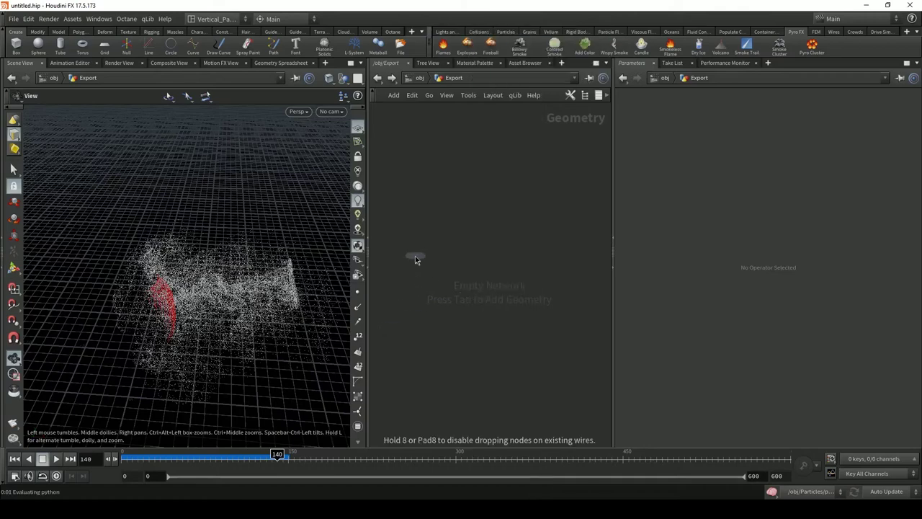
{"action": "left_click", "coordinate": [415, 256]}
{"action": "key", "text": "ctrl+z"}
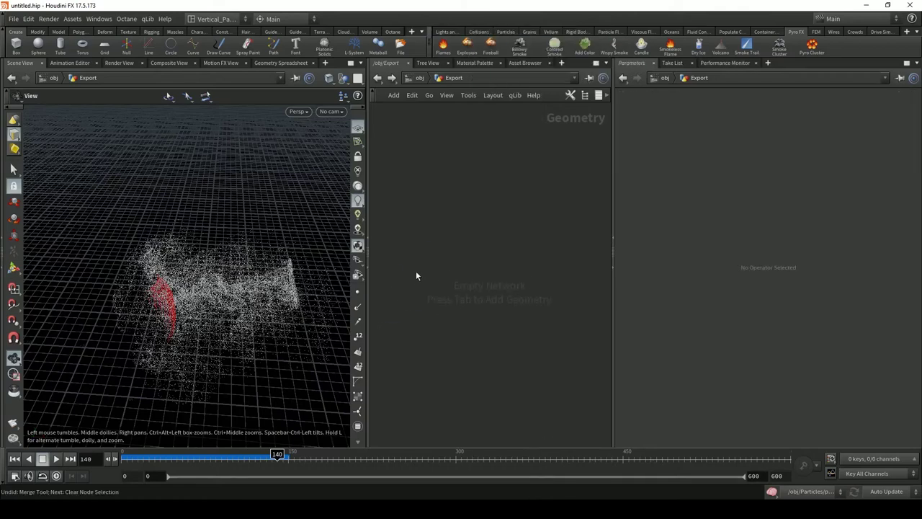
Step: Add an Object Merge node in the Export network and set its Object 1 to /obj/Vase/Vase_OUT
{"action": "key", "text": "Tab"}
{"action": "type", "text": "object"}
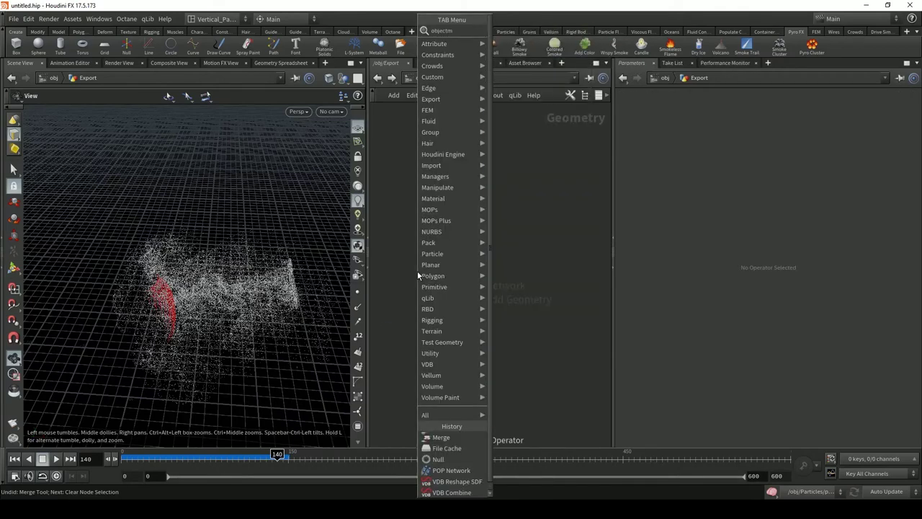
{"action": "key", "text": "Return"}
{"action": "left_click", "coordinate": [417, 271]}
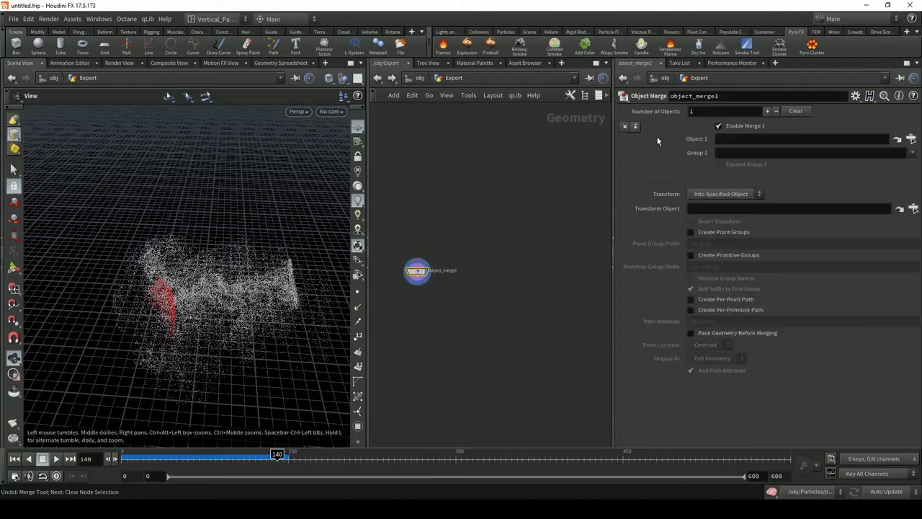
{"action": "left_click", "coordinate": [911, 139]}
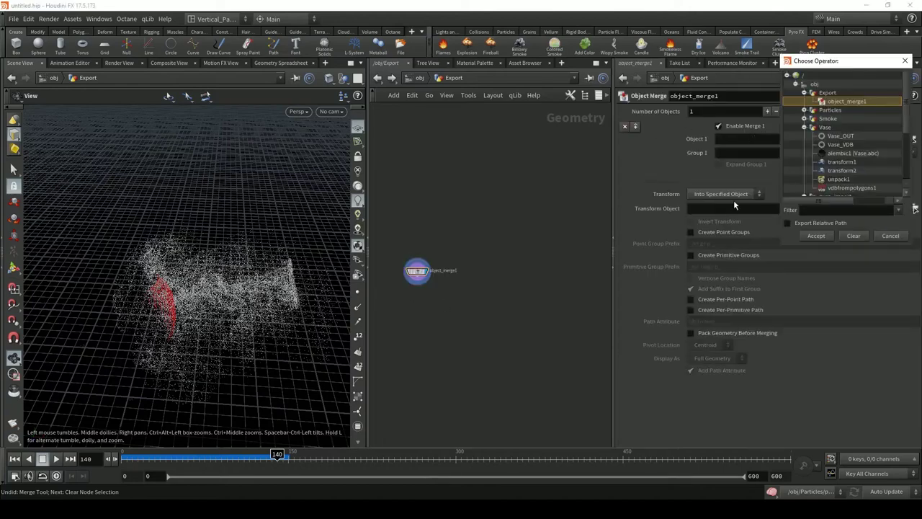
{"action": "double_click", "coordinate": [837, 137]}
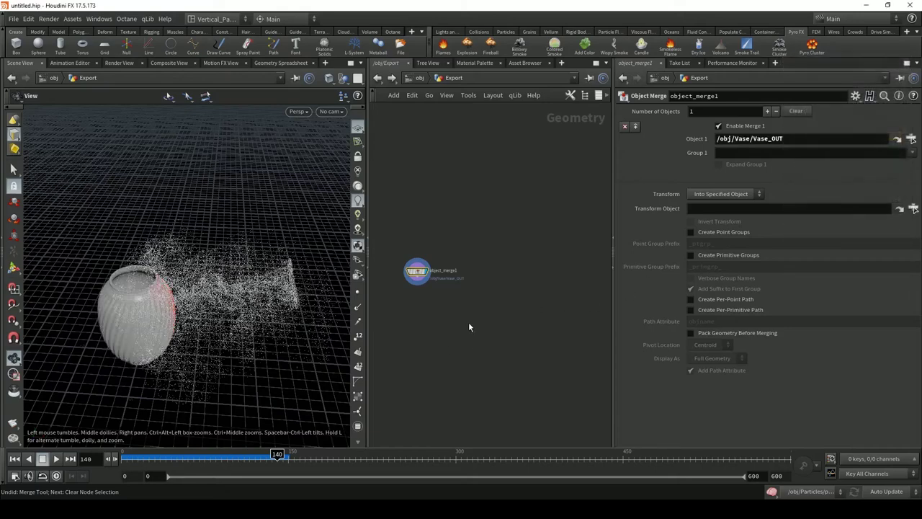
Step: Add a second Object Merge node in the Export network and set its Object 1 to /obj/Particles/filecache1
{"action": "left_click", "coordinate": [418, 78]}
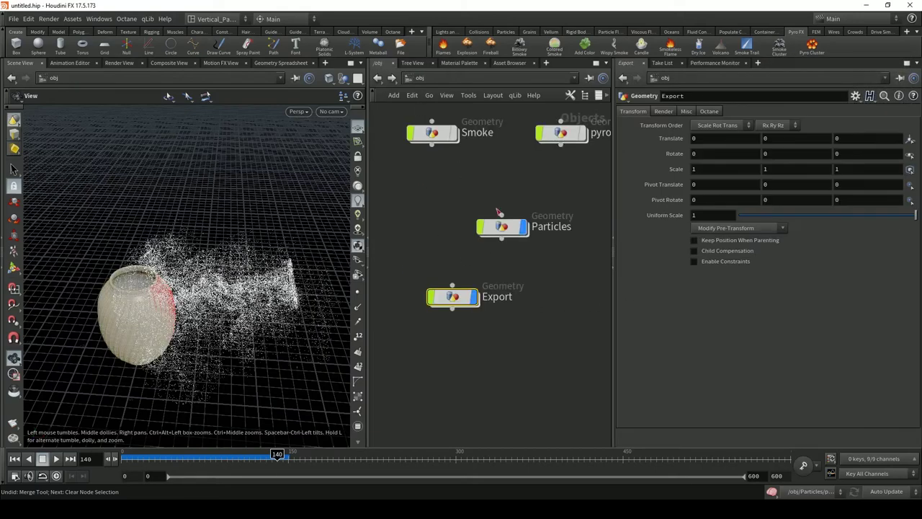
{"action": "double_click", "coordinate": [453, 296]}
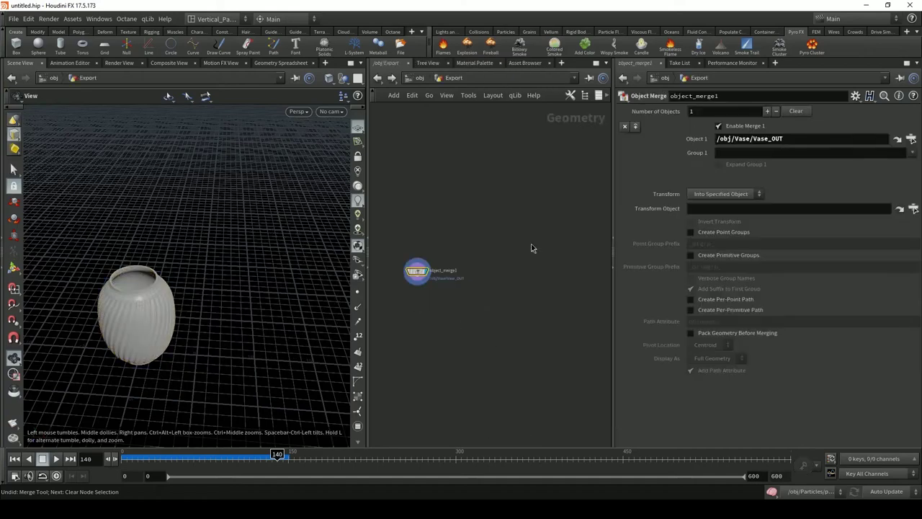
{"action": "key", "text": "Tab"}
{"action": "type", "text": "obj"}
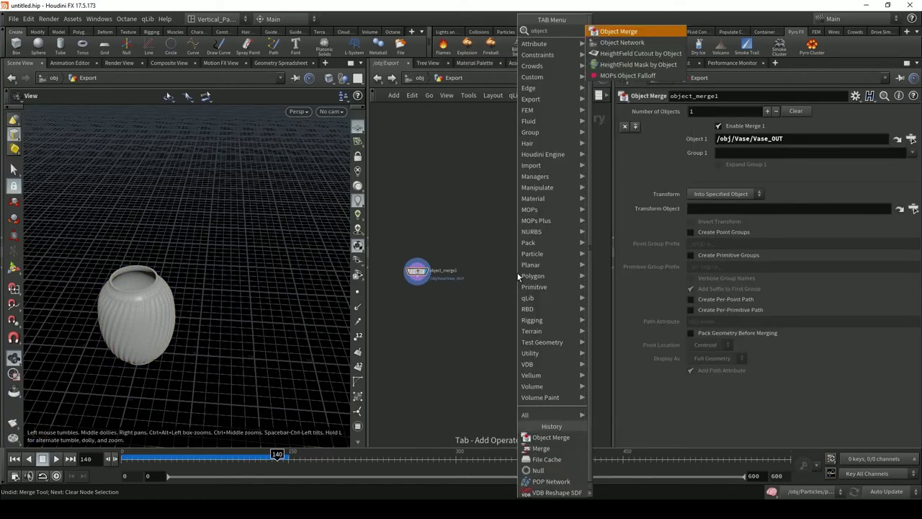
{"action": "key", "text": "Return"}
{"action": "left_click", "coordinate": [518, 275]}
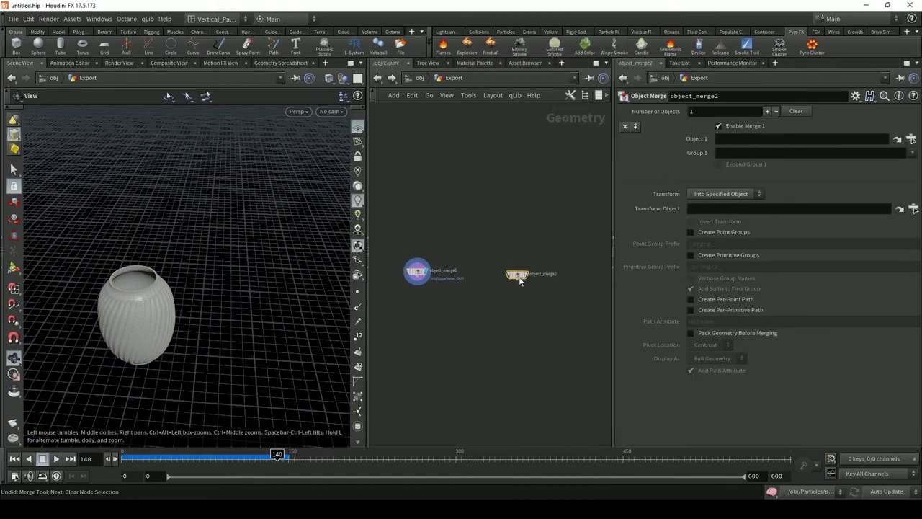
{"action": "left_click", "coordinate": [911, 138]}
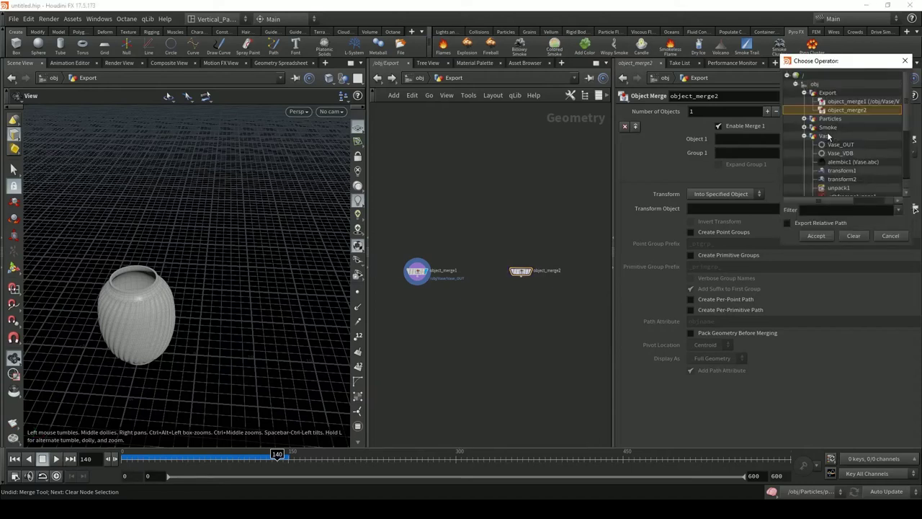
{"action": "left_click", "coordinate": [804, 119]}
{"action": "double_click", "coordinate": [836, 128]}
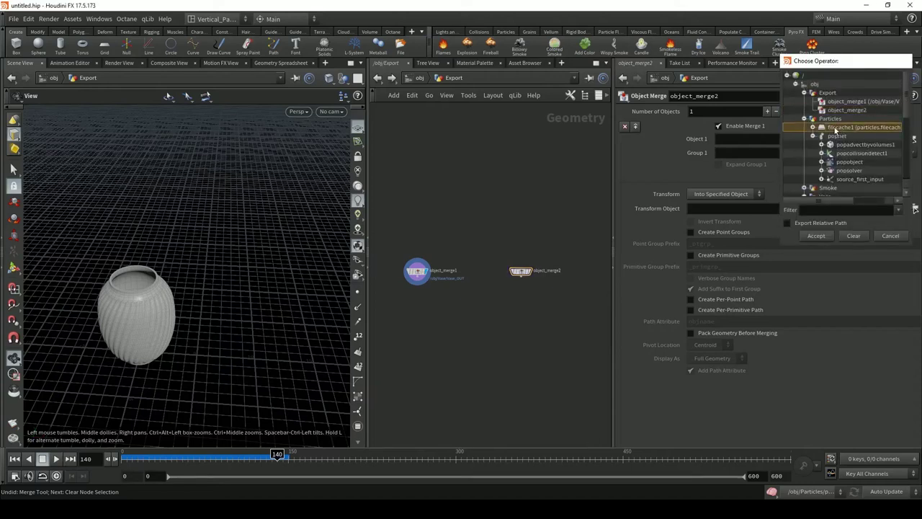
Step: Add a Merge node, connect both the vase and particle Object Merge nodes to it, and display its result
{"action": "key", "text": "Tab"}
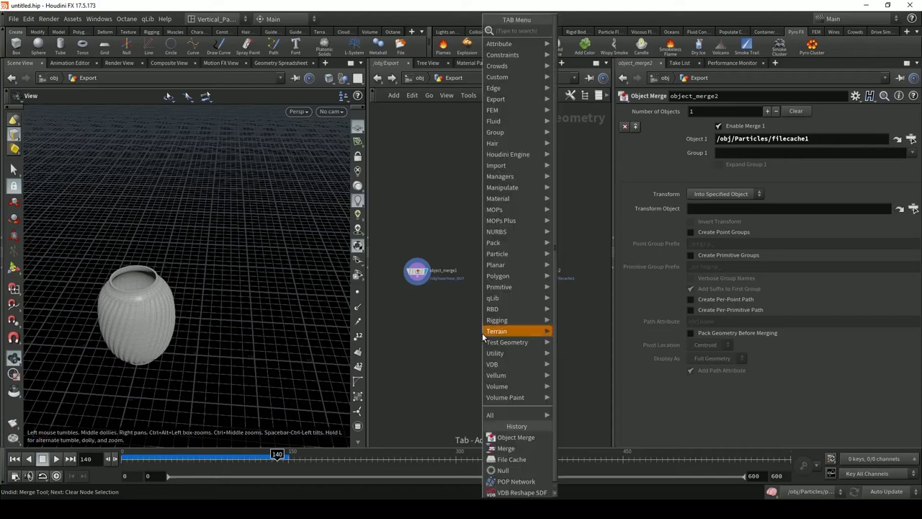
{"action": "type", "text": "merge"}
{"action": "key", "text": "Return"}
{"action": "left_click", "coordinate": [482, 333]}
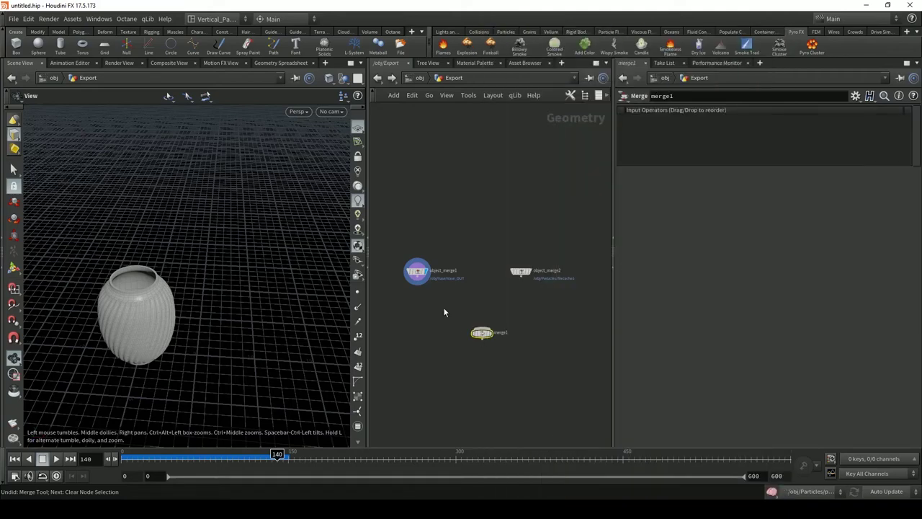
{"action": "left_click_drag", "start_coordinate": [415, 266], "coordinate": [481, 329]}
{"action": "left_click_drag", "start_coordinate": [519, 273], "coordinate": [486, 329]}
{"action": "left_click", "coordinate": [492, 339]}
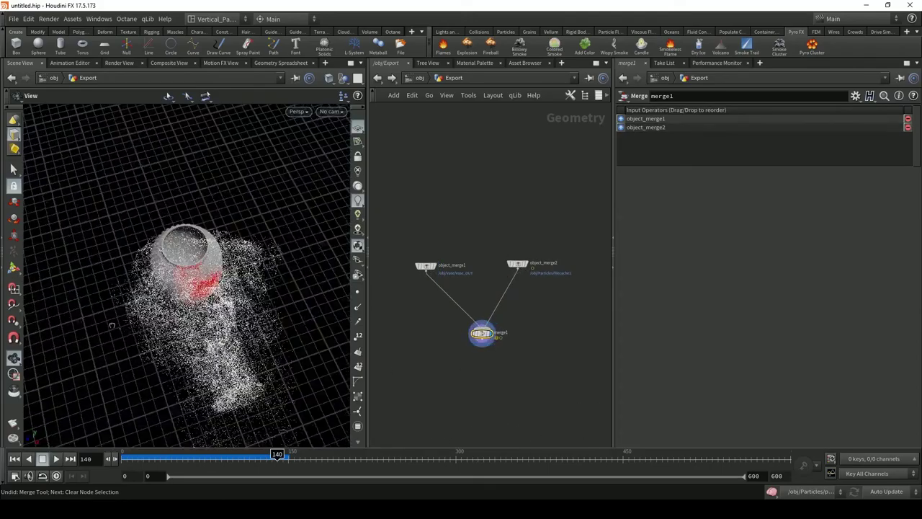
Step: Examine from several angles and distances how the red hit particles sit on the vase surface
{"action": "left_click_drag", "start_coordinate": [128, 274], "coordinate": [142, 375]}
{"action": "right_click_drag", "start_coordinate": [142, 374], "coordinate": [180, 348]}
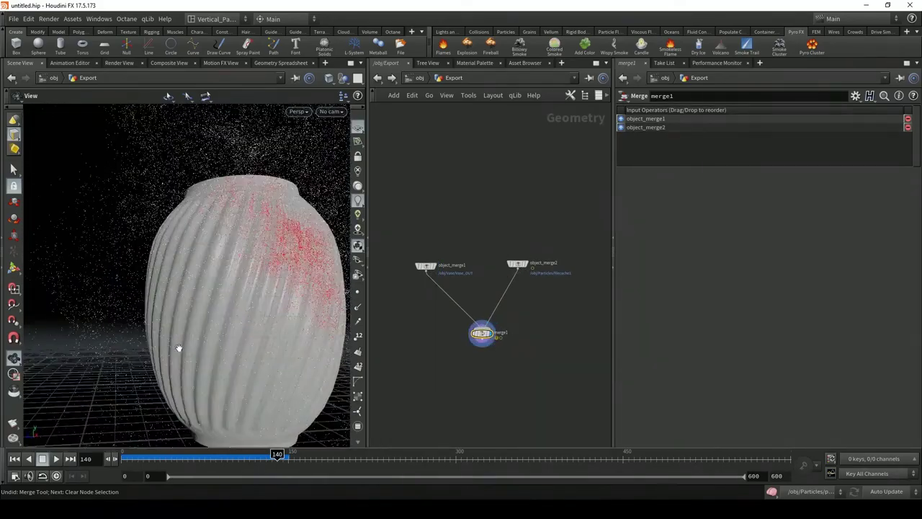
{"action": "left_click_drag", "start_coordinate": [179, 348], "coordinate": [216, 313]}
{"action": "middle_click_drag", "start_coordinate": [216, 313], "coordinate": [54, 294]}
{"action": "left_click_drag", "start_coordinate": [53, 293], "coordinate": [157, 274]}
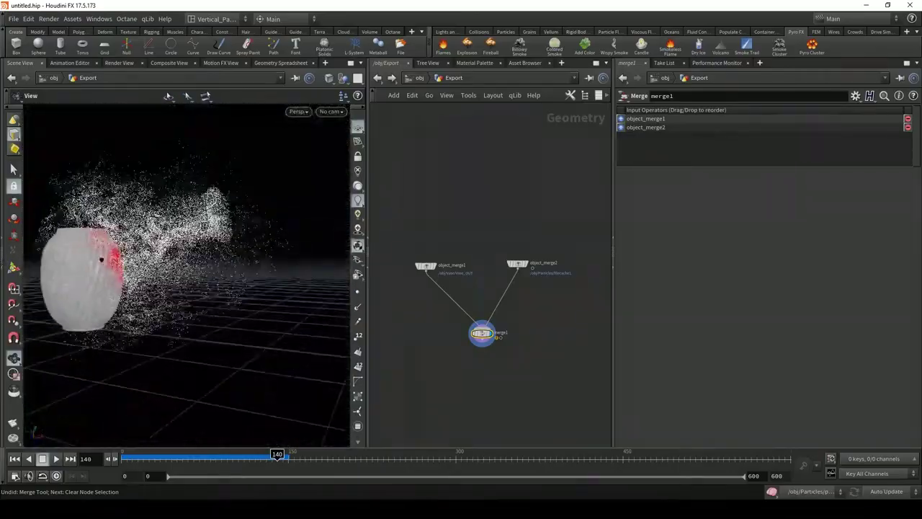
{"action": "left_click_drag", "start_coordinate": [101, 259], "coordinate": [167, 327]}
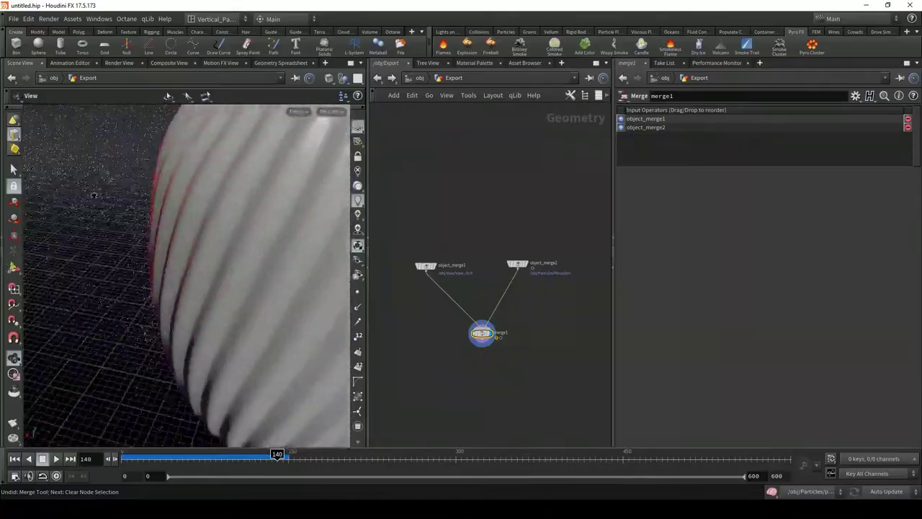
{"action": "left_click_drag", "start_coordinate": [139, 195], "coordinate": [236, 195]}
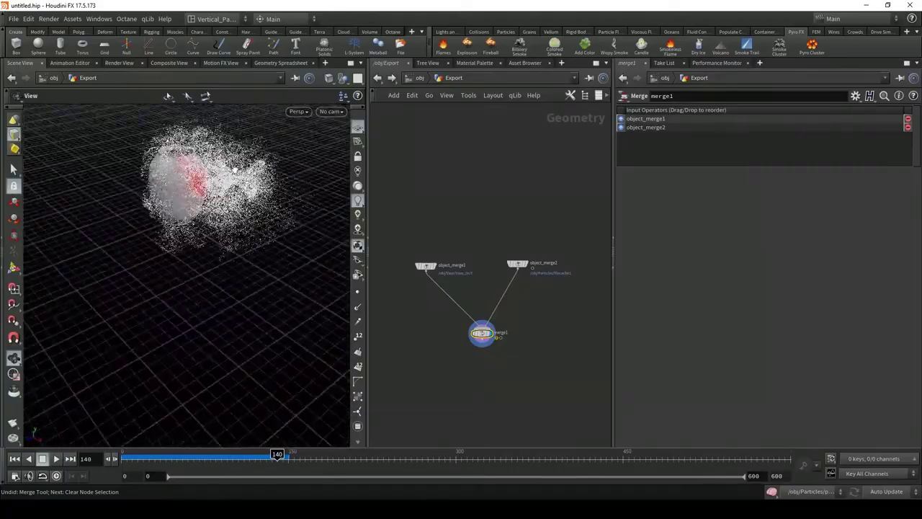
{"action": "left_click_drag", "start_coordinate": [144, 196], "coordinate": [223, 183]}
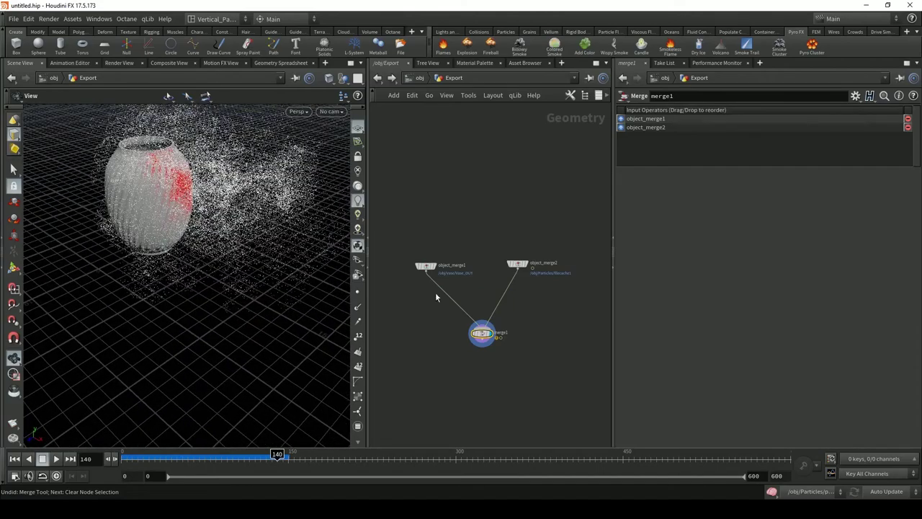
{"action": "left_click_drag", "start_coordinate": [483, 333], "coordinate": [478, 330]}
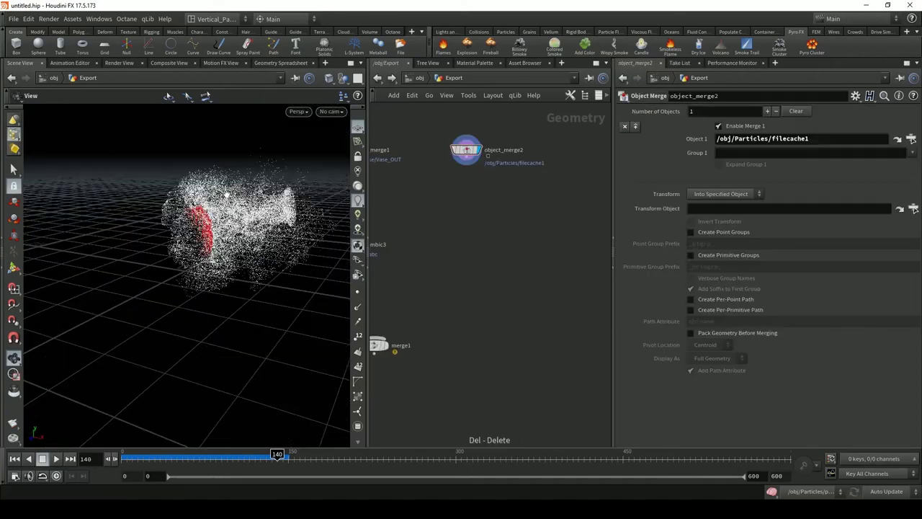
Step: Add a Group node and connect it to the output of object_merge2, the cached particles
{"action": "left_click_drag", "start_coordinate": [235, 188], "coordinate": [245, 253]}
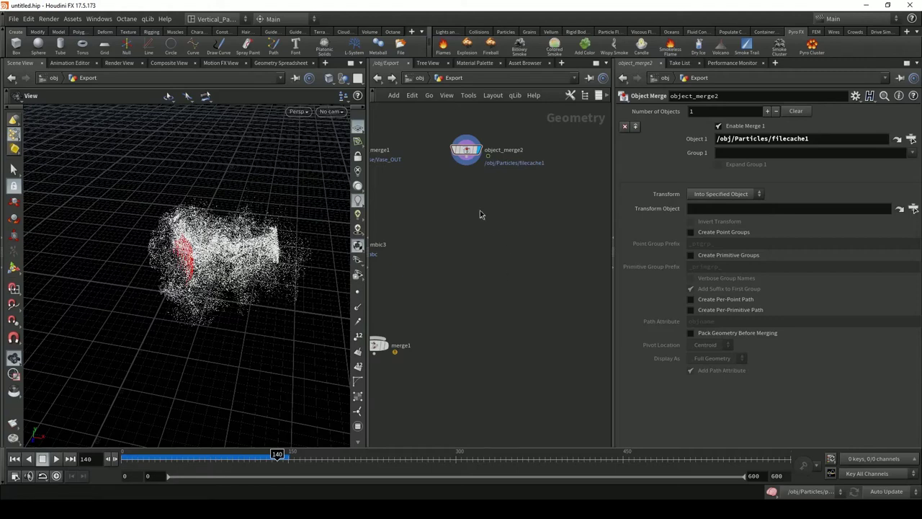
{"action": "key", "text": "Tab"}
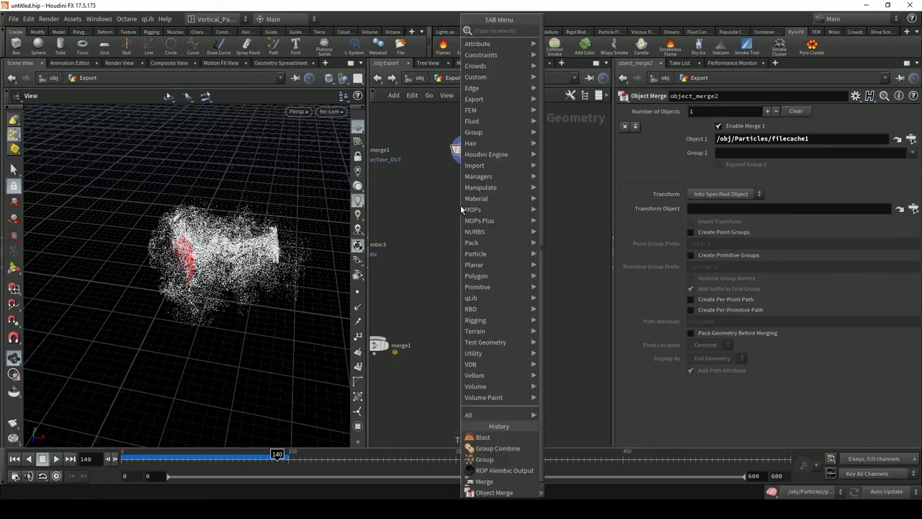
{"action": "type", "text": "group"}
{"action": "key", "text": "Return"}
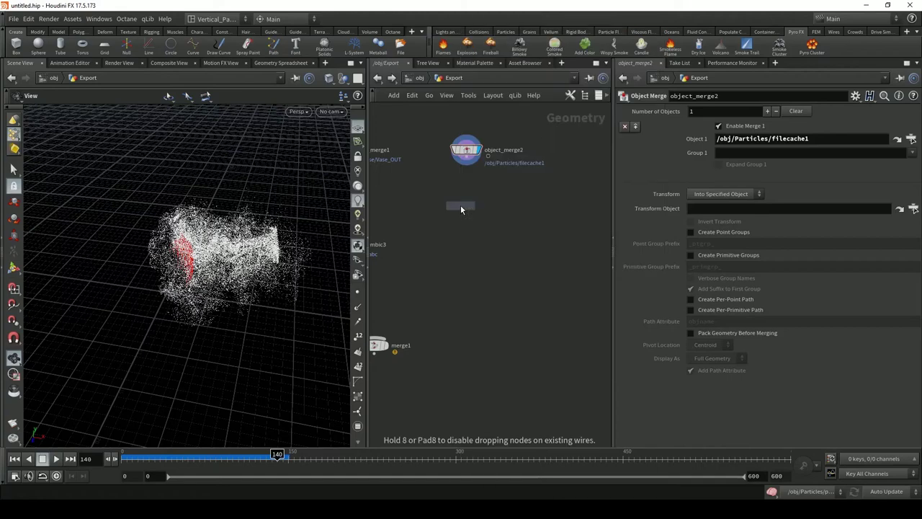
{"action": "left_click", "coordinate": [468, 194]}
{"action": "left_click_drag", "start_coordinate": [465, 171], "coordinate": [468, 147]}
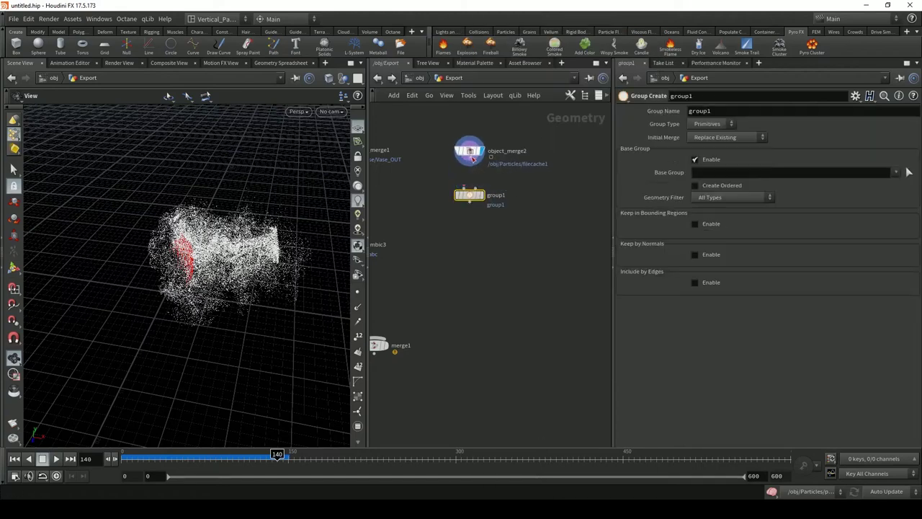
Step: Name the new group flying_particles and set its group type to Points
{"action": "type", "text": "fl"}
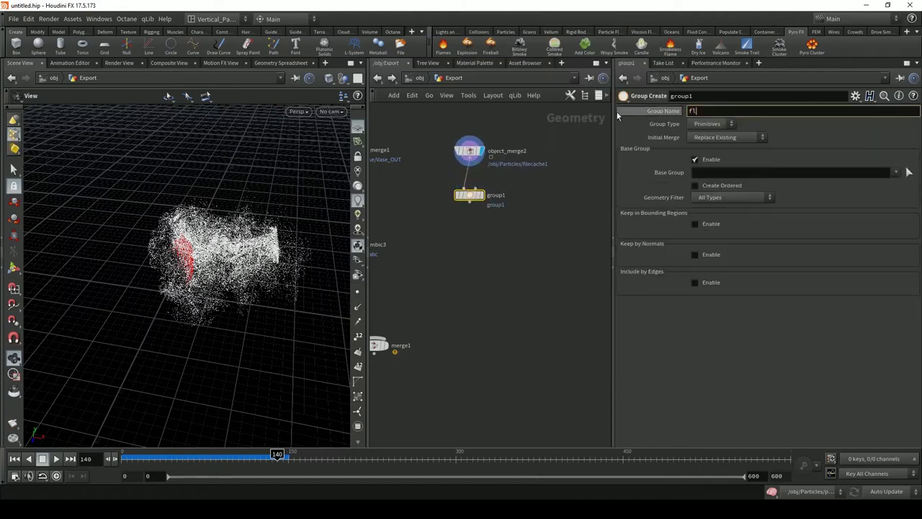
{"action": "type", "text": "ying particles"}
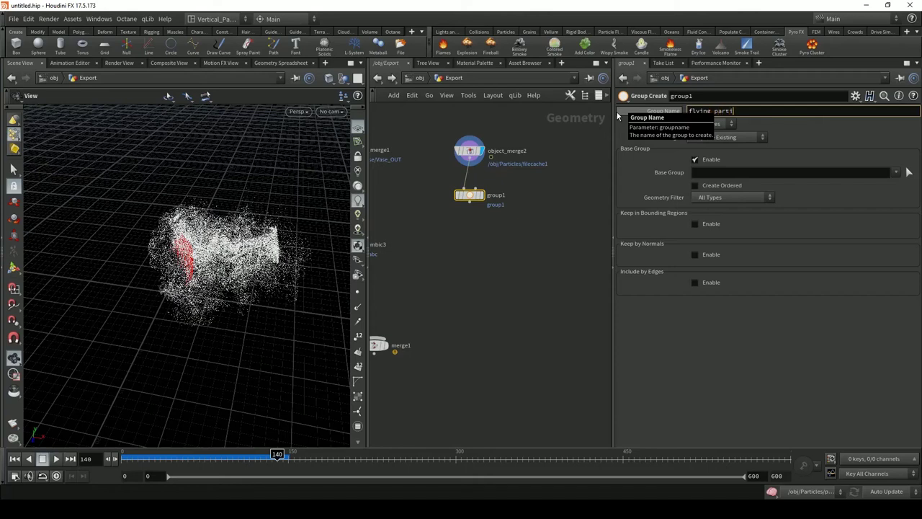
{"action": "key", "text": "Return"}
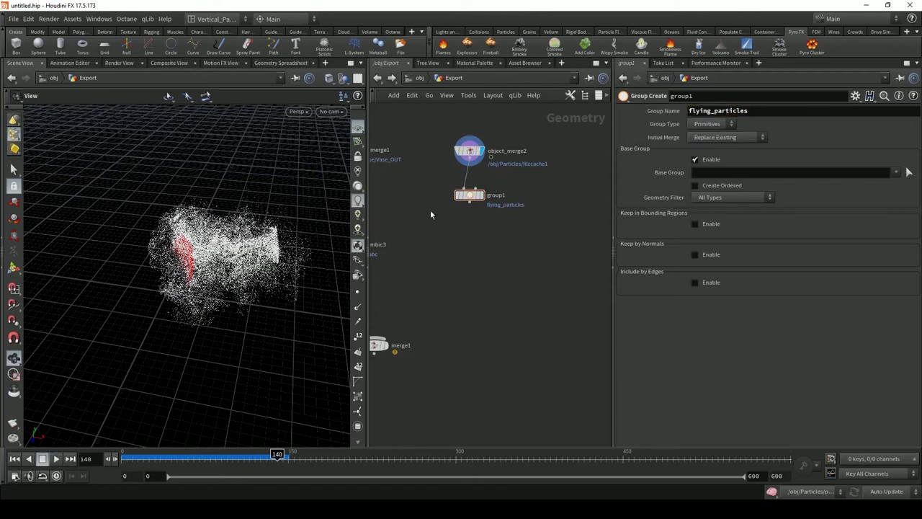
{"action": "left_click", "coordinate": [724, 172]}
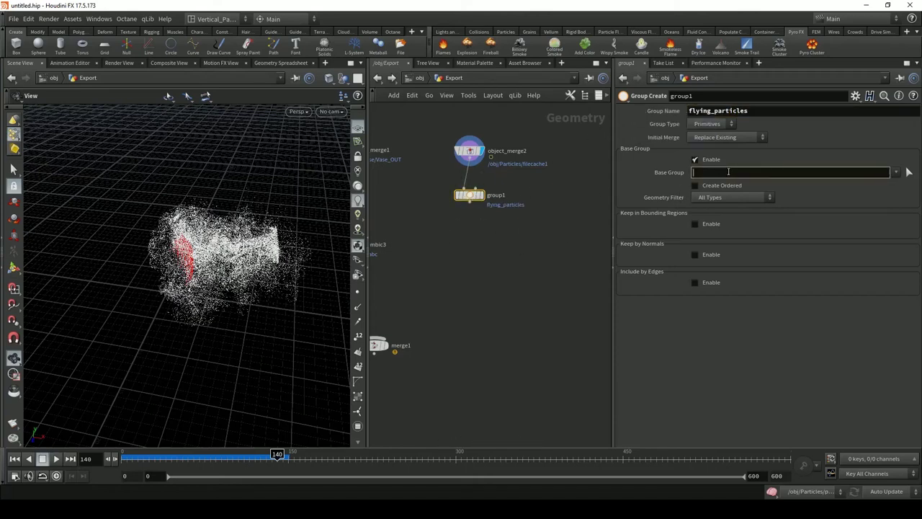
{"action": "left_click", "coordinate": [731, 125]}
{"action": "left_click", "coordinate": [713, 146]}
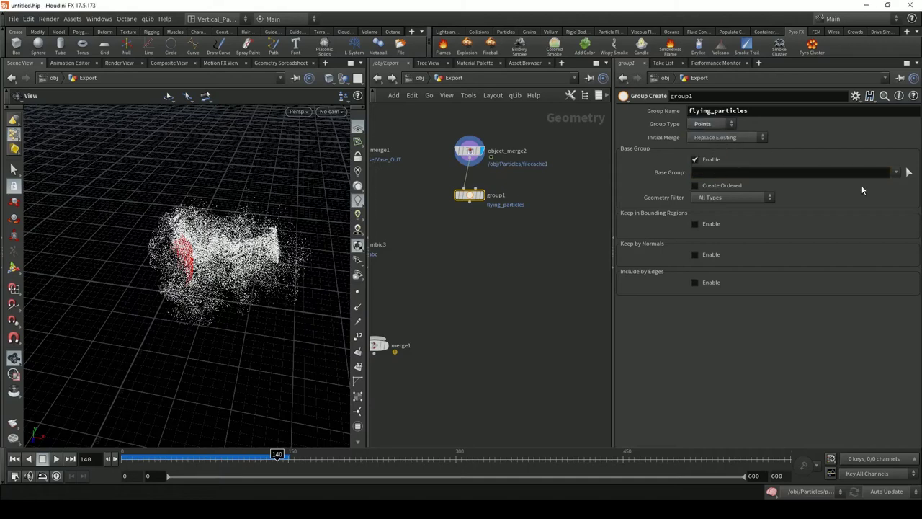
Step: Set the flying_particles base group to stream_source_first_input and duplicate its Group node directly below, chained after it
{"action": "left_click", "coordinate": [895, 172]}
{"action": "left_click", "coordinate": [857, 193]}
{"action": "left_click_drag", "start_coordinate": [469, 196], "coordinate": [471, 237], "text": "alt"}
Step: Name the duplicated node's group hit_particles and set its base group to hit
{"action": "double_click", "coordinate": [740, 113]}
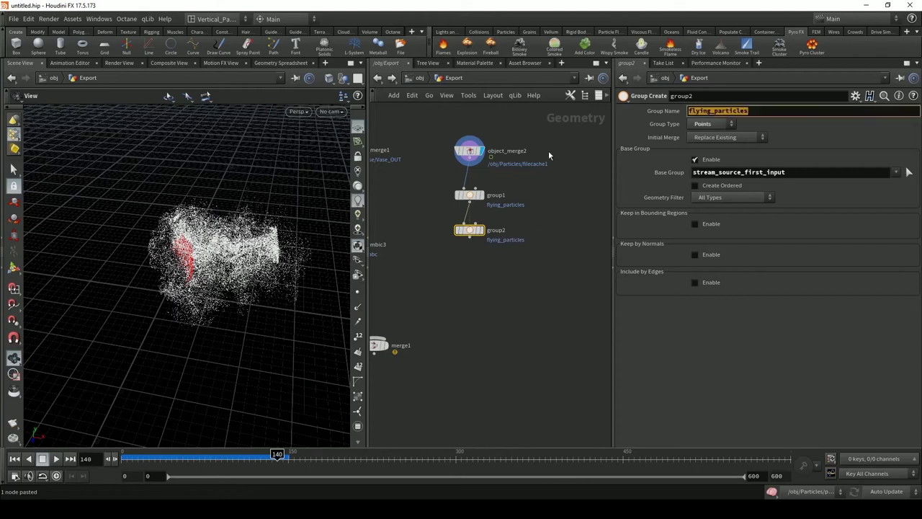
{"action": "type", "text": "hit_particles"}
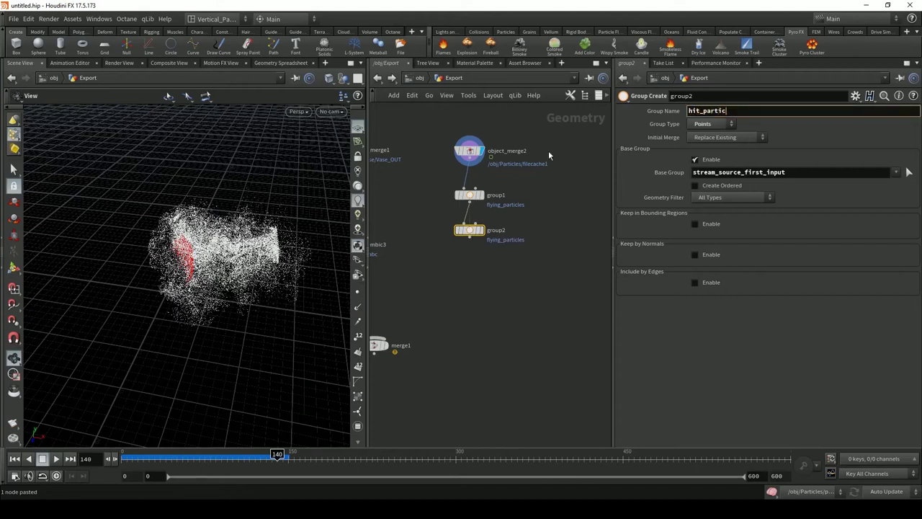
{"action": "key", "text": "Return"}
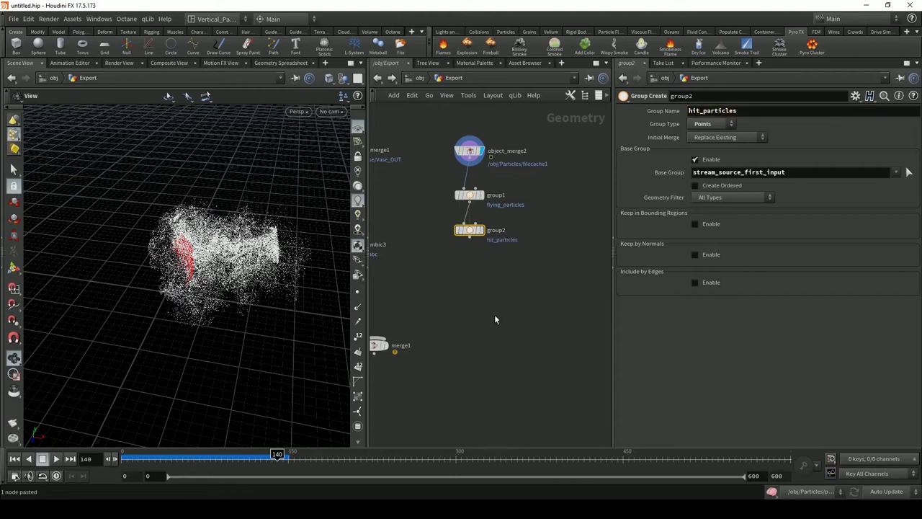
{"action": "left_click_drag", "start_coordinate": [805, 172], "coordinate": [544, 189]}
{"action": "type", "text": "hit"}
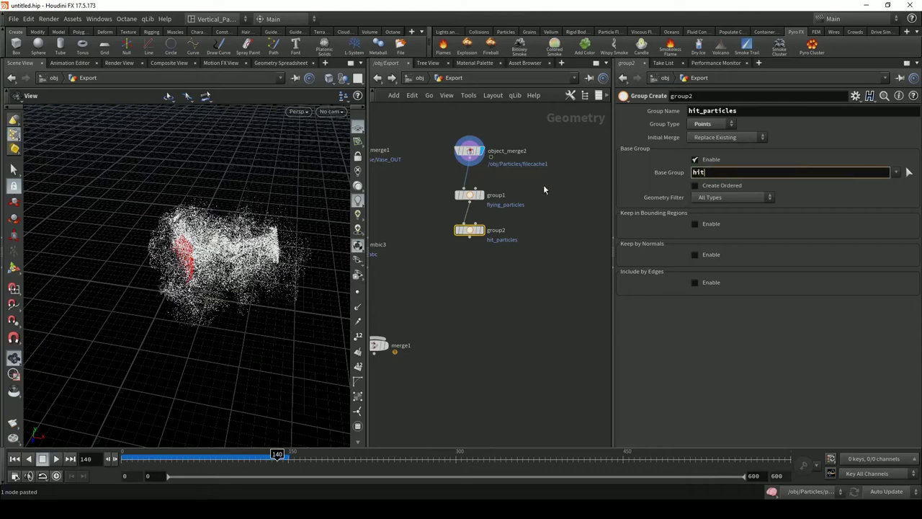
{"action": "key", "text": "Return"}
Step: Add a Group Combine node connected to the output of the hit_particles Group node
{"action": "key", "text": "Tab"}
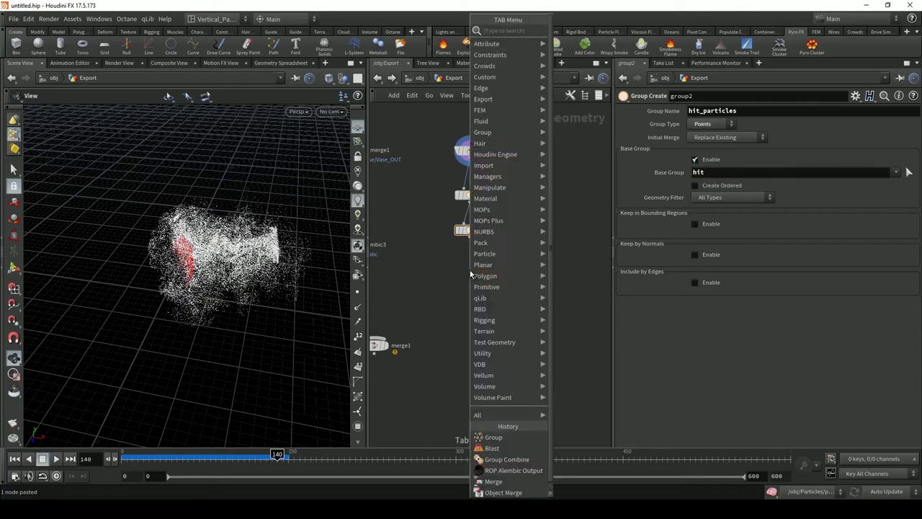
{"action": "type", "text": "group"}
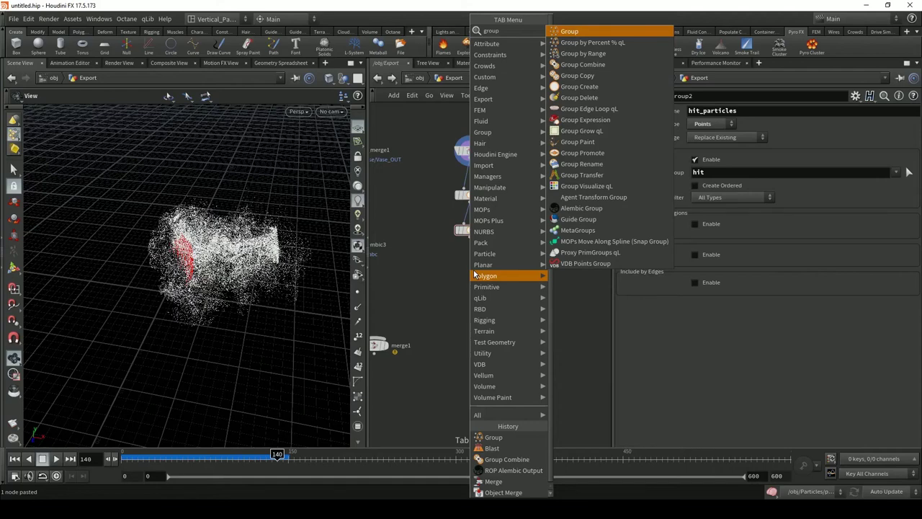
{"action": "key", "text": "Return"}
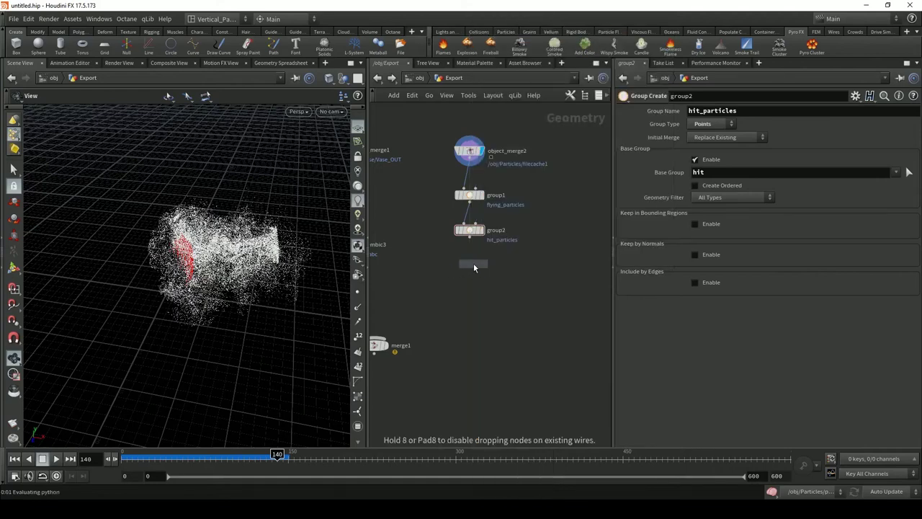
{"action": "left_click", "coordinate": [473, 265]}
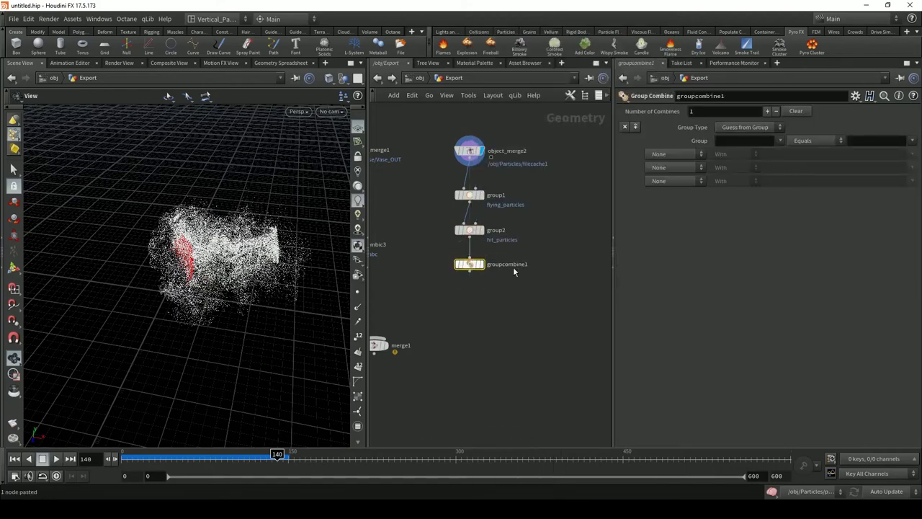
Step: In the Group Combine node, define a group named isolated that equals hit_particles
{"action": "left_click", "coordinate": [736, 140]}
{"action": "type", "text": "is"}
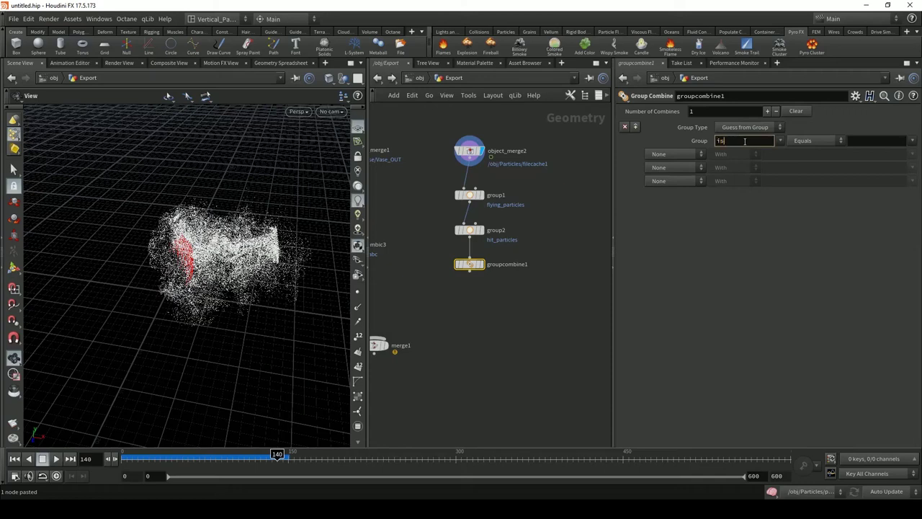
{"action": "type", "text": "olated"}
{"action": "key", "text": "Return"}
{"action": "left_click", "coordinate": [863, 138]}
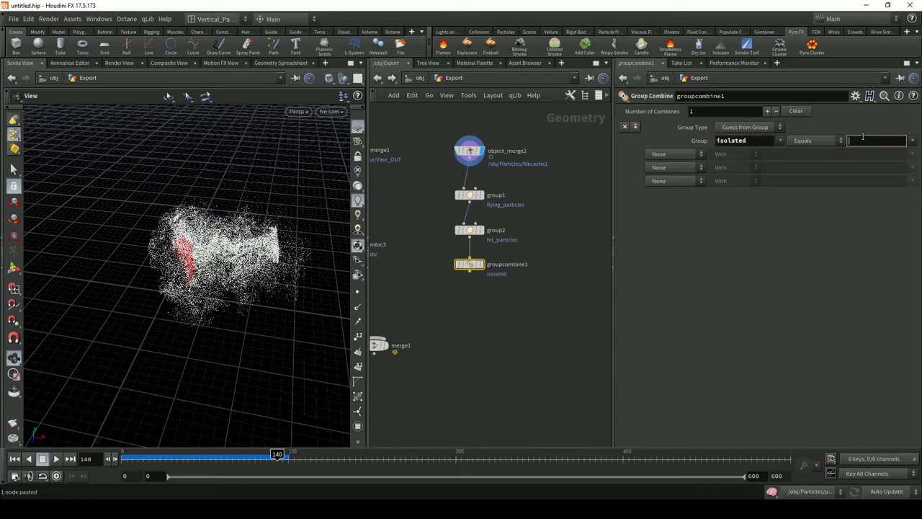
{"action": "type", "text": "gro"}
{"action": "type", "text": "icles"}
{"action": "key", "text": "Return"}
Step: Combine the isolated group by Exclusive Or with flying_particles and display the Group Combine result
{"action": "left_click", "coordinate": [680, 155]}
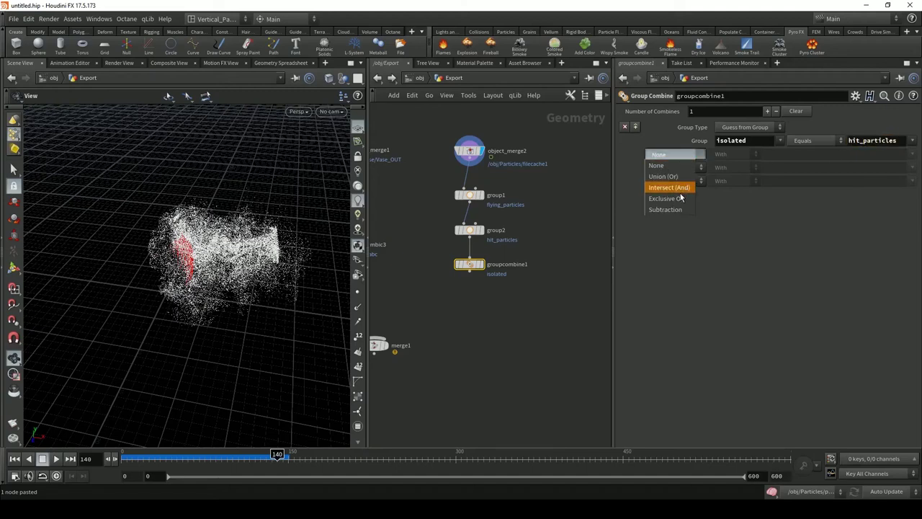
{"action": "left_click", "coordinate": [666, 198]}
{"action": "left_click", "coordinate": [913, 155]}
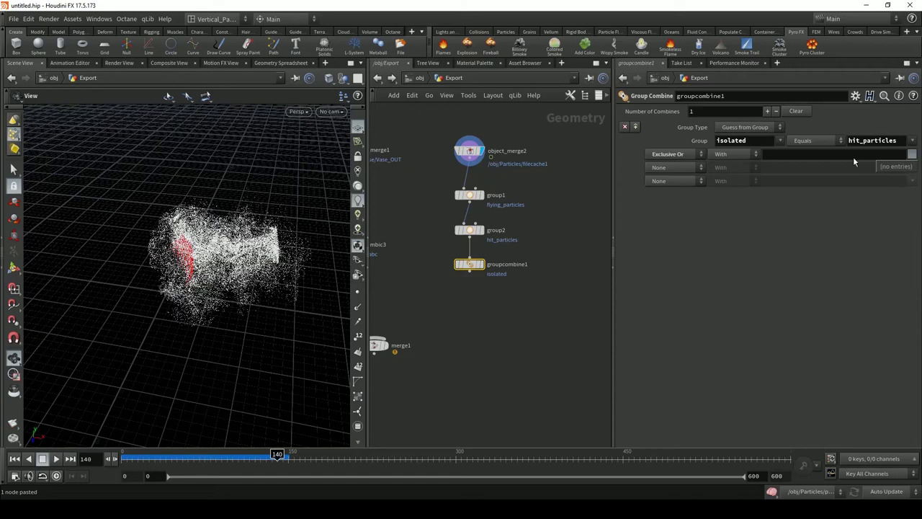
{"action": "left_click", "coordinate": [816, 154]}
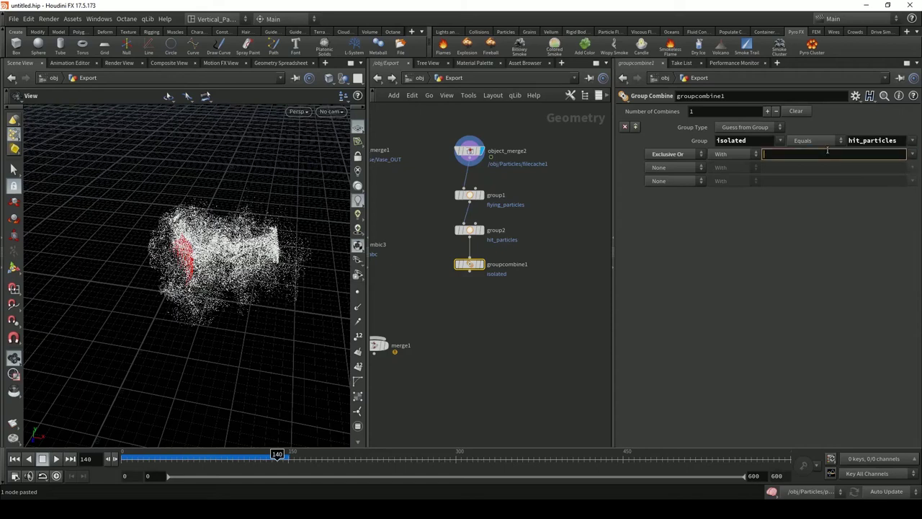
{"action": "type", "text": "flying_particles"}
{"action": "key", "text": "Return"}
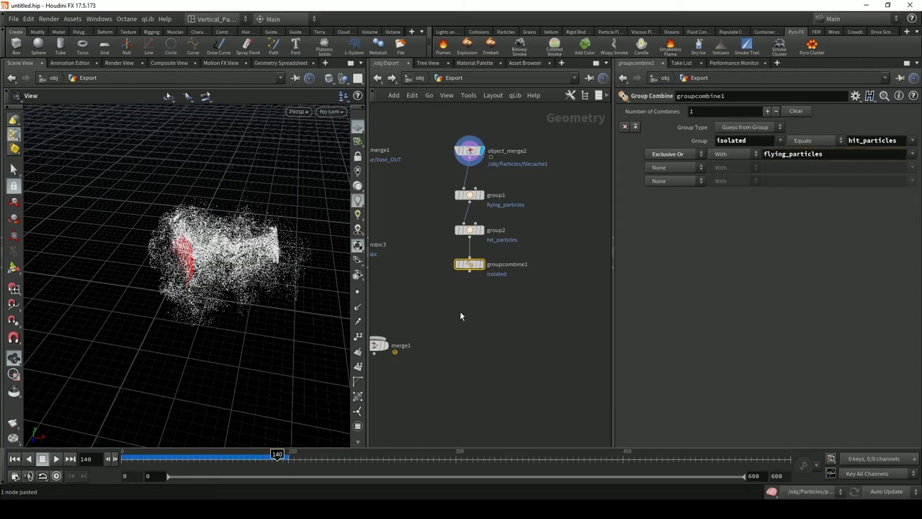
{"action": "left_click", "coordinate": [479, 265]}
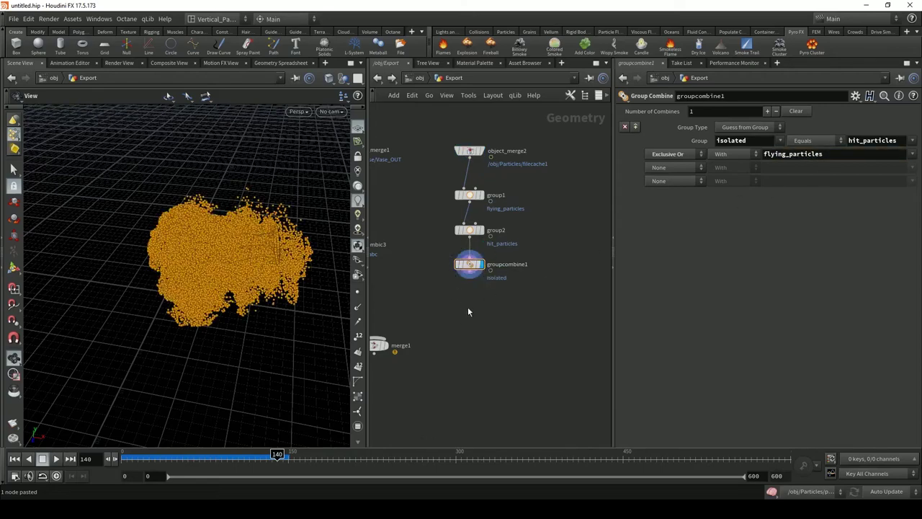
Step: Add a Blast node below the Group Combine node and connect it to that node's output
{"action": "key", "text": "Tab"}
{"action": "key", "text": "Escape"}
{"action": "key", "text": "Tab"}
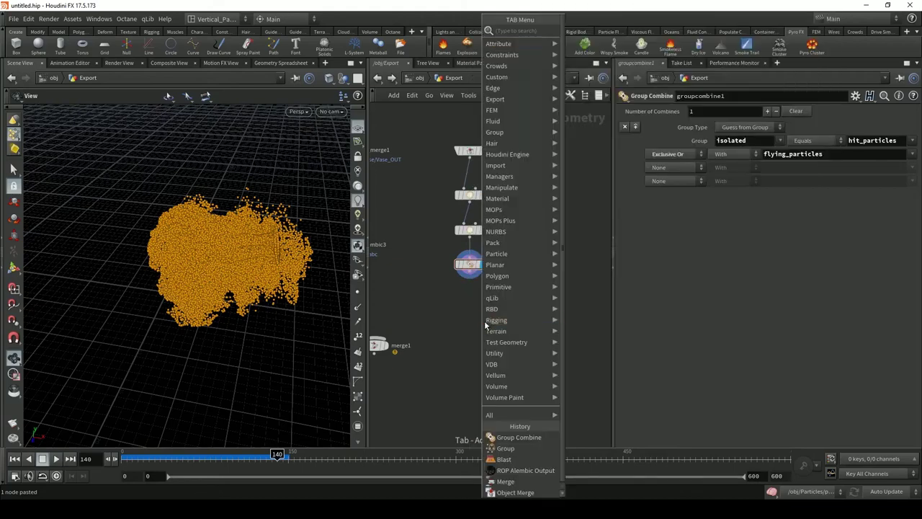
{"action": "mouse_move", "coordinate": [486, 323]}
{"action": "type", "text": "blast"}
{"action": "key", "text": "Return"}
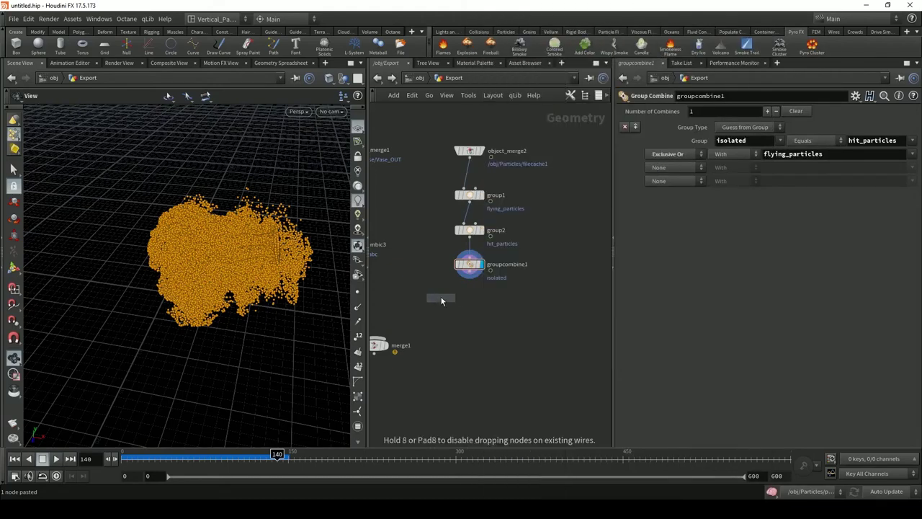
{"action": "left_click", "coordinate": [471, 311]}
{"action": "left_click_drag", "start_coordinate": [468, 275], "coordinate": [469, 301]}
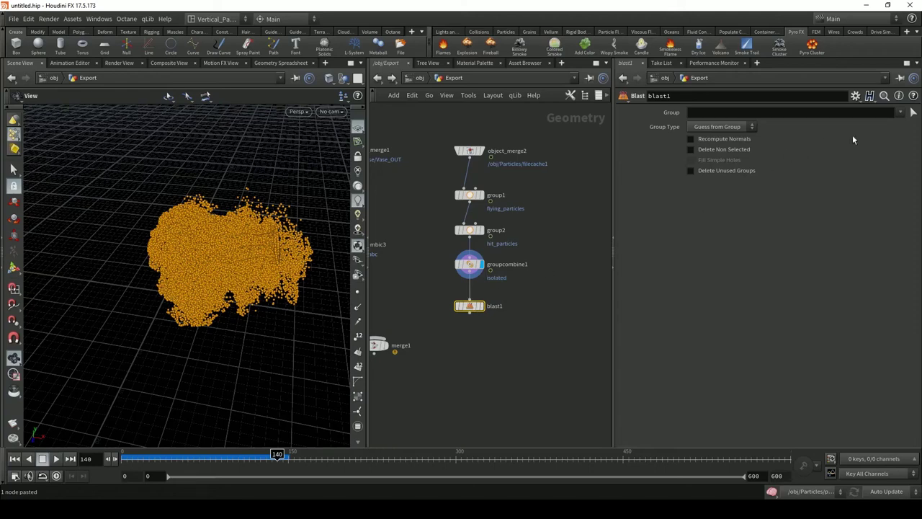
Step: Set the Blast node to the hit_particles group with Delete Non Selected enabled, and display its result
{"action": "left_click", "coordinate": [899, 113]}
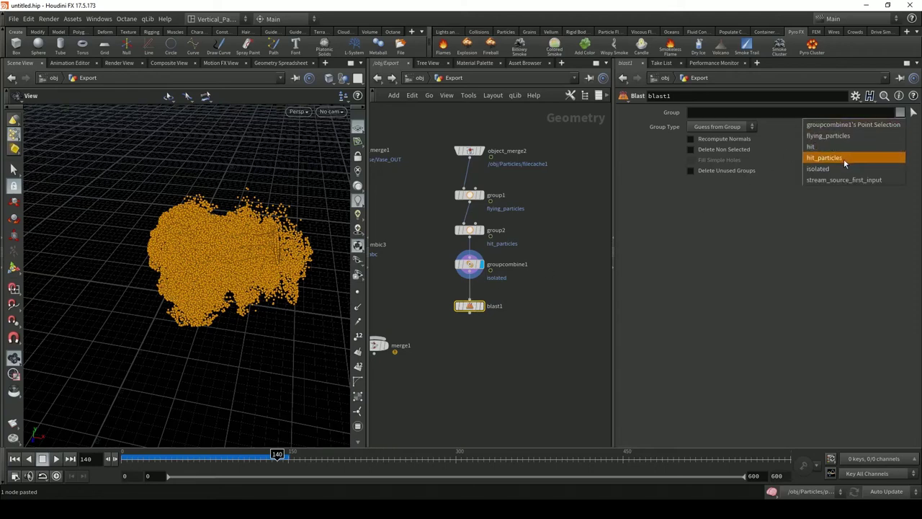
{"action": "left_click", "coordinate": [841, 158]}
{"action": "left_click", "coordinate": [720, 150]}
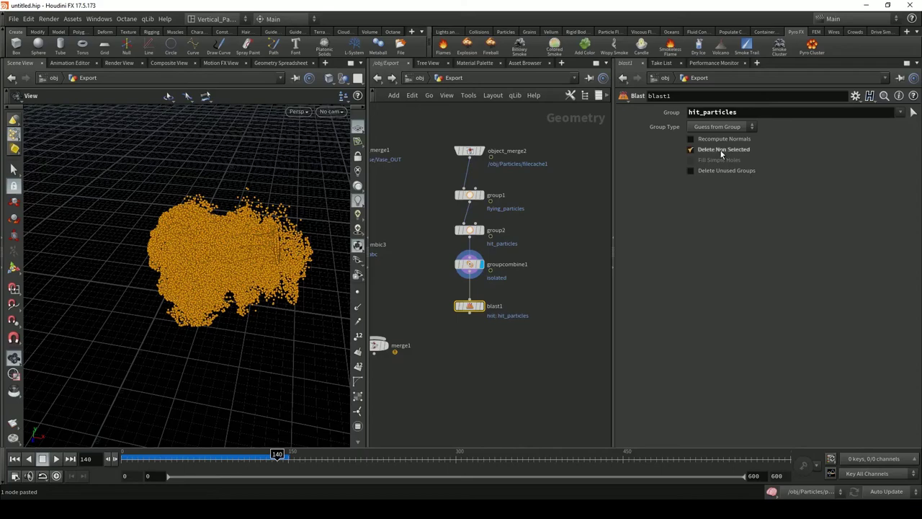
{"action": "left_click", "coordinate": [483, 308]}
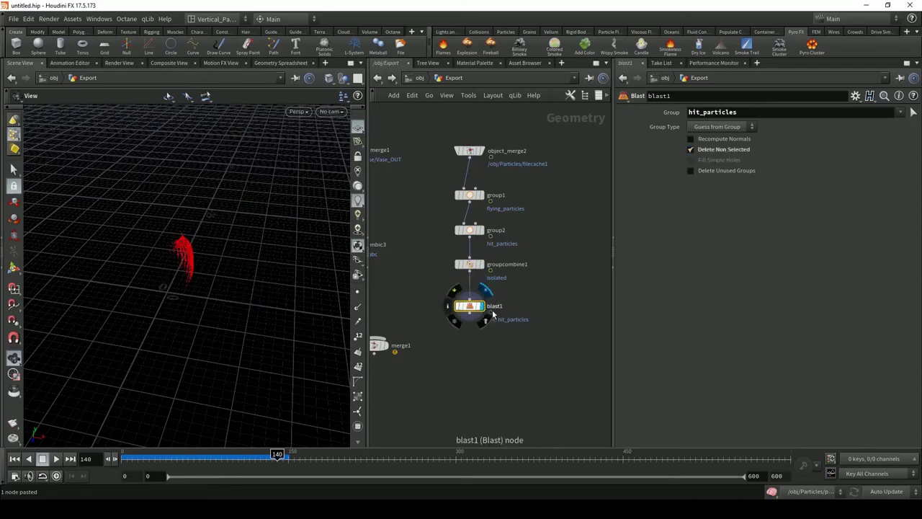
{"action": "left_click_drag", "start_coordinate": [214, 265], "coordinate": [278, 298]}
Step: Add a ROP Alembic Output node connected below the hit_particles Blast node
{"action": "middle_click_drag", "start_coordinate": [468, 367], "coordinate": [456, 343]}
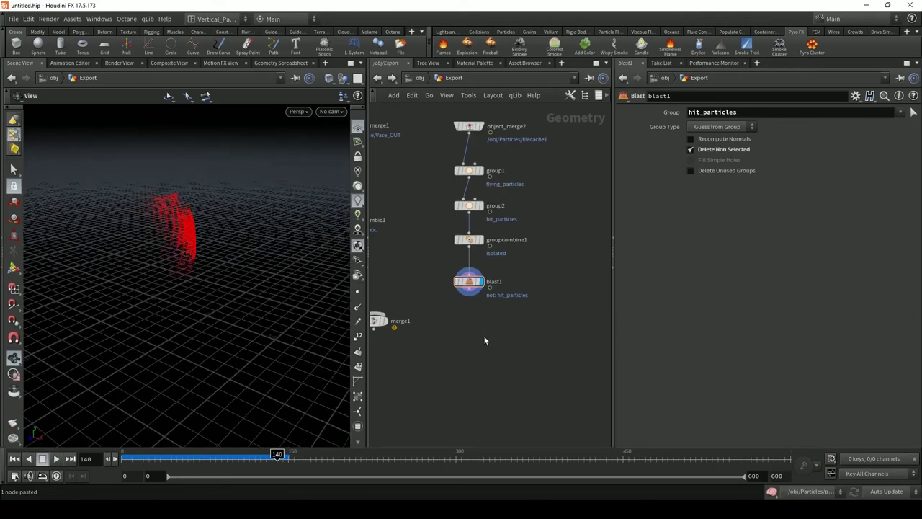
{"action": "key", "text": "Tab"}
{"action": "type", "text": "rop"}
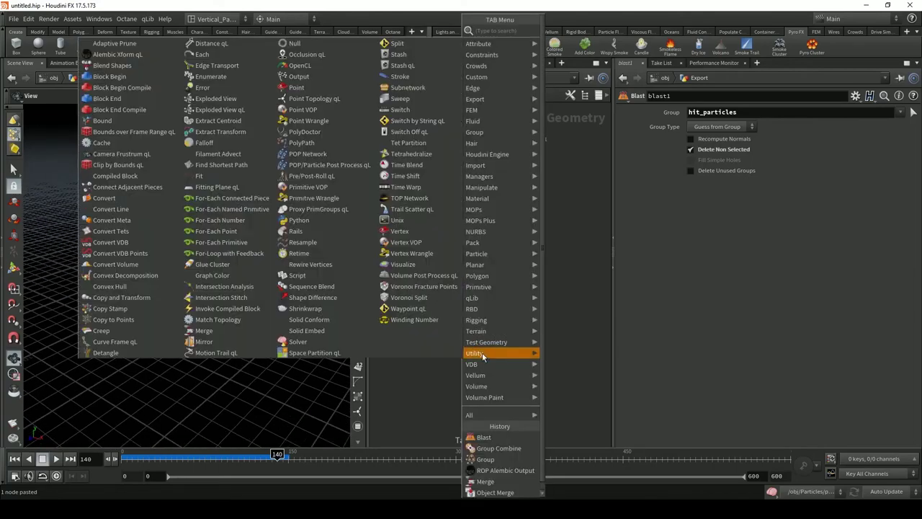
{"action": "key", "text": "Return"}
{"action": "left_click", "coordinate": [470, 333]}
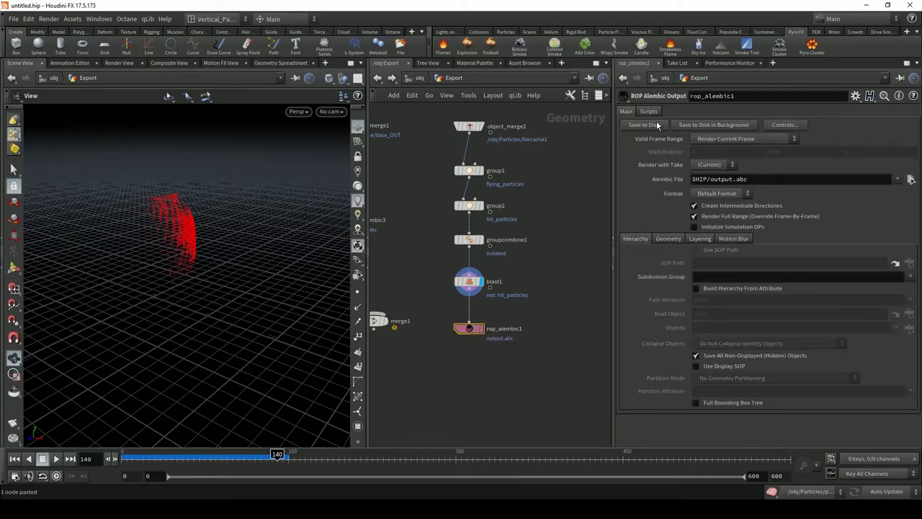
Step: Set the Alembic output to Render Frame Range with an end frame of 150
{"action": "left_click", "coordinate": [697, 139]}
{"action": "left_click", "coordinate": [712, 159]}
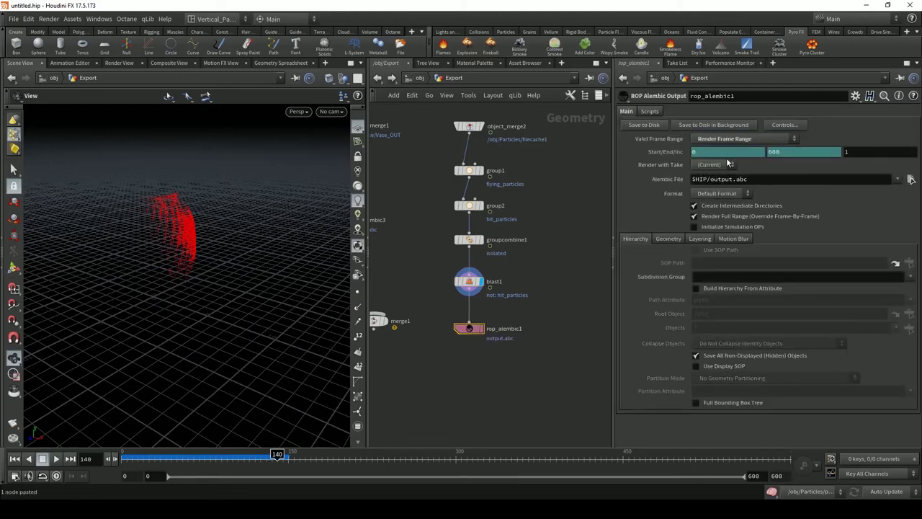
{"action": "right_click", "coordinate": [793, 152]}
{"action": "left_click", "coordinate": [818, 296]}
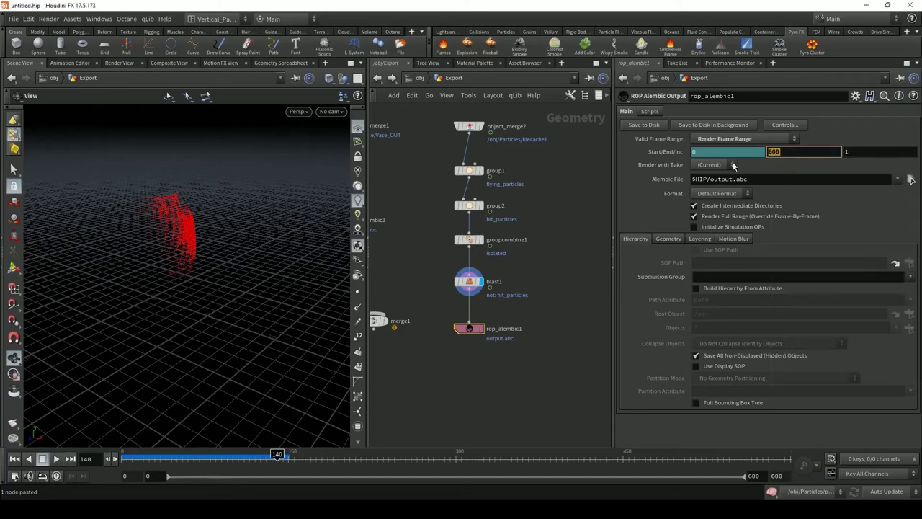
{"action": "type", "text": "150"}
{"action": "key", "text": "Return"}
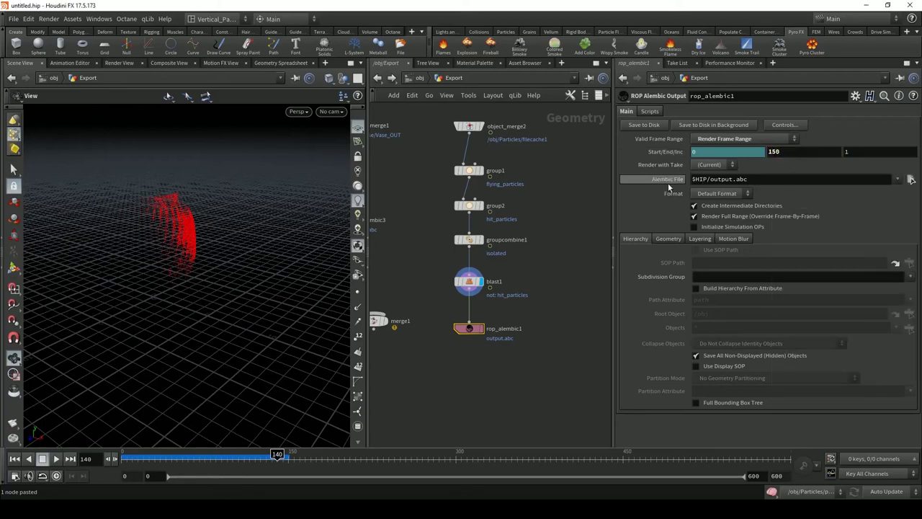
Step: Duplicate the hit_particles Blast node beside the original as a second branch from the Group Combine node
{"action": "scroll", "coordinate": [510, 360], "scroll_direction": "down", "scroll_amount": 2}
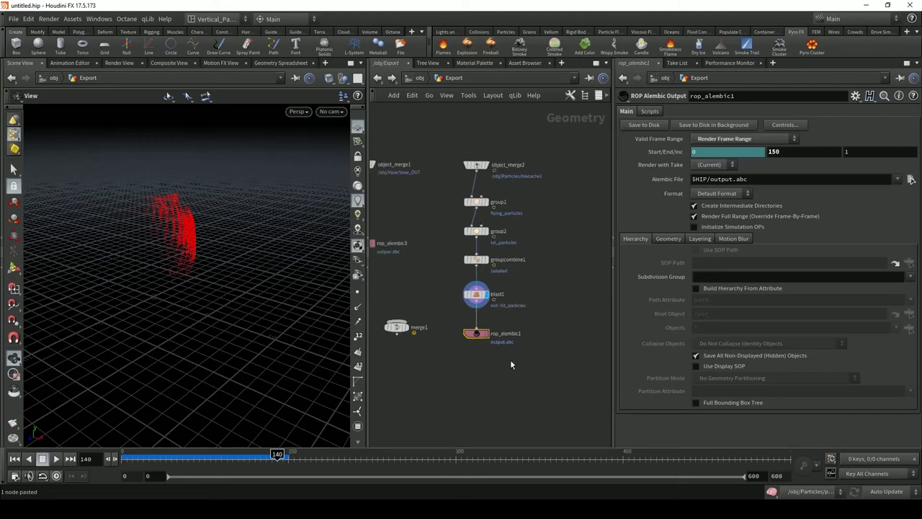
{"action": "scroll", "coordinate": [489, 341], "scroll_direction": "up", "scroll_amount": 2}
{"action": "middle_click_drag", "start_coordinate": [541, 371], "coordinate": [533, 319]}
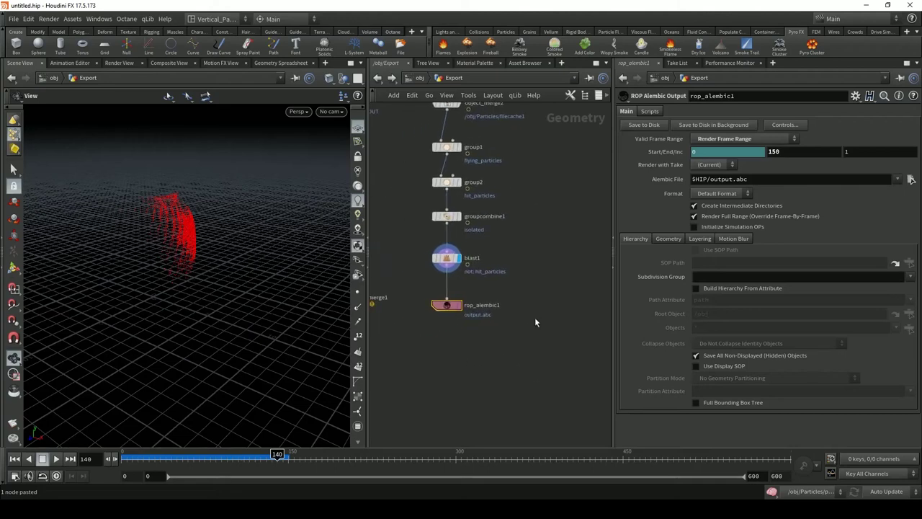
{"action": "left_click", "coordinate": [447, 258]}
{"action": "left_click_drag", "start_coordinate": [446, 258], "coordinate": [550, 271], "text": "alt"}
{"action": "scroll", "coordinate": [545, 268], "scroll_direction": "down", "scroll_amount": 2}
{"action": "middle_click_drag", "start_coordinate": [542, 288], "coordinate": [508, 282]}
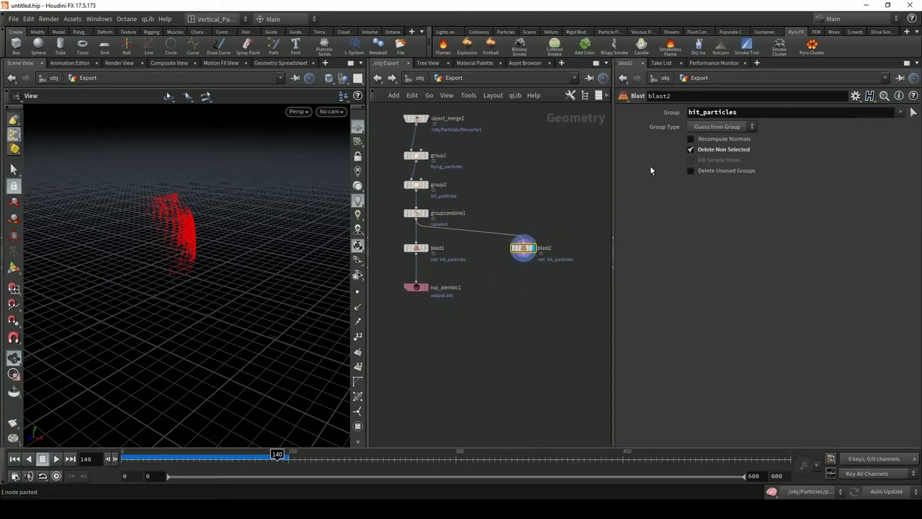
Step: Set the duplicated Blast node's group to flying_particles
{"action": "left_click_drag", "start_coordinate": [748, 112], "coordinate": [674, 113]}
{"action": "type", "text": "fly"}
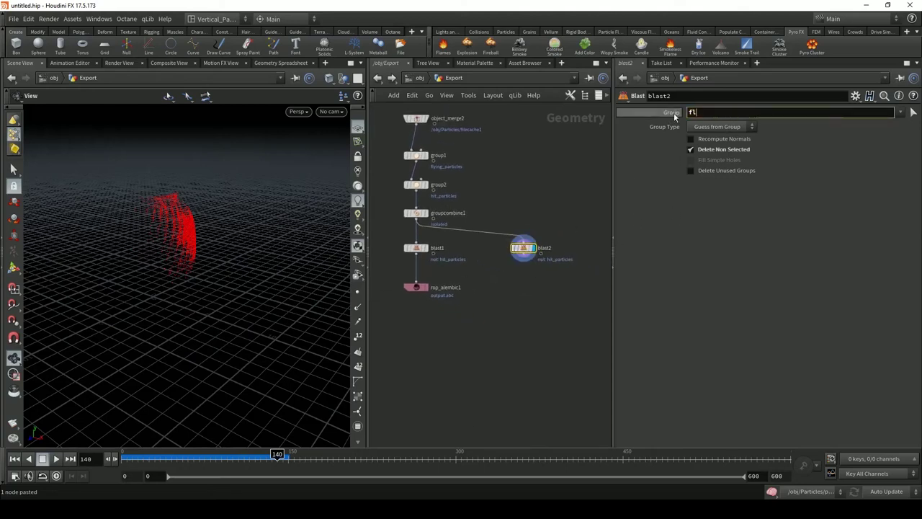
{"action": "key", "text": "BackSpace"}
{"action": "key", "text": "BackSpace"}
{"action": "key", "text": "BackSpace"}
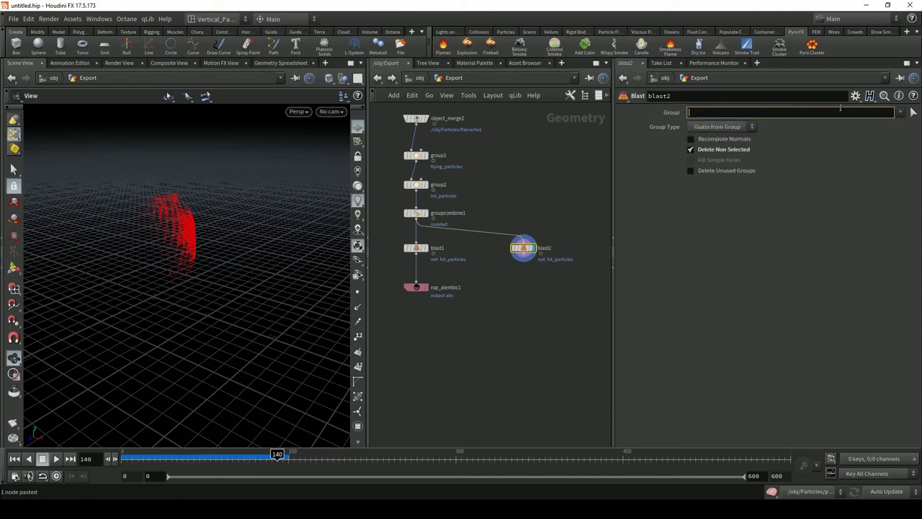
{"action": "left_click", "coordinate": [900, 113]}
{"action": "left_click", "coordinate": [865, 137]}
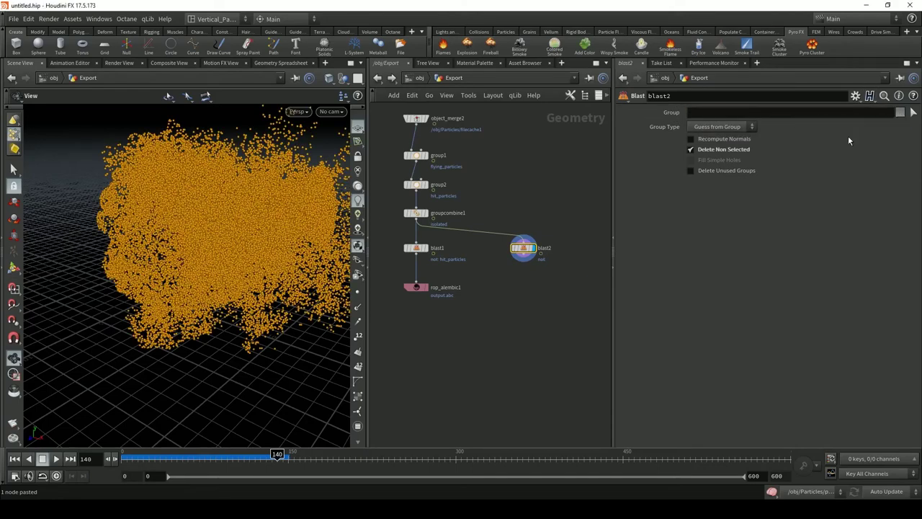
Step: Duplicate the ROP Alembic Output node, connect it to the flying_particles Blast node, and inspect the particles from another angle
{"action": "left_click", "coordinate": [417, 289]}
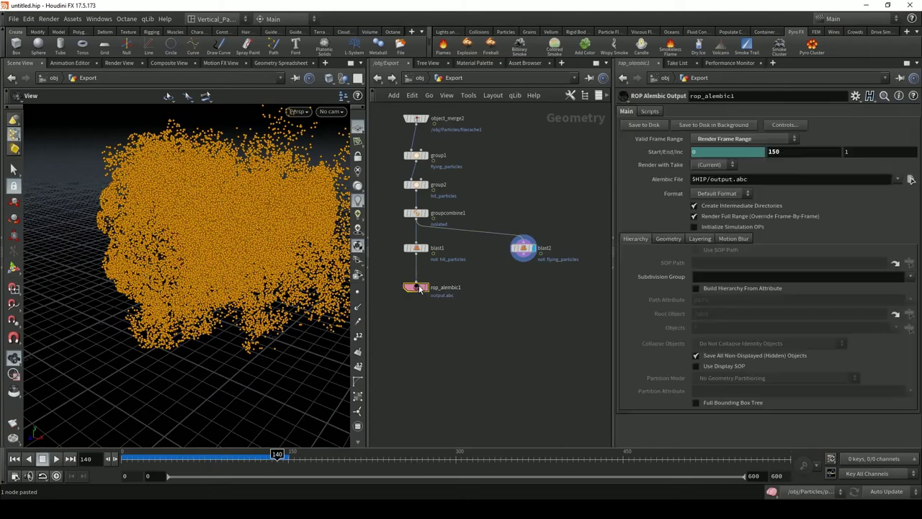
{"action": "left_click_drag", "start_coordinate": [418, 290], "coordinate": [520, 291], "text": "alt"}
{"action": "left_click_drag", "start_coordinate": [524, 257], "coordinate": [524, 282]}
{"action": "left_click_drag", "start_coordinate": [249, 264], "coordinate": [80, 289]}
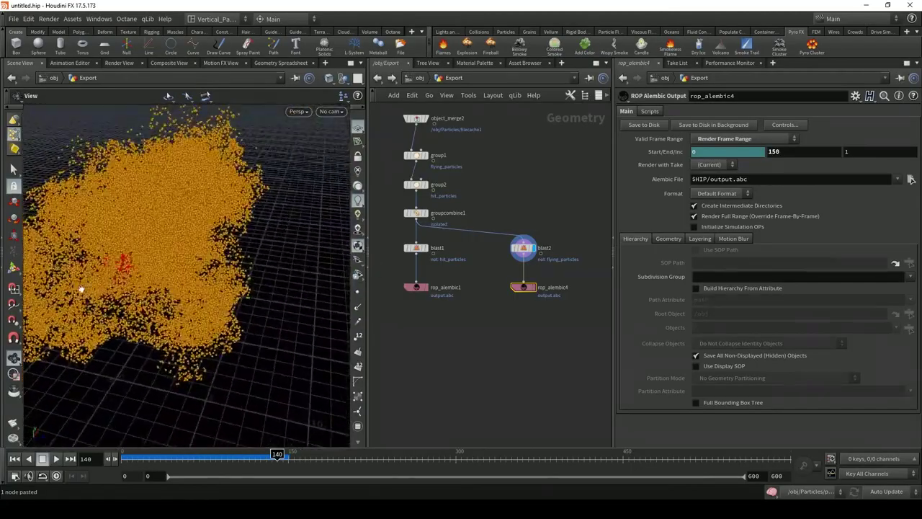
Step: Compare the outputs of the hit_particles and flying_particles Blast nodes in the viewport, checking the effect of Delete Non Selected
{"action": "right_click_drag", "start_coordinate": [81, 290], "coordinate": [159, 258]}
{"action": "middle_click_drag", "start_coordinate": [158, 258], "coordinate": [170, 259]}
{"action": "left_click_drag", "start_coordinate": [170, 260], "coordinate": [224, 265]}
{"action": "middle_click_drag", "start_coordinate": [483, 332], "coordinate": [488, 350]}
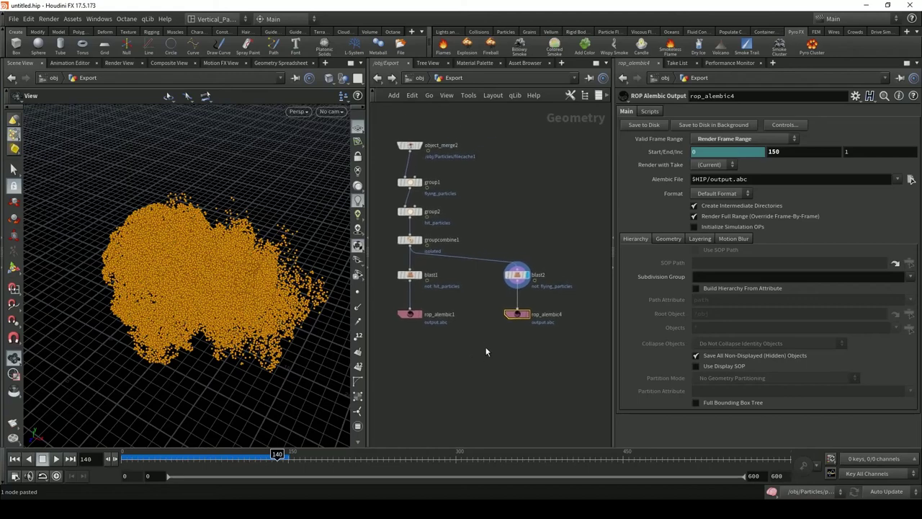
{"action": "left_click", "coordinate": [420, 275]}
{"action": "left_click", "coordinate": [527, 275]}
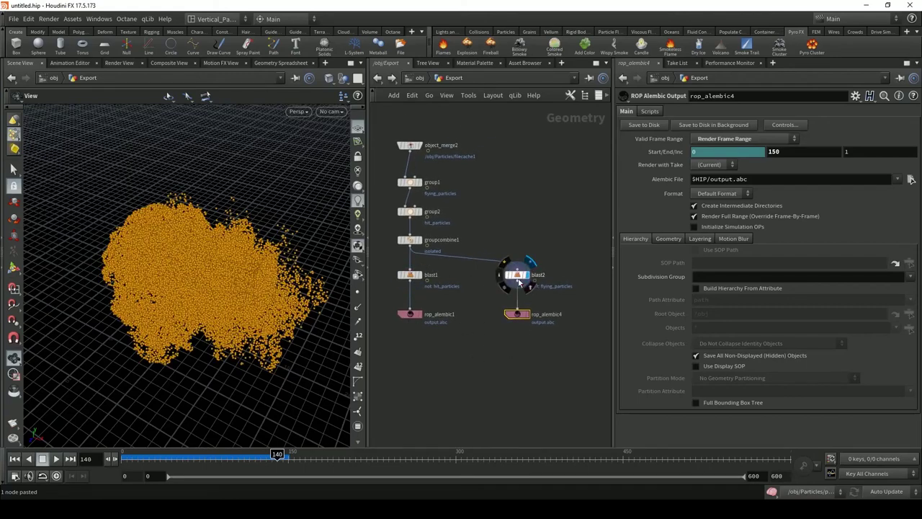
{"action": "left_click", "coordinate": [516, 275]}
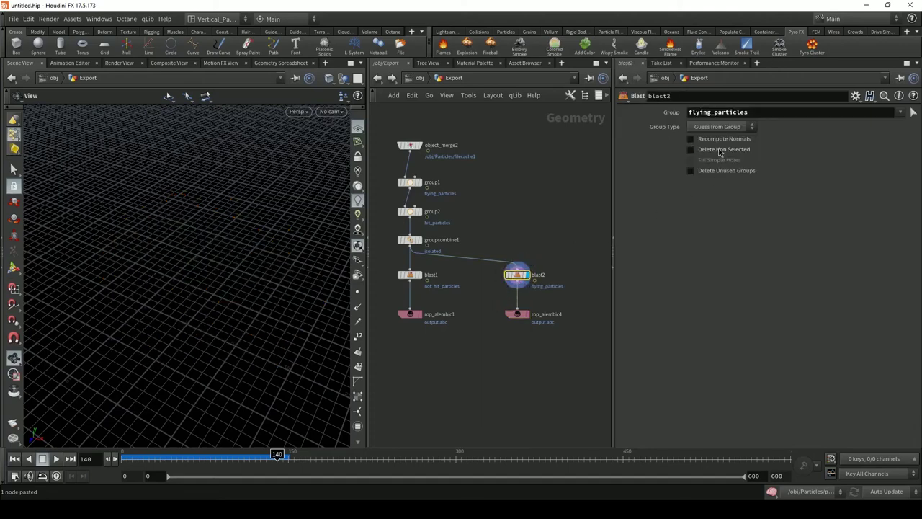
{"action": "left_click", "coordinate": [420, 275]}
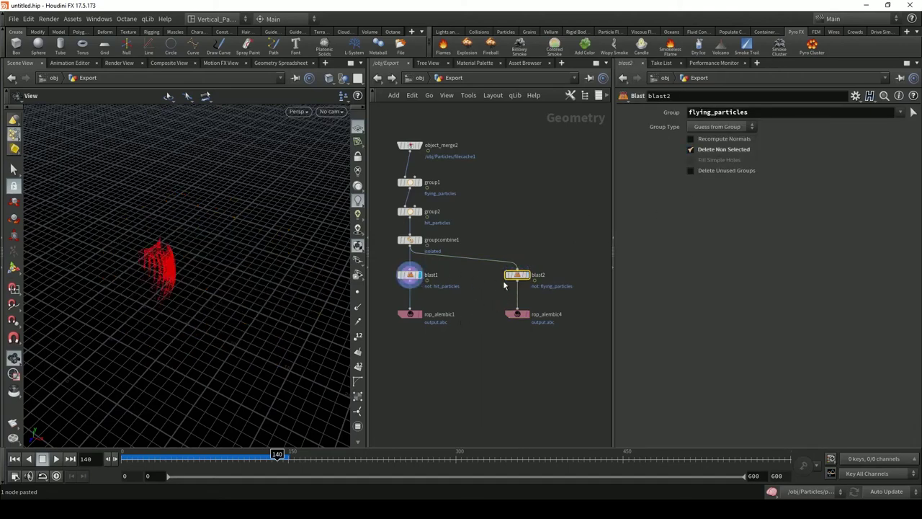
{"action": "left_click", "coordinate": [528, 275]}
{"action": "key", "text": "h"}
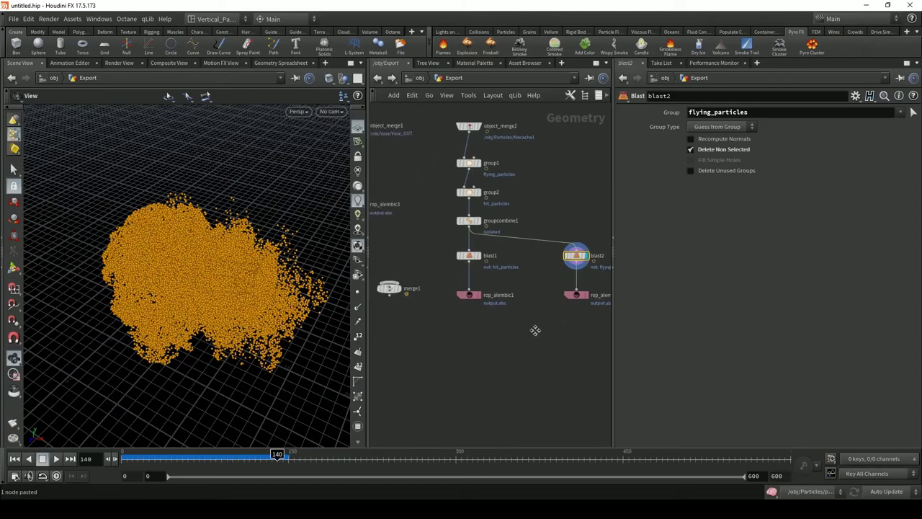
Step: Delete the unused Merge node from the Export network
{"action": "scroll", "coordinate": [519, 333], "scroll_direction": "down", "scroll_amount": 1}
{"action": "middle_click_drag", "start_coordinate": [421, 296], "coordinate": [484, 306]}
{"action": "left_click", "coordinate": [510, 326]}
{"action": "key", "text": "Delete"}
Step: Move the vase's Object Merge and ROP Alembic Output nodes beside the particle branches, aligned with their first and last rows
{"action": "left_click_drag", "start_coordinate": [412, 152], "coordinate": [462, 284]}
{"action": "middle_click_drag", "start_coordinate": [462, 288], "coordinate": [439, 284]}
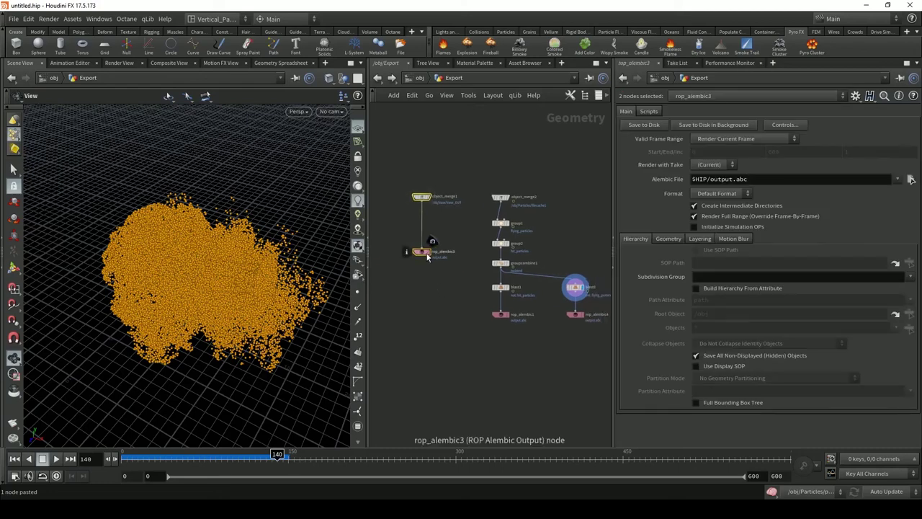
{"action": "left_click_drag", "start_coordinate": [426, 259], "coordinate": [457, 322]}
{"action": "left_click", "coordinate": [455, 281]}
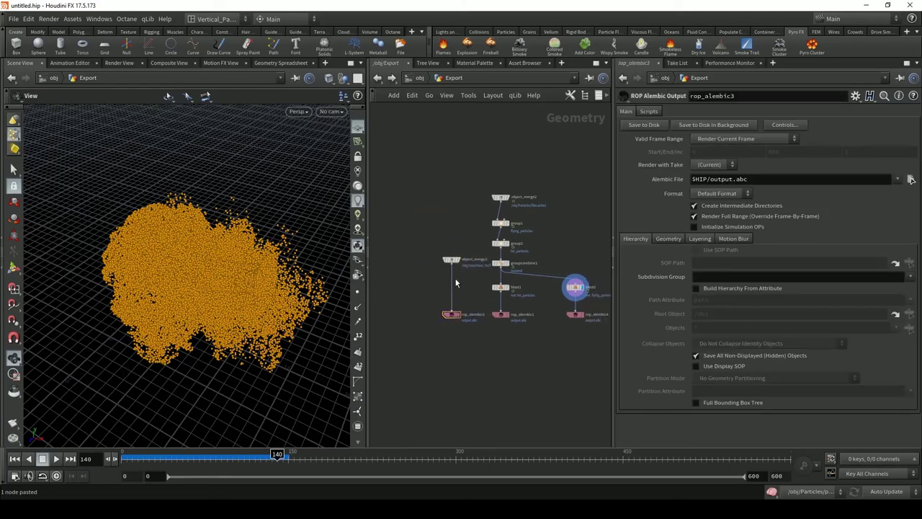
{"action": "left_click_drag", "start_coordinate": [452, 259], "coordinate": [451, 197]}
{"action": "middle_click_drag", "start_coordinate": [535, 434], "coordinate": [487, 403]}
{"action": "scroll", "coordinate": [491, 366], "scroll_direction": "down", "scroll_amount": 2}
{"action": "middle_click_drag", "start_coordinate": [490, 369], "coordinate": [508, 372]}
{"action": "left_click_drag", "start_coordinate": [392, 163], "coordinate": [447, 334]}
{"action": "left_click_drag", "start_coordinate": [438, 207], "coordinate": [432, 203]}
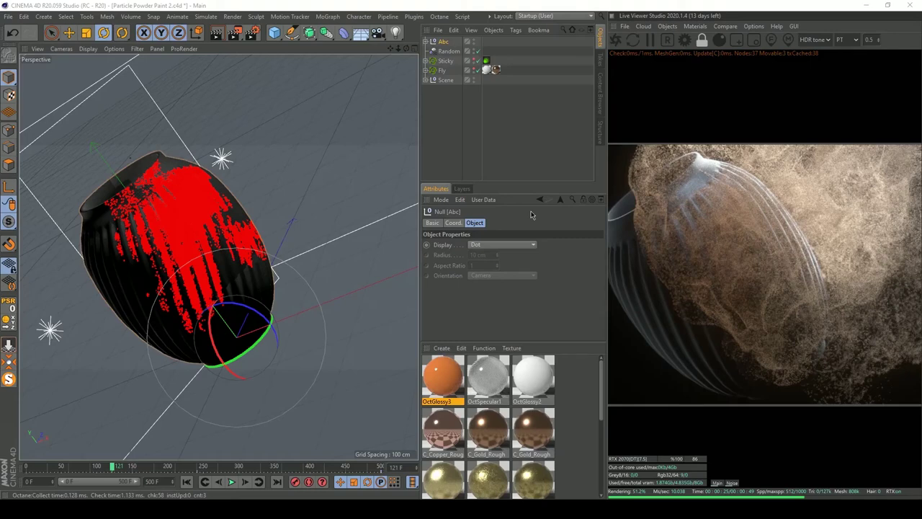
Step: Switch to Cinema 4D, pause the Octane live render, and examine the Vase, Fly and Sticky Alembic objects inside the Abc null
{"action": "left_click", "coordinate": [649, 42]}
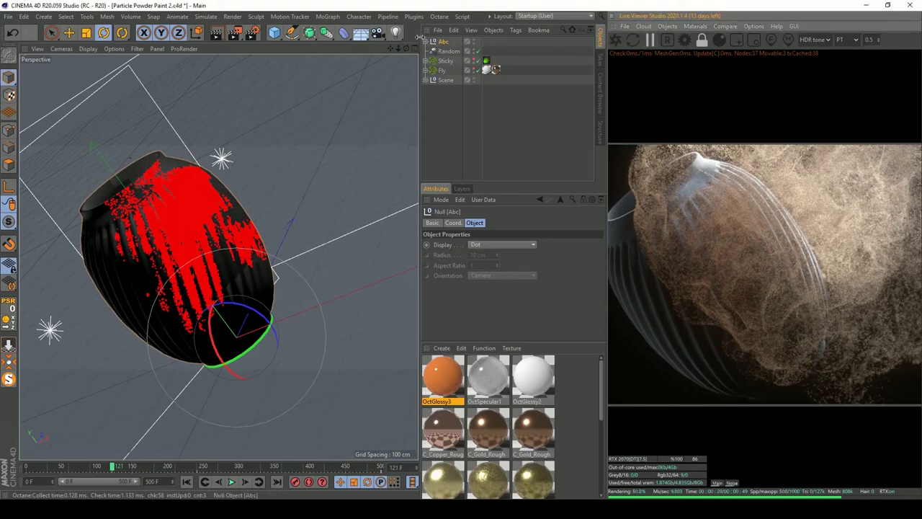
{"action": "left_click", "coordinate": [425, 41]}
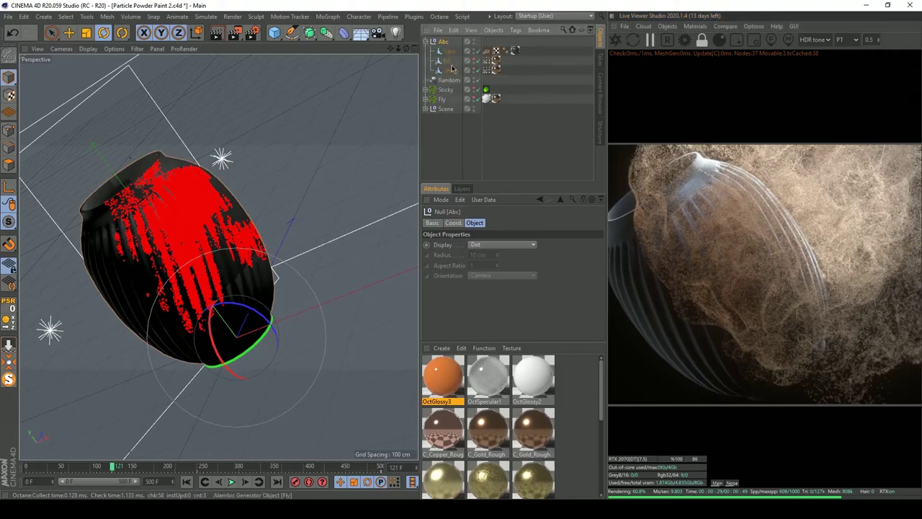
{"action": "left_click", "coordinate": [449, 51]}
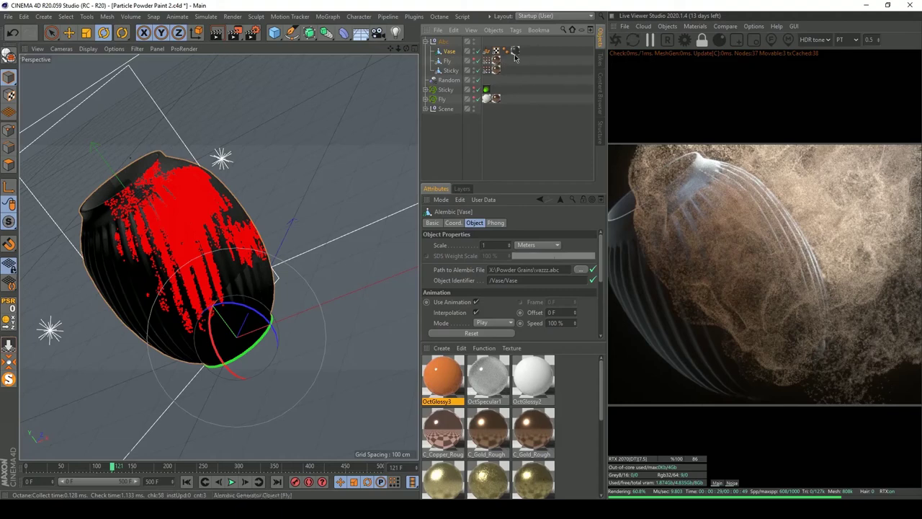
{"action": "left_click", "coordinate": [447, 62]}
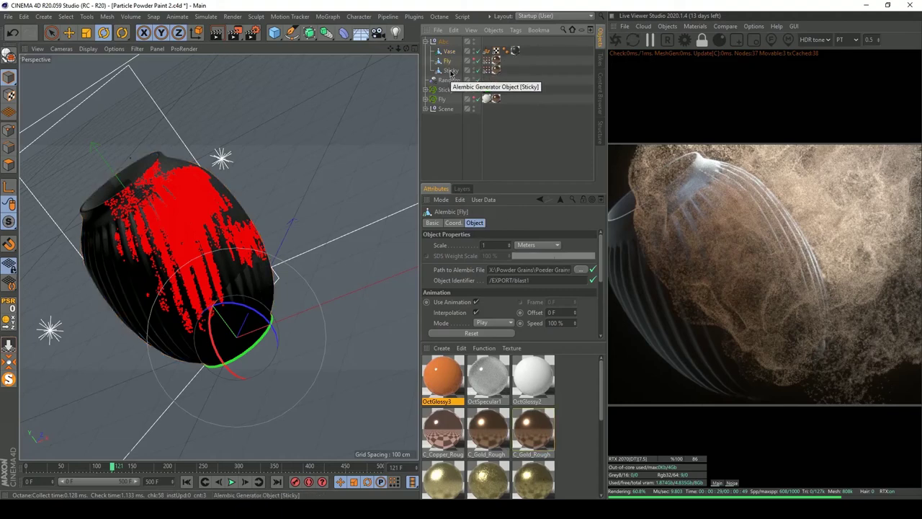
{"action": "left_click", "coordinate": [451, 72]}
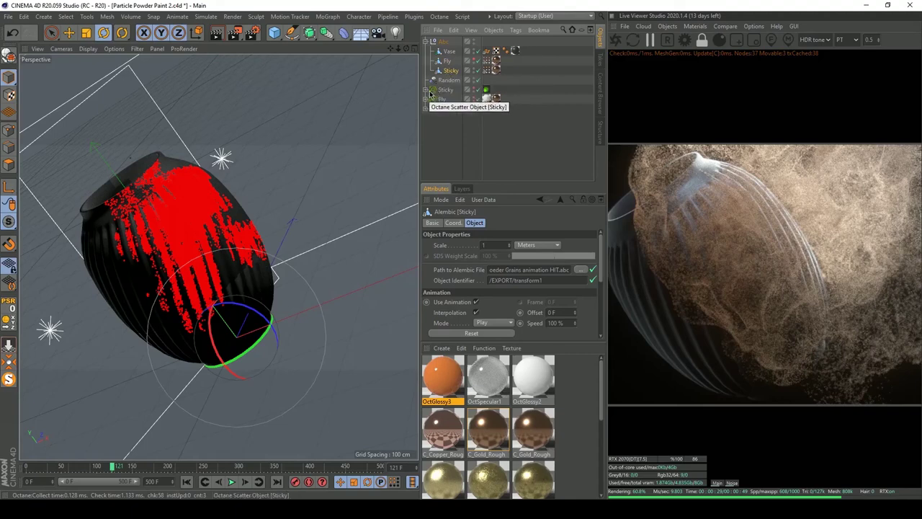
Step: Examine the Sticky Octane Scatter's distribution settings and expand both scatter objects to view their child geometry
{"action": "left_click", "coordinate": [447, 90]}
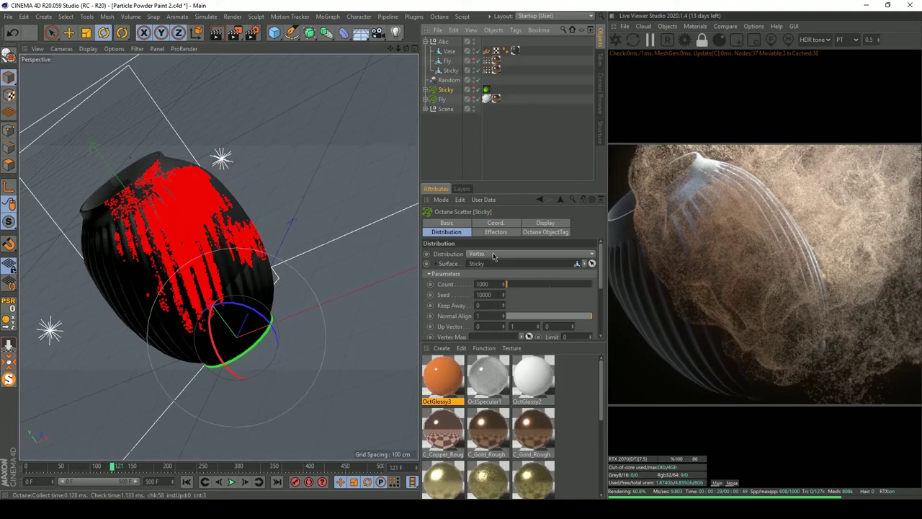
{"action": "left_click", "coordinate": [426, 89]}
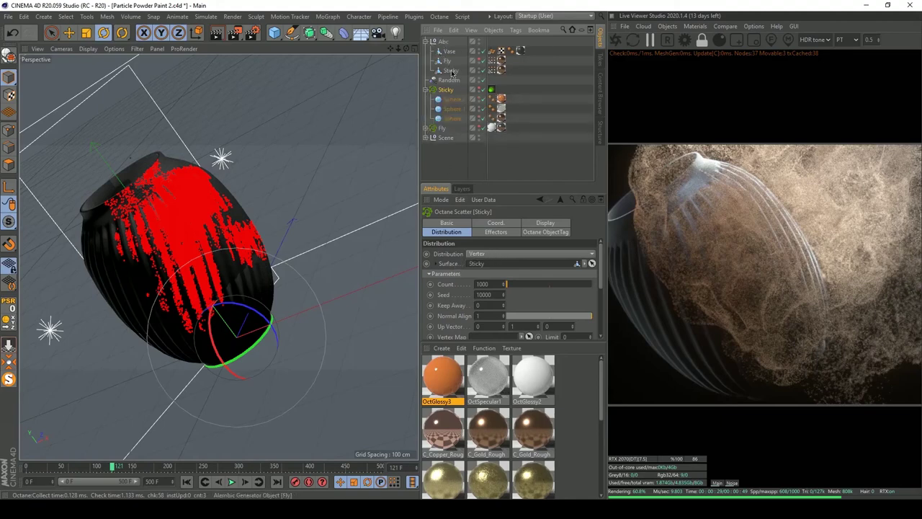
{"action": "left_click", "coordinate": [426, 128]}
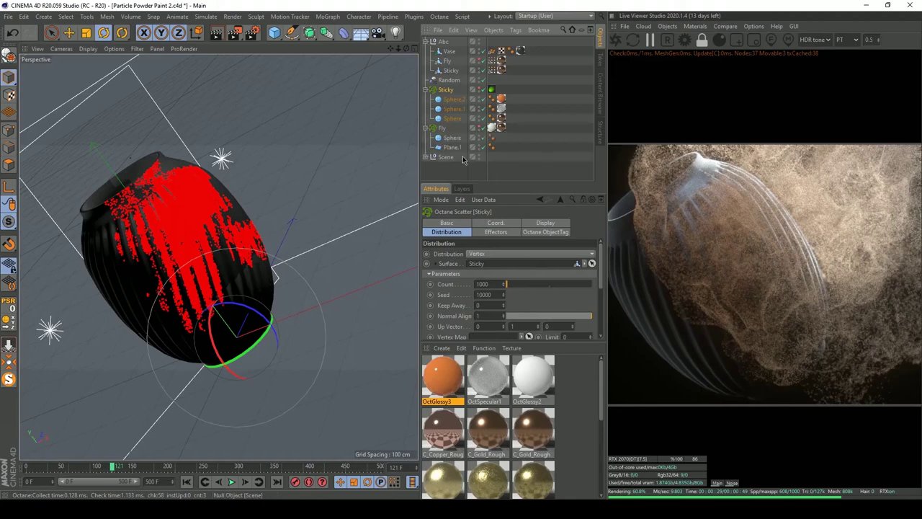
{"action": "left_click", "coordinate": [451, 138]}
Step: Delete the white material tag from the Fly Octane Scatter object, keeping its gold material tag
{"action": "left_click", "coordinate": [442, 129]}
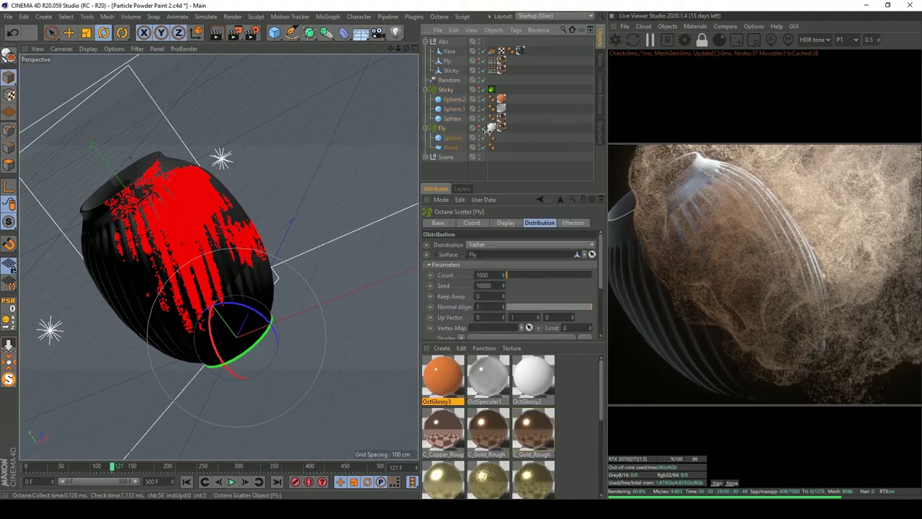
{"action": "left_click", "coordinate": [493, 128]}
{"action": "key", "text": "Delete"}
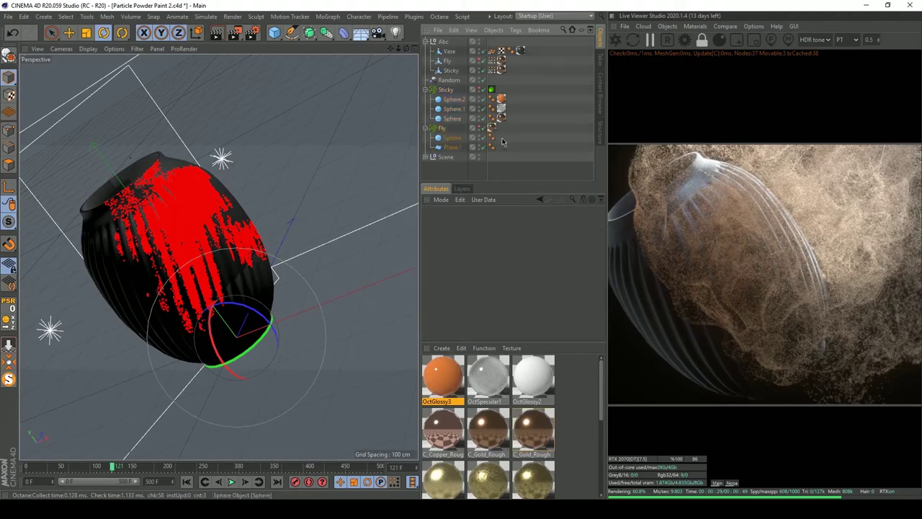
Step: Examine the material tags on the Fly scatter and the Sticky spheres, and review the Fly scatter's distribution settings
{"action": "left_click", "coordinate": [492, 129]}
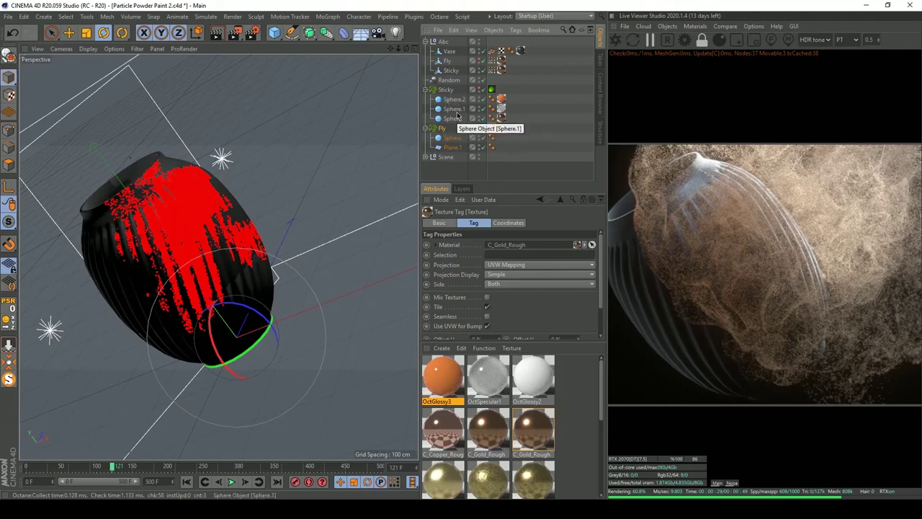
{"action": "left_click", "coordinate": [502, 112]}
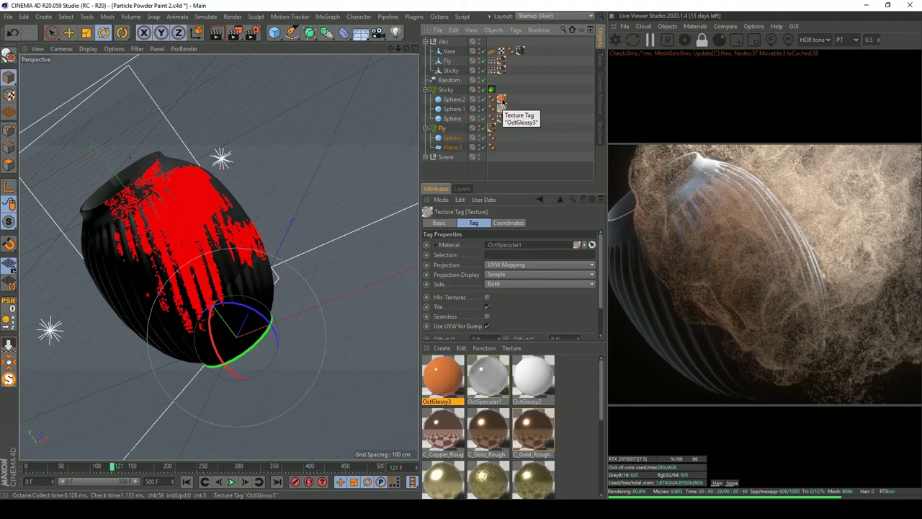
{"action": "left_click", "coordinate": [502, 99]}
{"action": "left_click", "coordinate": [502, 118]}
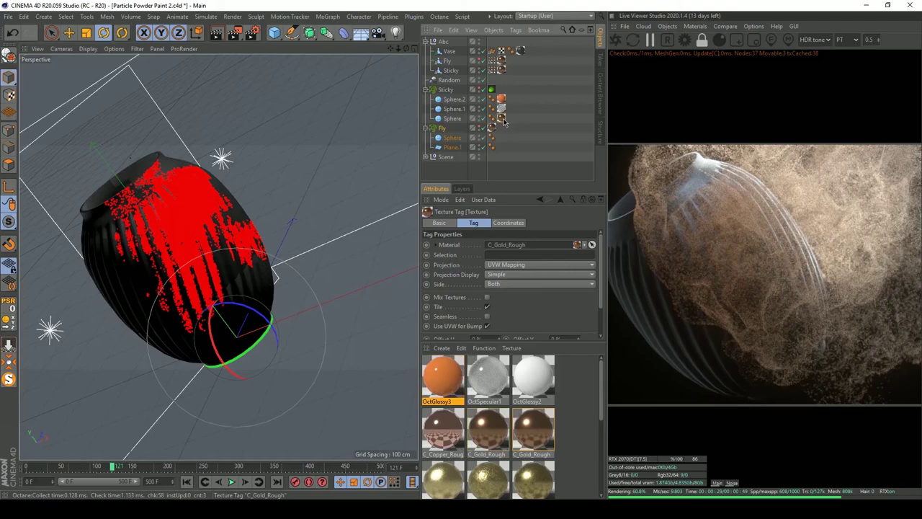
{"action": "left_click", "coordinate": [454, 129]}
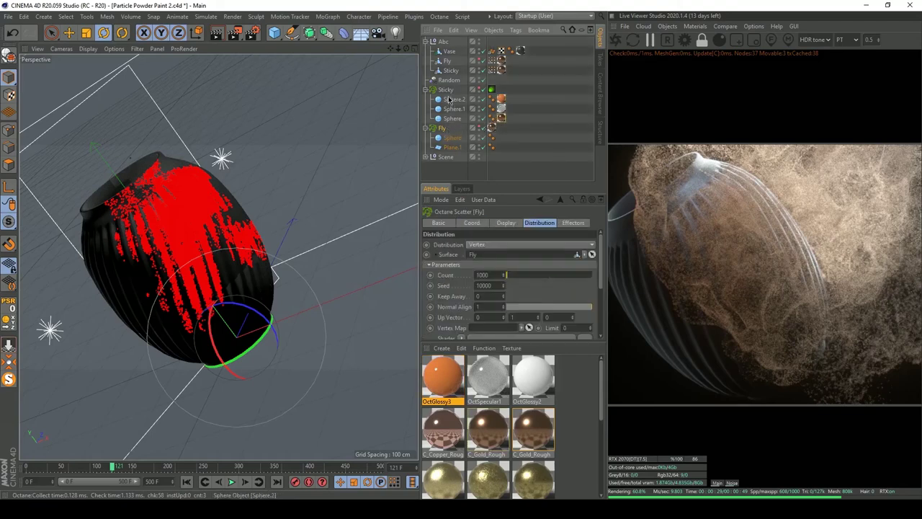